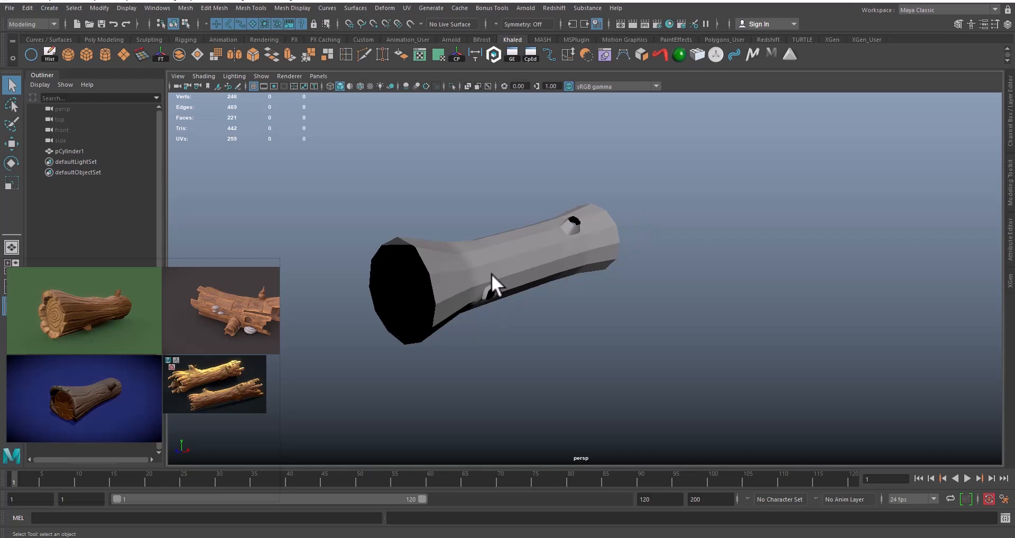
Examine the low-poly log mesh from several angles and compare it with the reference images
{"action": "left_click_drag", "start_coordinate": [491, 274], "coordinate": [534, 286], "text": "alt"}
{"action": "right_click_drag", "start_coordinate": [227, 330], "coordinate": [249, 306]}
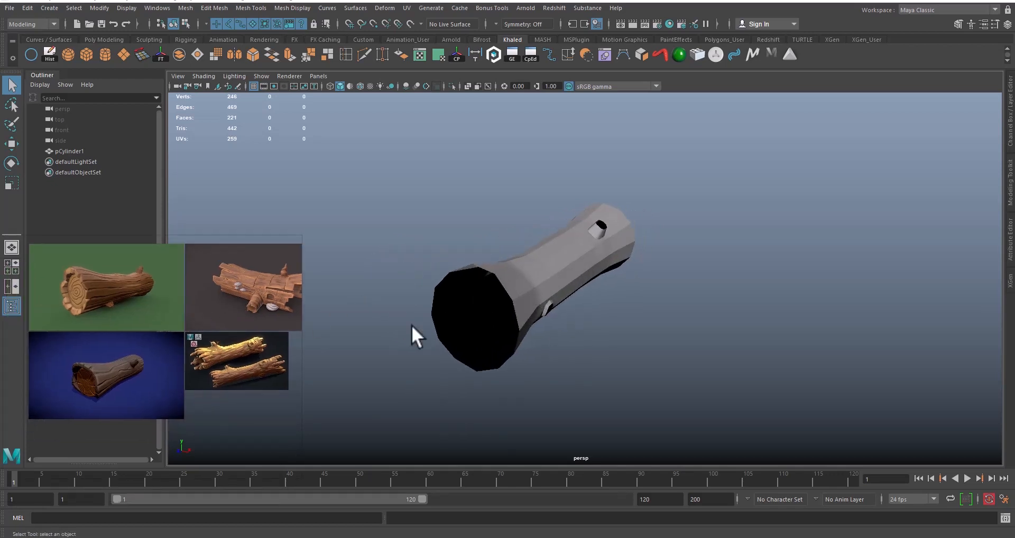
{"action": "left_click", "coordinate": [568, 261]}
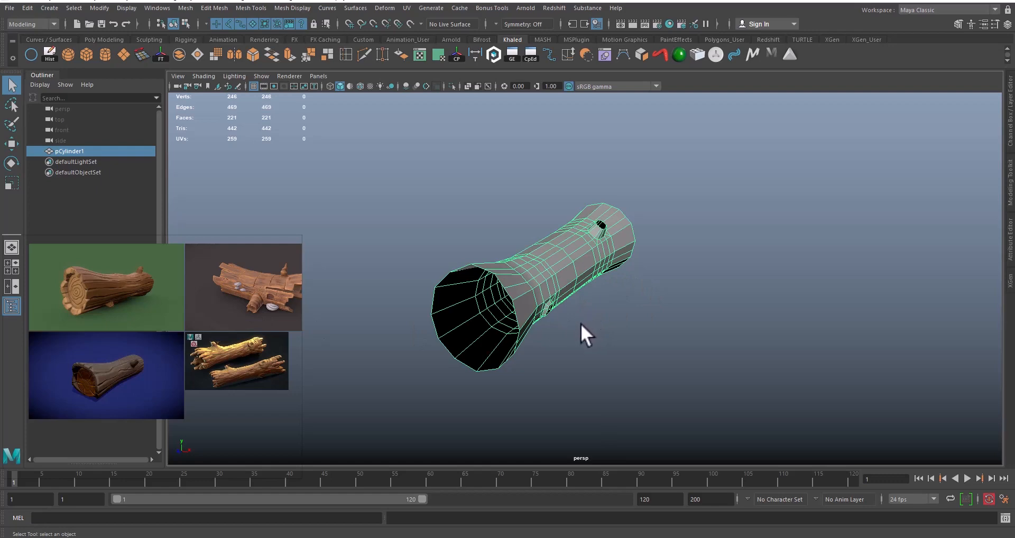
{"action": "left_click_drag", "start_coordinate": [580, 324], "coordinate": [461, 320], "text": "alt"}
{"action": "left_click", "coordinate": [461, 321]}
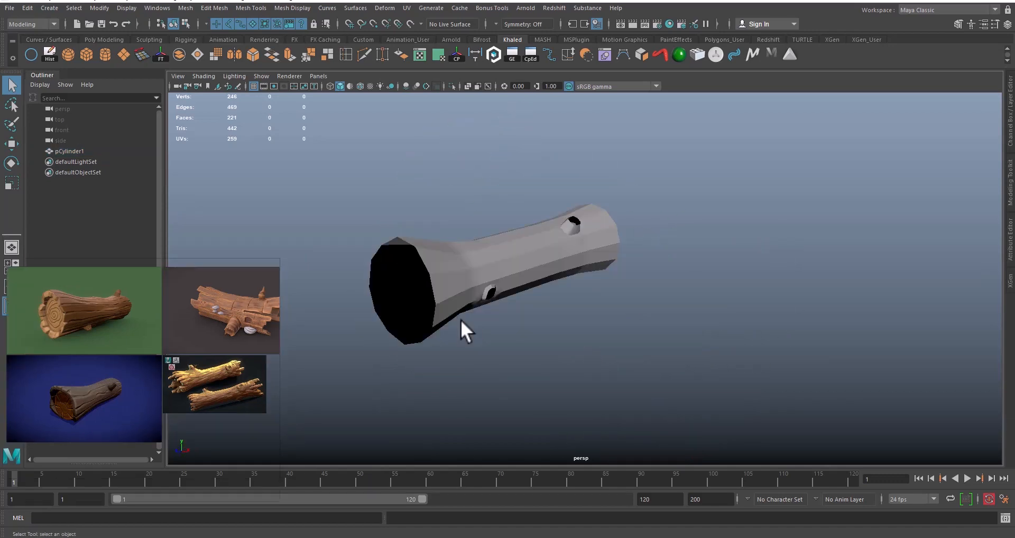
{"action": "middle_click_drag", "start_coordinate": [490, 274], "coordinate": [535, 285], "text": "alt"}
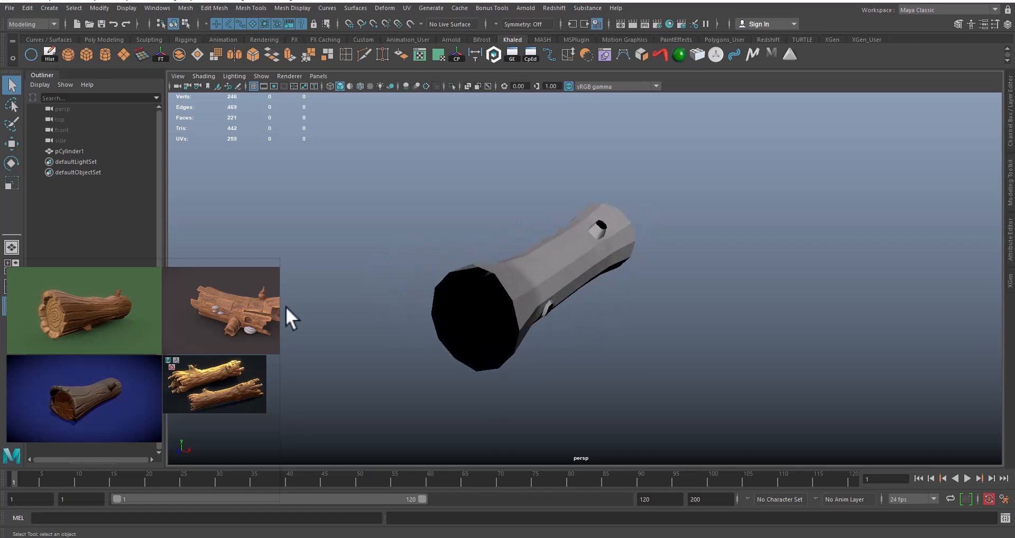
{"action": "left_click", "coordinate": [569, 261]}
{"action": "middle_click_drag", "start_coordinate": [565, 320], "coordinate": [555, 335], "text": "alt"}
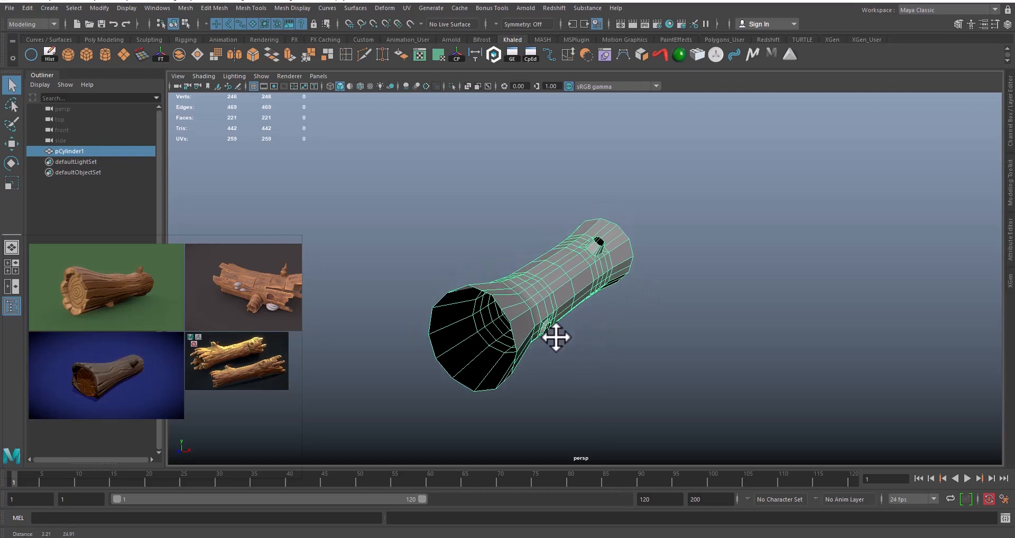
{"action": "left_click_drag", "start_coordinate": [556, 335], "coordinate": [555, 317], "text": "alt"}
{"action": "middle_click_drag", "start_coordinate": [511, 331], "coordinate": [511, 330], "text": "alt"}
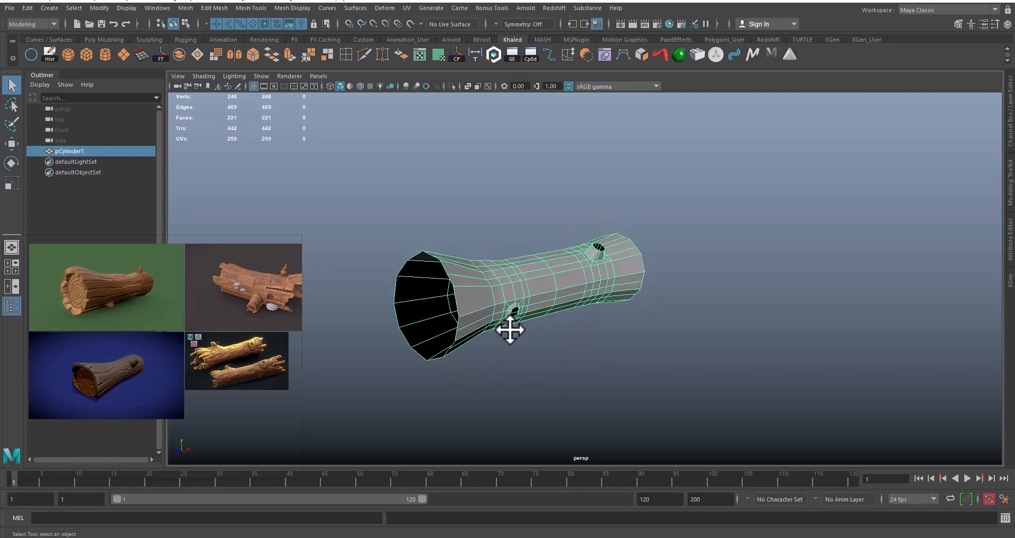
{"action": "mouse_move", "coordinate": [533, 313]}
{"action": "left_mouse_down", "text": "alt"}
{"action": "mouse_move", "coordinate": [571, 324]}
{"action": "mouse_move", "coordinate": [484, 267]}
{"action": "mouse_move", "coordinate": [637, 351]}
{"action": "mouse_move", "coordinate": [483, 317]}
{"action": "mouse_move", "coordinate": [612, 317]}
{"action": "mouse_move", "coordinate": [543, 308]}
{"action": "mouse_move", "coordinate": [684, 320]}
{"action": "mouse_move", "coordinate": [485, 317]}
{"action": "mouse_move", "coordinate": [516, 317]}
{"action": "left_mouse_up", "text": "alt"}
{"action": "middle_click_drag", "start_coordinate": [516, 317], "coordinate": [510, 321], "text": "alt"}
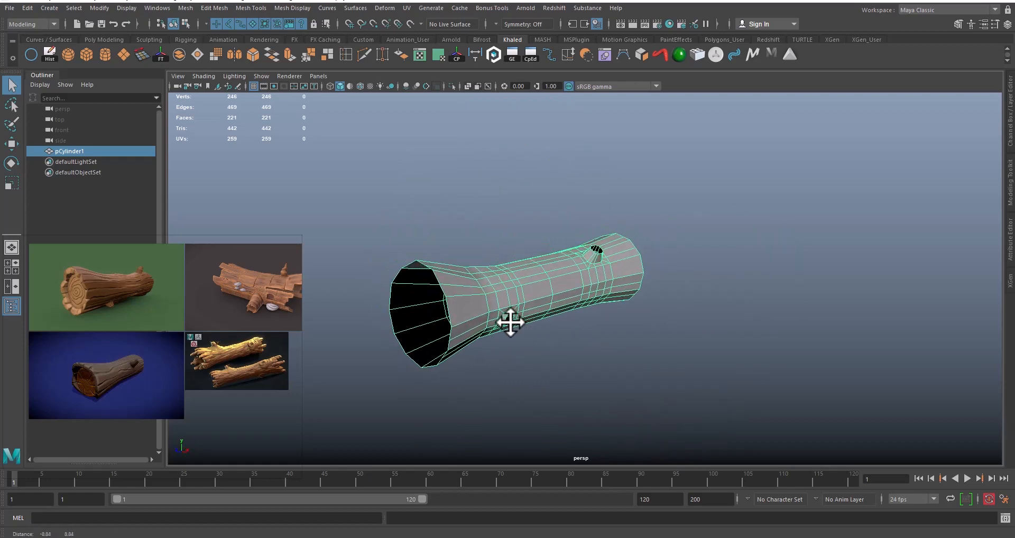
{"action": "left_click_drag", "start_coordinate": [510, 321], "coordinate": [527, 316], "text": "alt"}
{"action": "left_click", "coordinate": [539, 323]}
{"action": "middle_click_drag", "start_coordinate": [539, 323], "coordinate": [522, 322], "text": "alt"}
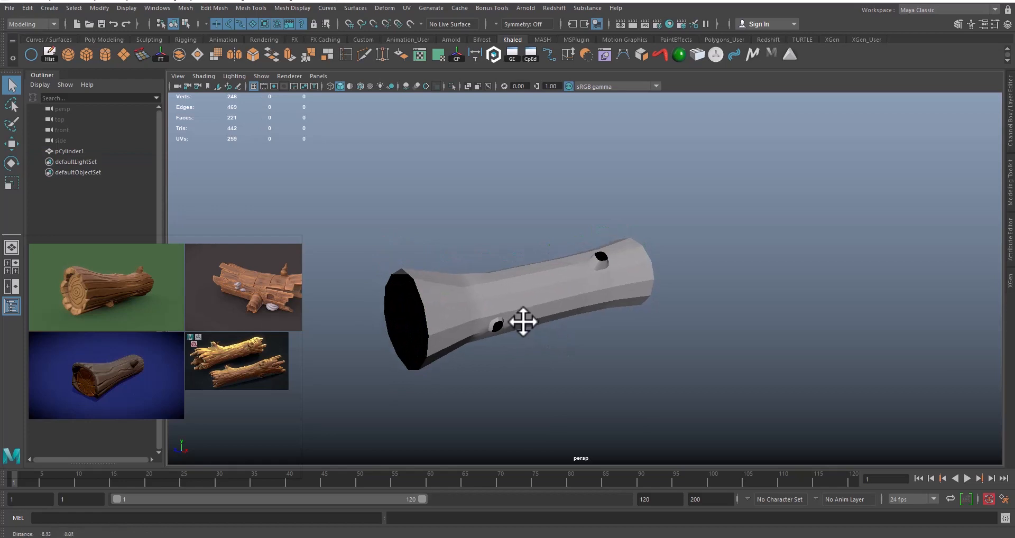
{"action": "left_click", "coordinate": [526, 309]}
{"action": "left_click_drag", "start_coordinate": [527, 304], "coordinate": [560, 288], "text": "alt"}
{"action": "left_click", "coordinate": [535, 325]}
Rescale and shift the reference board to bring the broken-log pictures into focus
{"action": "scroll", "coordinate": [239, 351], "scroll_direction": "down", "scroll_amount": 2}
{"action": "middle_click_drag", "start_coordinate": [244, 355], "coordinate": [169, 339]}
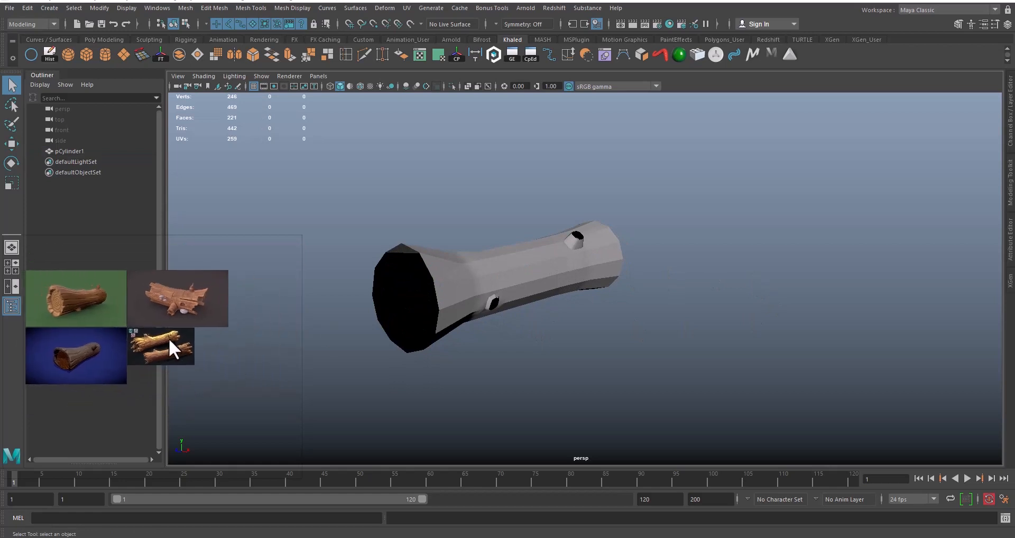
{"action": "scroll", "coordinate": [182, 339], "scroll_direction": "up", "scroll_amount": 3}
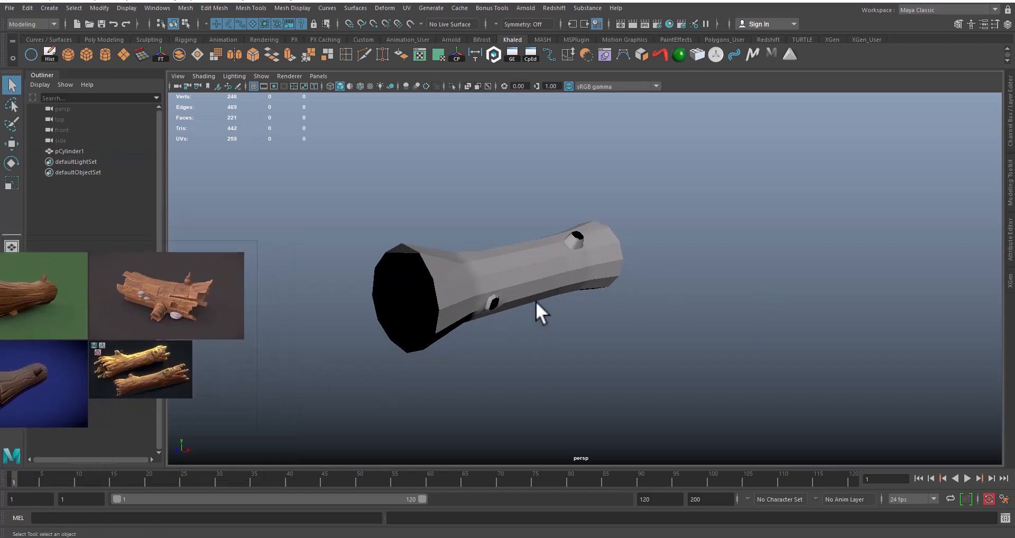
Duplicate the log mesh and move the copy sideways so that it sits beside the original
{"action": "middle_click_drag", "start_coordinate": [535, 301], "coordinate": [523, 304], "text": "alt"}
{"action": "left_click", "coordinate": [461, 259]}
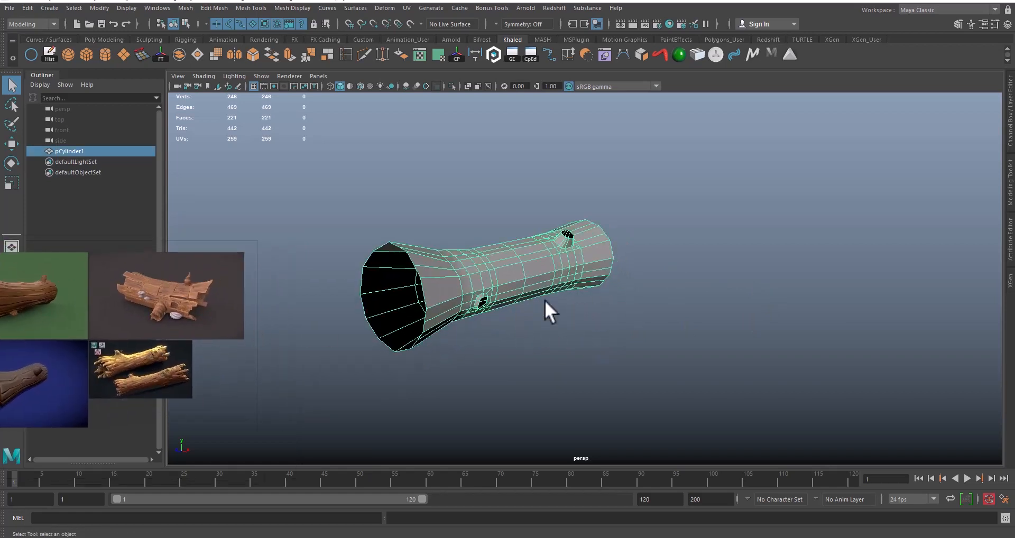
{"action": "left_click_drag", "start_coordinate": [545, 299], "coordinate": [483, 274], "text": "alt"}
{"action": "middle_click_drag", "start_coordinate": [483, 274], "coordinate": [528, 280], "text": "alt"}
{"action": "left_click_drag", "start_coordinate": [506, 274], "coordinate": [500, 249], "text": "alt"}
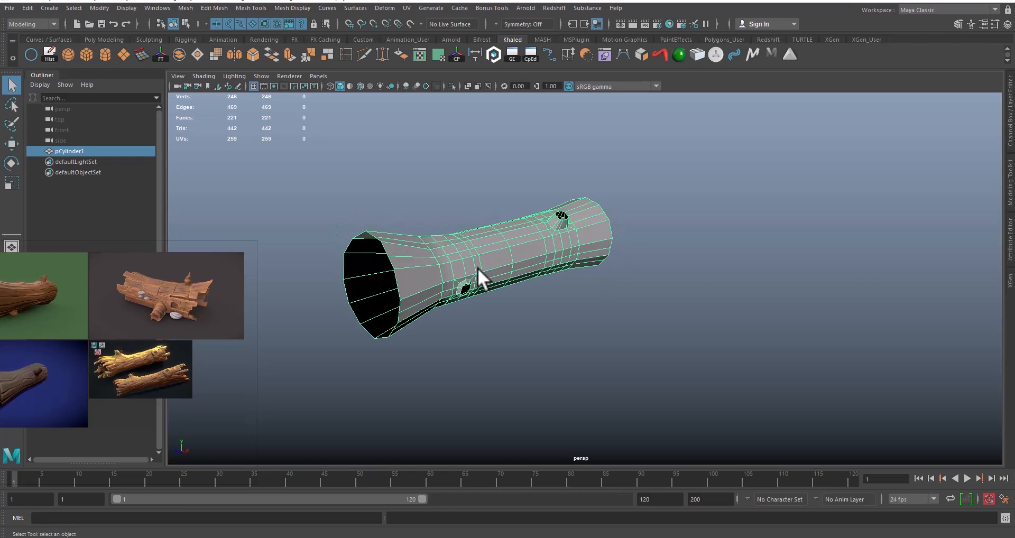
{"action": "key", "text": "ctrl+d"}
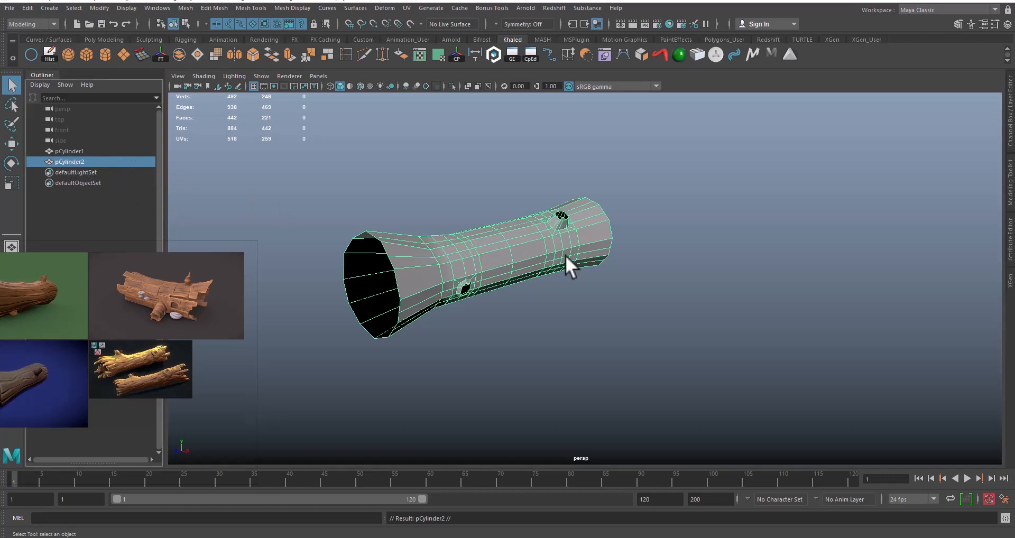
{"action": "key", "text": "w"}
{"action": "left_click_drag", "start_coordinate": [563, 272], "coordinate": [583, 306], "text": "alt"}
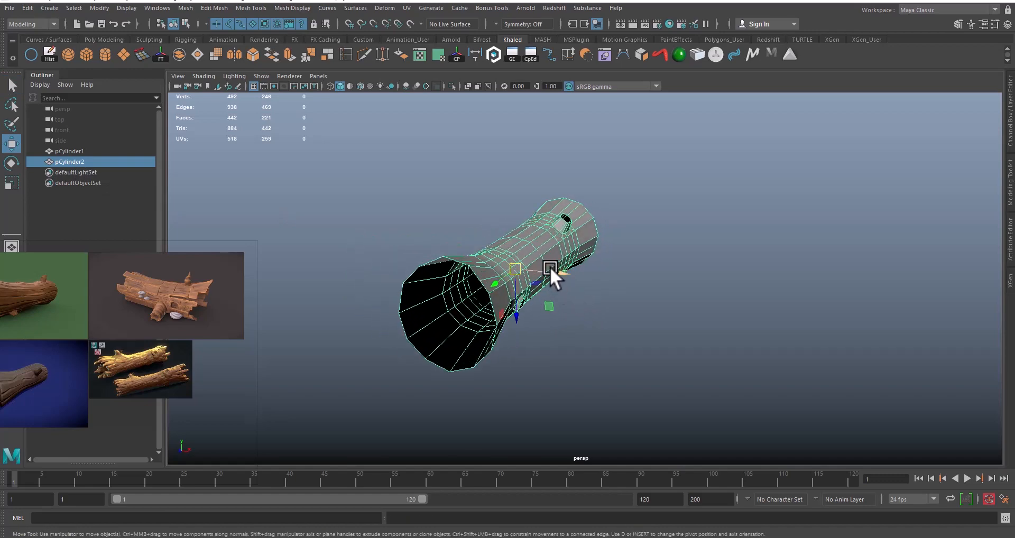
{"action": "left_click_drag", "start_coordinate": [561, 271], "coordinate": [782, 292]}
{"action": "middle_click_drag", "start_coordinate": [417, 271], "coordinate": [467, 265], "text": "alt"}
{"action": "left_click_drag", "start_coordinate": [467, 265], "coordinate": [480, 247], "text": "alt"}
{"action": "left_click_drag", "start_coordinate": [610, 277], "coordinate": [550, 263], "text": "alt"}
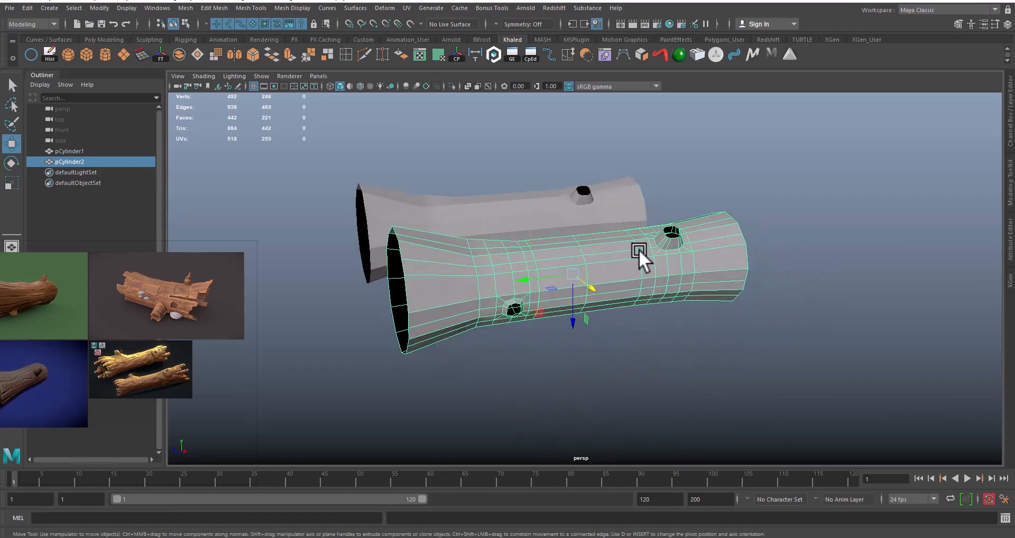
Rotate the duplicated log so that it stands upright with its wide, flared end at the bottom
{"action": "key", "text": "e"}
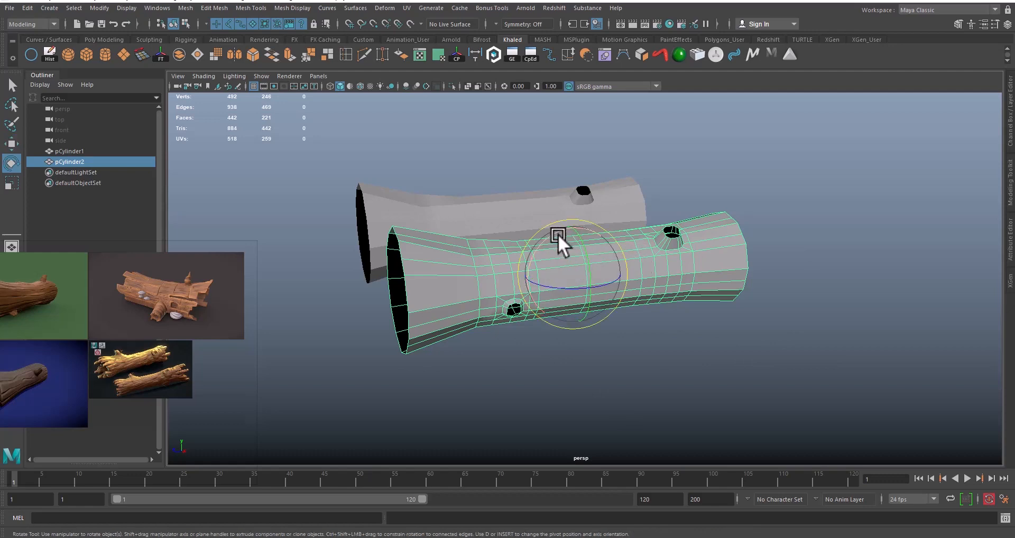
{"action": "left_click_drag", "start_coordinate": [557, 233], "coordinate": [535, 241]}
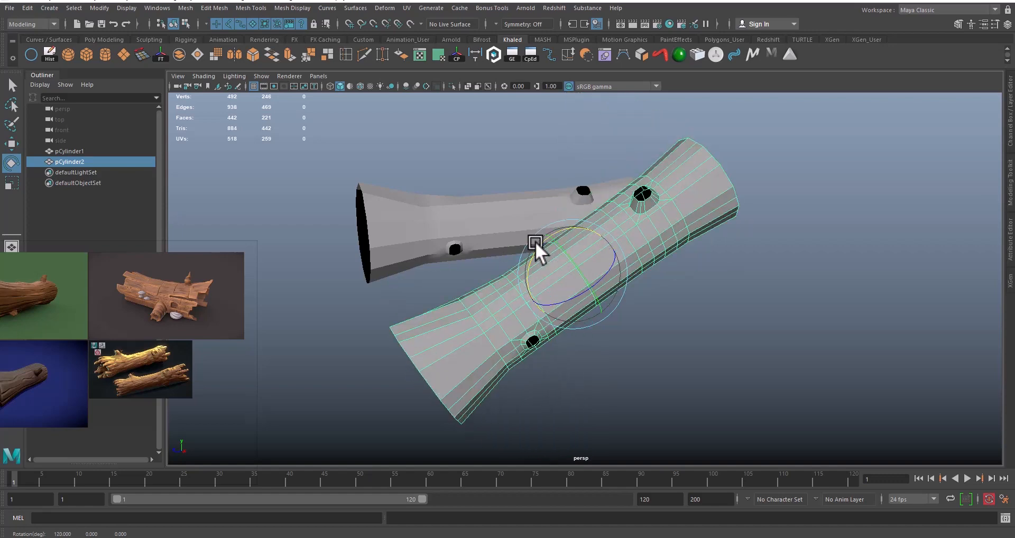
{"action": "key", "text": "ctrl+z"}
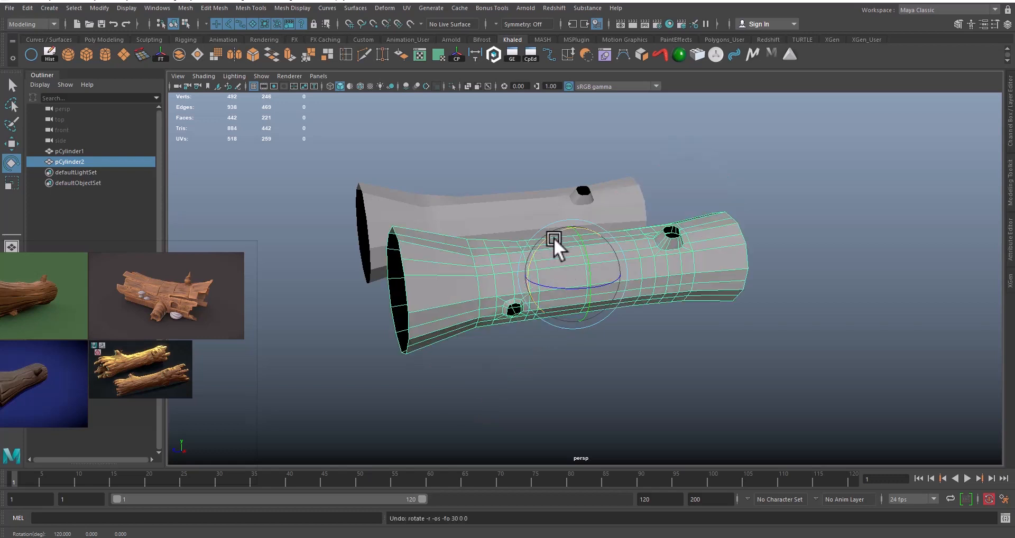
{"action": "left_click_drag", "start_coordinate": [556, 233], "coordinate": [530, 305]}
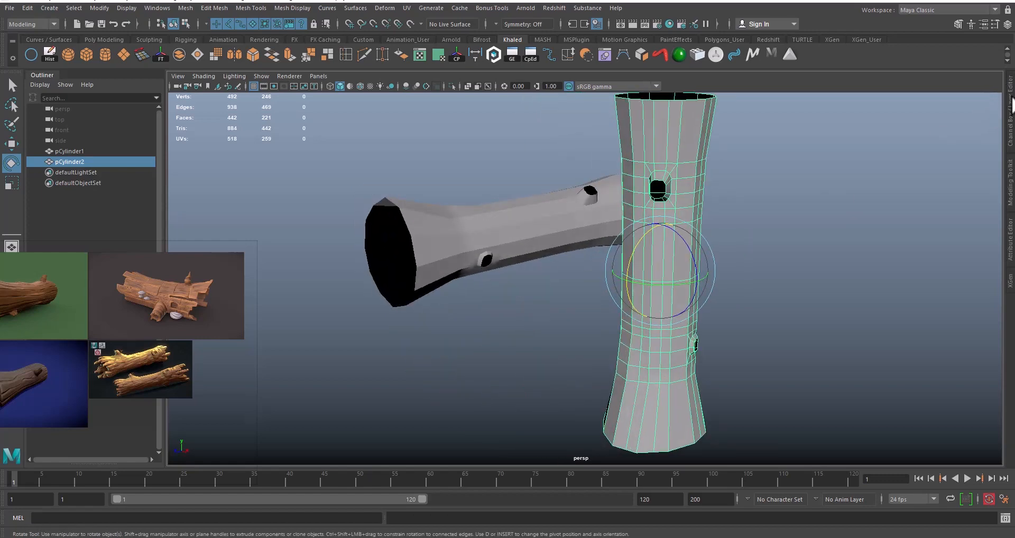
{"action": "left_click", "coordinate": [1009, 109]}
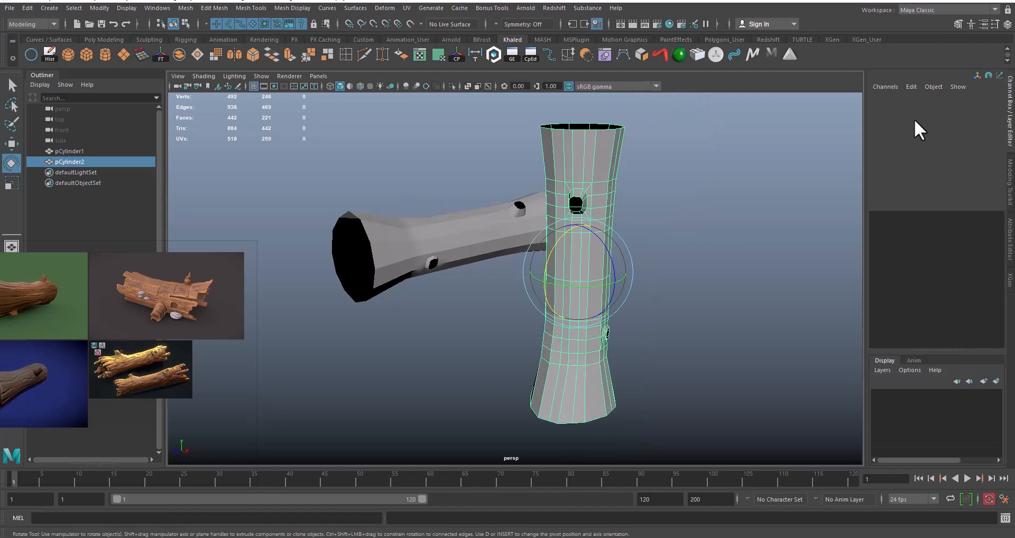
{"action": "left_click", "coordinate": [1007, 103]}
{"action": "scroll", "coordinate": [689, 221], "scroll_direction": "down", "scroll_amount": 3}
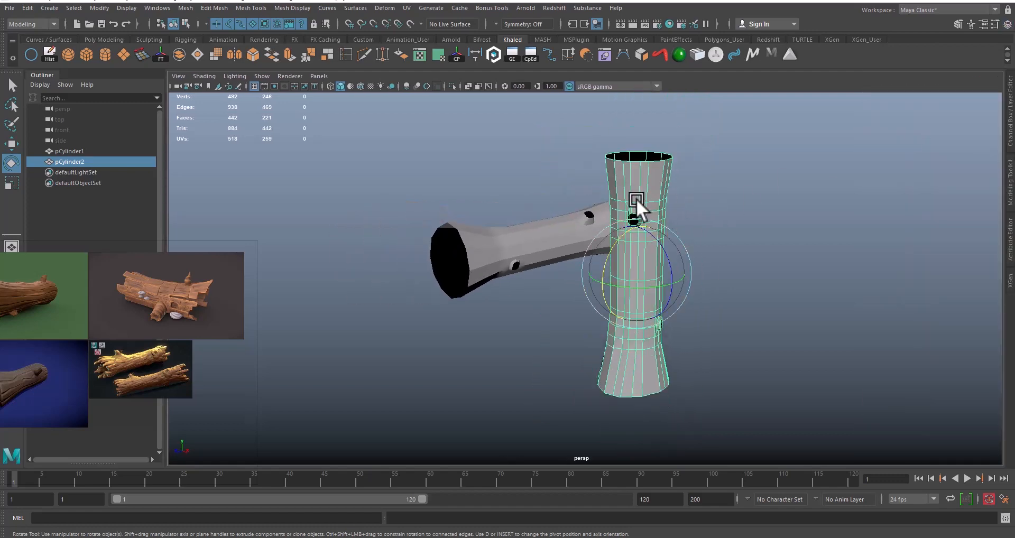
Inspect the upright log in perspective, and switch to a full side view framed on its flared base
{"action": "left_click_drag", "start_coordinate": [636, 198], "coordinate": [552, 204], "text": "alt"}
{"action": "key", "text": "w"}
{"action": "left_click_drag", "start_coordinate": [725, 230], "coordinate": [666, 237], "text": "alt"}
{"action": "left_click_drag", "start_coordinate": [520, 312], "coordinate": [541, 309], "text": "alt"}
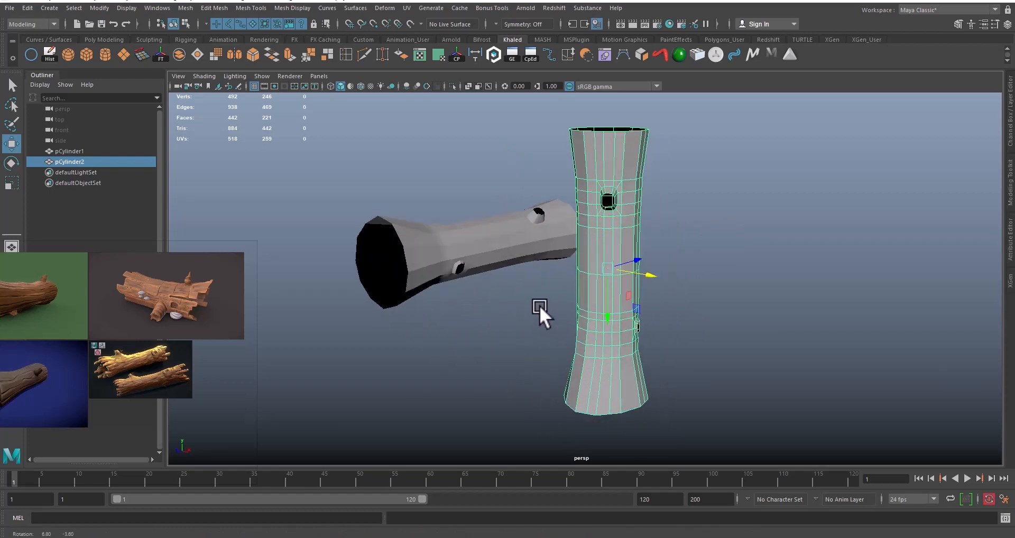
{"action": "left_click_drag", "start_coordinate": [549, 391], "coordinate": [573, 350], "text": "alt"}
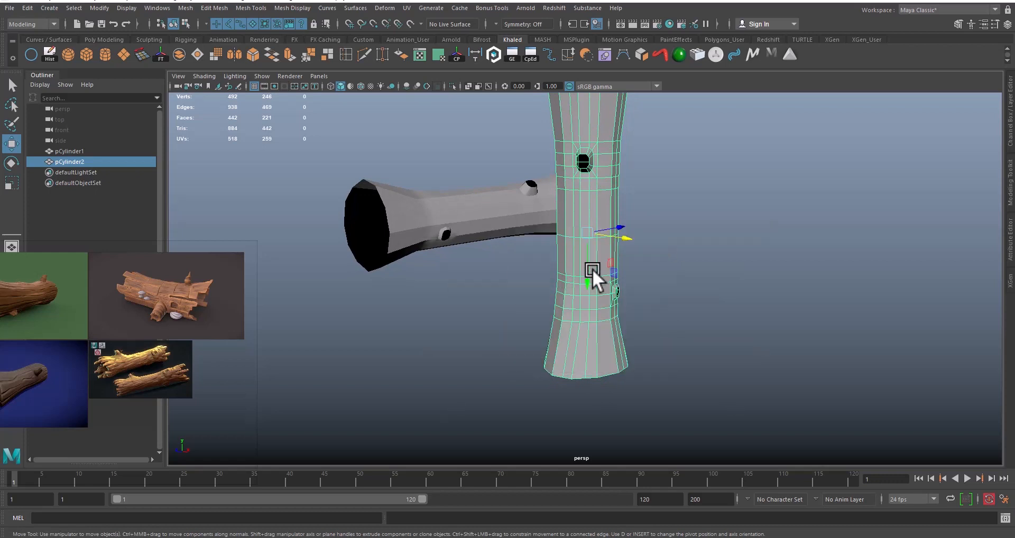
{"action": "key", "text": "space"}
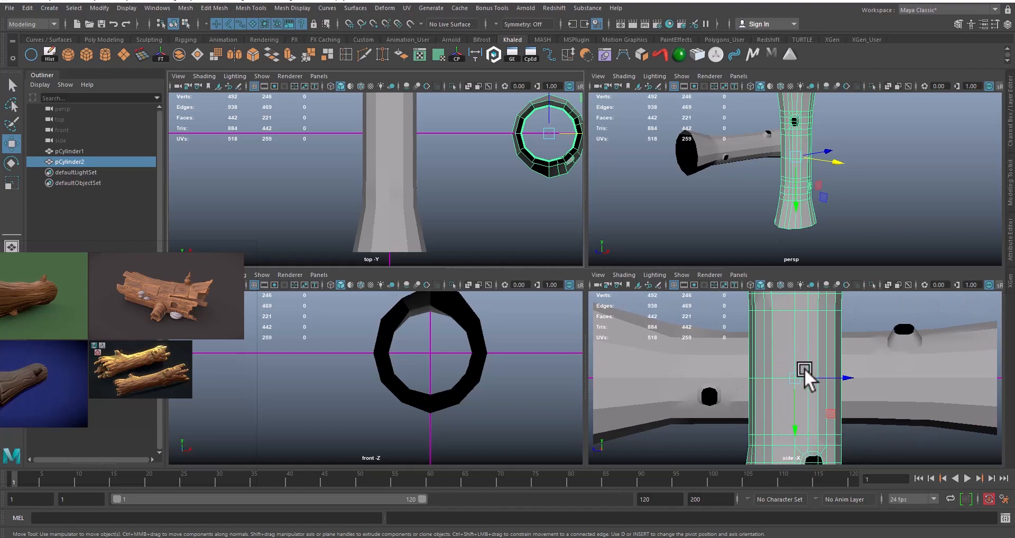
{"action": "key", "text": "space"}
{"action": "scroll", "coordinate": [669, 365], "scroll_direction": "down", "scroll_amount": 2}
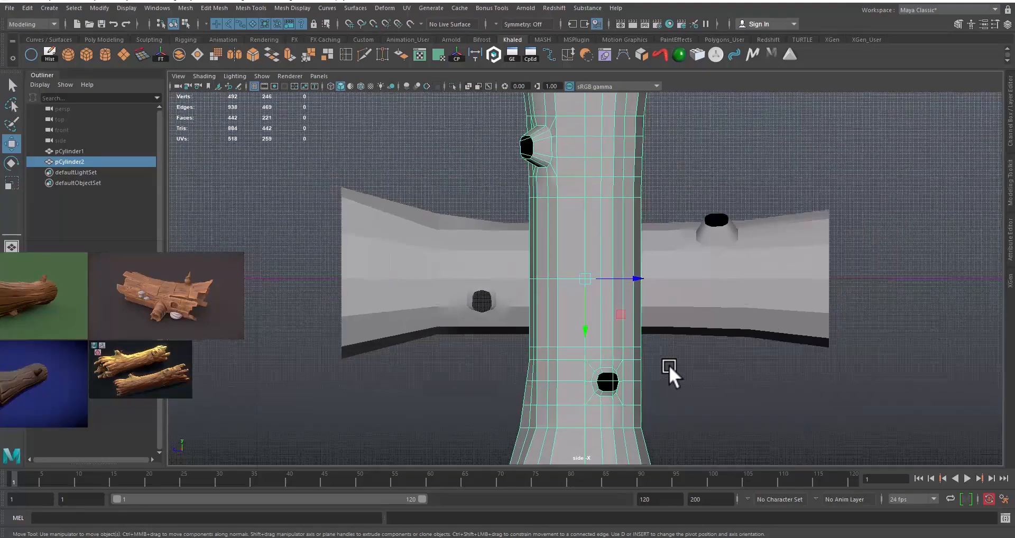
{"action": "scroll", "coordinate": [668, 365], "scroll_direction": "down", "scroll_amount": 3}
{"action": "middle_click_drag", "start_coordinate": [614, 367], "coordinate": [597, 338], "text": "alt"}
{"action": "scroll", "coordinate": [686, 372], "scroll_direction": "up", "scroll_amount": 1}
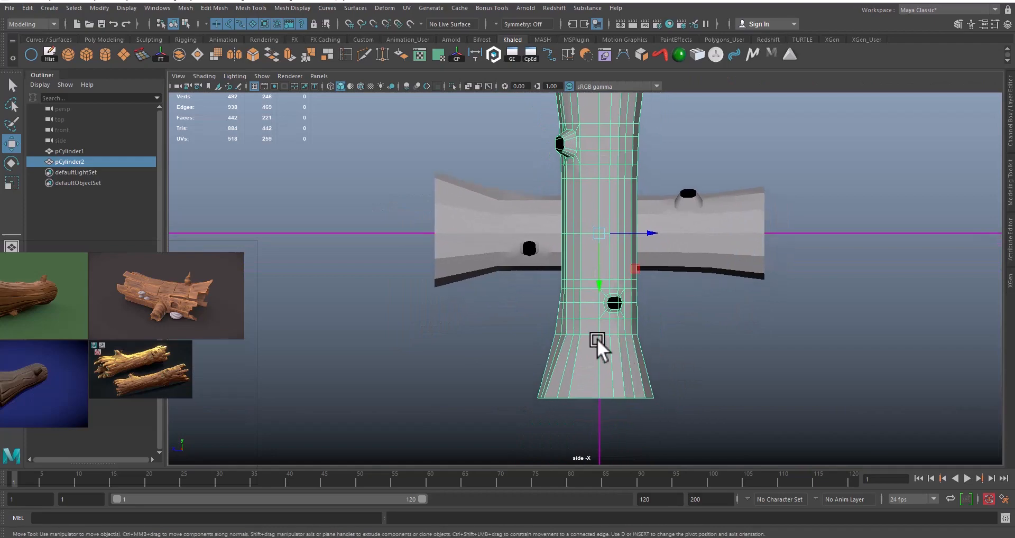
{"action": "scroll", "coordinate": [732, 384], "scroll_direction": "up", "scroll_amount": 3}
{"action": "middle_click_drag", "start_coordinate": [718, 382], "coordinate": [703, 334], "text": "alt"}
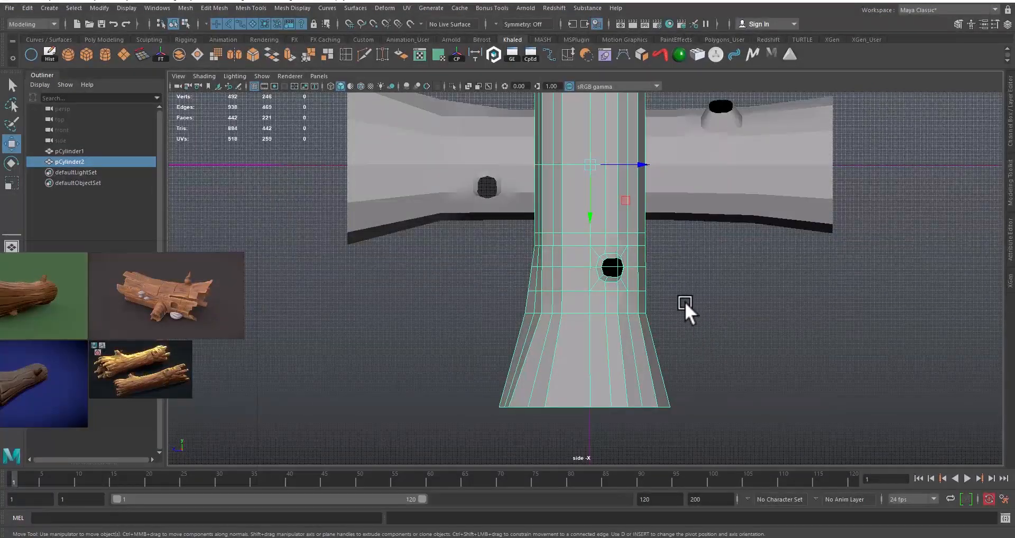
Move the upright log's pivot down to its base, snapping it to the vertices of the bottom edge
{"action": "key", "text": "d"}
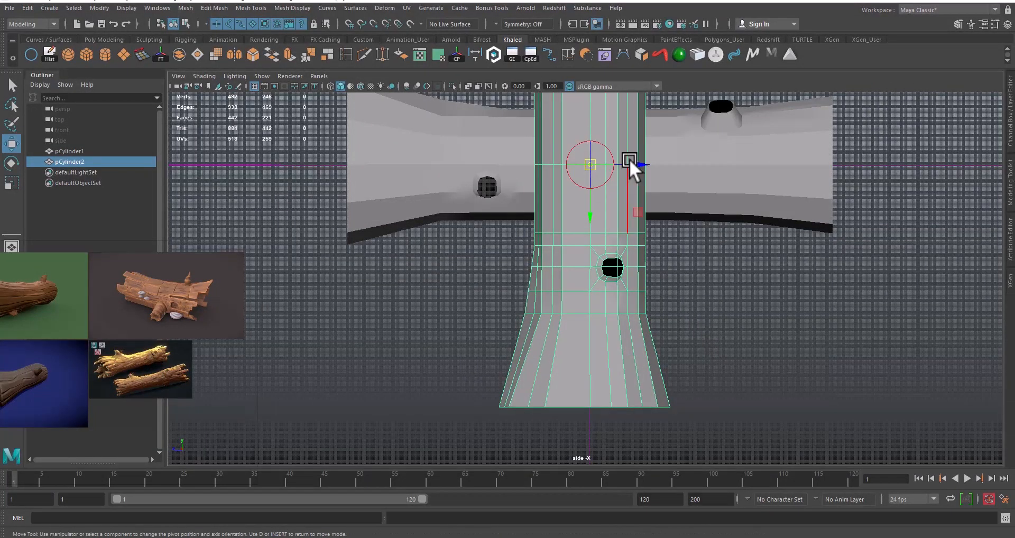
{"action": "middle_click_drag", "start_coordinate": [636, 326], "coordinate": [636, 316], "text": "alt"}
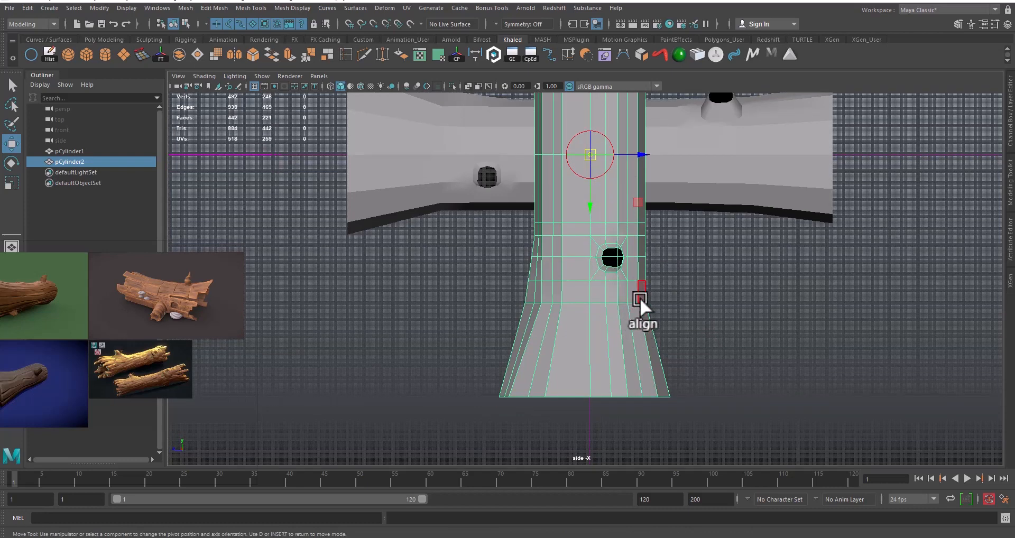
{"action": "key", "text": "v"}
{"action": "key", "text": "d"}
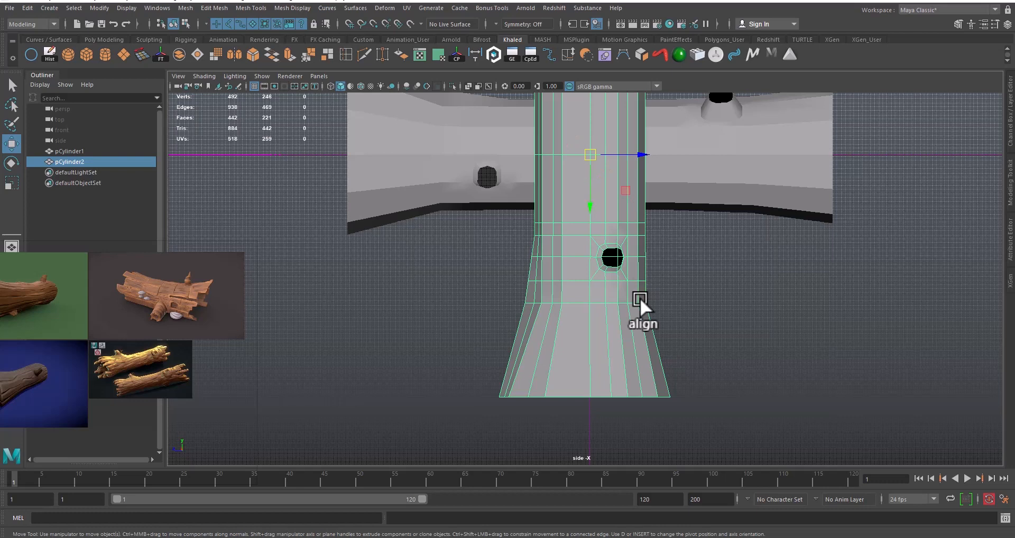
{"action": "key", "text": "d"}
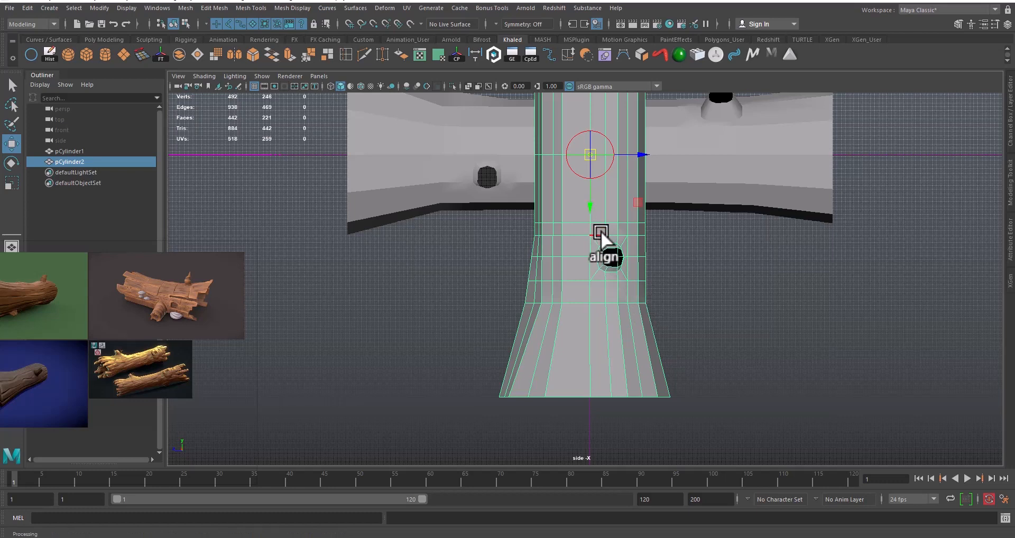
{"action": "key", "text": "v"}
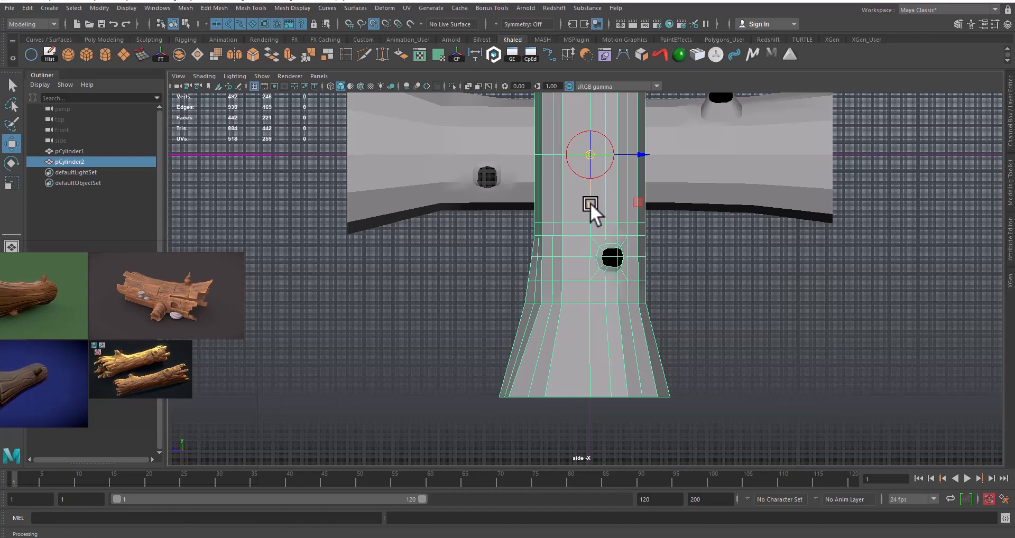
{"action": "left_click_drag", "start_coordinate": [589, 203], "coordinate": [596, 369]}
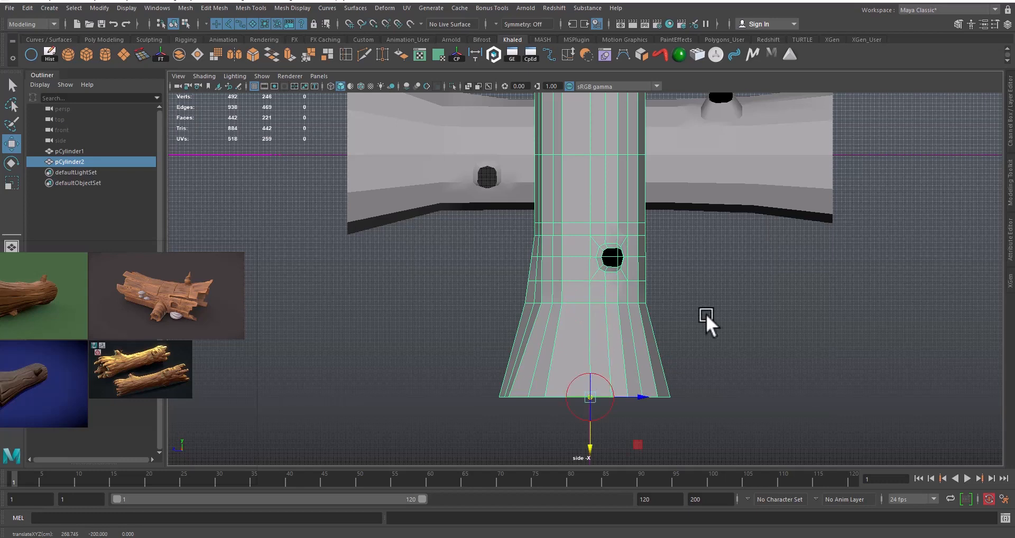
{"action": "key", "text": "Insert"}
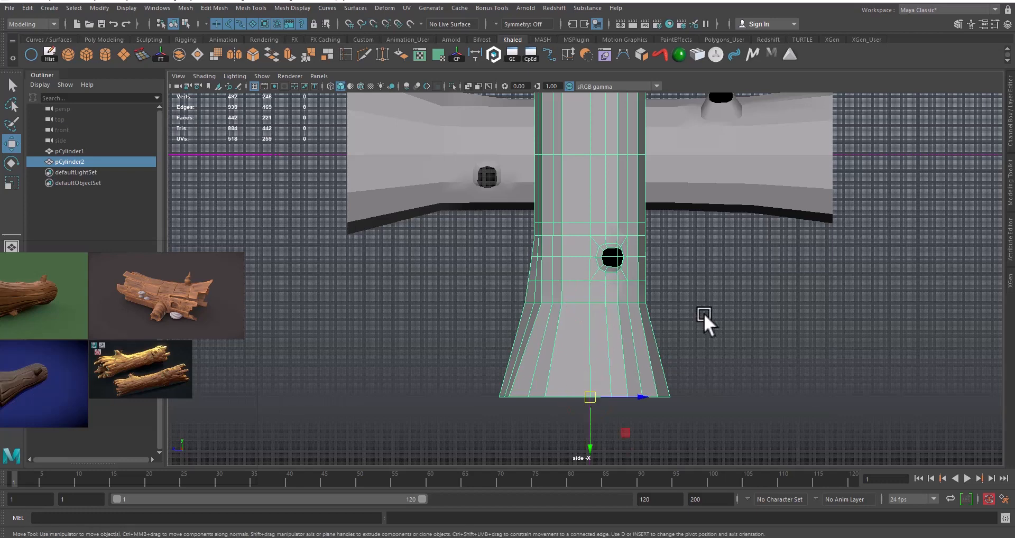
{"action": "middle_click_drag", "start_coordinate": [618, 290], "coordinate": [602, 302], "text": "alt"}
{"action": "scroll", "coordinate": [630, 322], "scroll_direction": "down", "scroll_amount": 3}
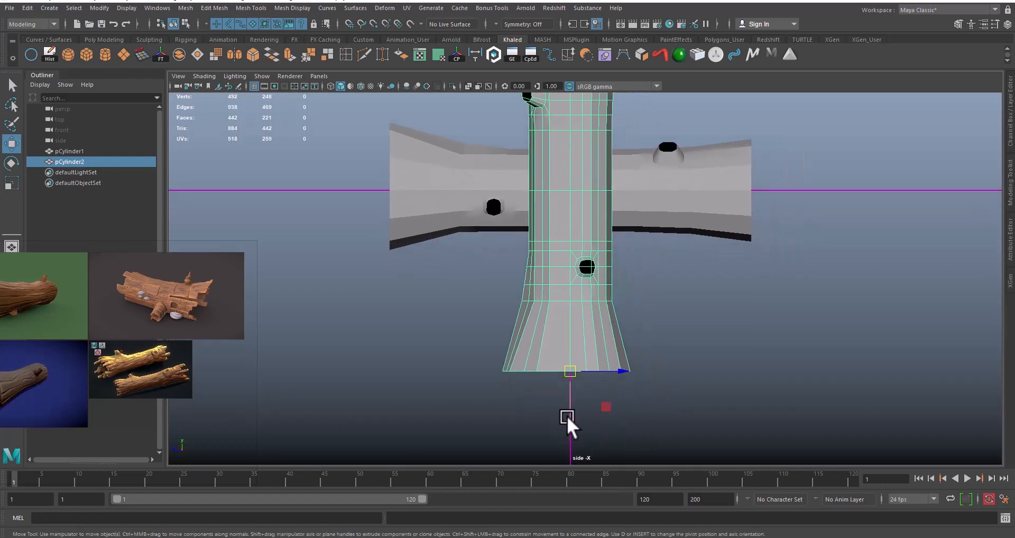
Move the upright log vertically with vertex snapping so its base is level with the underside of the lying log
{"action": "middle_click_drag", "start_coordinate": [627, 281], "coordinate": [657, 333], "text": "alt"}
{"action": "right_click_drag", "start_coordinate": [657, 333], "coordinate": [624, 322], "text": "alt"}
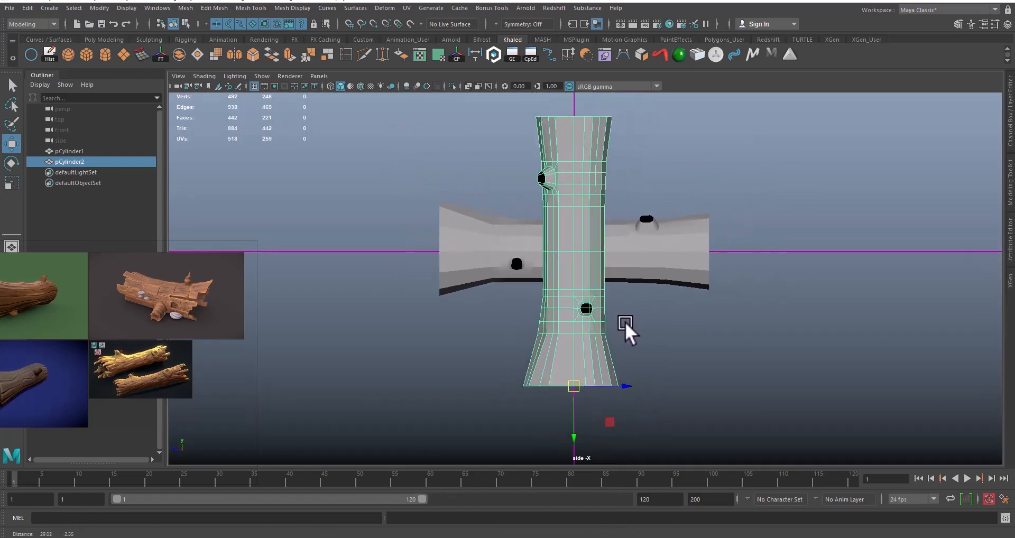
{"action": "middle_click_drag", "start_coordinate": [625, 322], "coordinate": [554, 313], "text": "alt"}
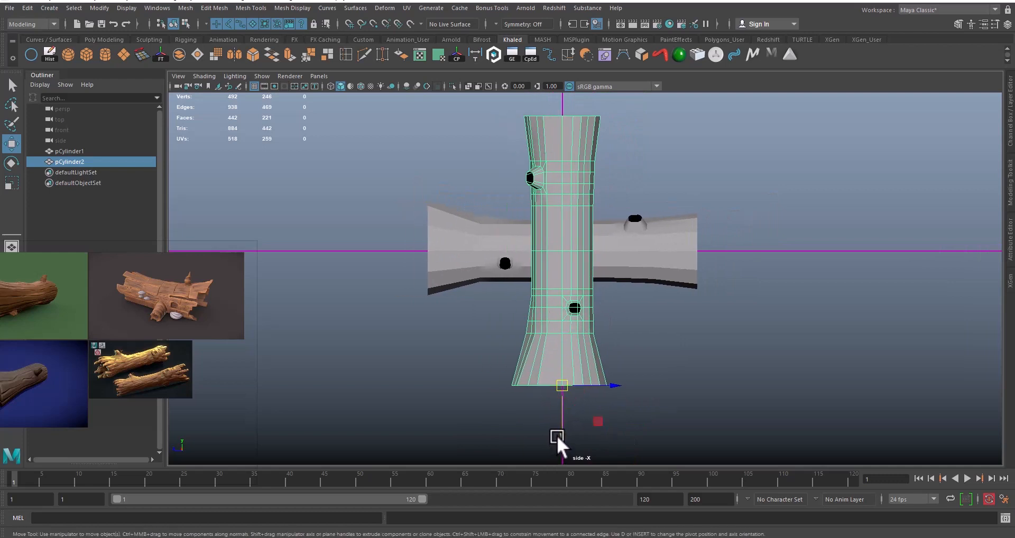
{"action": "key", "text": "v"}
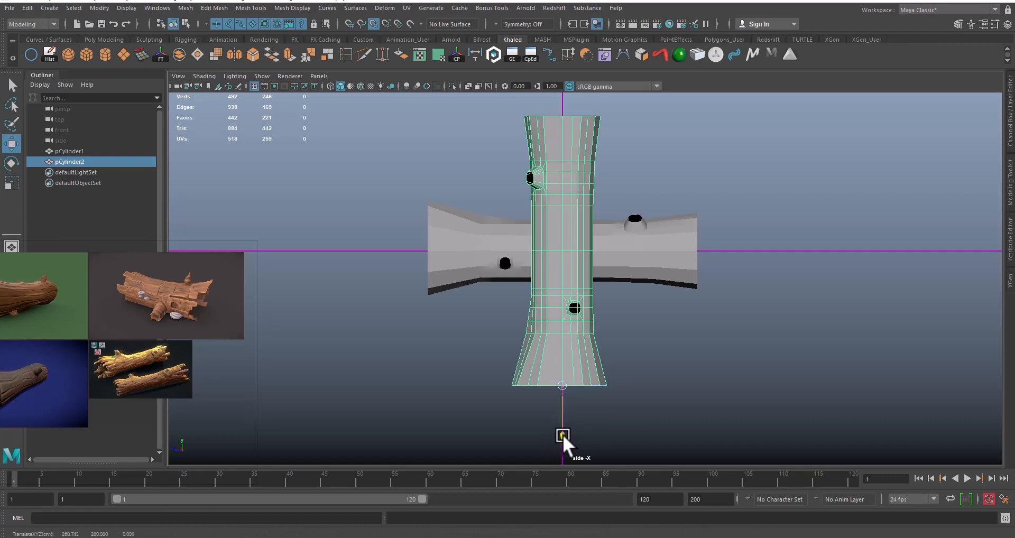
{"action": "middle_click_drag", "start_coordinate": [562, 434], "coordinate": [561, 401]}
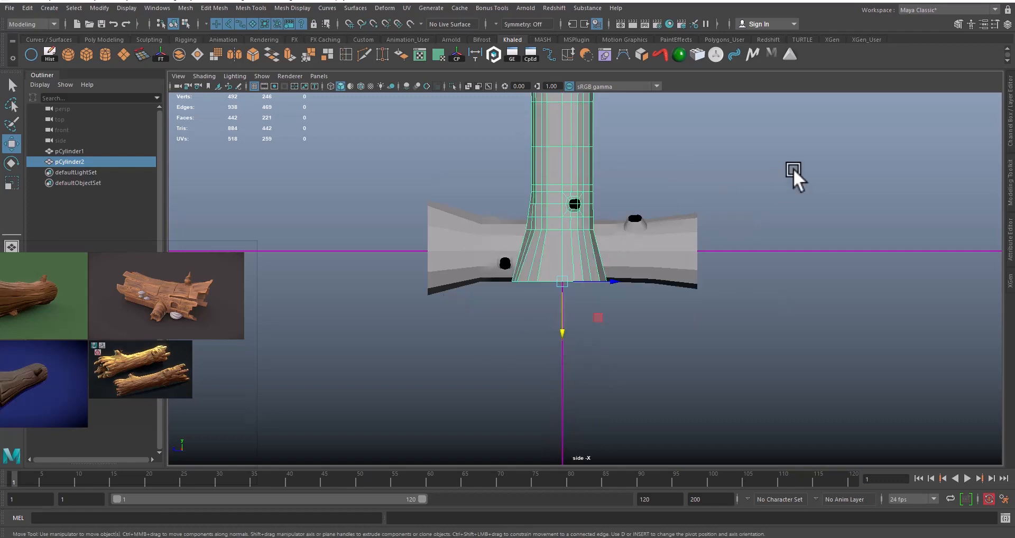
Examine the upright log's placement beside the lying log from several angles in perspective and in the four-view layout
{"action": "key", "text": "space"}
{"action": "key", "text": "space"}
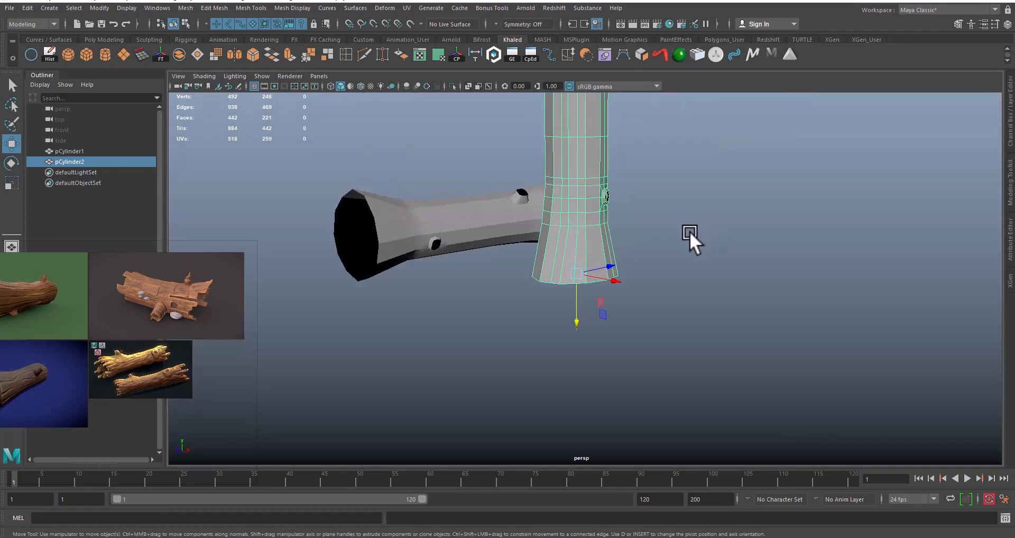
{"action": "left_click_drag", "start_coordinate": [690, 231], "coordinate": [633, 286], "text": "alt"}
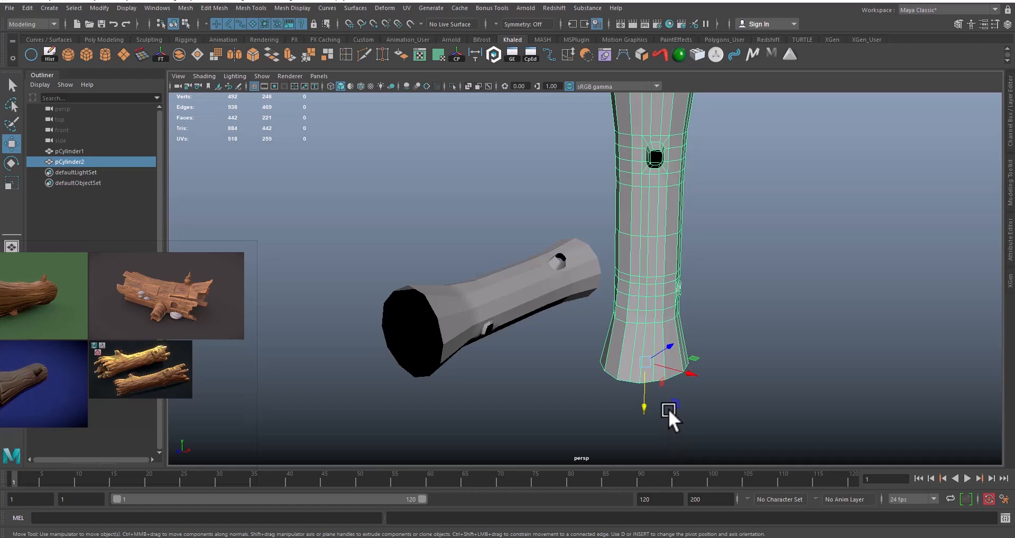
{"action": "left_click_drag", "start_coordinate": [671, 407], "coordinate": [581, 365], "text": "alt"}
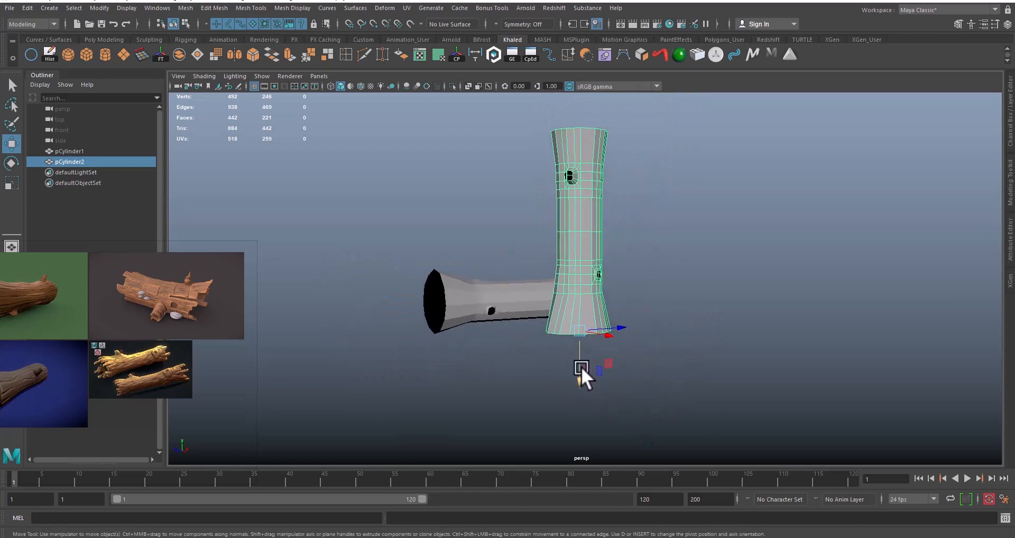
{"action": "middle_click_drag", "start_coordinate": [537, 365], "coordinate": [565, 330], "text": "alt"}
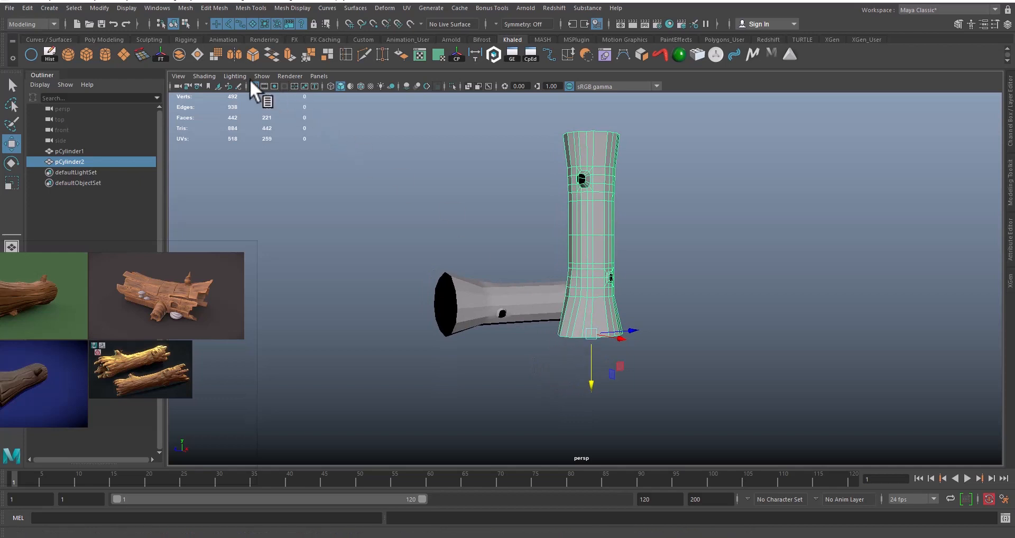
{"action": "mouse_move", "coordinate": [667, 364]}
{"action": "left_mouse_down", "text": "alt"}
{"action": "mouse_move", "coordinate": [761, 367]}
{"action": "mouse_move", "coordinate": [670, 373]}
{"action": "left_mouse_up", "text": "alt"}
{"action": "key", "text": "space"}
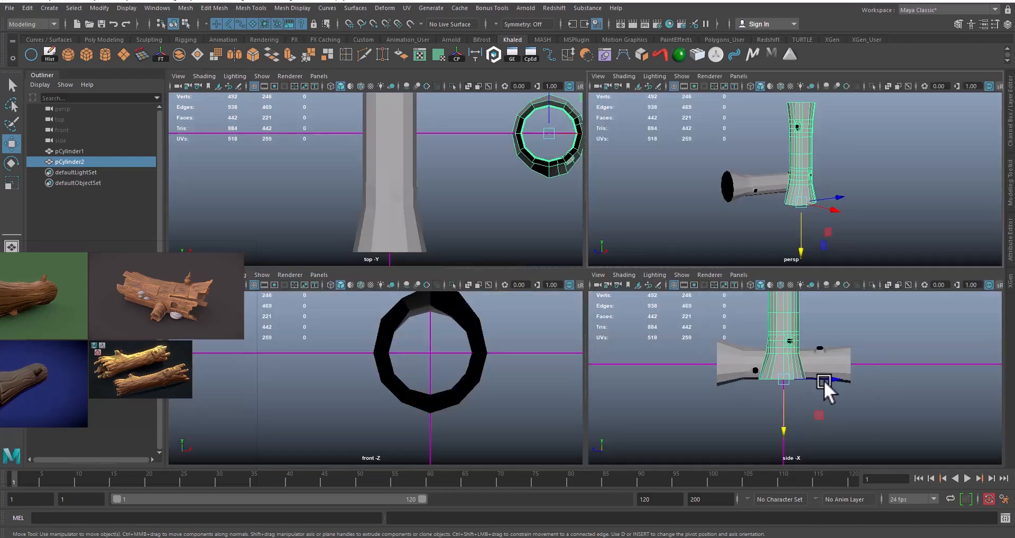
{"action": "key", "text": "space"}
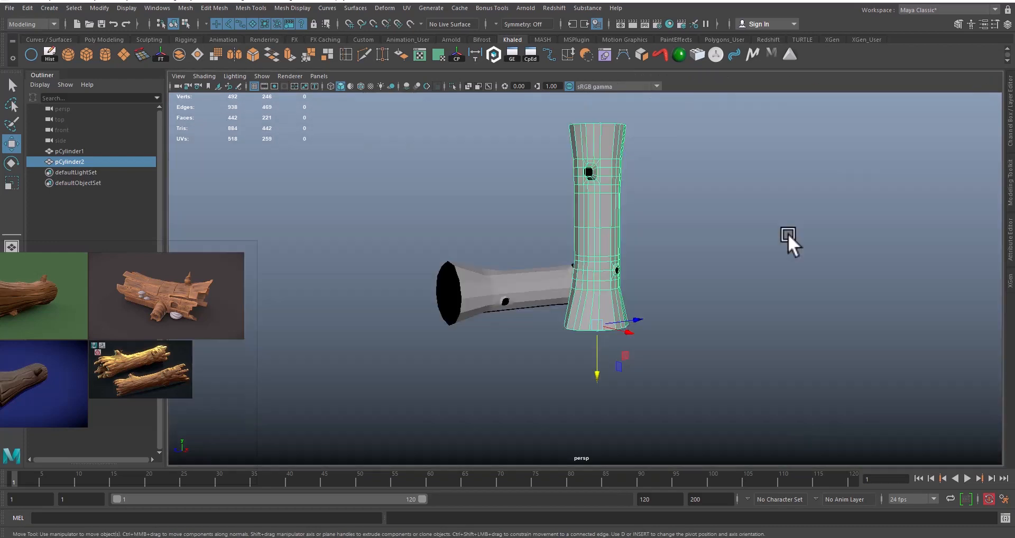
{"action": "middle_click_drag", "start_coordinate": [644, 262], "coordinate": [680, 293], "text": "alt"}
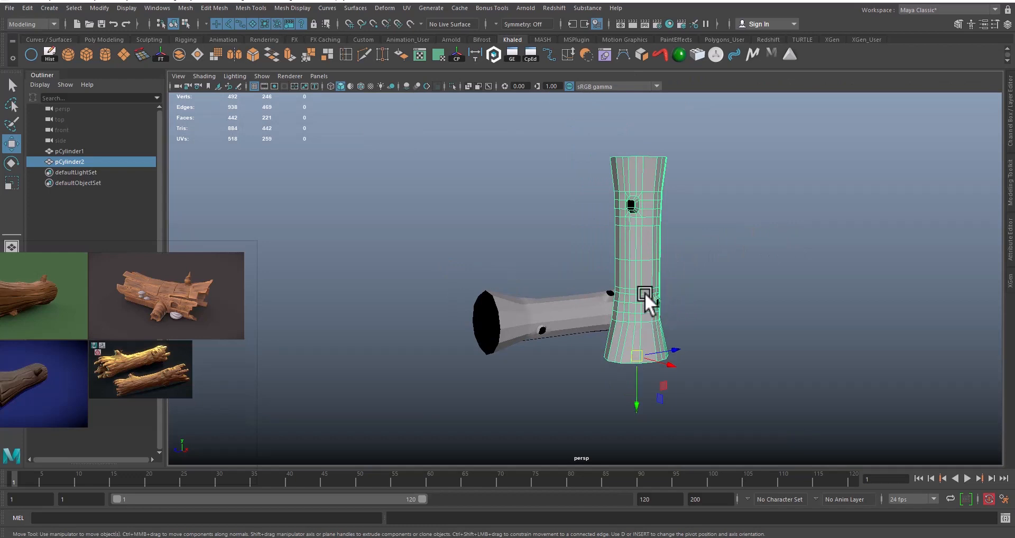
{"action": "mouse_move", "coordinate": [645, 293]}
{"action": "left_mouse_down", "text": "alt"}
{"action": "mouse_move", "coordinate": [698, 292]}
{"action": "mouse_move", "coordinate": [546, 246]}
{"action": "mouse_move", "coordinate": [537, 278]}
{"action": "mouse_move", "coordinate": [642, 276]}
{"action": "left_mouse_up", "text": "alt"}
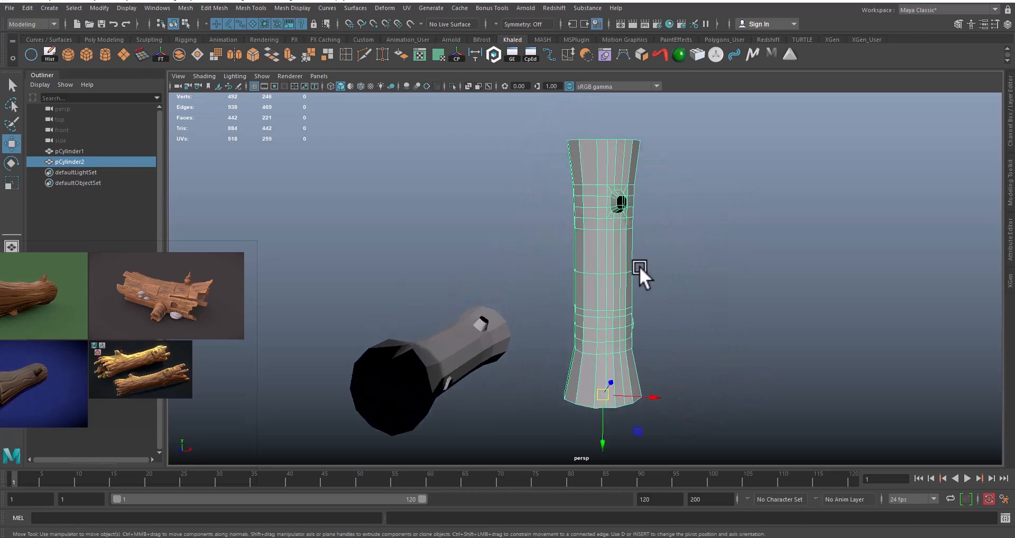
Delete all the upright log's faces above the flared base and the first narrow ring of faces above the flare
{"action": "right_click_drag", "start_coordinate": [606, 228], "coordinate": [611, 254]}
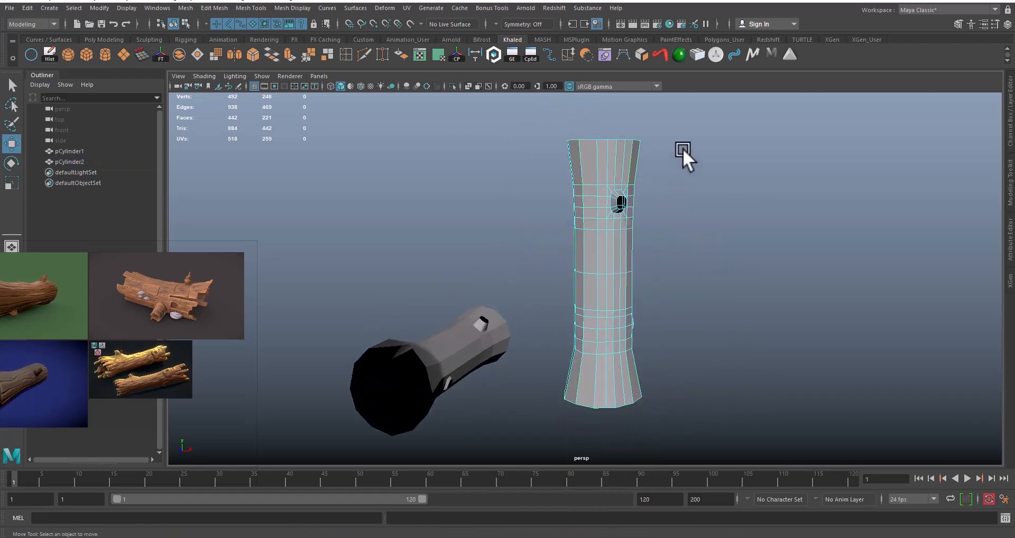
{"action": "left_click_drag", "start_coordinate": [689, 125], "coordinate": [481, 324]}
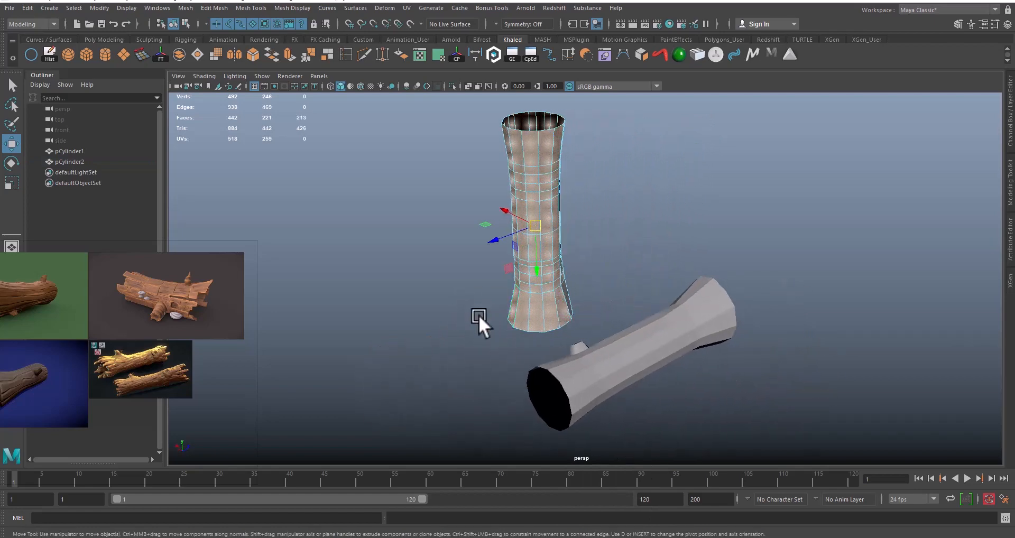
{"action": "right_click_drag", "start_coordinate": [481, 324], "coordinate": [776, 377], "text": "alt"}
{"action": "left_click_drag", "start_coordinate": [486, 333], "coordinate": [623, 403], "text": "ctrl"}
{"action": "middle_click_drag", "start_coordinate": [492, 241], "coordinate": [556, 303], "text": "alt"}
{"action": "right_click_drag", "start_coordinate": [556, 303], "coordinate": [622, 290], "text": "alt"}
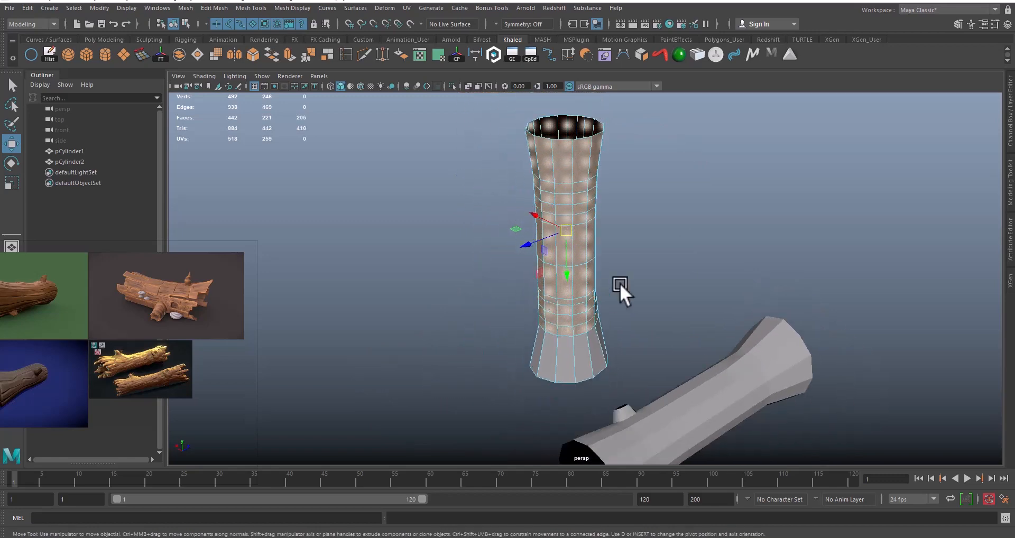
{"action": "left_click_drag", "start_coordinate": [621, 290], "coordinate": [444, 259], "text": "alt"}
{"action": "middle_click_drag", "start_coordinate": [568, 293], "coordinate": [481, 252], "text": "alt"}
{"action": "right_click_drag", "start_coordinate": [478, 296], "coordinate": [470, 271], "text": "alt"}
{"action": "scroll", "coordinate": [474, 321], "scroll_direction": "down", "scroll_amount": 2}
{"action": "left_click_drag", "start_coordinate": [459, 127], "coordinate": [465, 180]}
{"action": "middle_click_drag", "start_coordinate": [523, 299], "coordinate": [512, 229], "text": "alt"}
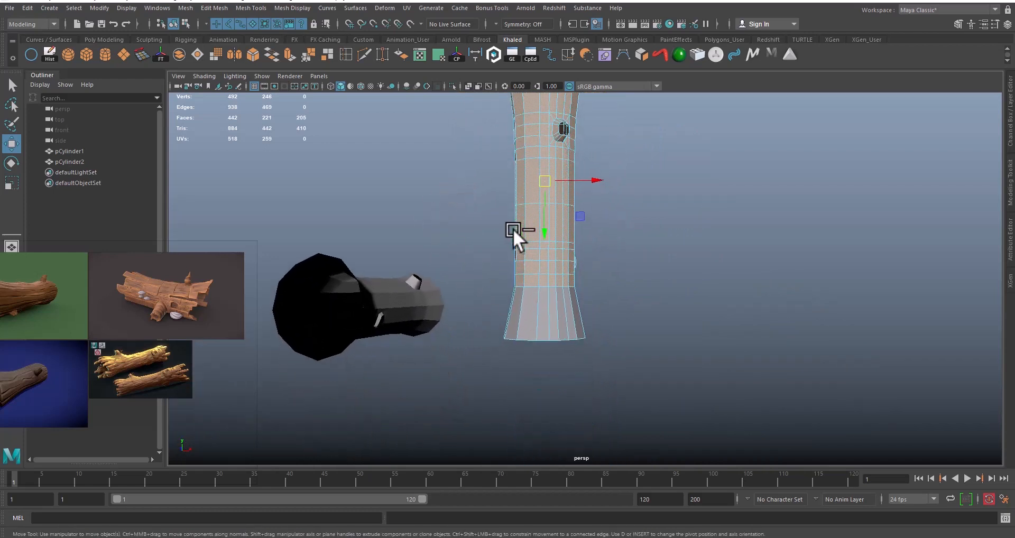
{"action": "right_click_drag", "start_coordinate": [513, 230], "coordinate": [544, 358], "text": "alt"}
{"action": "left_click", "coordinate": [545, 327]}
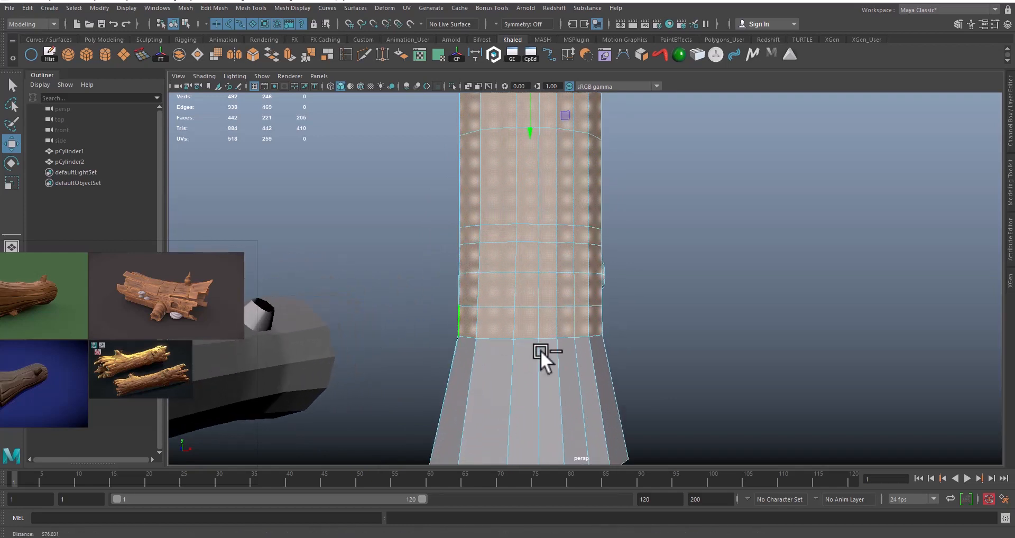
{"action": "middle_click_drag", "start_coordinate": [543, 358], "coordinate": [562, 330], "text": "alt"}
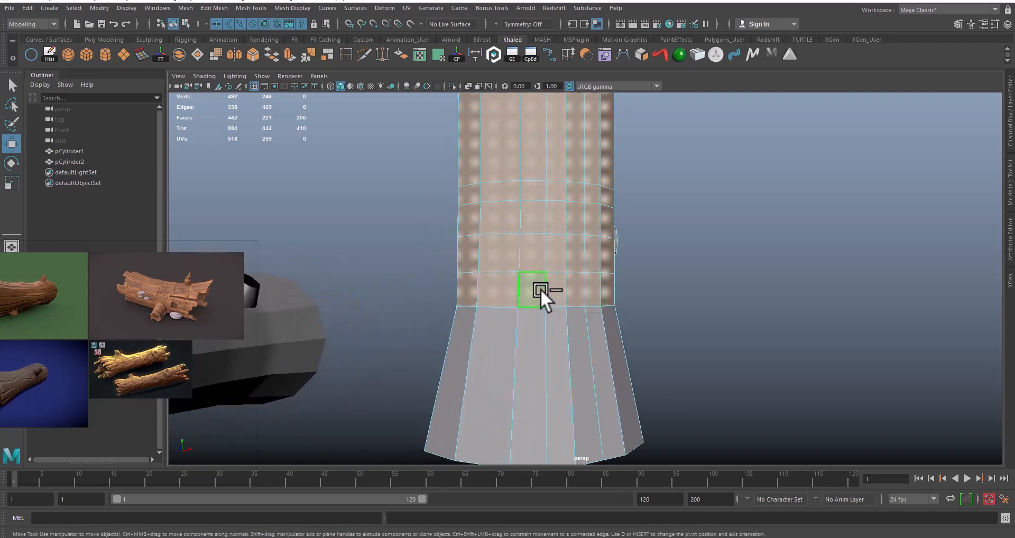
{"action": "left_click", "coordinate": [551, 326]}
{"action": "double_click", "coordinate": [493, 283], "text": "ctrl"}
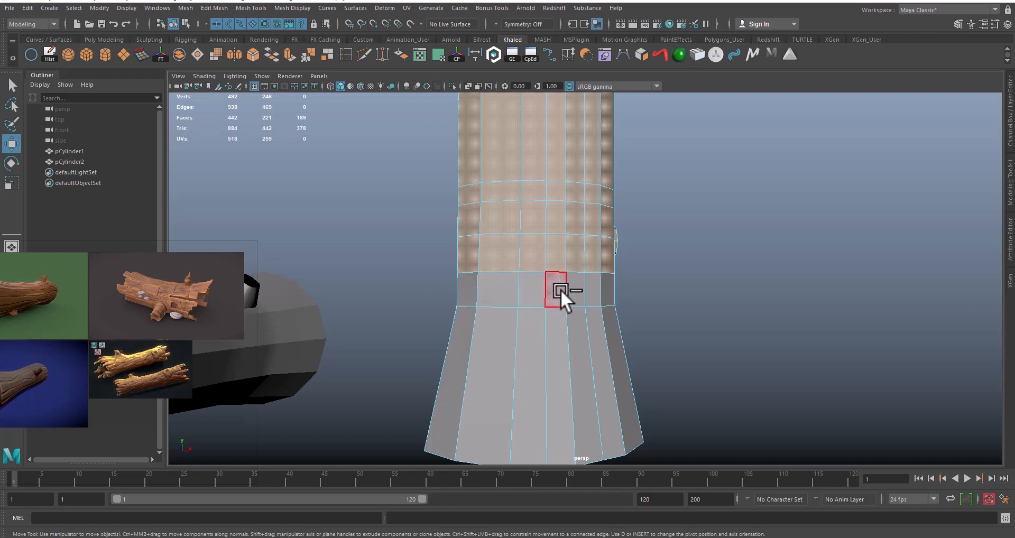
{"action": "left_click_drag", "start_coordinate": [503, 280], "coordinate": [528, 317], "text": "alt"}
{"action": "scroll", "coordinate": [527, 317], "scroll_direction": "down", "scroll_amount": 3}
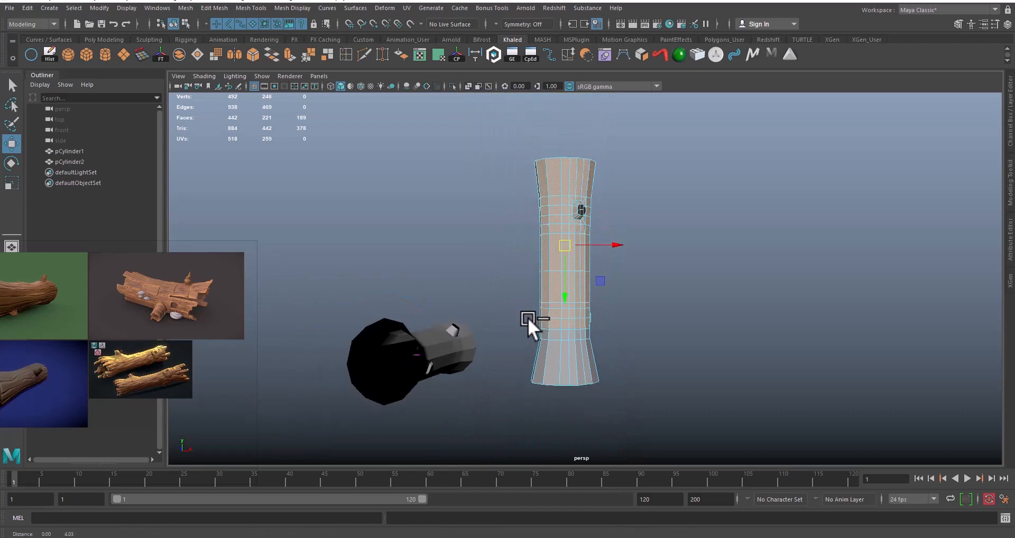
{"action": "key", "text": "Delete"}
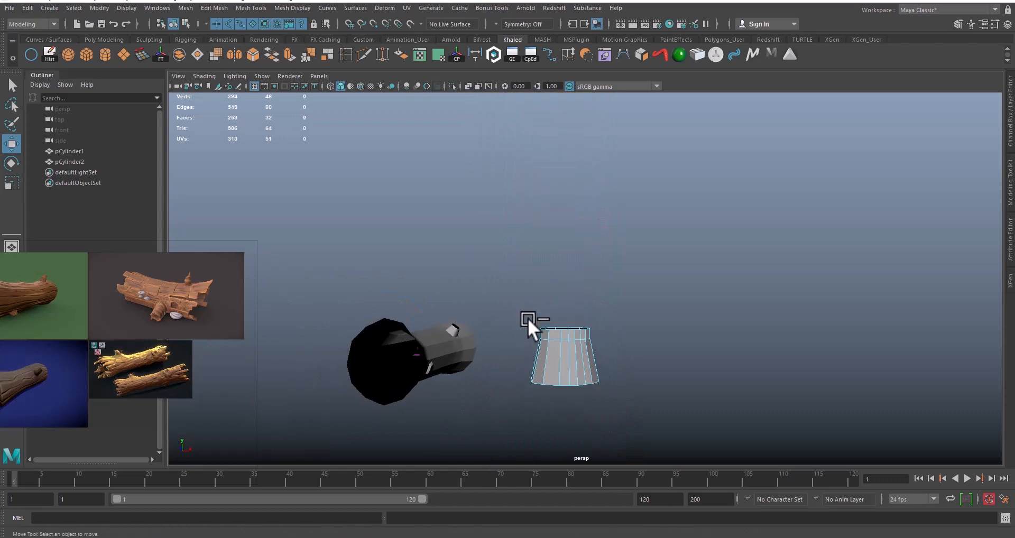
Select the edge loop where the stump's flare begins and move it downward
{"action": "left_click_drag", "start_coordinate": [526, 320], "coordinate": [572, 295], "text": "alt"}
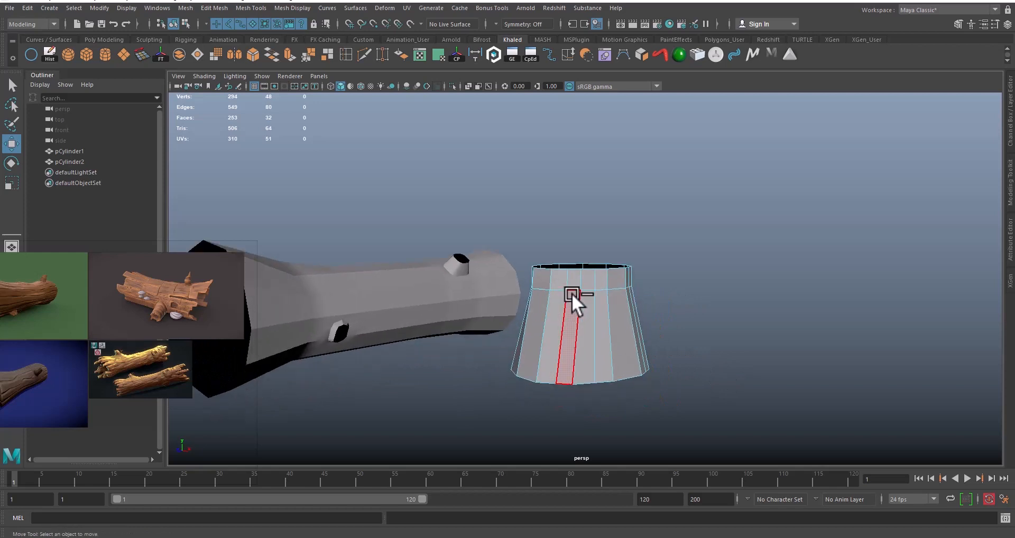
{"action": "right_click_drag", "start_coordinate": [572, 293], "coordinate": [576, 242]}
{"action": "left_click", "coordinate": [576, 291]}
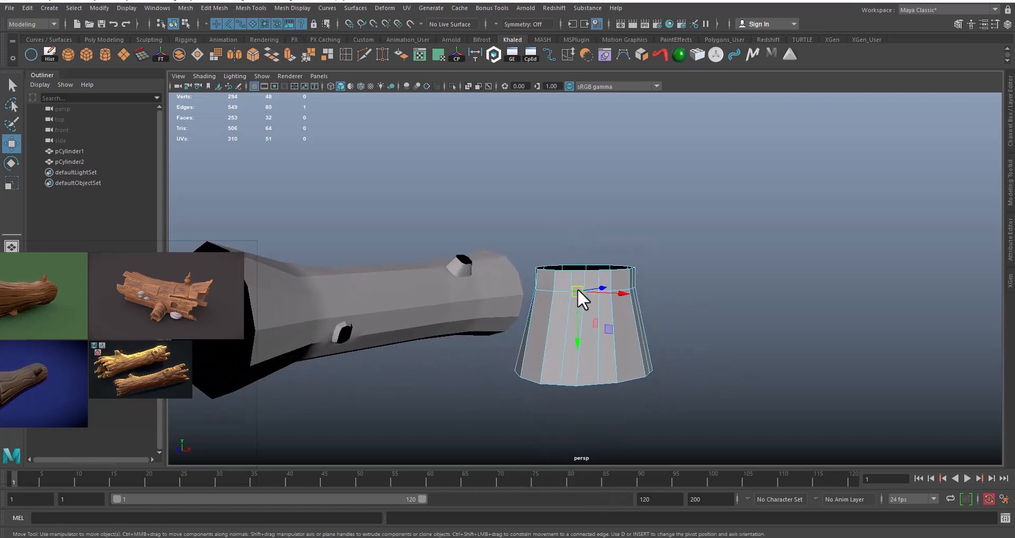
{"action": "double_click", "coordinate": [577, 290]}
{"action": "left_click_drag", "start_coordinate": [583, 316], "coordinate": [546, 341]}
Insert edge loops around the stump, one across the flare and one in the straight section near the rim
{"action": "left_click", "coordinate": [347, 55]}
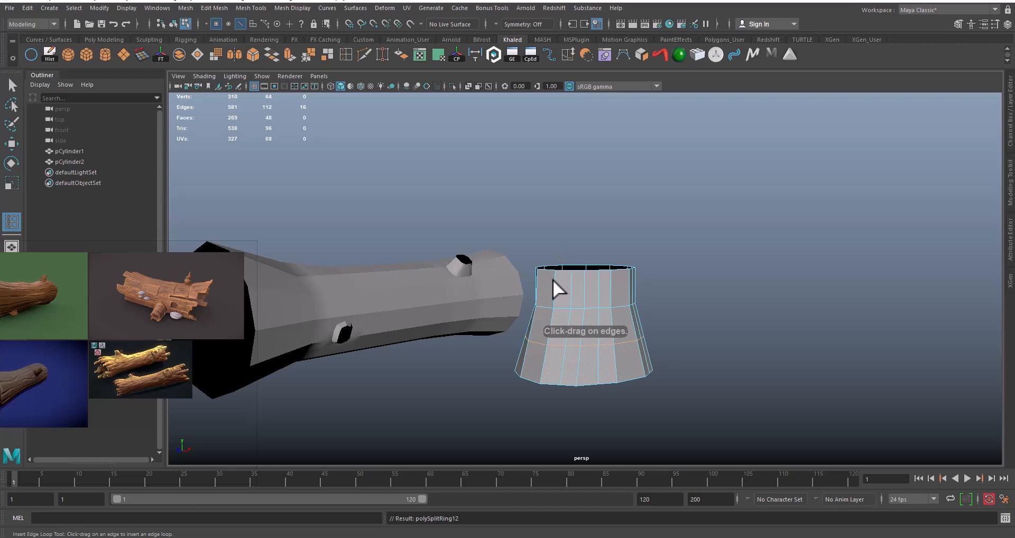
{"action": "left_click_drag", "start_coordinate": [554, 282], "coordinate": [555, 302]}
{"action": "key", "text": "w"}
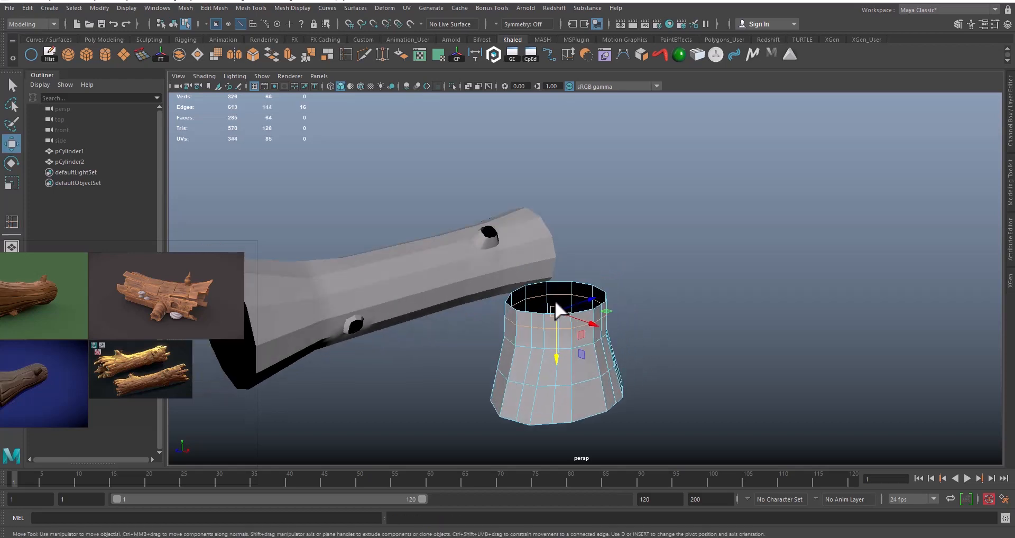
Scale the stump's top border edge loop slightly outward to widen the rim
{"action": "middle_click_drag", "start_coordinate": [555, 302], "coordinate": [568, 273], "text": "alt"}
{"action": "right_click_drag", "start_coordinate": [512, 282], "coordinate": [597, 303], "text": "alt"}
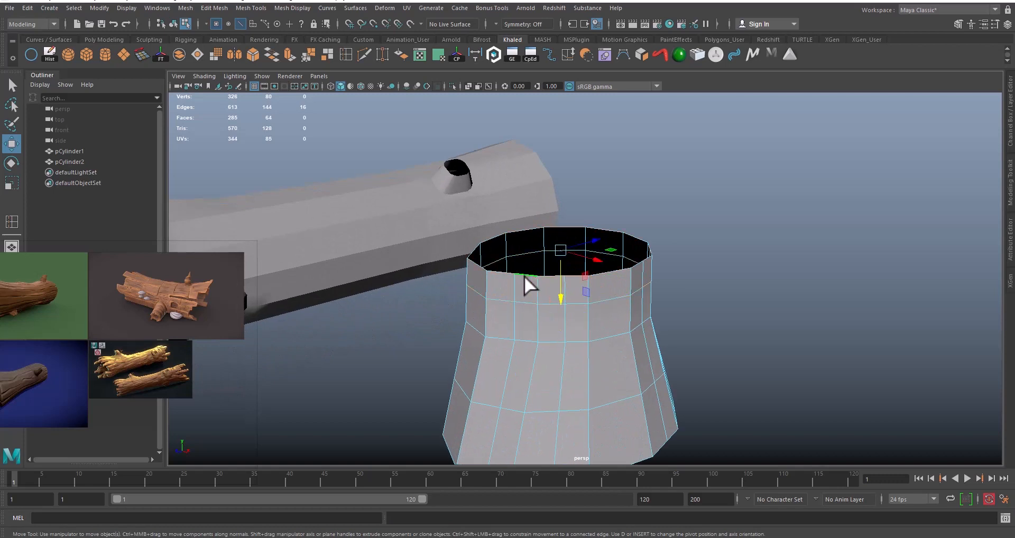
{"action": "left_click_drag", "start_coordinate": [524, 275], "coordinate": [570, 303], "text": "alt"}
{"action": "key", "text": "r"}
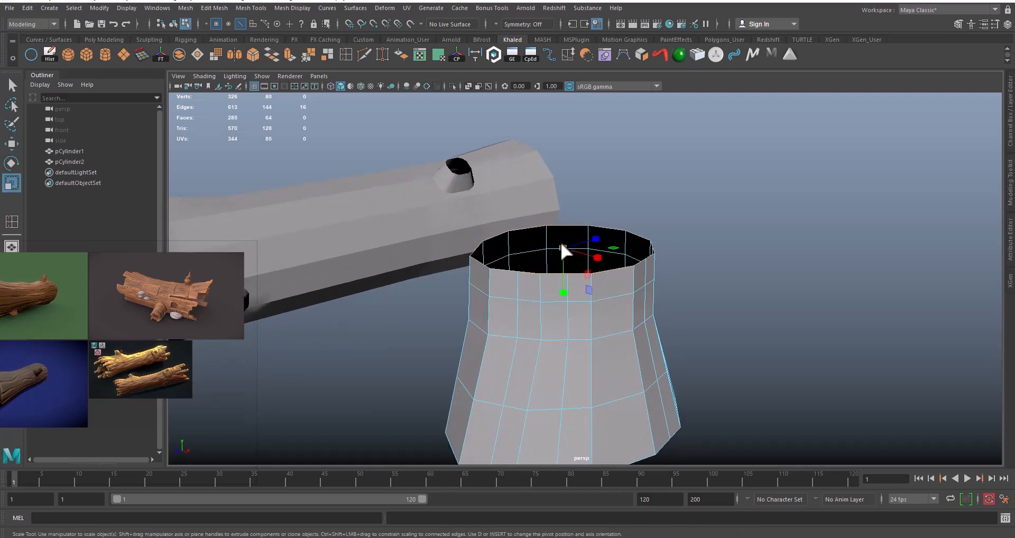
{"action": "left_click_drag", "start_coordinate": [562, 244], "coordinate": [569, 242]}
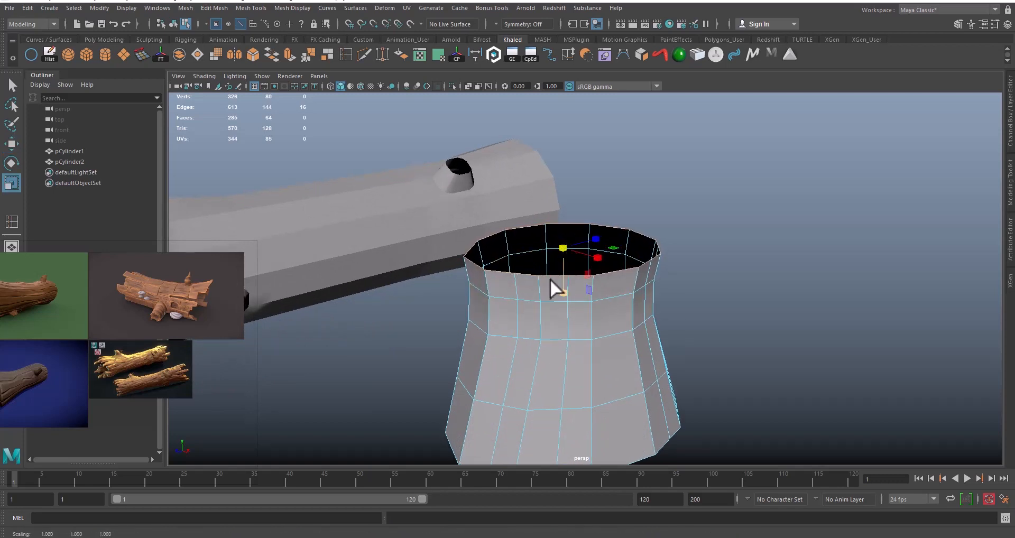
{"action": "left_click_drag", "start_coordinate": [555, 285], "coordinate": [540, 324], "text": "alt"}
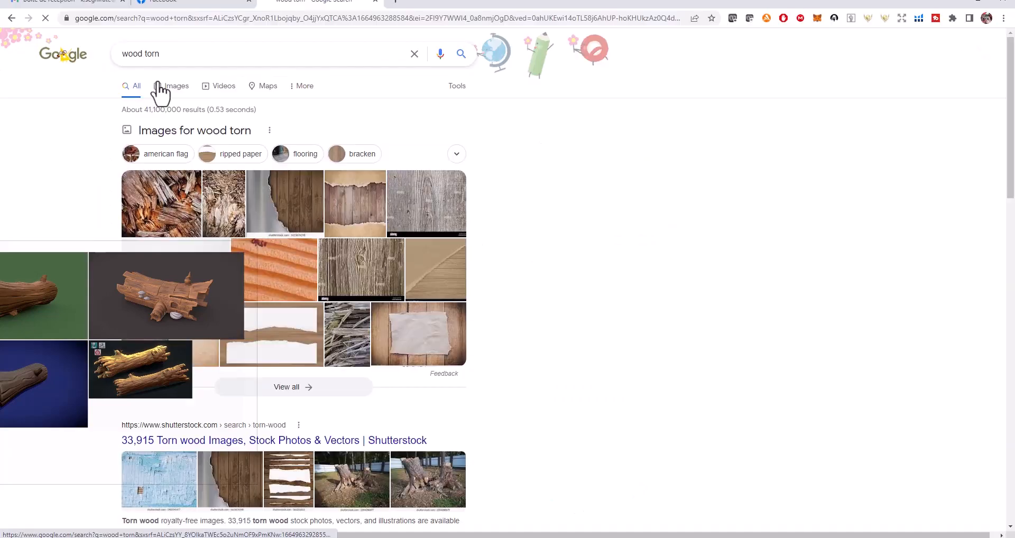
Switch to the browser's Google image results, search for "wood branch", and open the picture of the petrified wood stump
{"action": "left_click", "coordinate": [159, 89]}
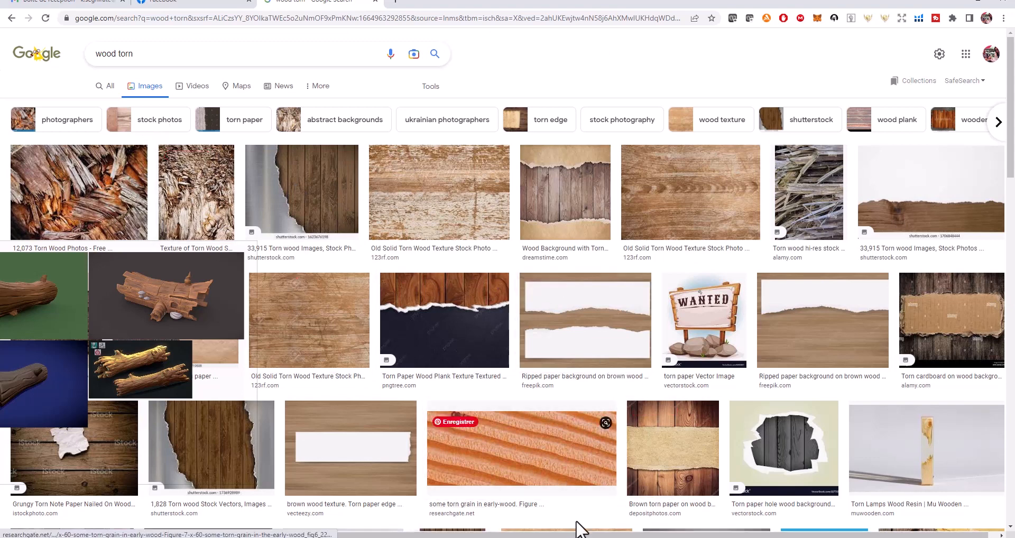
{"action": "double_click", "coordinate": [124, 56]}
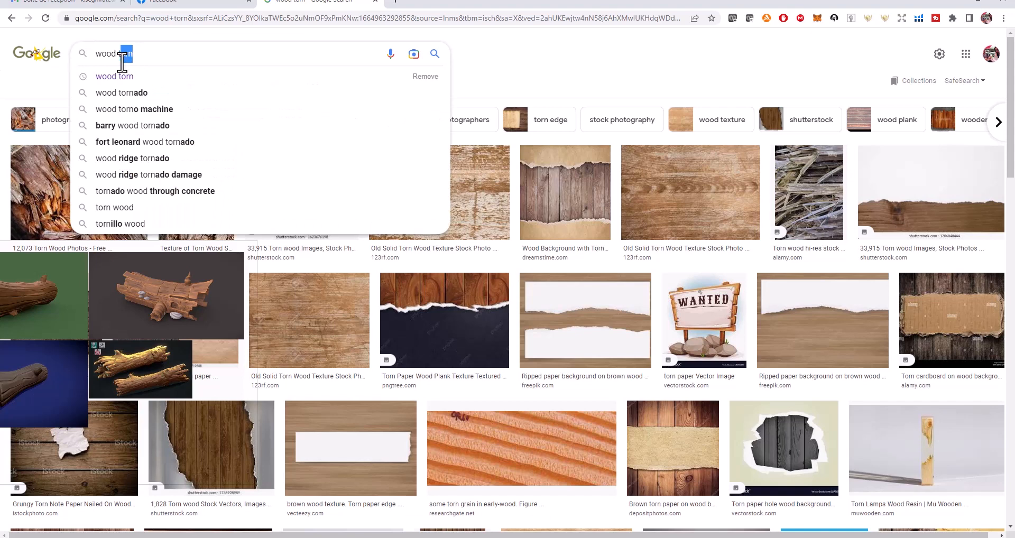
{"action": "key", "text": "BackSpace"}
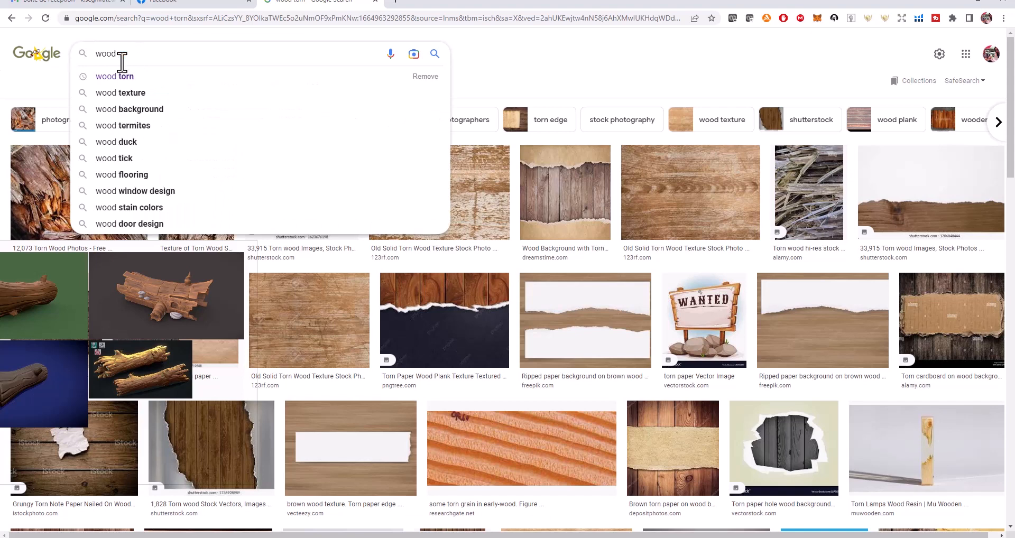
{"action": "key", "text": "BackSpace"}
{"action": "type", "text": "branch"}
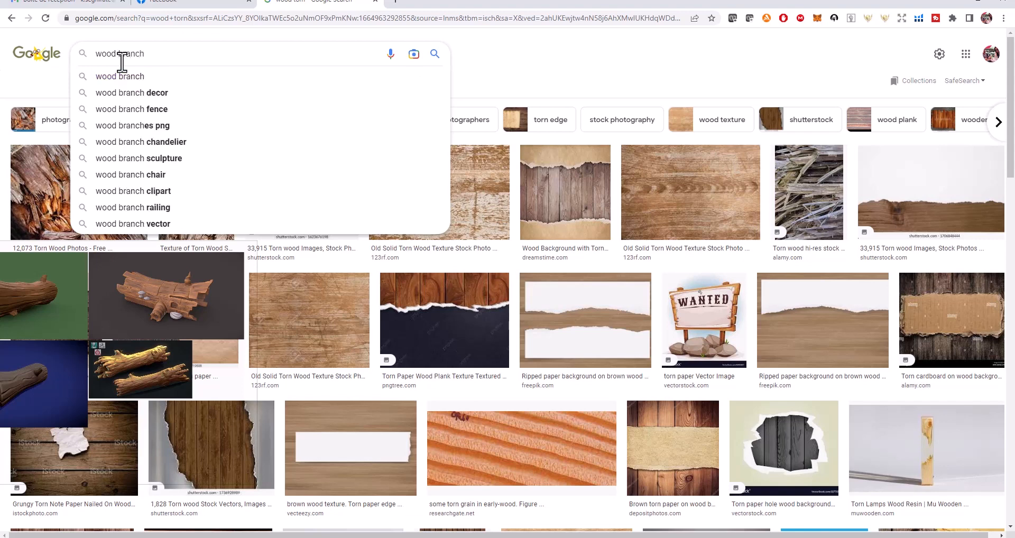
{"action": "key", "text": "Return"}
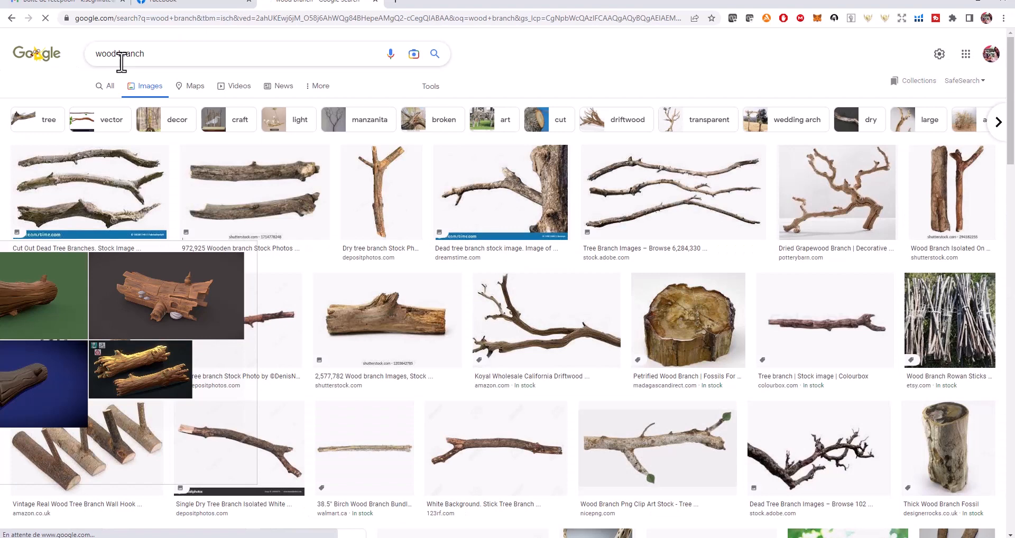
{"action": "left_click", "coordinate": [697, 326]}
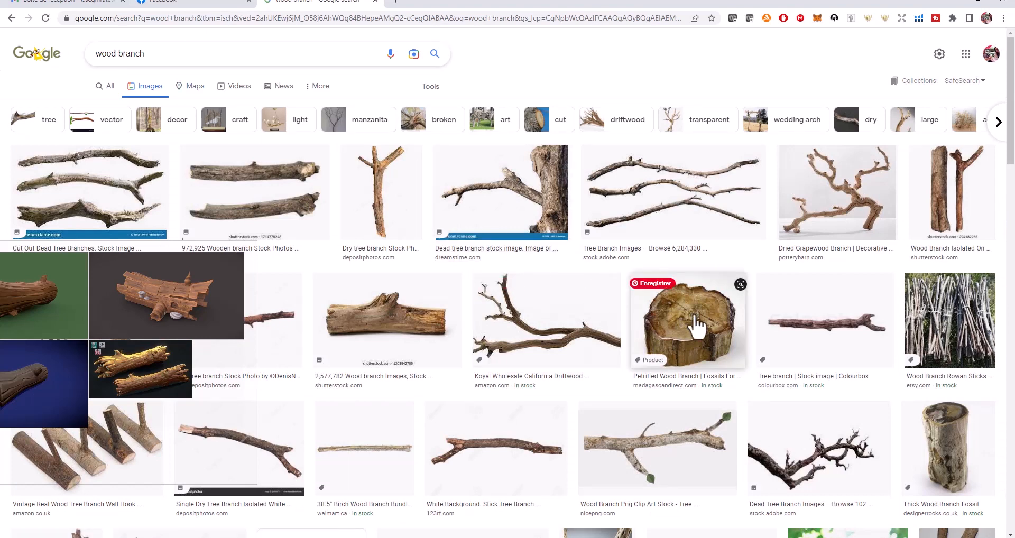
Change the image search to "stylized wood branch" and look through the results for reference pictures
{"action": "left_click", "coordinate": [98, 54]}
{"action": "type", "text": "stylized"}
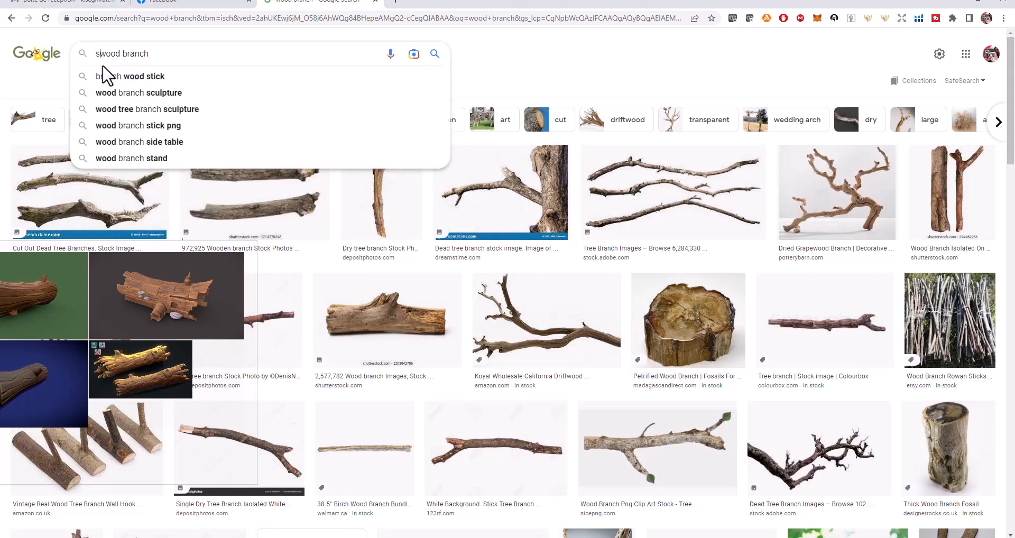
{"action": "key", "text": "Return"}
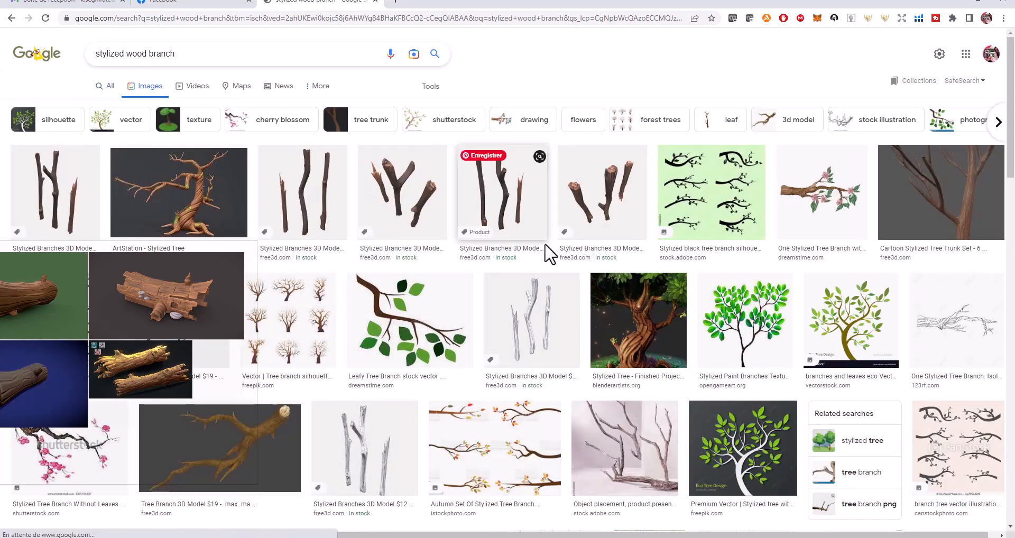
{"action": "scroll", "coordinate": [708, 254], "scroll_direction": "down", "scroll_amount": 1}
{"action": "scroll", "coordinate": [706, 248], "scroll_direction": "down", "scroll_amount": 1}
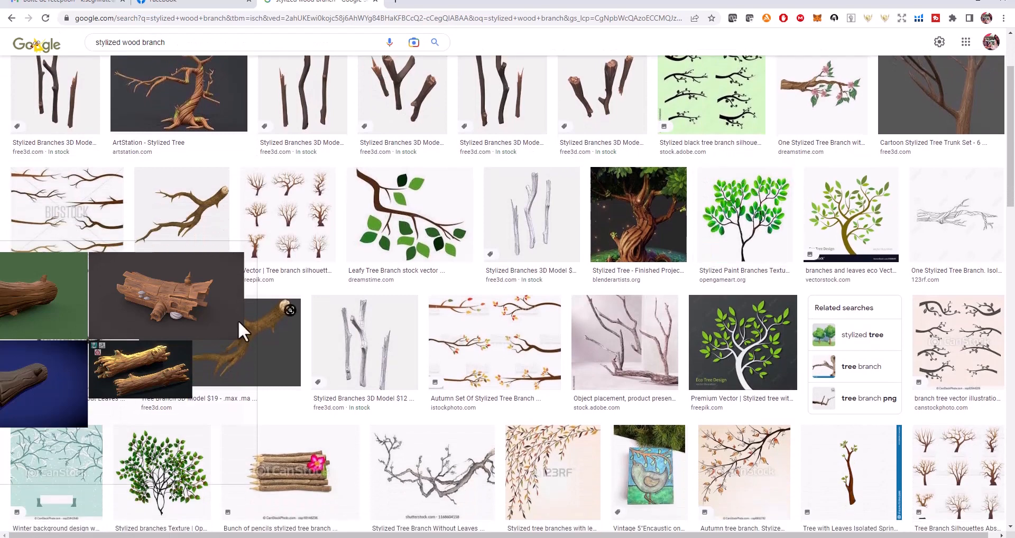
{"action": "right_click_drag", "start_coordinate": [174, 313], "coordinate": [179, 385]}
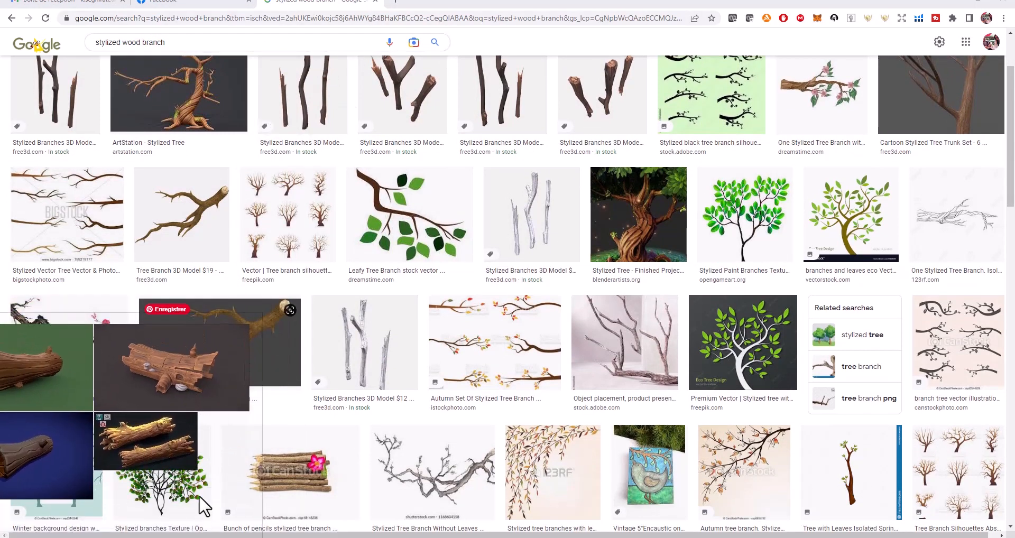
{"action": "right_click", "coordinate": [204, 438]}
{"action": "mouse_move", "coordinate": [229, 398]}
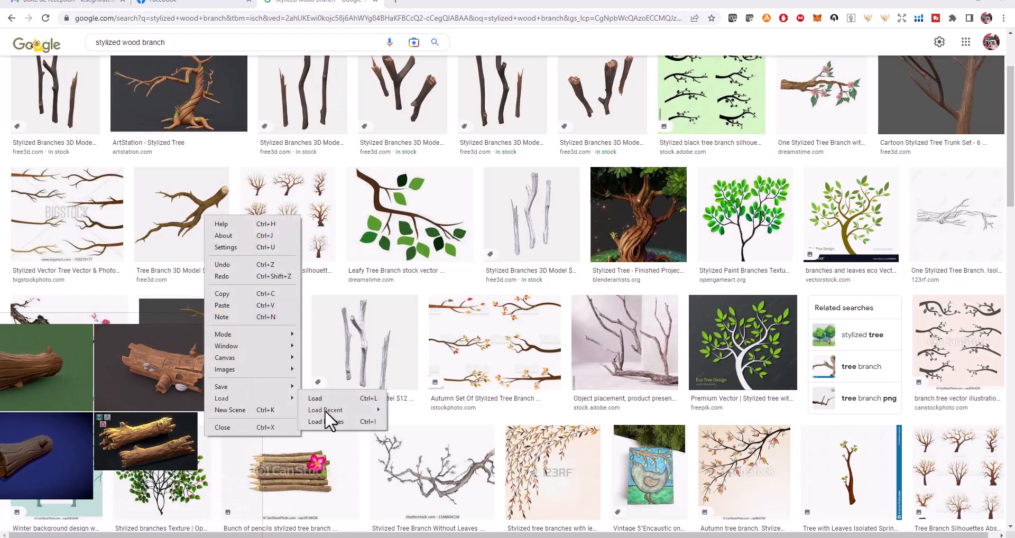
{"action": "left_click", "coordinate": [334, 423]}
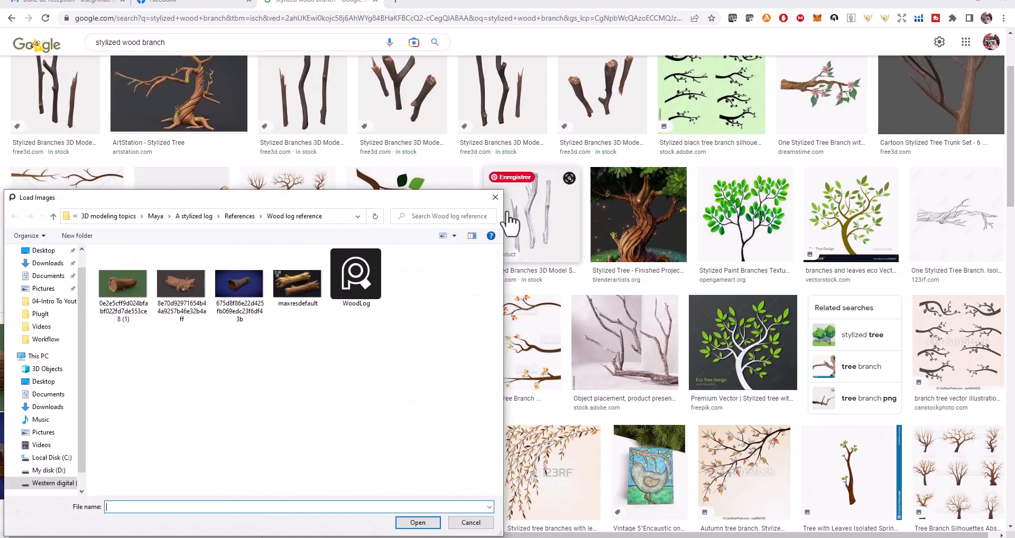
{"action": "key", "text": "Escape"}
{"action": "left_click", "coordinate": [595, 510]}
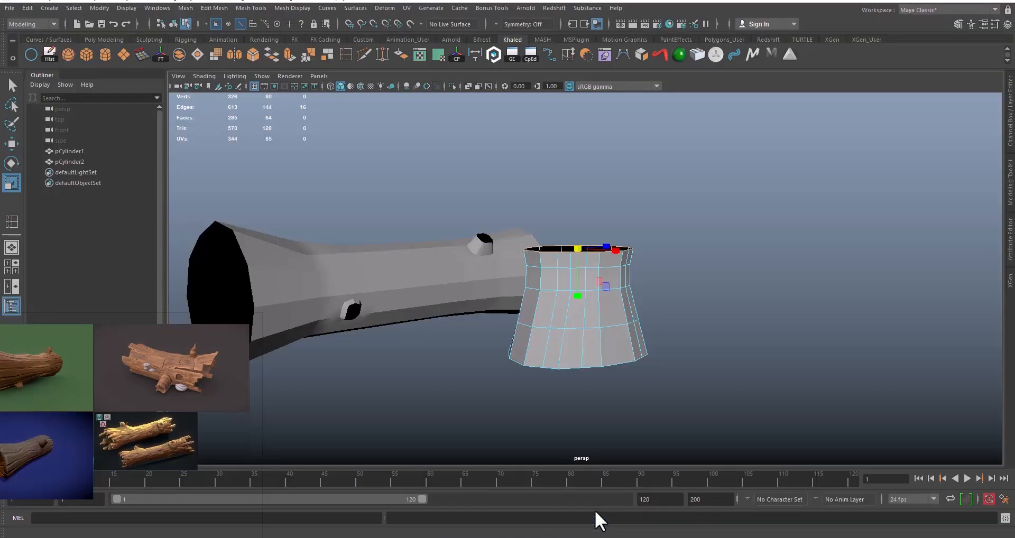
{"action": "right_click", "coordinate": [181, 366]}
{"action": "mouse_move", "coordinate": [211, 328]}
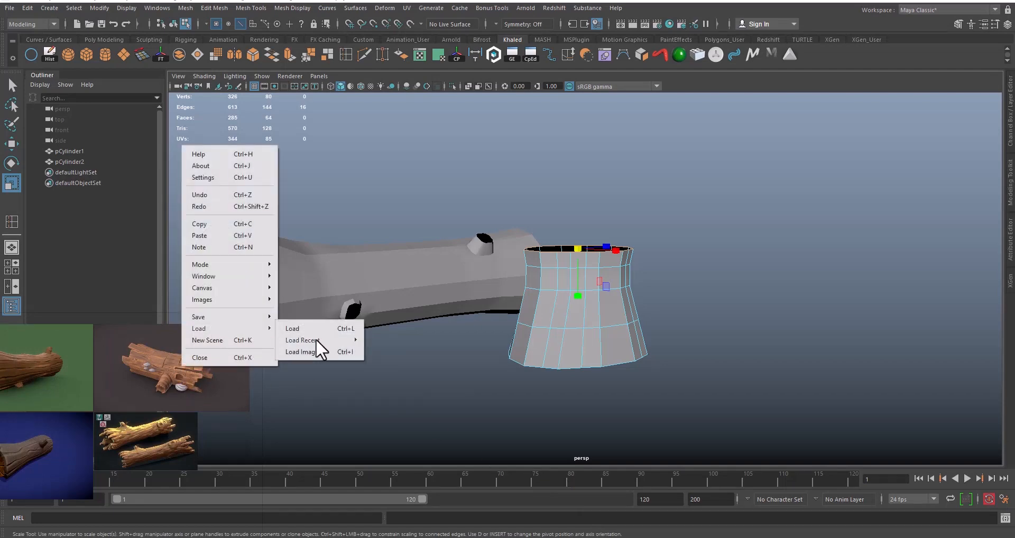
{"action": "left_click", "coordinate": [317, 351]}
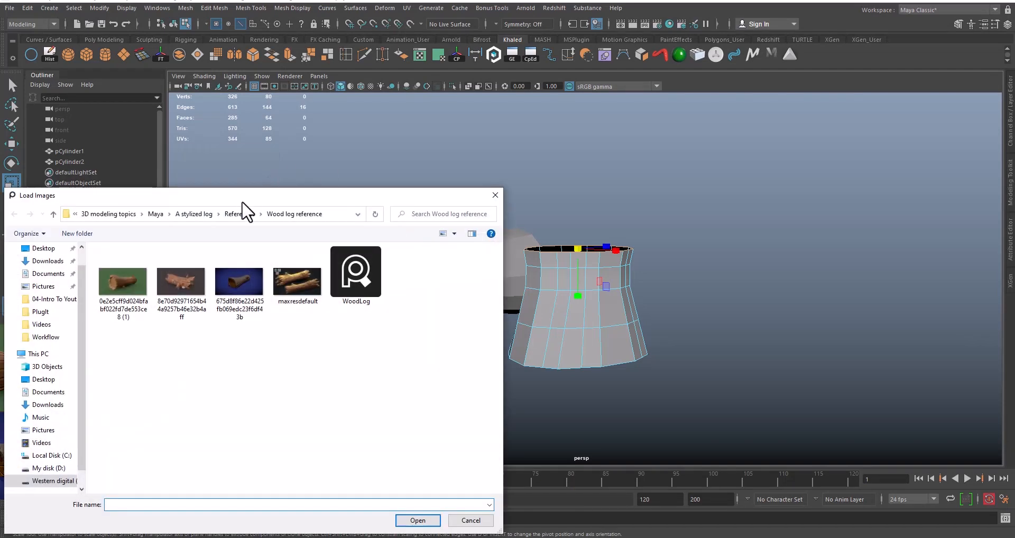
{"action": "left_click_drag", "start_coordinate": [242, 204], "coordinate": [522, 158]}
{"action": "left_click", "coordinate": [332, 169]}
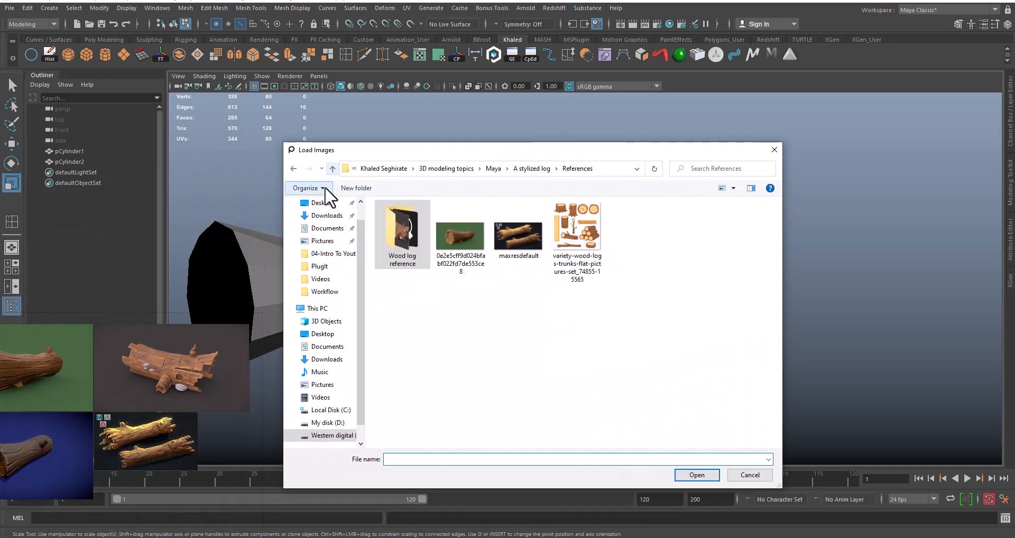
{"action": "left_click", "coordinate": [568, 233]}
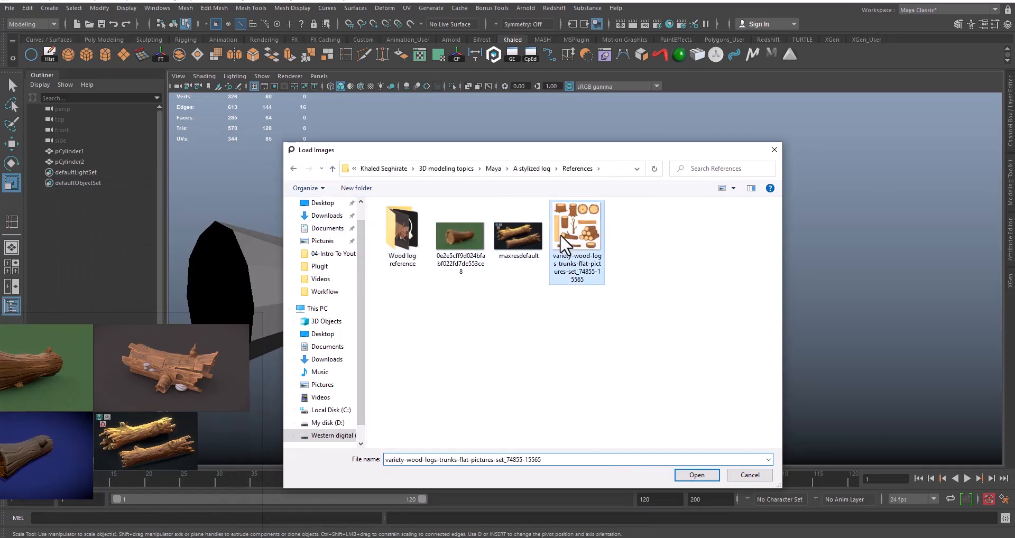
{"action": "left_click", "coordinate": [700, 476]}
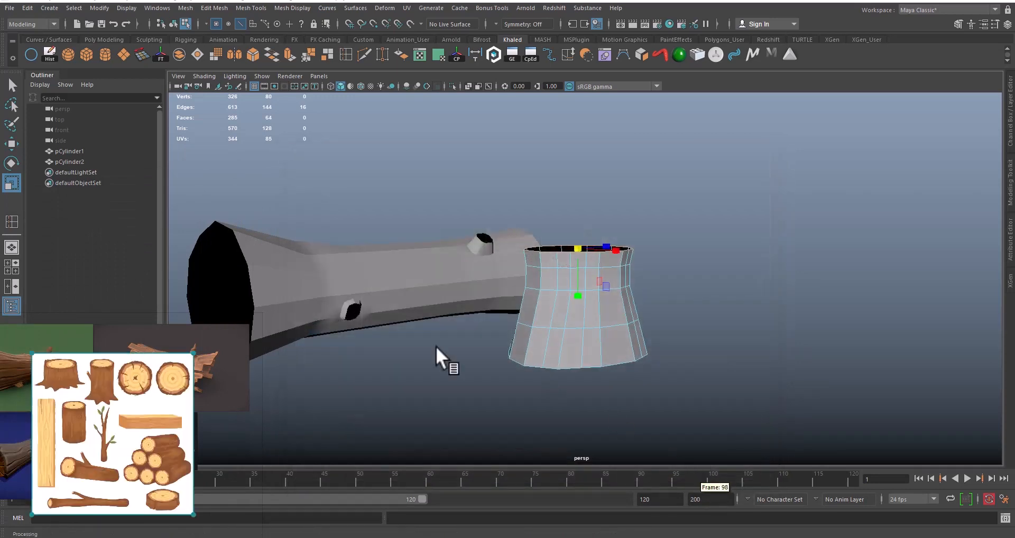
Drag the reference board contents into view and pack the reference images into a tidy layout without overlaps
{"action": "left_click_drag", "start_coordinate": [135, 373], "coordinate": [380, 322]}
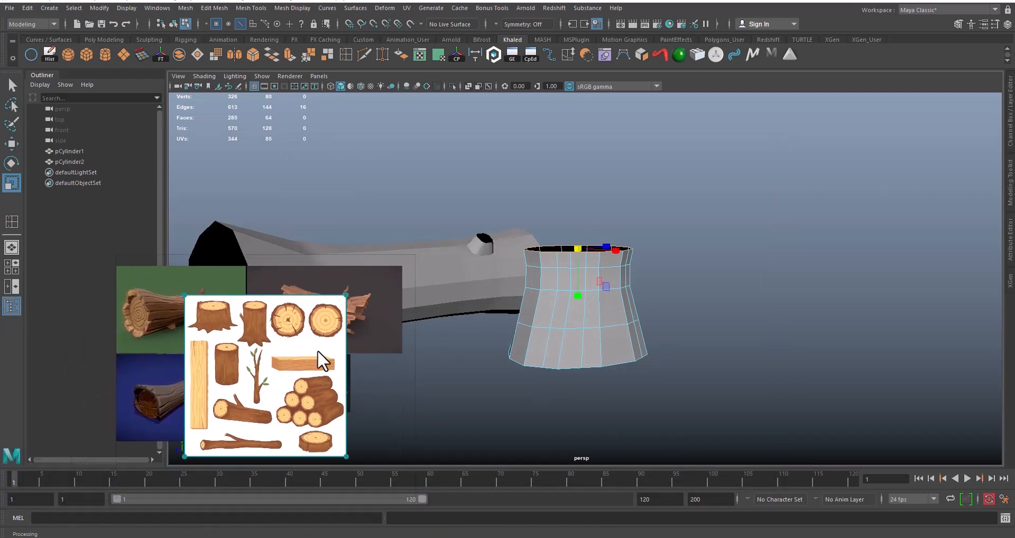
{"action": "key", "text": "ctrl+p"}
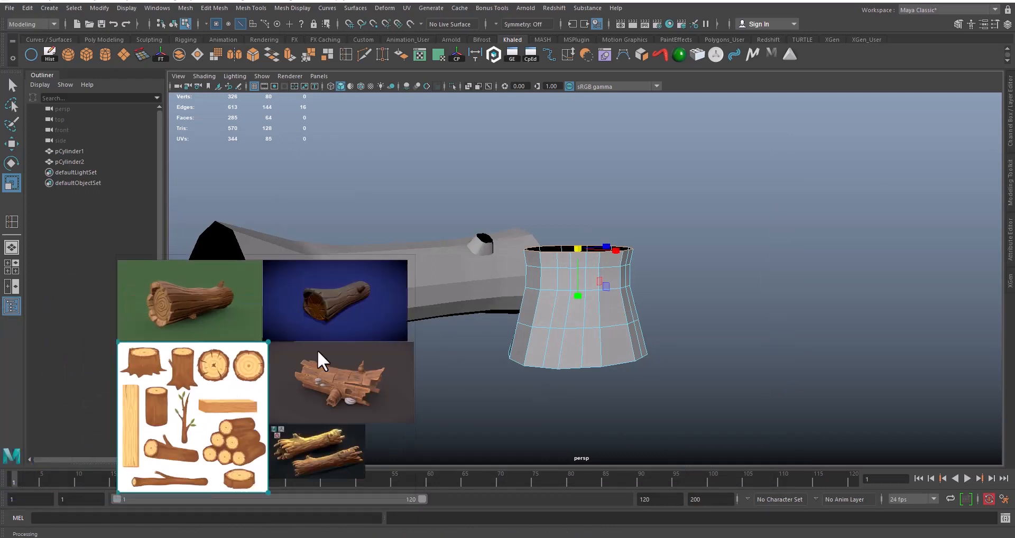
{"action": "middle_click_drag", "start_coordinate": [338, 376], "coordinate": [323, 375]}
{"action": "scroll", "coordinate": [246, 373], "scroll_direction": "down", "scroll_amount": 2}
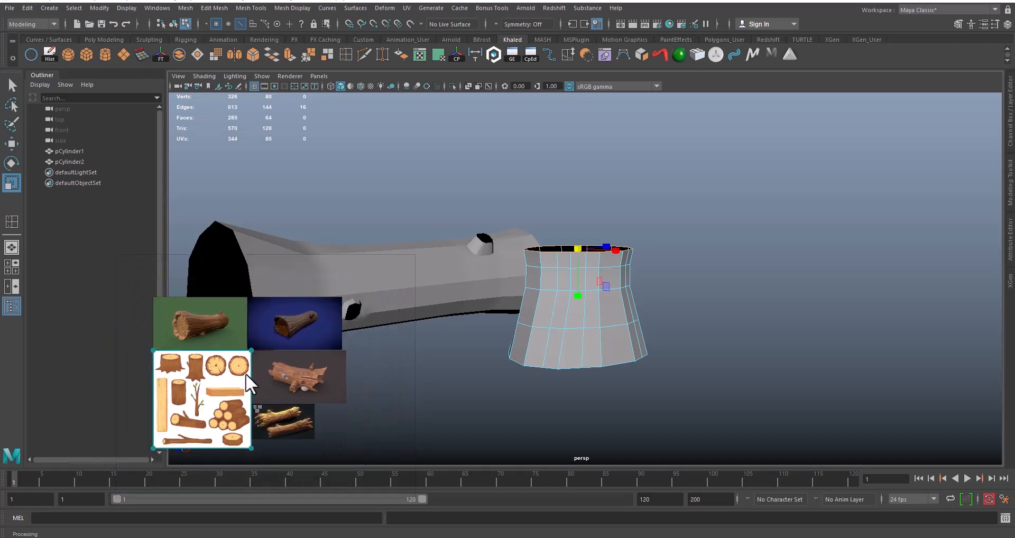
Enlarge the drawing of the wide stump with spreading roots on the reference board and place the board clear of the models
{"action": "middle_click_drag", "start_coordinate": [244, 367], "coordinate": [268, 334]}
{"action": "scroll", "coordinate": [236, 374], "scroll_direction": "up", "scroll_amount": 3}
{"action": "middle_click_drag", "start_coordinate": [213, 388], "coordinate": [332, 450]}
{"action": "scroll", "coordinate": [240, 379], "scroll_direction": "up", "scroll_amount": 5}
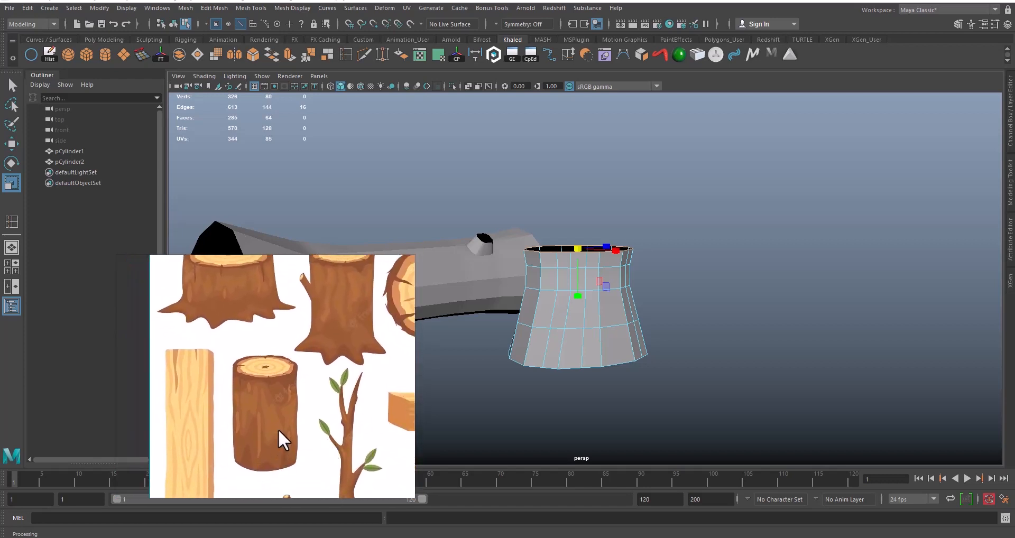
{"action": "middle_click_drag", "start_coordinate": [279, 431], "coordinate": [310, 487]}
{"action": "scroll", "coordinate": [288, 400], "scroll_direction": "up", "scroll_amount": 4}
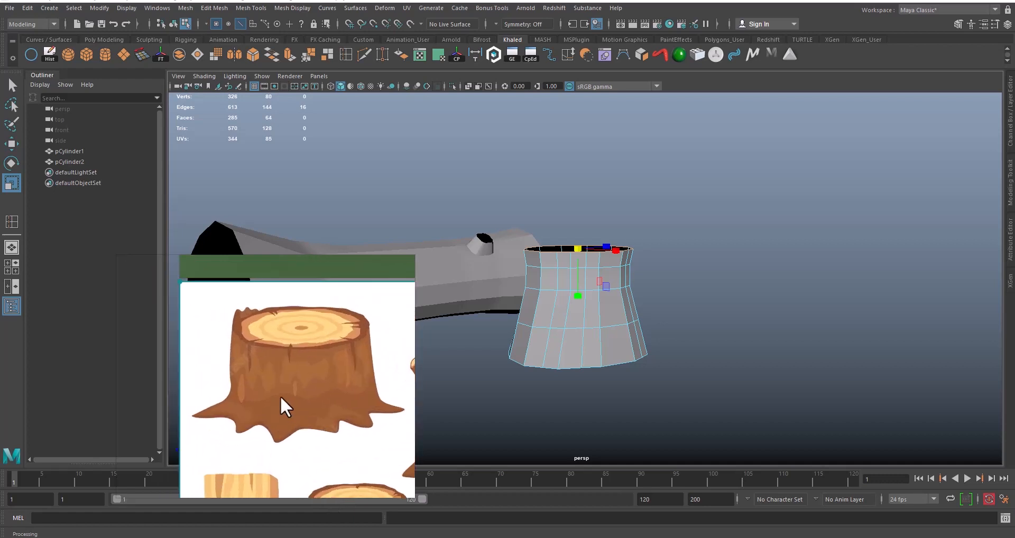
{"action": "middle_click_drag", "start_coordinate": [280, 396], "coordinate": [253, 367]}
{"action": "right_click_drag", "start_coordinate": [337, 358], "coordinate": [196, 342]}
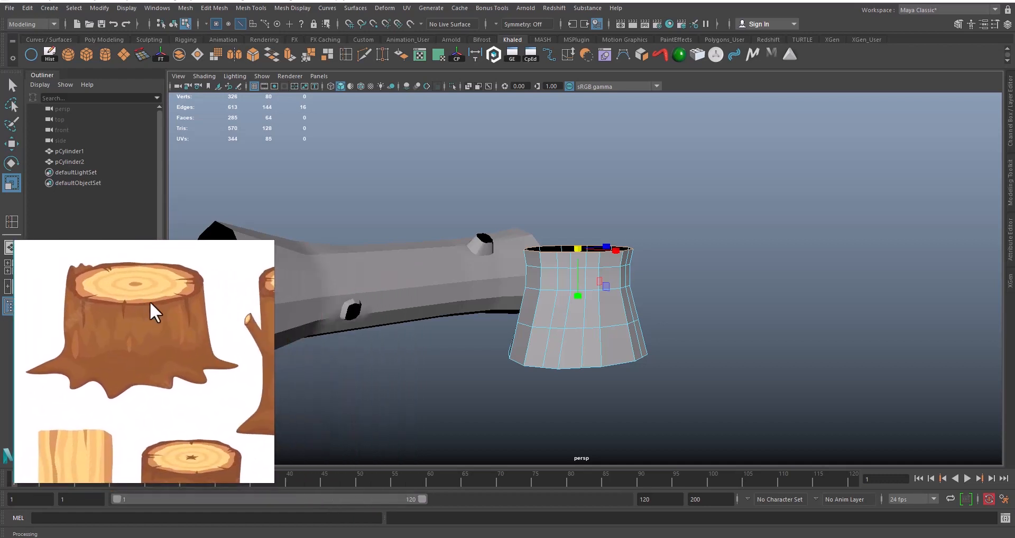
{"action": "left_click", "coordinate": [584, 346]}
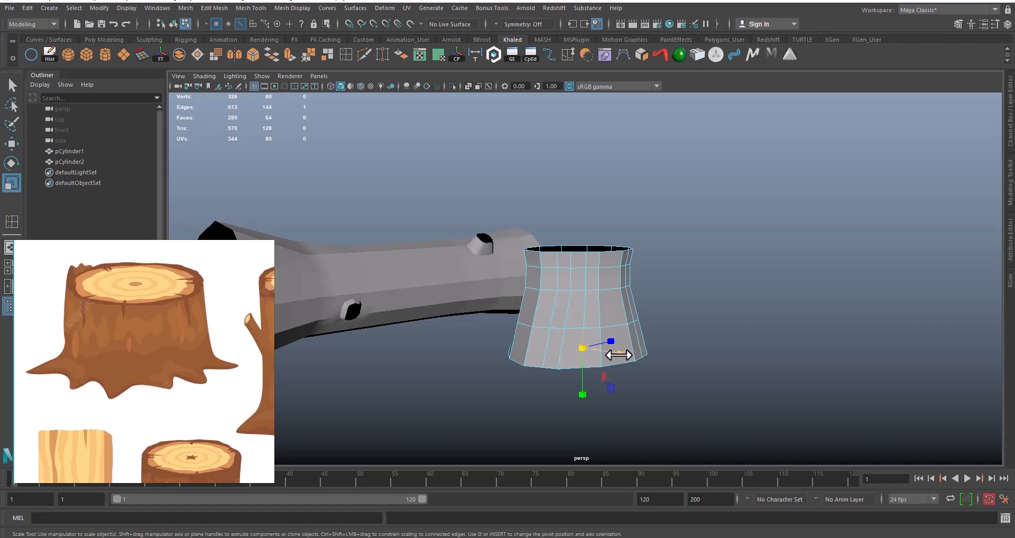
{"action": "left_click_drag", "start_coordinate": [616, 353], "coordinate": [538, 331], "text": "alt"}
{"action": "right_click_drag", "start_coordinate": [538, 332], "coordinate": [536, 288]}
{"action": "left_click", "coordinate": [535, 350]}
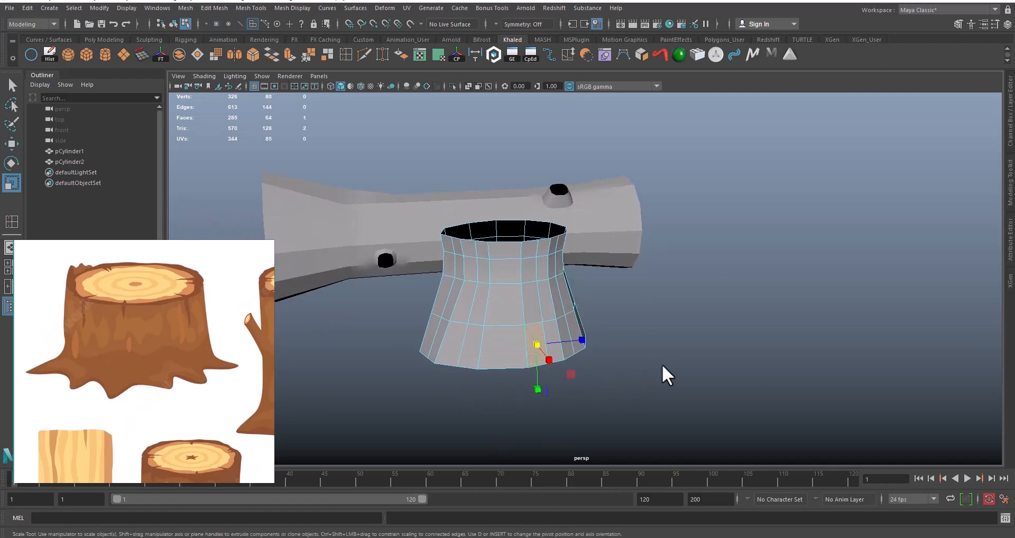
{"action": "left_click_drag", "start_coordinate": [661, 374], "coordinate": [605, 356], "text": "alt"}
{"action": "left_click", "coordinate": [480, 348], "text": "shift"}
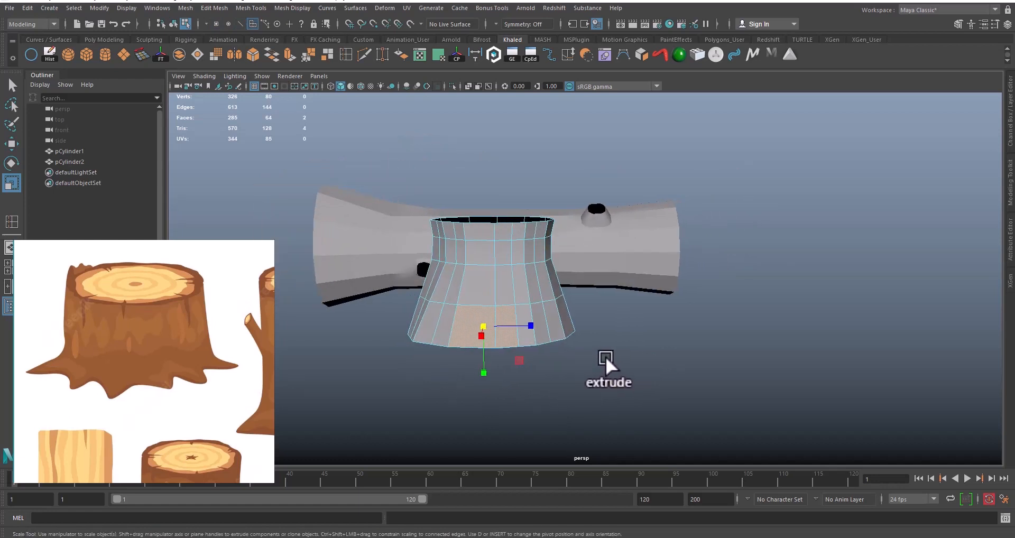
Insert an edge loop around the lowest section of the stump's flared base
{"action": "left_click", "coordinate": [347, 54]}
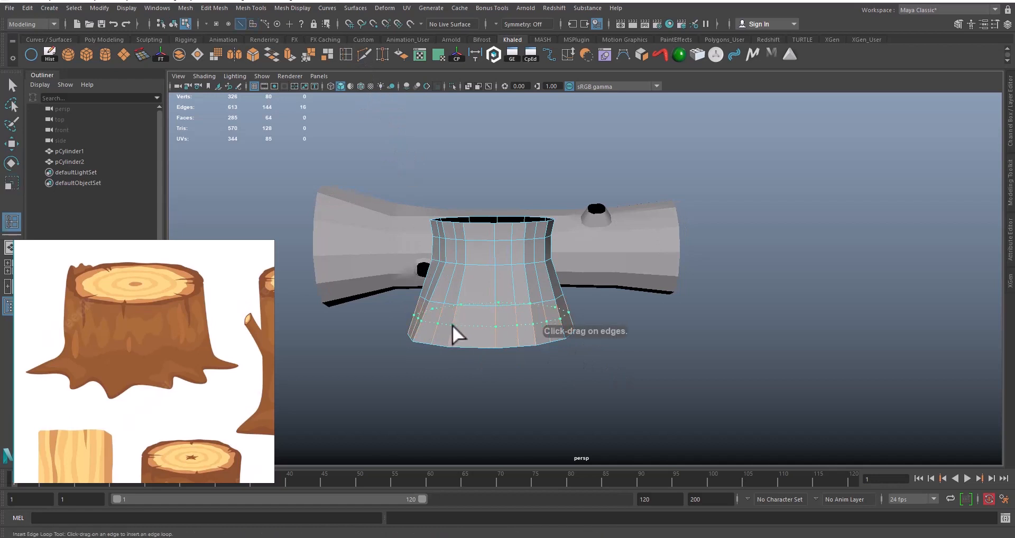
{"action": "left_click", "coordinate": [452, 324]}
{"action": "middle_click_drag", "start_coordinate": [452, 324], "coordinate": [503, 356], "text": "alt"}
{"action": "key", "text": "w"}
Select separate patches of faces in the two lowest rows around the stump's base, where roots should grow out
{"action": "right_click_drag", "start_coordinate": [497, 336], "coordinate": [499, 353]}
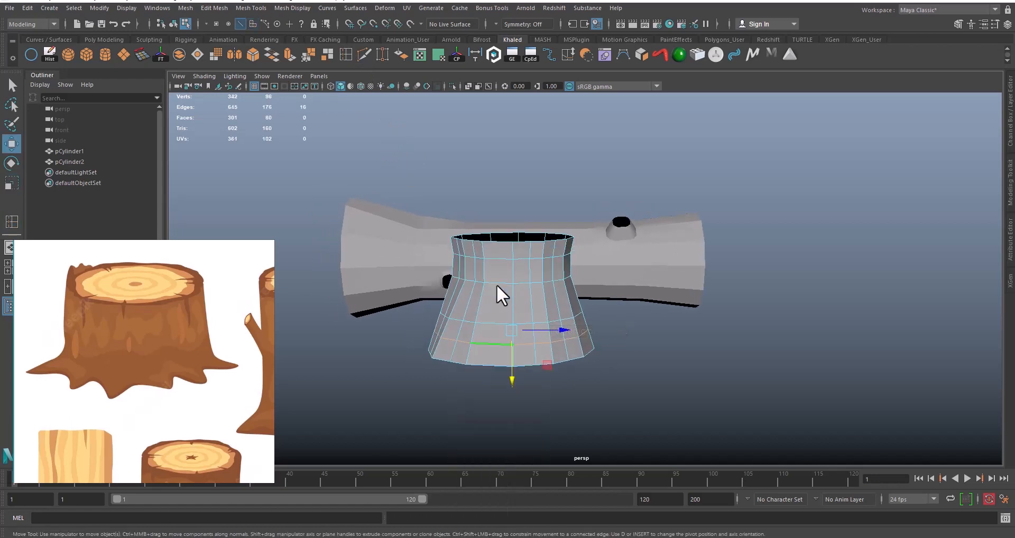
{"action": "left_click", "coordinate": [547, 338], "text": "shift"}
{"action": "left_click", "coordinate": [547, 351], "text": "shift"}
{"action": "left_click", "coordinate": [520, 353], "text": "shift"}
{"action": "left_click_drag", "start_coordinate": [597, 371], "coordinate": [520, 327], "text": "alt"}
{"action": "left_click", "coordinate": [525, 313], "text": "shift"}
{"action": "left_click", "coordinate": [549, 312], "text": "shift"}
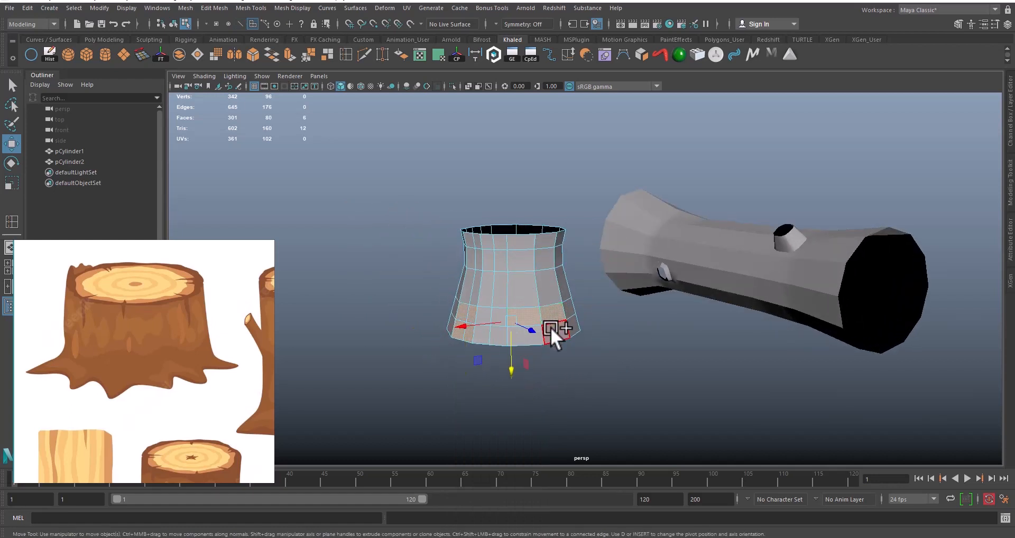
{"action": "left_click", "coordinate": [550, 329], "text": "shift"}
{"action": "left_click", "coordinate": [530, 341], "text": "shift"}
{"action": "left_click_drag", "start_coordinate": [481, 351], "coordinate": [687, 348], "text": "alt"}
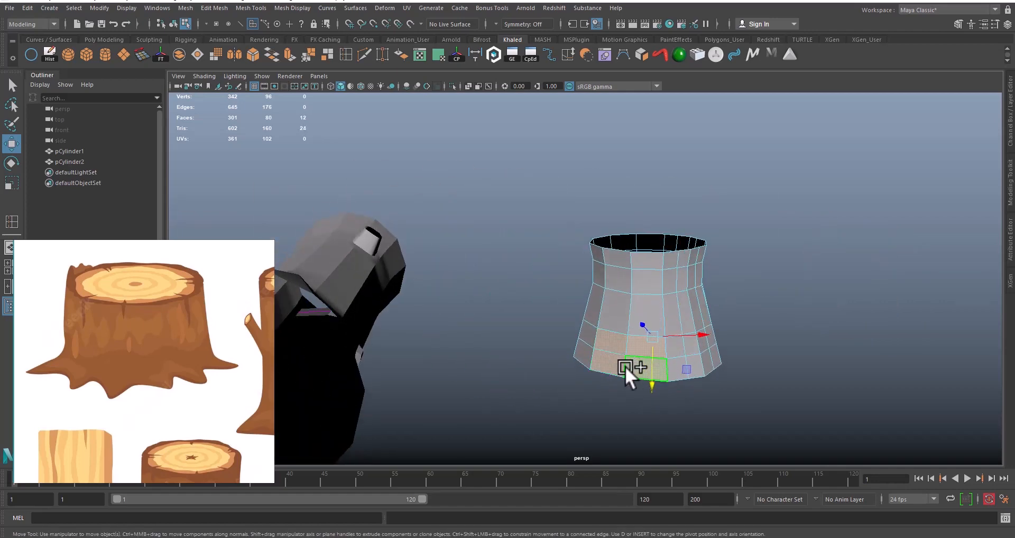
{"action": "left_click_drag", "start_coordinate": [625, 367], "coordinate": [549, 354], "text": "alt"}
{"action": "left_click", "coordinate": [592, 300], "text": "shift"}
{"action": "left_click", "coordinate": [606, 310], "text": "shift"}
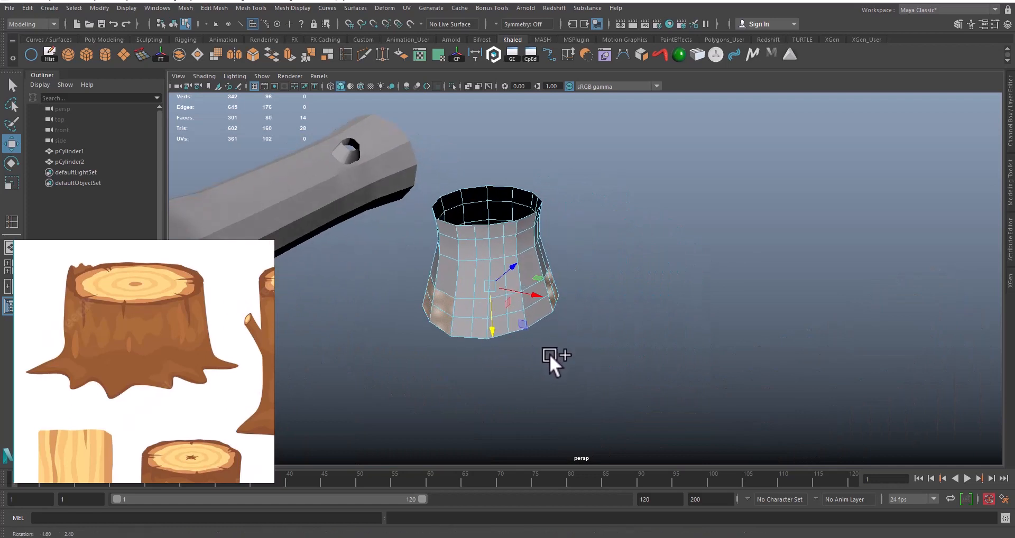
Extrude the selected base faces outward with a Local Translate Z of about 33.3 and scale their ends down to form roots
{"action": "left_click", "coordinate": [192, 7]}
{"action": "mouse_move", "coordinate": [211, 7]}
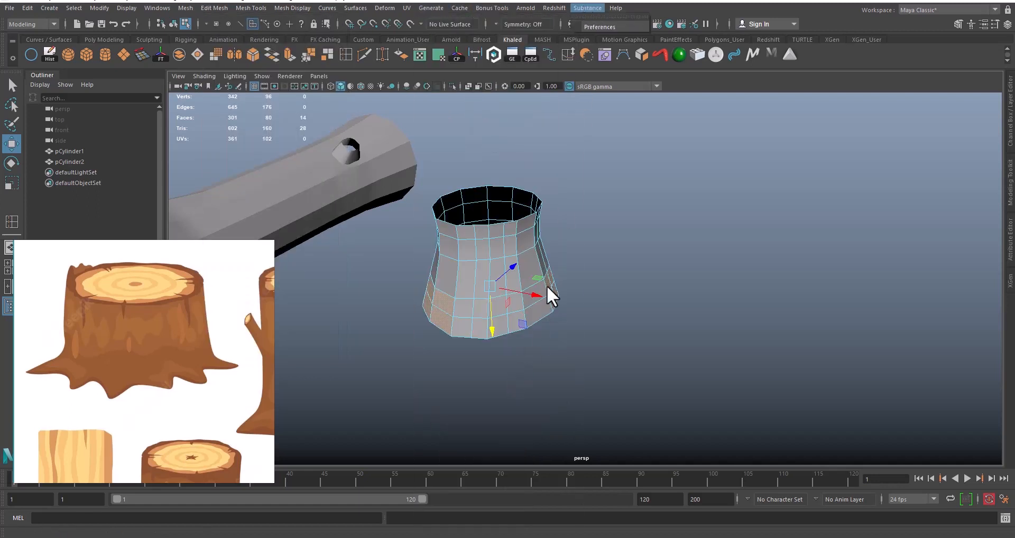
{"action": "key", "text": "ctrl+e"}
{"action": "middle_click_drag", "start_coordinate": [564, 328], "coordinate": [581, 354], "text": "alt"}
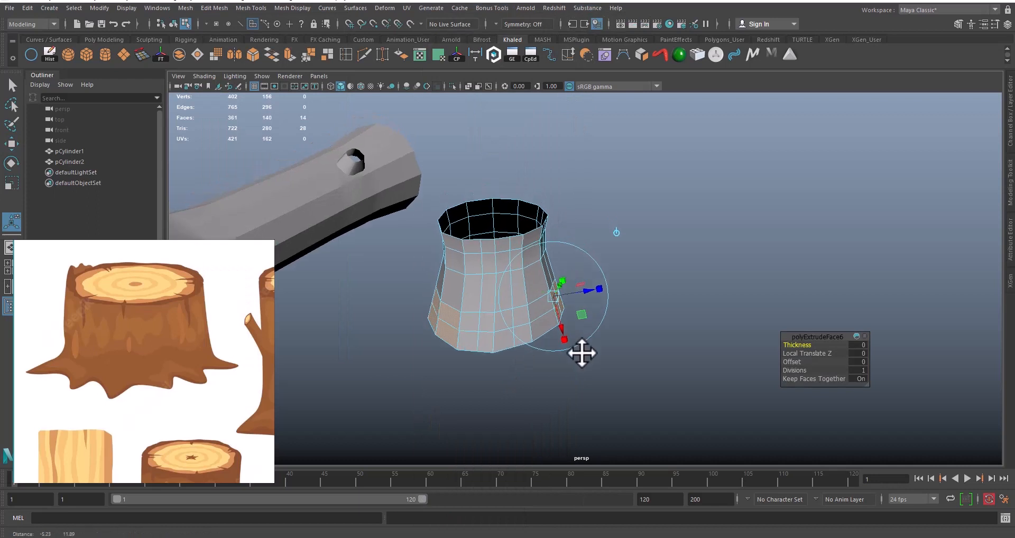
{"action": "left_click_drag", "start_coordinate": [629, 345], "coordinate": [639, 327], "text": "alt"}
{"action": "middle_click_drag", "start_coordinate": [629, 340], "coordinate": [629, 351], "text": "alt"}
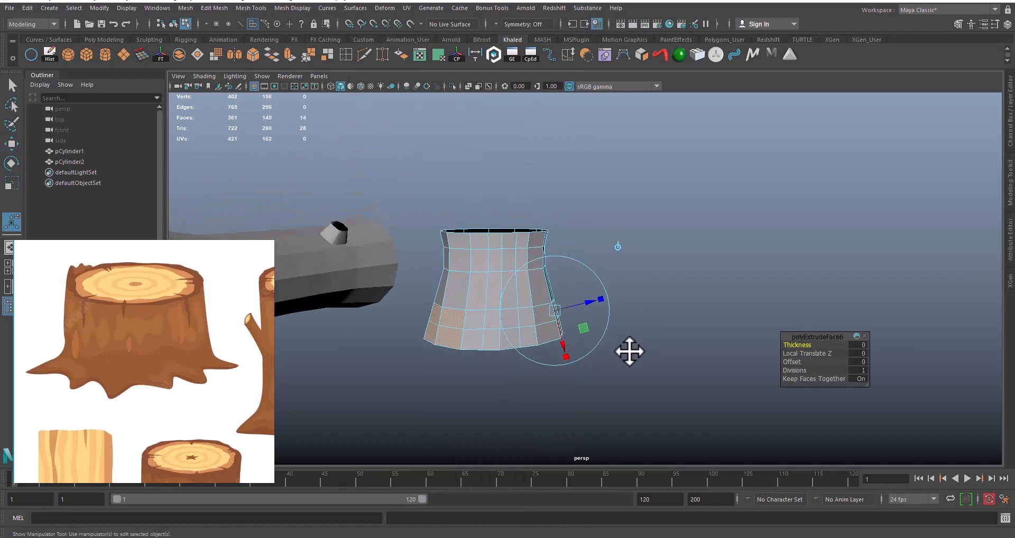
{"action": "left_click_drag", "start_coordinate": [629, 351], "coordinate": [636, 344], "text": "alt"}
{"action": "middle_click_drag", "start_coordinate": [634, 344], "coordinate": [631, 336], "text": "alt"}
{"action": "mouse_move", "coordinate": [631, 336]}
{"action": "left_mouse_down", "text": "alt"}
{"action": "mouse_move", "coordinate": [611, 340]}
{"action": "mouse_move", "coordinate": [625, 345]}
{"action": "left_mouse_up", "text": "alt"}
{"action": "left_click_drag", "start_coordinate": [581, 296], "coordinate": [636, 358]}
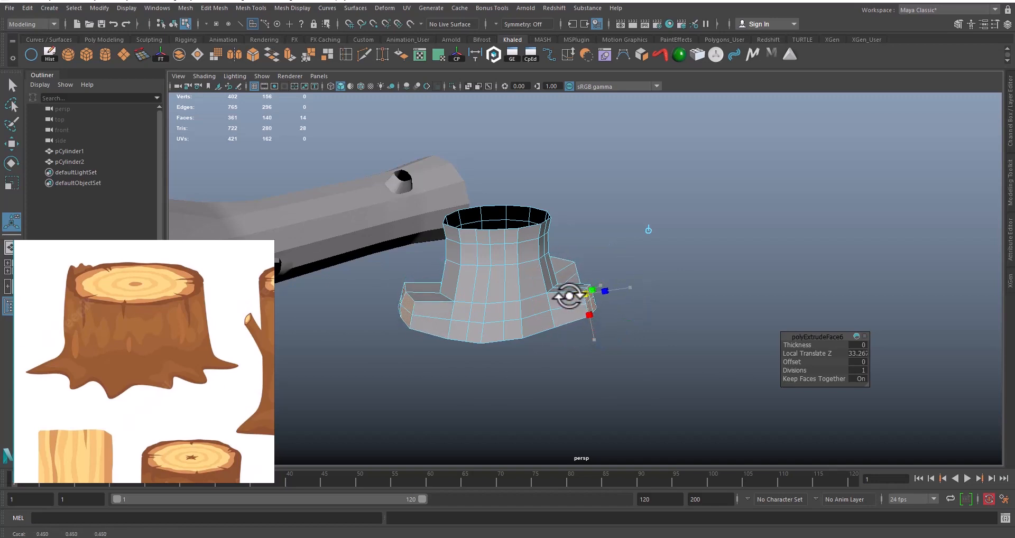
Move the extruded root ends down so they slope toward the bottom of the stump
{"action": "left_click_drag", "start_coordinate": [548, 300], "coordinate": [668, 308], "text": "alt"}
{"action": "right_click_drag", "start_coordinate": [523, 351], "coordinate": [564, 361], "text": "alt"}
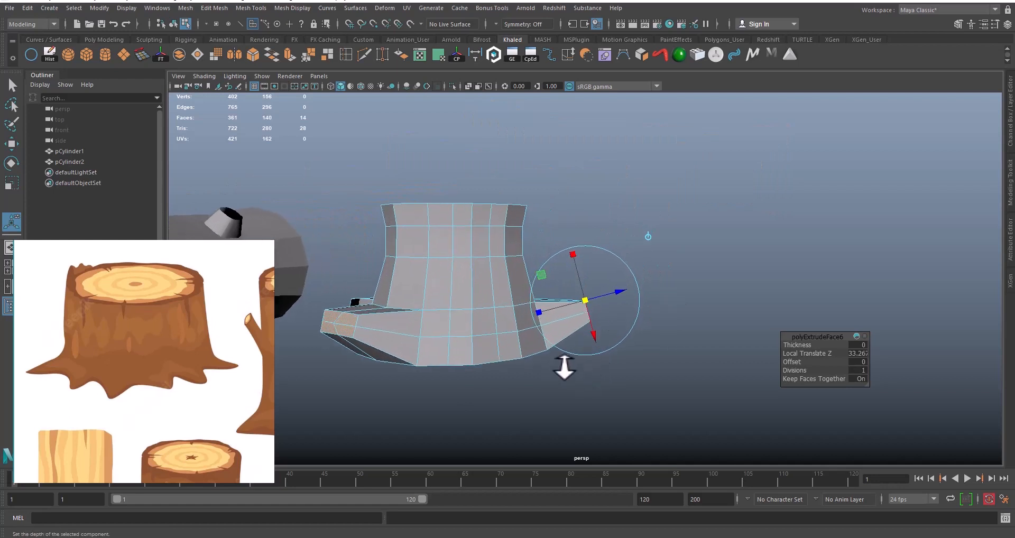
{"action": "middle_click_drag", "start_coordinate": [564, 361], "coordinate": [628, 341], "text": "alt"}
{"action": "left_click_drag", "start_coordinate": [627, 342], "coordinate": [582, 351], "text": "alt"}
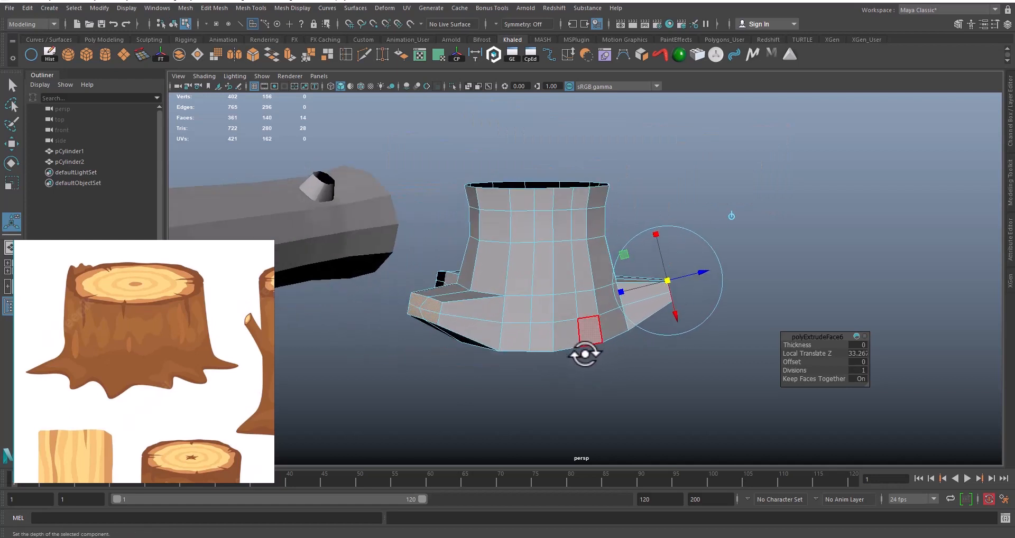
{"action": "key", "text": "w"}
{"action": "middle_click_drag", "start_coordinate": [540, 341], "coordinate": [544, 363]}
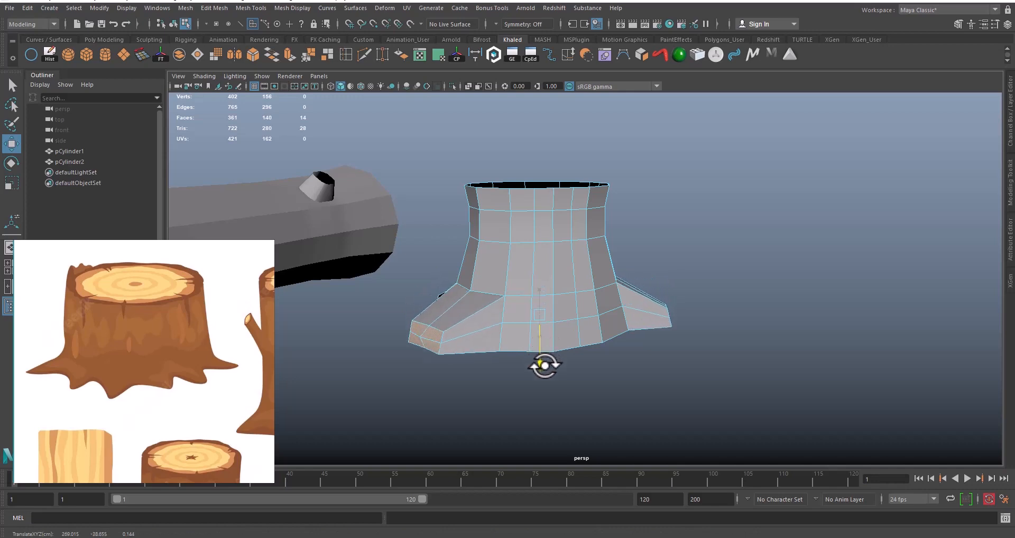
{"action": "left_click_drag", "start_coordinate": [544, 366], "coordinate": [605, 358], "text": "alt"}
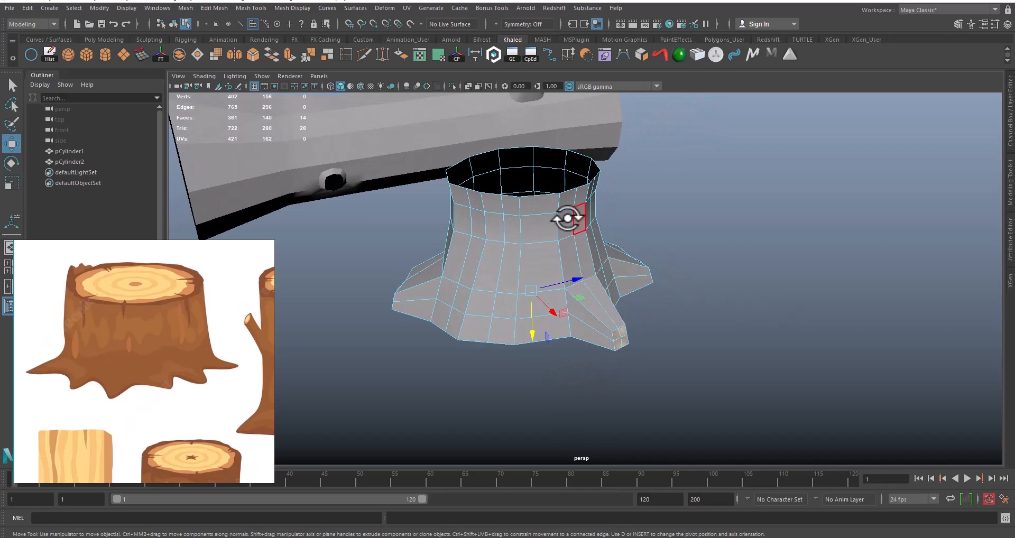
Leave face editing and select the whole stump in object mode to check the root shapes
{"action": "right_click_drag", "start_coordinate": [566, 217], "coordinate": [605, 193]}
{"action": "left_click_drag", "start_coordinate": [619, 267], "coordinate": [595, 358], "text": "alt"}
{"action": "left_click", "coordinate": [573, 321]}
{"action": "left_click_drag", "start_coordinate": [573, 321], "coordinate": [593, 300], "text": "alt"}
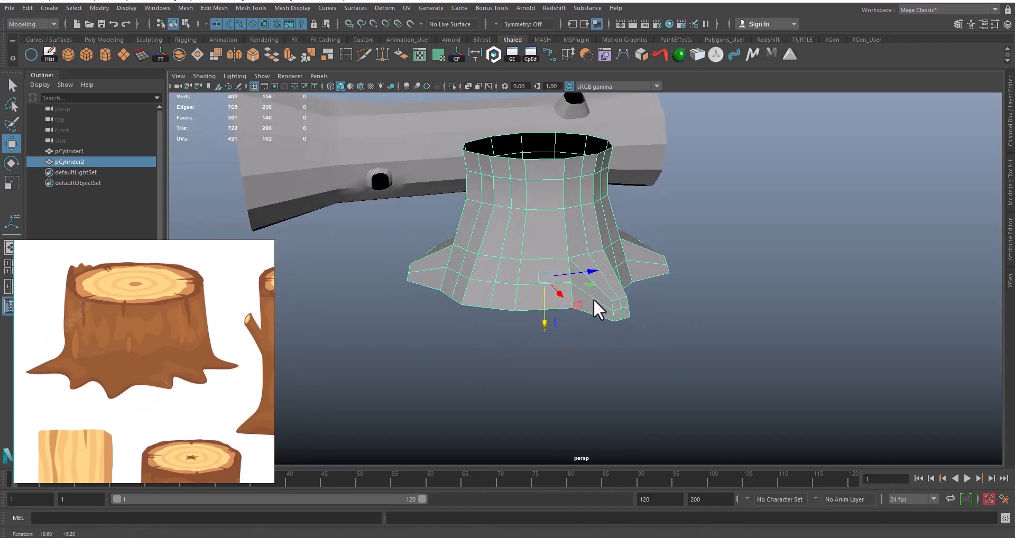
Switch the stump to vertex editing and move three vertices on one side of a root's end to narrow its tip
{"action": "right_click_drag", "start_coordinate": [622, 305], "coordinate": [580, 270]}
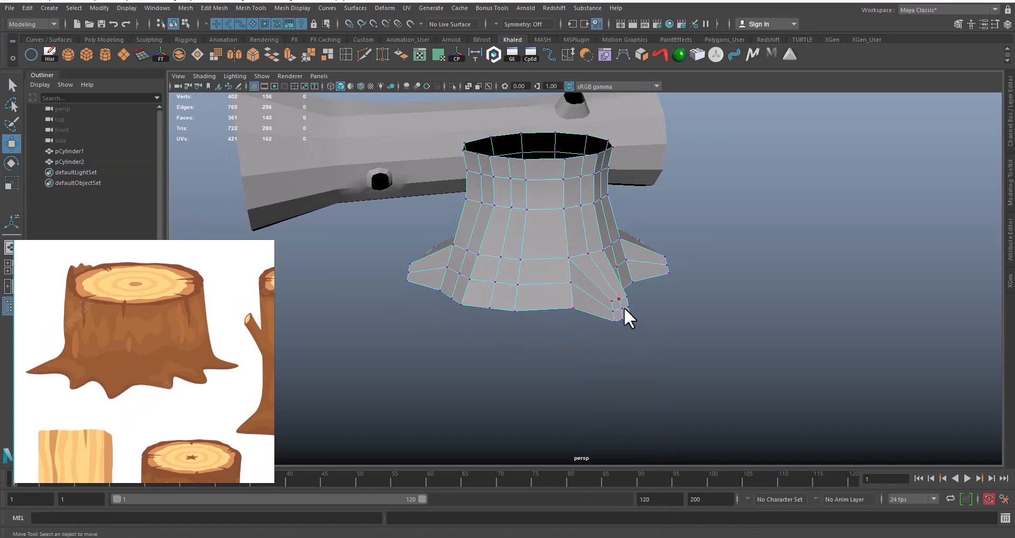
{"action": "left_click", "coordinate": [624, 311]}
{"action": "left_click_drag", "start_coordinate": [633, 316], "coordinate": [693, 296], "text": "alt"}
{"action": "left_click", "coordinate": [661, 322], "text": "shift"}
{"action": "right_click_drag", "start_coordinate": [731, 360], "coordinate": [670, 372], "text": "alt"}
{"action": "middle_click_drag", "start_coordinate": [670, 372], "coordinate": [569, 333], "text": "alt"}
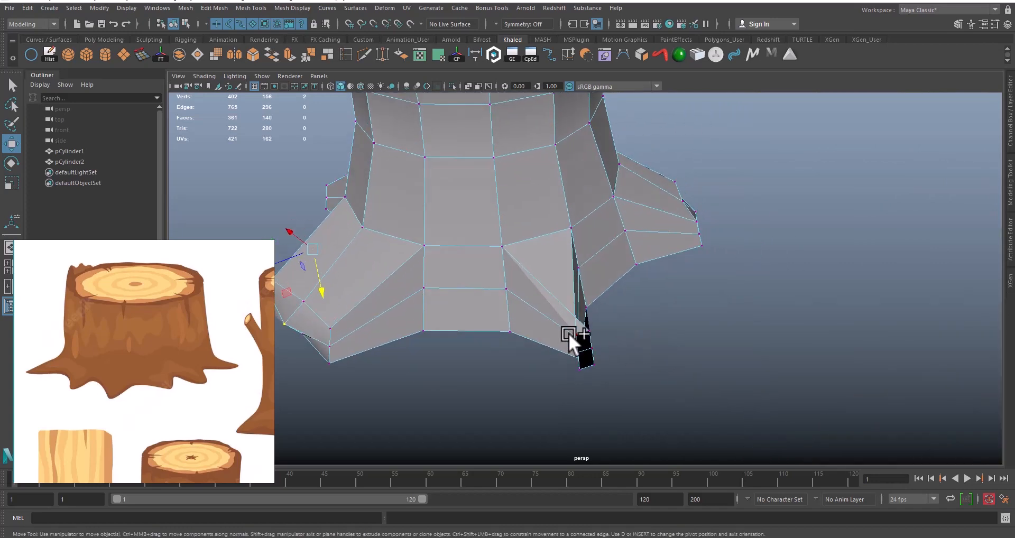
{"action": "left_click", "coordinate": [573, 330]}
{"action": "left_click", "coordinate": [584, 371], "text": "shift"}
{"action": "key", "text": "q"}
{"action": "left_click", "coordinate": [579, 354], "text": "shift"}
{"action": "key", "text": "w"}
{"action": "left_click_drag", "start_coordinate": [588, 366], "coordinate": [518, 392], "text": "alt"}
{"action": "left_click_drag", "start_coordinate": [457, 400], "coordinate": [476, 399]}
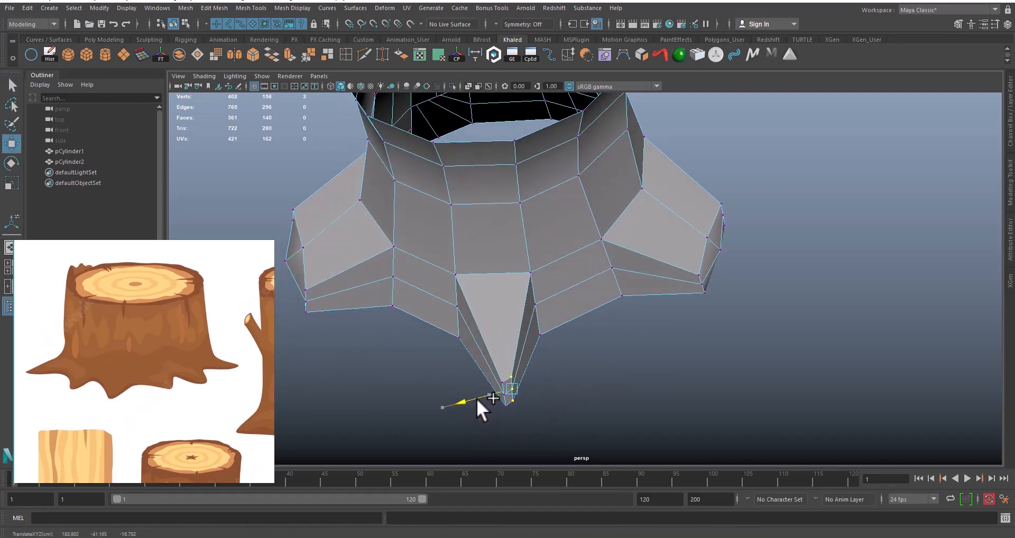
Select another vertical row of vertices at the same root end and move it to sharpen the tip
{"action": "left_click", "coordinate": [497, 387]}
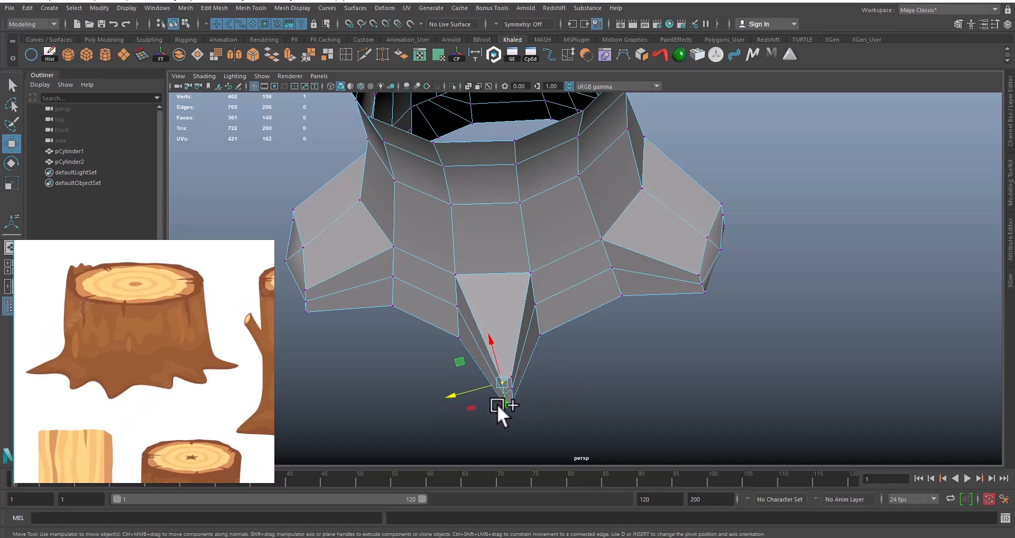
{"action": "double_click", "coordinate": [498, 404], "text": "shift"}
{"action": "left_click_drag", "start_coordinate": [473, 412], "coordinate": [485, 421], "text": "alt"}
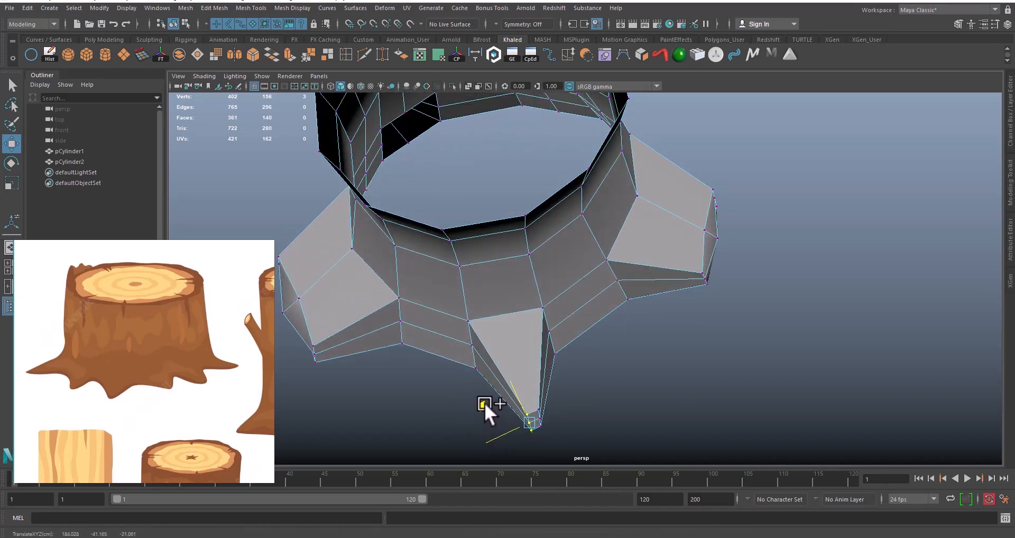
{"action": "left_click_drag", "start_coordinate": [532, 373], "coordinate": [501, 337], "text": "alt"}
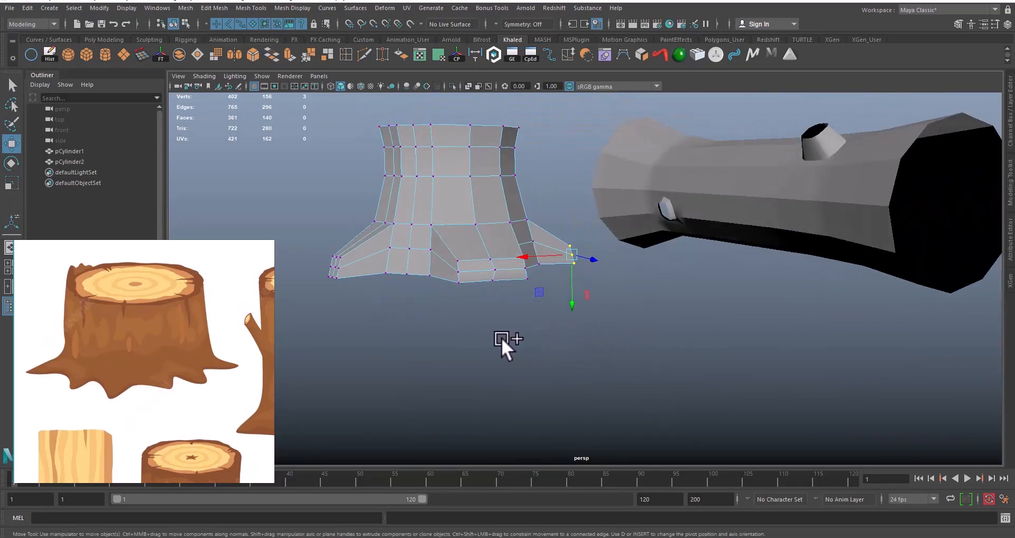
{"action": "middle_click_drag", "start_coordinate": [501, 338], "coordinate": [600, 401], "text": "alt"}
{"action": "left_click_drag", "start_coordinate": [569, 351], "coordinate": [539, 322], "text": "alt"}
{"action": "right_click_drag", "start_coordinate": [539, 321], "coordinate": [670, 390], "text": "alt"}
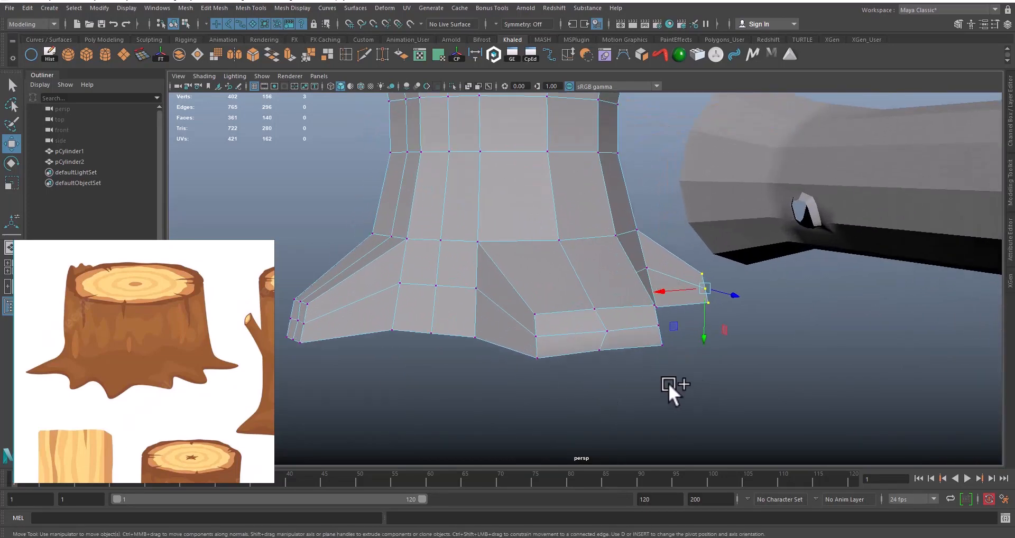
{"action": "left_click", "coordinate": [531, 351]}
{"action": "left_click", "coordinate": [655, 345], "text": "shift"}
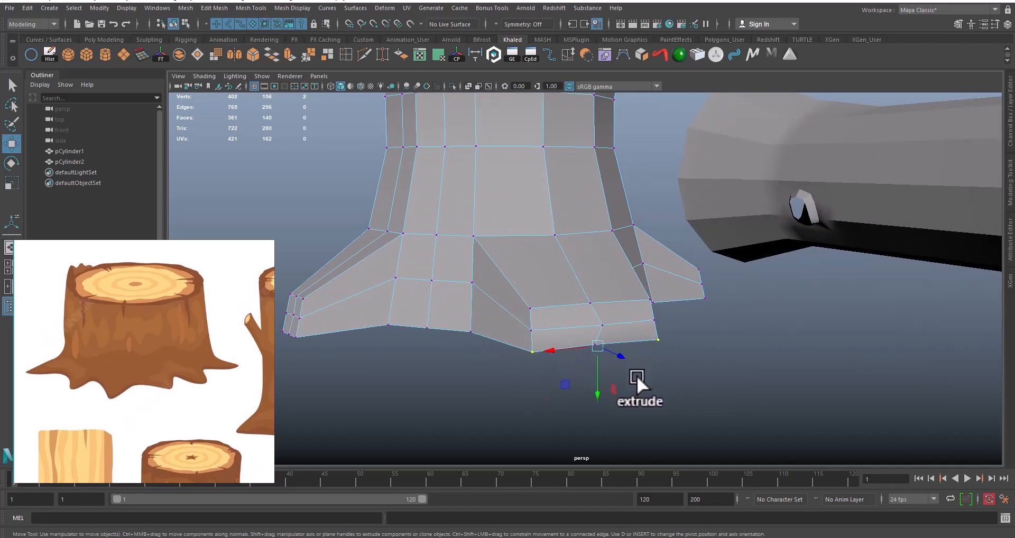
{"action": "key", "text": "q"}
{"action": "key", "text": "w"}
{"action": "right_click_drag", "start_coordinate": [619, 337], "coordinate": [612, 224]}
{"action": "left_click", "coordinate": [620, 347]}
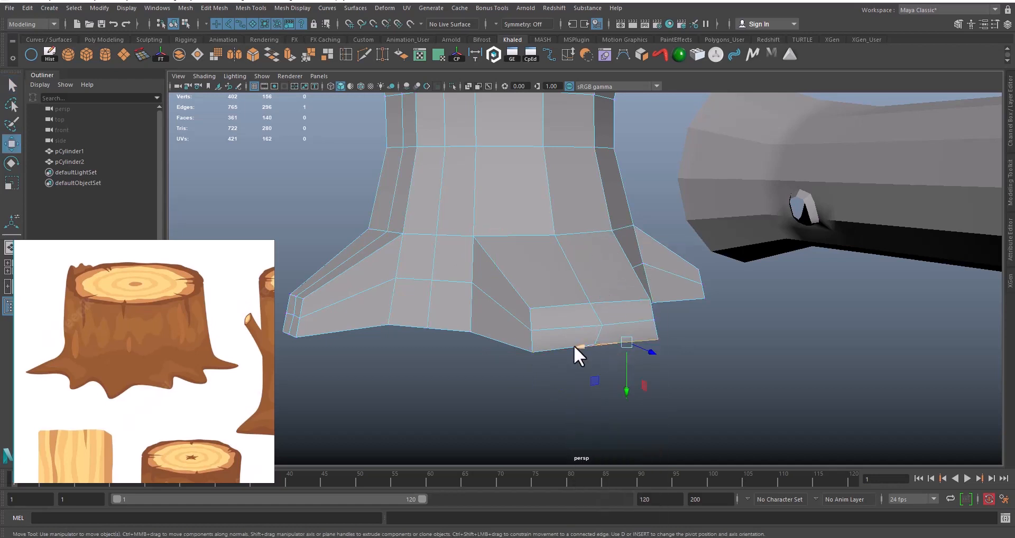
{"action": "left_click", "coordinate": [549, 346], "text": "shift"}
{"action": "left_click_drag", "start_coordinate": [541, 351], "coordinate": [577, 309], "text": "alt"}
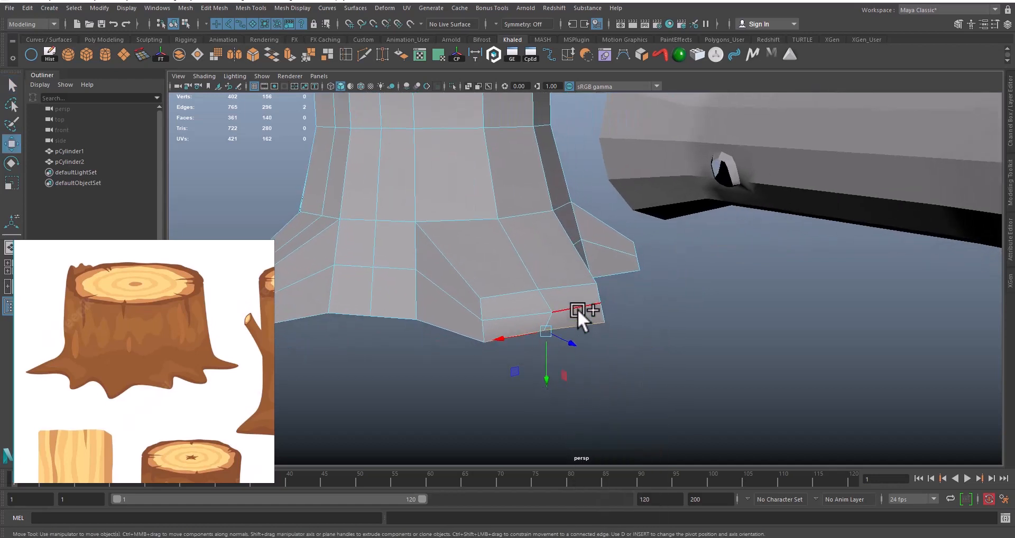
Select the middle bottom vertex of the next wide root's end and pull it outward
{"action": "right_click_drag", "start_coordinate": [529, 253], "coordinate": [523, 268]}
{"action": "key", "text": "q"}
{"action": "left_click", "coordinate": [547, 331]}
{"action": "left_click_drag", "start_coordinate": [547, 331], "coordinate": [601, 360], "text": "alt"}
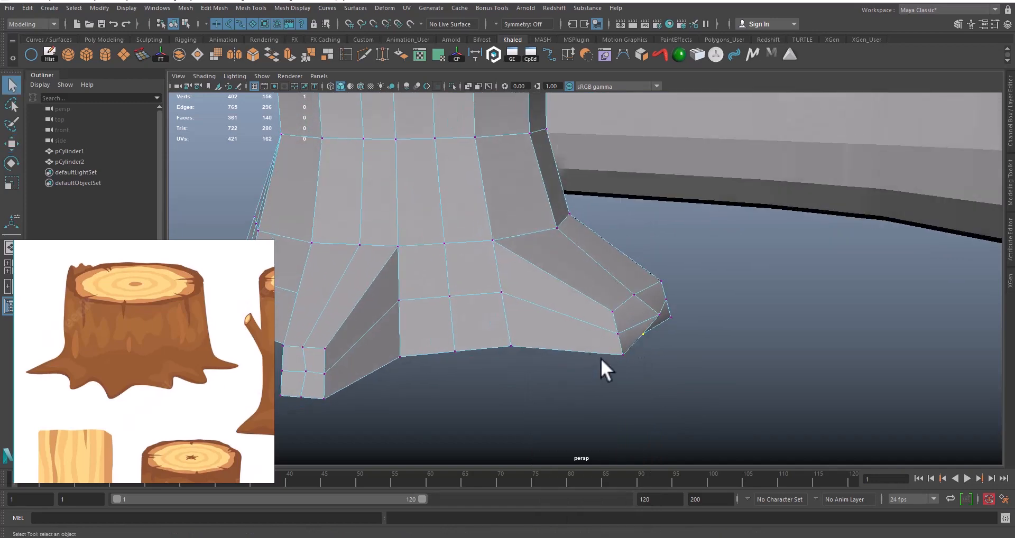
{"action": "key", "text": "w"}
{"action": "left_click_drag", "start_coordinate": [678, 336], "coordinate": [645, 364]}
Select the vertices along both sides of that root's end and scale them closer together to narrow it
{"action": "left_click", "coordinate": [432, 277]}
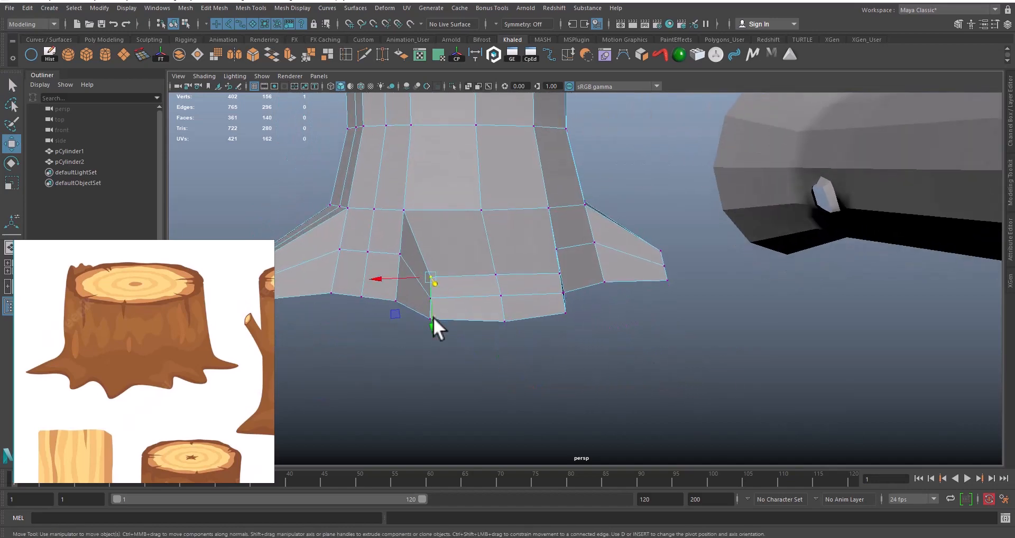
{"action": "left_click", "coordinate": [425, 321], "text": "shift"}
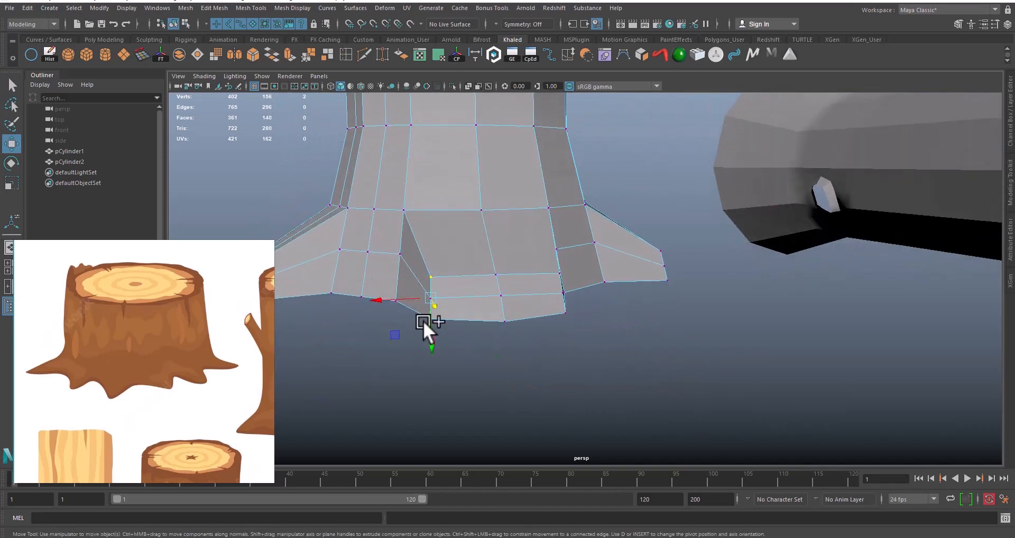
{"action": "left_click", "coordinate": [558, 274], "text": "shift"}
{"action": "left_click", "coordinate": [562, 311], "text": "shift"}
{"action": "left_click_drag", "start_coordinate": [550, 328], "coordinate": [550, 337], "text": "alt"}
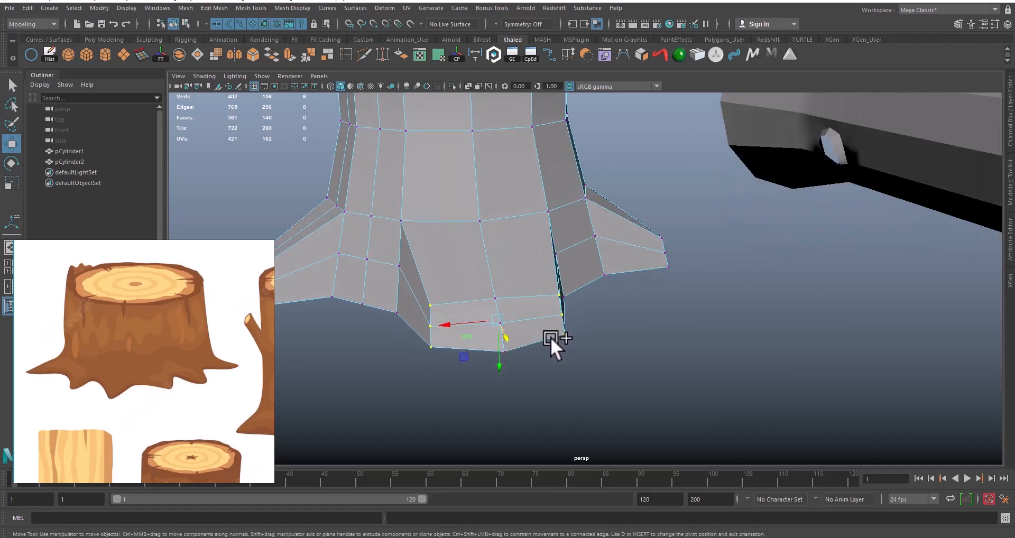
{"action": "key", "text": "r"}
{"action": "left_click_drag", "start_coordinate": [455, 323], "coordinate": [581, 348]}
Move the middle top vertex of the same root's end outward to round off the tip
{"action": "right_click_drag", "start_coordinate": [591, 293], "coordinate": [547, 265]}
{"action": "key", "text": "w"}
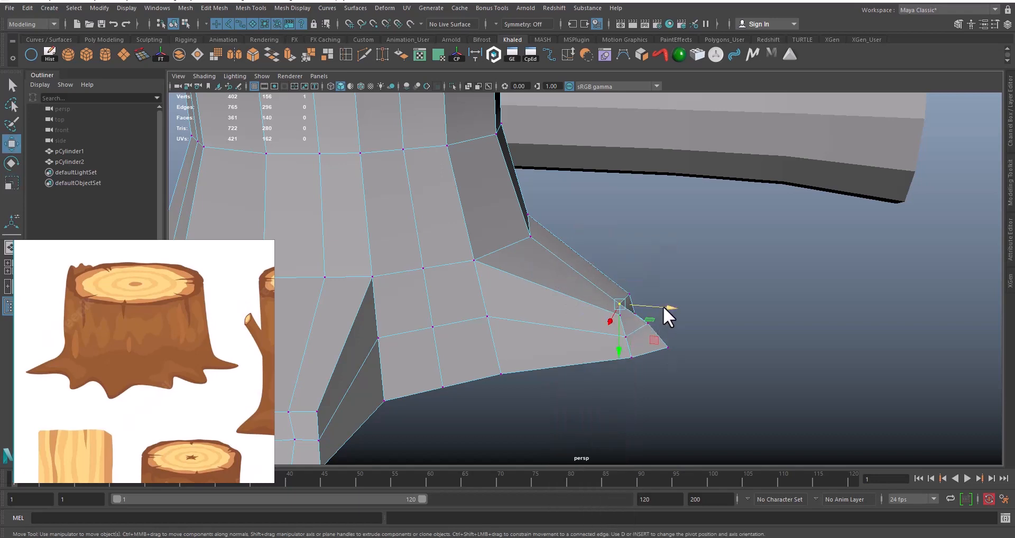
{"action": "left_click_drag", "start_coordinate": [664, 308], "coordinate": [688, 353]}
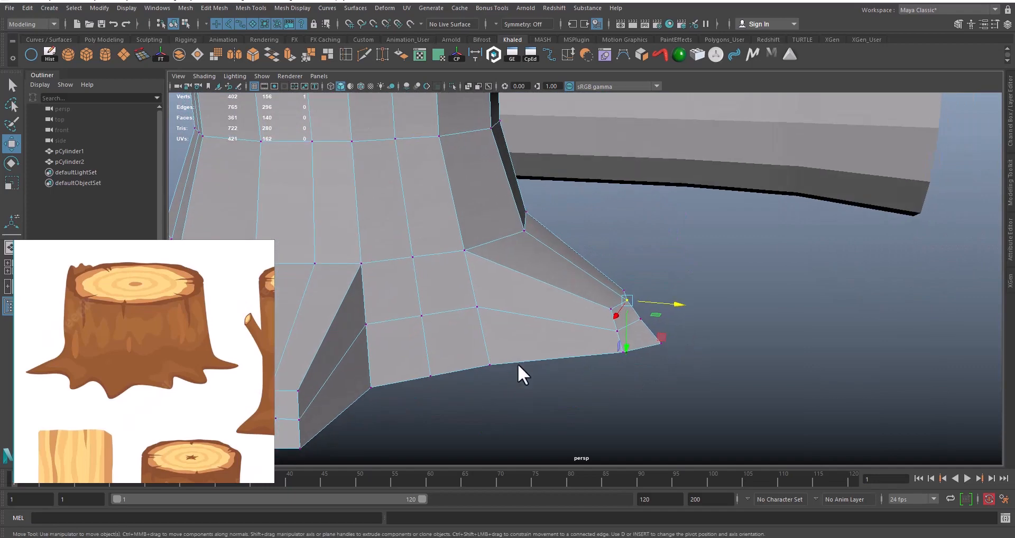
Pull the bottom and center vertices in the middle of a neighbouring root's end outward
{"action": "right_click_drag", "start_coordinate": [518, 364], "coordinate": [478, 369], "text": "alt"}
{"action": "middle_click_drag", "start_coordinate": [478, 369], "coordinate": [561, 368], "text": "alt"}
{"action": "right_click_drag", "start_coordinate": [491, 357], "coordinate": [544, 386], "text": "alt"}
{"action": "middle_click_drag", "start_coordinate": [545, 386], "coordinate": [523, 343], "text": "alt"}
{"action": "left_click_drag", "start_coordinate": [523, 343], "coordinate": [668, 338], "text": "alt"}
{"action": "middle_click_drag", "start_coordinate": [668, 338], "coordinate": [490, 318], "text": "alt"}
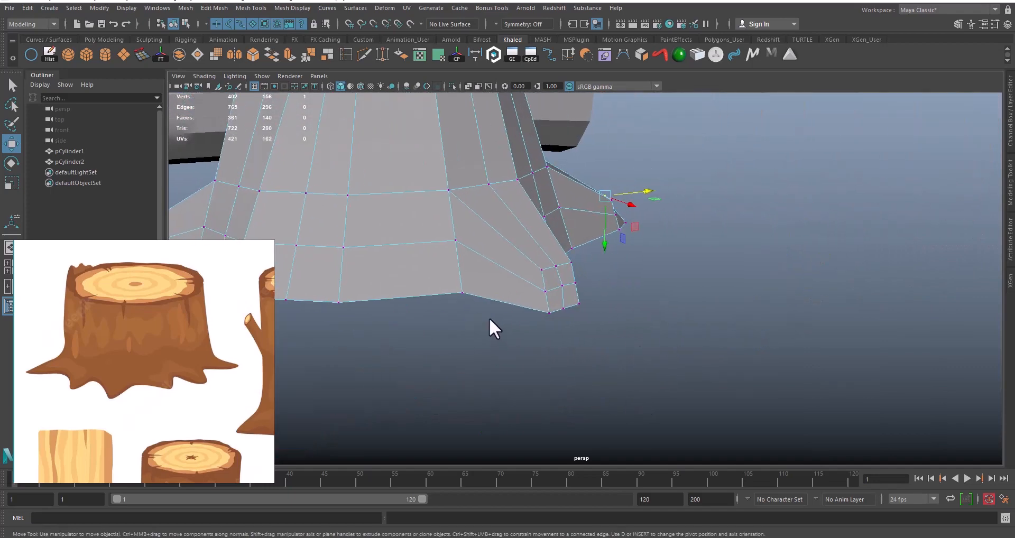
{"action": "right_click_drag", "start_coordinate": [489, 318], "coordinate": [555, 319], "text": "alt"}
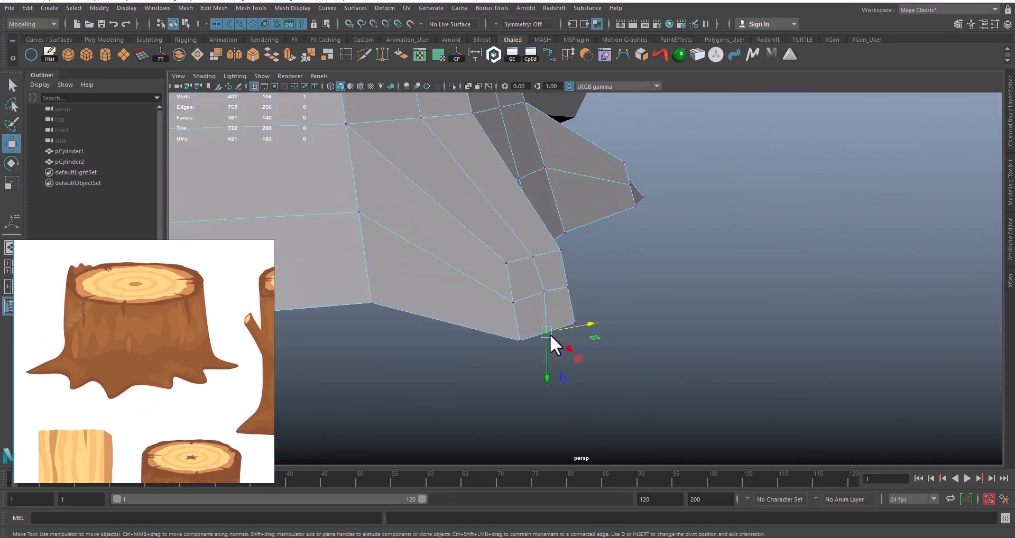
{"action": "left_click", "coordinate": [543, 295], "text": "shift"}
{"action": "left_click_drag", "start_coordinate": [526, 336], "coordinate": [547, 339], "text": "alt"}
{"action": "left_click_drag", "start_coordinate": [740, 342], "coordinate": [783, 355]}
Scale the top corner vertices and the bottom corner vertices of that root's end closer together to taper it
{"action": "right_click_drag", "start_coordinate": [643, 337], "coordinate": [550, 334], "text": "alt"}
{"action": "left_click_drag", "start_coordinate": [550, 332], "coordinate": [544, 312], "text": "alt"}
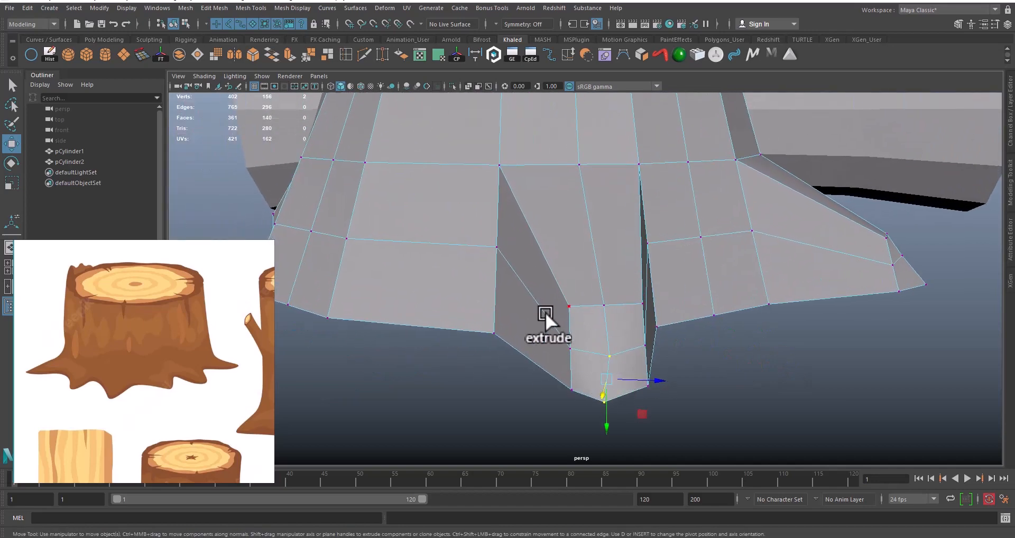
{"action": "left_click", "coordinate": [637, 312], "text": "shift"}
{"action": "left_click_drag", "start_coordinate": [637, 312], "coordinate": [662, 330], "text": "alt"}
{"action": "key", "text": "r"}
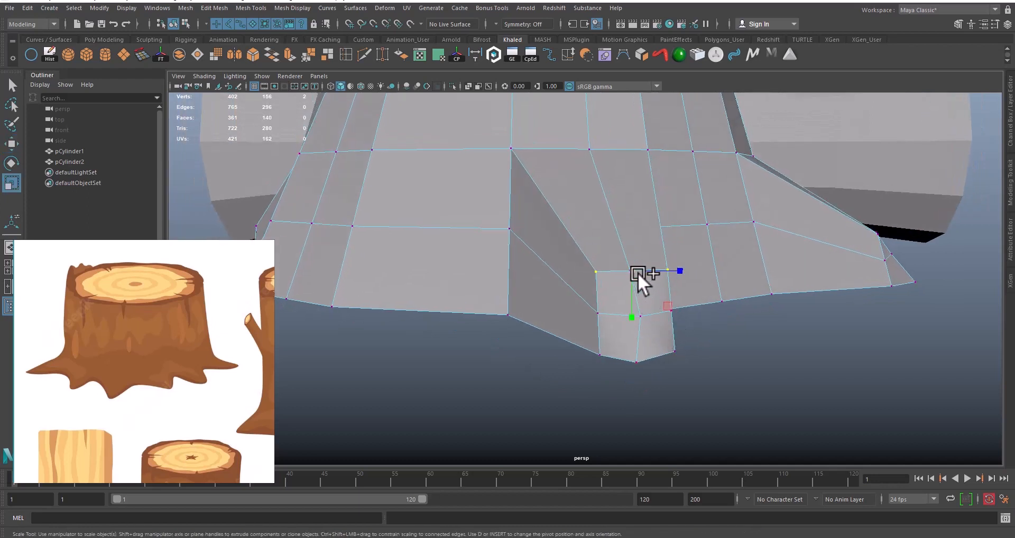
{"action": "left_click_drag", "start_coordinate": [633, 269], "coordinate": [620, 271]}
{"action": "left_click", "coordinate": [600, 354]}
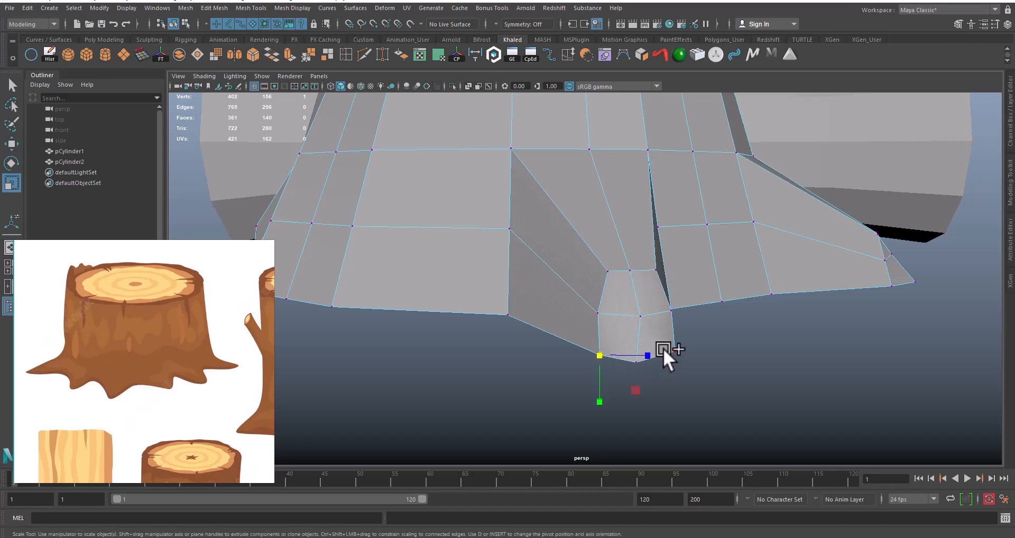
{"action": "left_click", "coordinate": [677, 350], "text": "shift"}
{"action": "mouse_move", "coordinate": [633, 348]}
{"action": "left_mouse_down"}
{"action": "mouse_move", "coordinate": [624, 340]}
{"action": "mouse_move", "coordinate": [696, 348]}
{"action": "mouse_move", "coordinate": [520, 338]}
{"action": "mouse_move", "coordinate": [627, 340]}
{"action": "left_mouse_up"}
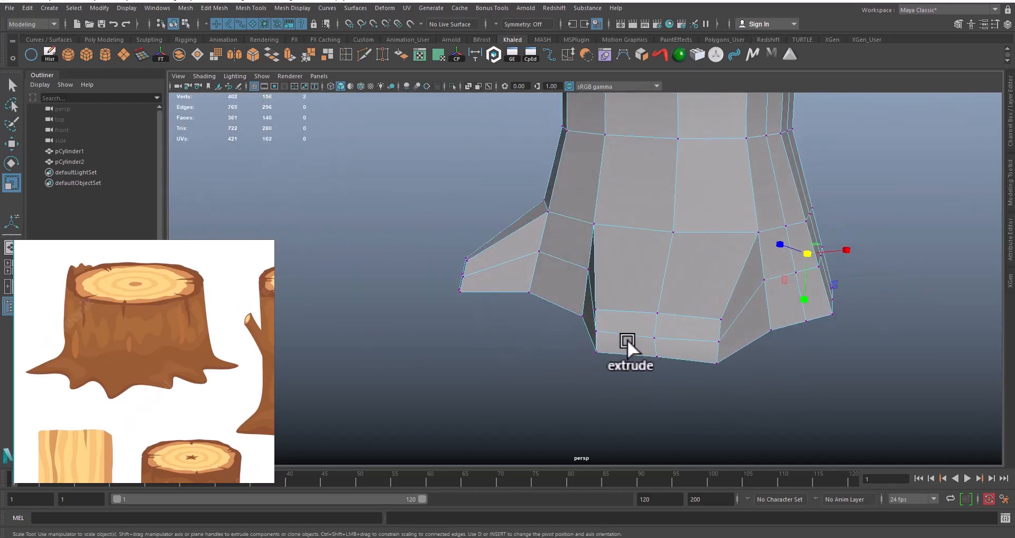
Select the six side vertices at the end of another wide root and scale them in to narrow it
{"action": "left_click", "coordinate": [716, 318]}
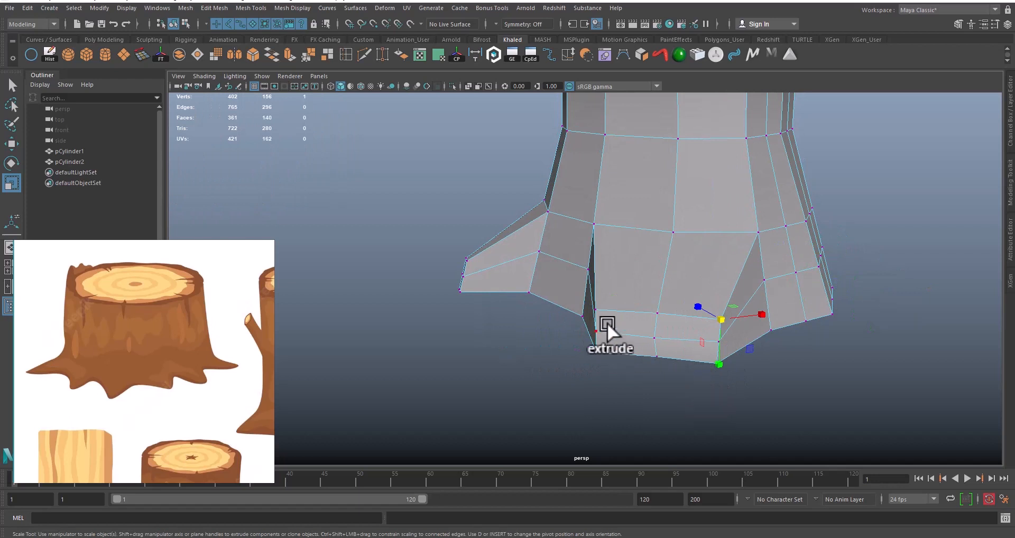
{"action": "key", "text": "q"}
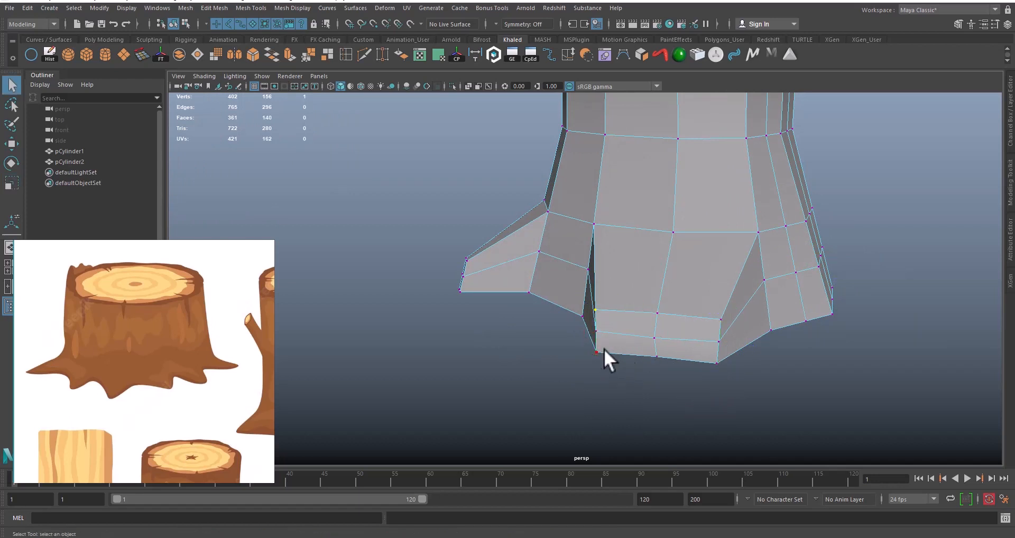
{"action": "double_click", "coordinate": [601, 350], "text": "shift"}
{"action": "middle_click_drag", "start_coordinate": [622, 350], "coordinate": [530, 353], "text": "alt"}
{"action": "left_click_drag", "start_coordinate": [531, 353], "coordinate": [623, 387], "text": "alt"}
{"action": "left_click", "coordinate": [620, 321], "text": "shift"}
{"action": "left_click", "coordinate": [619, 341], "text": "shift"}
{"action": "left_click", "coordinate": [618, 362], "text": "shift"}
{"action": "key", "text": "r"}
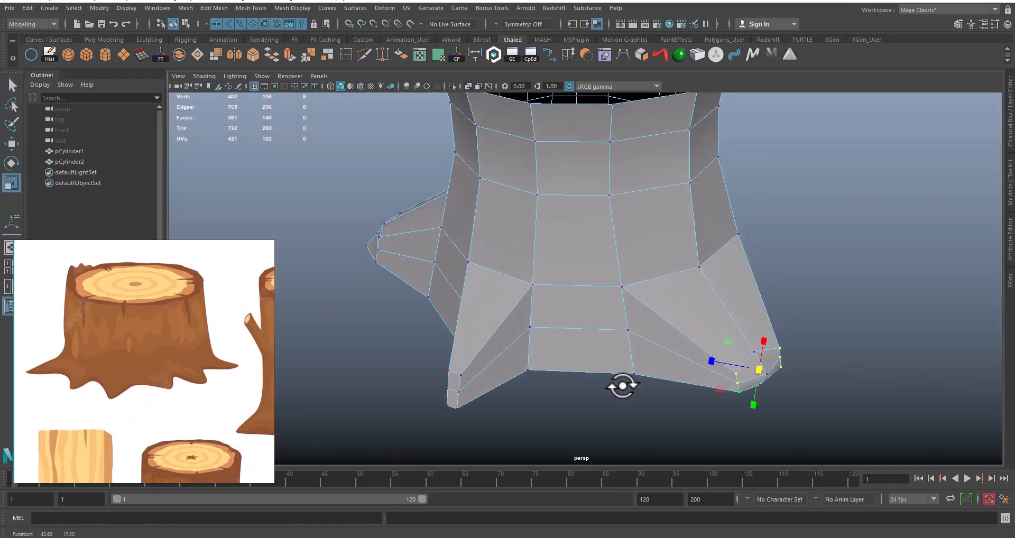
Pull the middle vertex at the bottom of that root's end outward, undoing the last change before the final adjustment
{"action": "middle_click_drag", "start_coordinate": [629, 386], "coordinate": [479, 338], "text": "alt"}
{"action": "right_click_drag", "start_coordinate": [479, 337], "coordinate": [652, 391], "text": "alt"}
{"action": "left_click_drag", "start_coordinate": [651, 391], "coordinate": [689, 322], "text": "alt"}
{"action": "left_click", "coordinate": [643, 288]}
{"action": "key", "text": "w"}
{"action": "middle_click_drag", "start_coordinate": [680, 312], "coordinate": [617, 312], "text": "alt"}
{"action": "left_click_drag", "start_coordinate": [615, 312], "coordinate": [533, 307], "text": "alt"}
{"action": "key", "text": "ctrl+z"}
{"action": "middle_click_drag", "start_coordinate": [531, 305], "coordinate": [535, 325]}
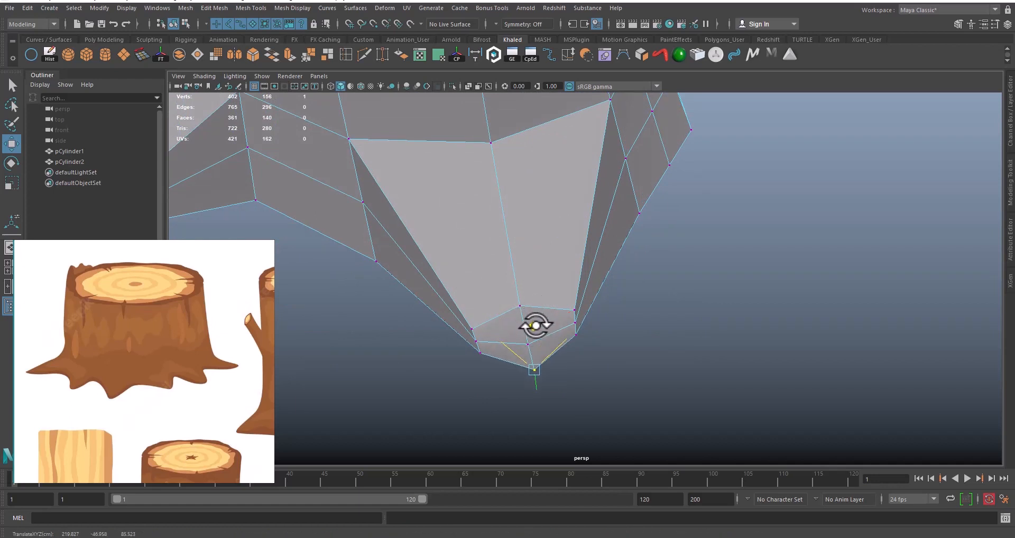
Scale the two upper corner vertices of the same root's end closer together
{"action": "left_click", "coordinate": [473, 326]}
{"action": "left_click", "coordinate": [571, 311], "text": "shift"}
{"action": "left_click_drag", "start_coordinate": [538, 332], "coordinate": [584, 318], "text": "alt"}
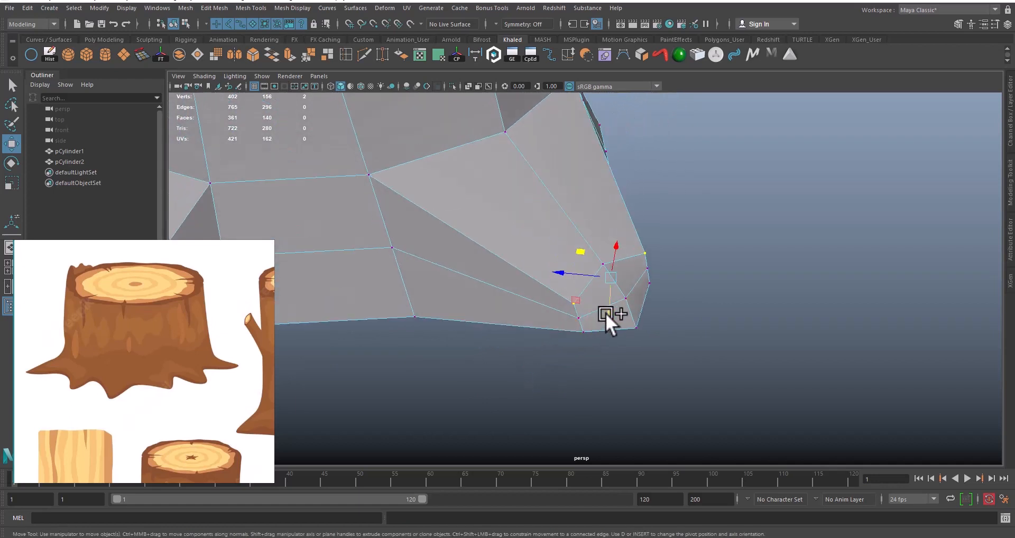
{"action": "key", "text": "r"}
{"action": "mouse_move", "coordinate": [601, 283]}
{"action": "left_mouse_down"}
{"action": "mouse_move", "coordinate": [614, 274]}
{"action": "mouse_move", "coordinate": [605, 275]}
{"action": "left_mouse_up"}
Adjust the height of two vertices at the end of another root
{"action": "scroll", "coordinate": [605, 274], "scroll_direction": "down", "scroll_amount": 5}
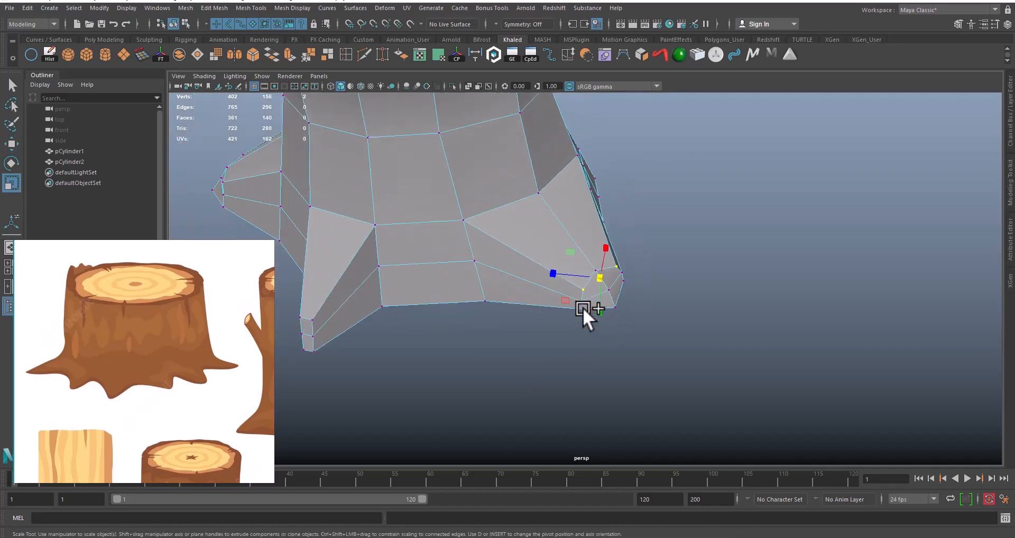
{"action": "left_click_drag", "start_coordinate": [582, 308], "coordinate": [645, 309], "text": "alt"}
{"action": "left_click_drag", "start_coordinate": [569, 327], "coordinate": [623, 322], "text": "alt"}
{"action": "left_click_drag", "start_coordinate": [716, 268], "coordinate": [333, 364]}
{"action": "key", "text": "w"}
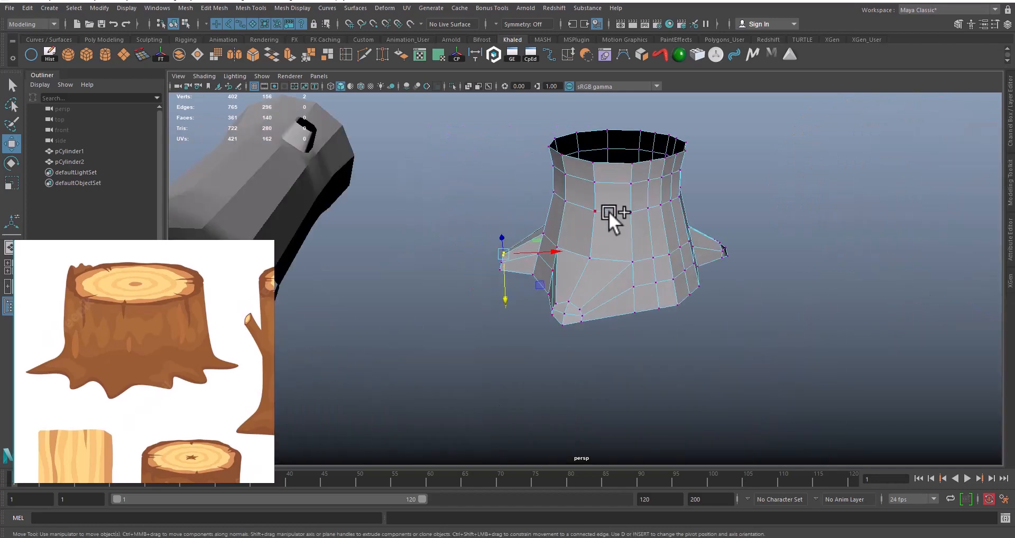
Return to object mode and inspect the reshaped roots around the whole stump
{"action": "right_click_drag", "start_coordinate": [609, 212], "coordinate": [682, 187]}
{"action": "left_click", "coordinate": [698, 200]}
{"action": "left_click_drag", "start_coordinate": [693, 256], "coordinate": [696, 283], "text": "alt"}
{"action": "middle_click_drag", "start_coordinate": [697, 283], "coordinate": [560, 230], "text": "alt"}
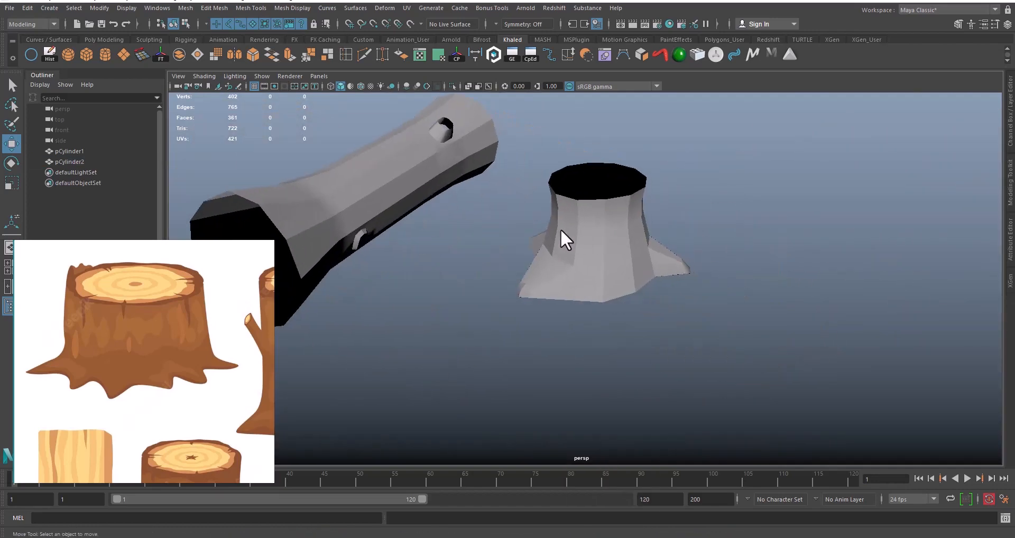
{"action": "right_click_drag", "start_coordinate": [561, 229], "coordinate": [626, 247], "text": "alt"}
{"action": "middle_click_drag", "start_coordinate": [626, 246], "coordinate": [642, 306], "text": "alt"}
{"action": "left_click", "coordinate": [641, 306]}
{"action": "left_click_drag", "start_coordinate": [642, 306], "coordinate": [709, 311], "text": "alt"}
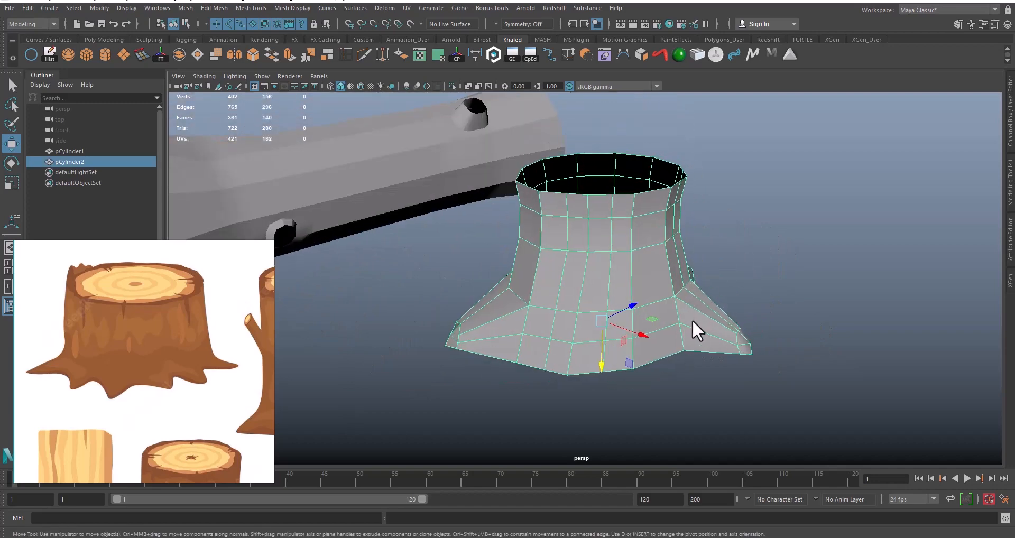
Insert two edge loops around one of the stump's roots, one close to the trunk and one farther along
{"action": "middle_click_drag", "start_coordinate": [692, 321], "coordinate": [582, 294], "text": "alt"}
{"action": "right_click_drag", "start_coordinate": [582, 294], "coordinate": [725, 346], "text": "alt"}
{"action": "right_click_drag", "start_coordinate": [668, 259], "coordinate": [669, 234]}
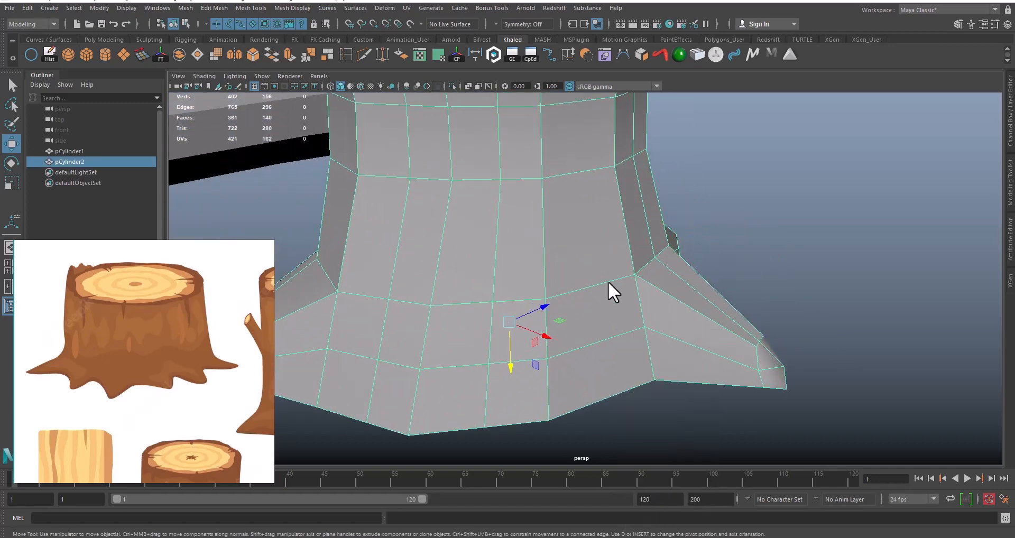
{"action": "left_click", "coordinate": [349, 52]}
{"action": "right_click_drag", "start_coordinate": [690, 334], "coordinate": [740, 357], "text": "alt"}
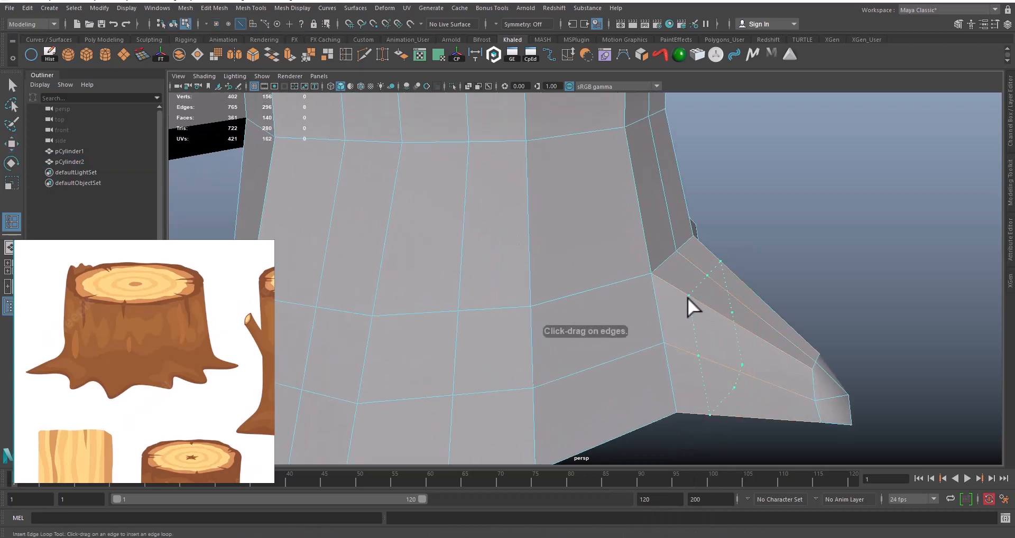
{"action": "left_click", "coordinate": [664, 274]}
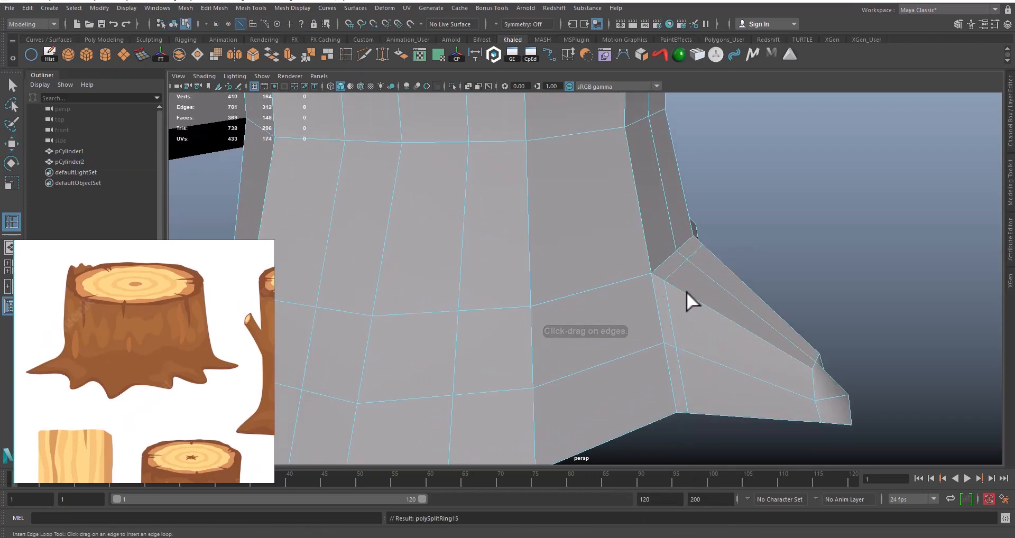
{"action": "left_click", "coordinate": [727, 318]}
{"action": "scroll", "coordinate": [737, 340], "scroll_direction": "down", "scroll_amount": 5}
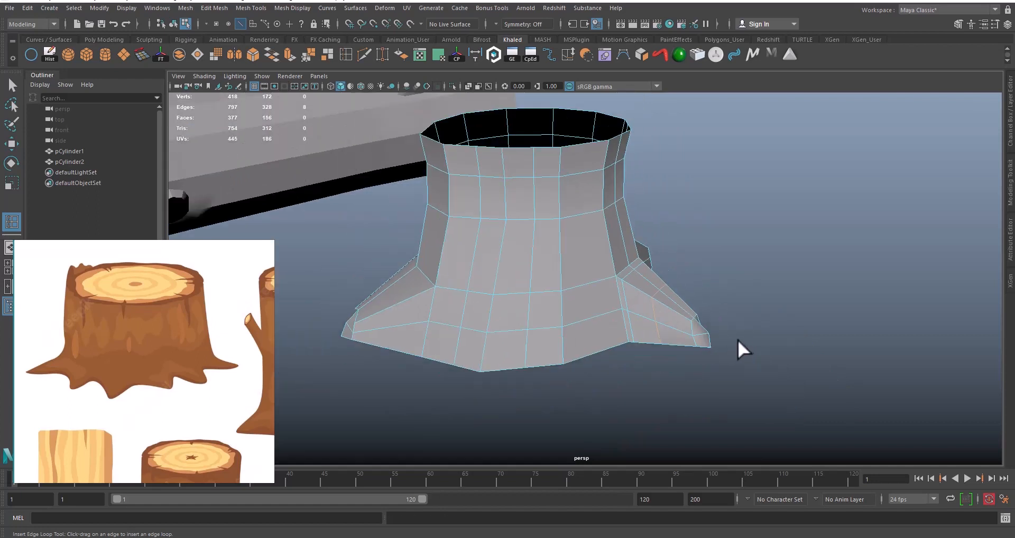
Insert edge loops around the next root of the stump, close to the trunk and farther along
{"action": "middle_click_drag", "start_coordinate": [491, 347], "coordinate": [606, 356], "text": "alt"}
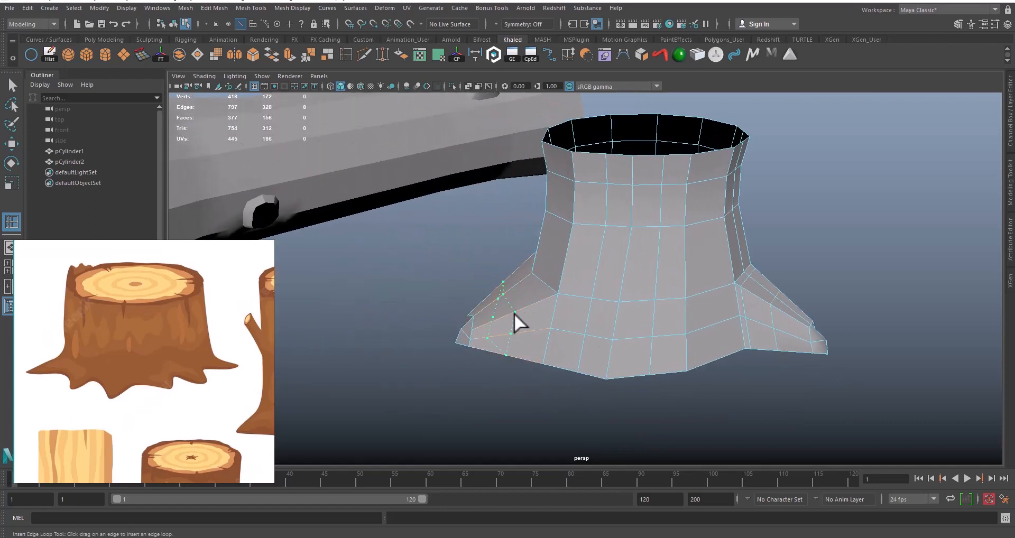
{"action": "left_click", "coordinate": [551, 294]}
{"action": "scroll", "coordinate": [550, 295], "scroll_direction": "down", "scroll_amount": 5}
{"action": "left_click_drag", "start_coordinate": [551, 295], "coordinate": [814, 333], "text": "alt"}
{"action": "scroll", "coordinate": [494, 329], "scroll_direction": "up", "scroll_amount": 1}
{"action": "scroll", "coordinate": [493, 329], "scroll_direction": "up", "scroll_amount": 4}
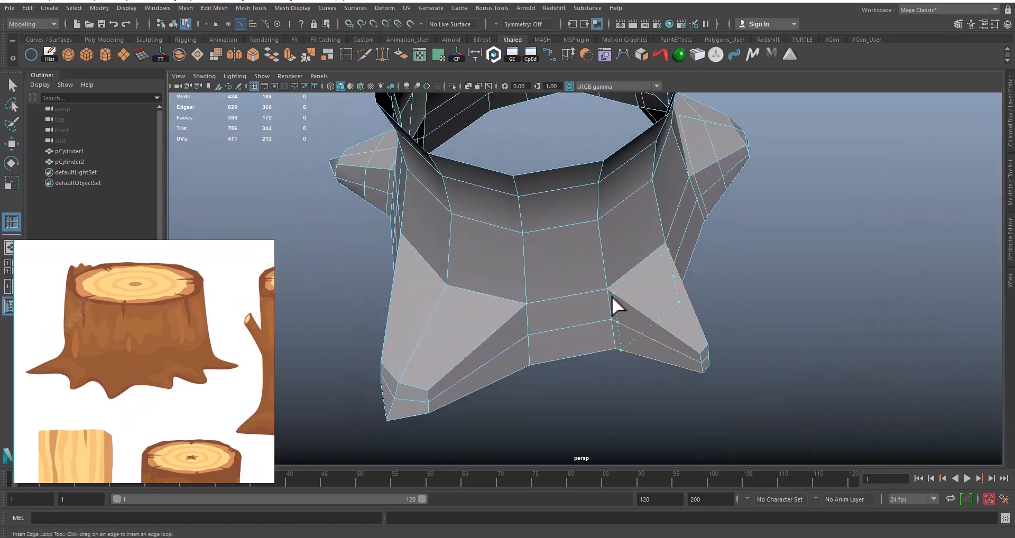
Insert edge loops across another root near the trunk and midway, plus a lengthwise loop running up the trunk
{"action": "left_click", "coordinate": [614, 297]}
{"action": "left_click", "coordinate": [657, 322]}
{"action": "left_click_drag", "start_coordinate": [651, 363], "coordinate": [624, 333], "text": "alt"}
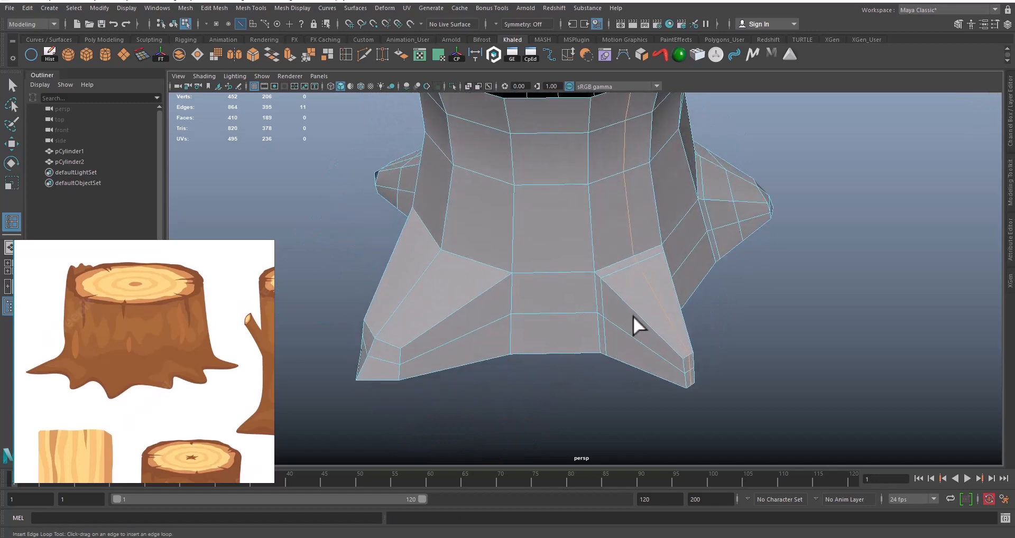
{"action": "left_click", "coordinate": [639, 310]}
Insert matching edge loops around the neighbouring root, near the trunk and midway toward its tip
{"action": "middle_click_drag", "start_coordinate": [573, 317], "coordinate": [682, 305], "text": "alt"}
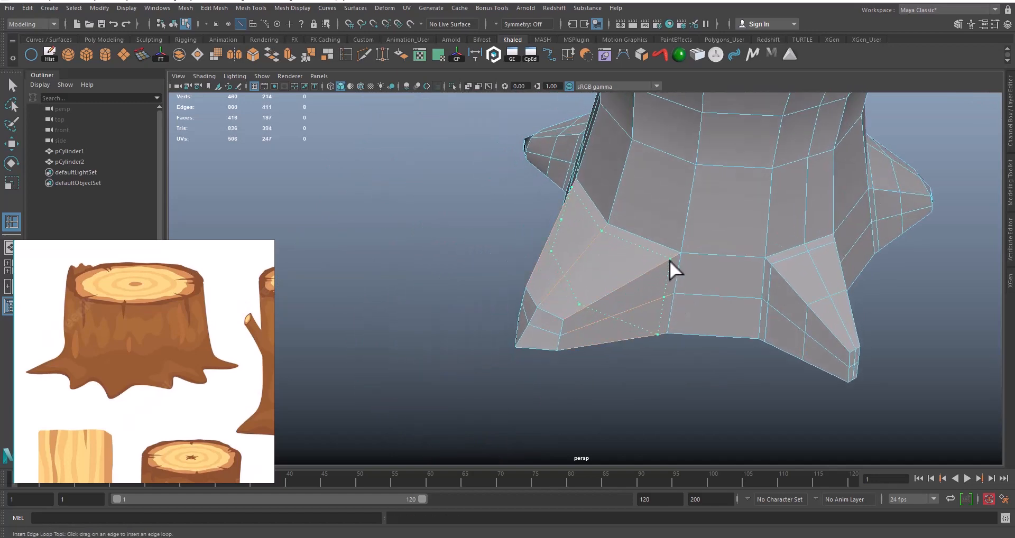
{"action": "left_click", "coordinate": [577, 308]}
{"action": "middle_click_drag", "start_coordinate": [562, 310], "coordinate": [641, 317], "text": "alt"}
{"action": "scroll", "coordinate": [642, 320], "scroll_direction": "down", "scroll_amount": 3}
{"action": "left_click_drag", "start_coordinate": [643, 324], "coordinate": [572, 337], "text": "alt"}
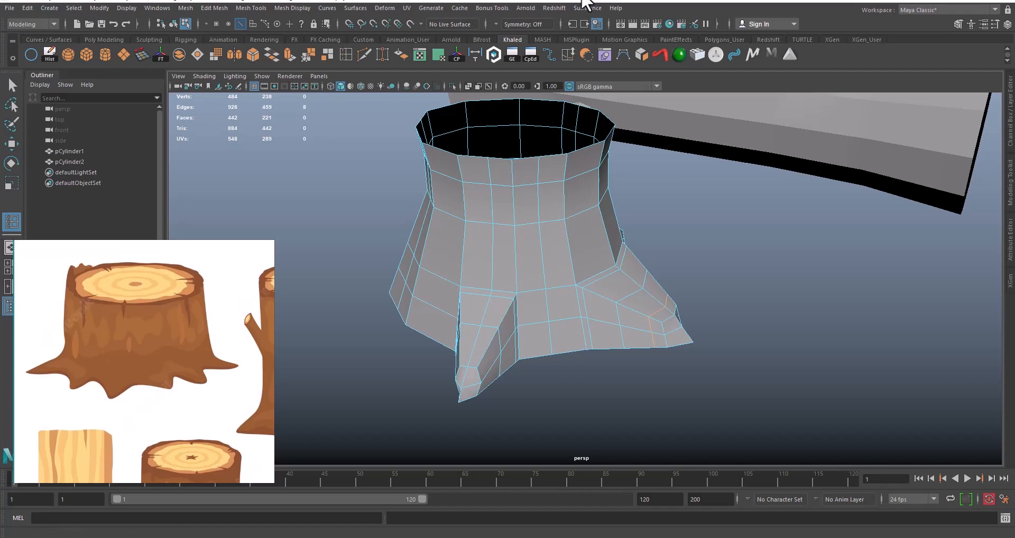
Switch to vertex editing and adjust the two upper side vertices near the end of one root
{"action": "left_click_drag", "start_coordinate": [618, 306], "coordinate": [576, 312], "text": "alt"}
{"action": "scroll", "coordinate": [535, 265], "scroll_direction": "up", "scroll_amount": 5}
{"action": "left_click_drag", "start_coordinate": [713, 365], "coordinate": [679, 324], "text": "alt"}
{"action": "scroll", "coordinate": [679, 324], "scroll_direction": "up", "scroll_amount": 2}
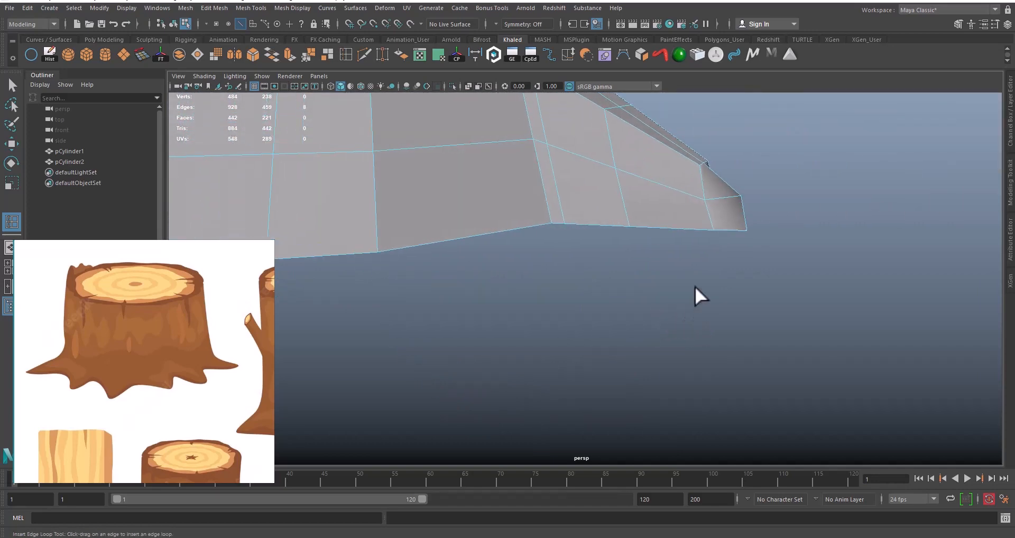
{"action": "key", "text": "w"}
{"action": "right_click_drag", "start_coordinate": [711, 188], "coordinate": [671, 181]}
{"action": "middle_click_drag", "start_coordinate": [681, 203], "coordinate": [668, 256], "text": "alt"}
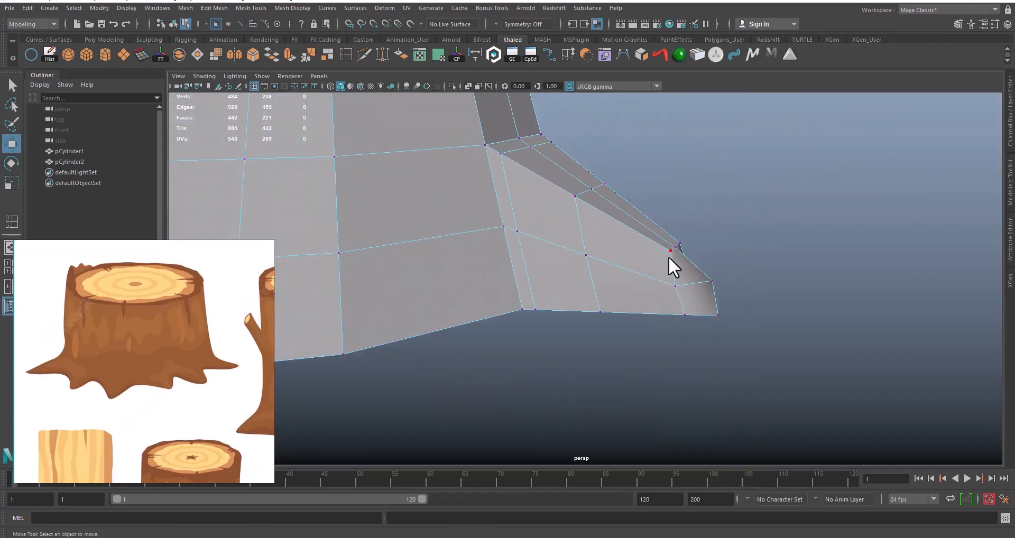
{"action": "left_click", "coordinate": [670, 251]}
{"action": "left_click", "coordinate": [677, 234], "text": "shift"}
{"action": "left_click_drag", "start_coordinate": [678, 234], "coordinate": [585, 301], "text": "alt"}
{"action": "right_click_drag", "start_coordinate": [584, 301], "coordinate": [748, 373], "text": "alt"}
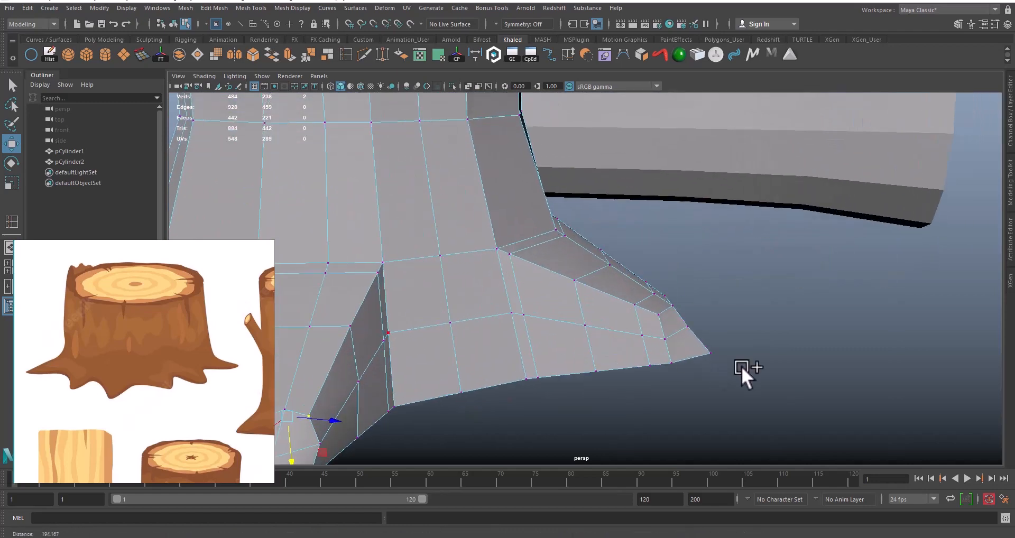
Reposition the three vertices across the top of the root's middle edge loop
{"action": "left_click_drag", "start_coordinate": [748, 374], "coordinate": [625, 280], "text": "alt"}
{"action": "left_click_drag", "start_coordinate": [683, 203], "coordinate": [568, 268]}
{"action": "scroll", "coordinate": [648, 265], "scroll_direction": "down", "scroll_amount": 3}
{"action": "left_click", "coordinate": [679, 287], "text": "ctrl"}
{"action": "left_click_drag", "start_coordinate": [680, 290], "coordinate": [617, 328], "text": "alt"}
{"action": "right_click_drag", "start_coordinate": [617, 328], "coordinate": [708, 323], "text": "alt"}
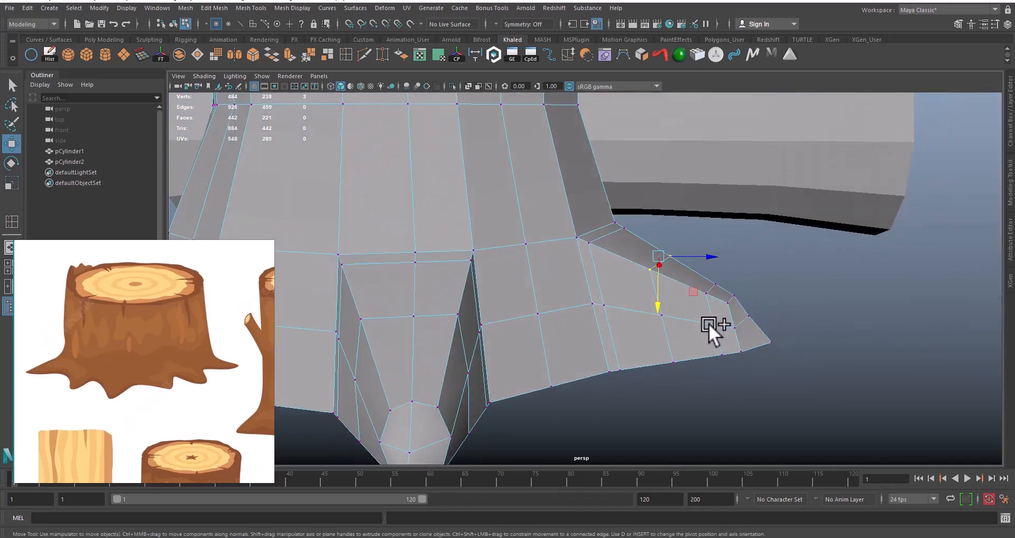
{"action": "left_click_drag", "start_coordinate": [655, 299], "coordinate": [601, 312]}
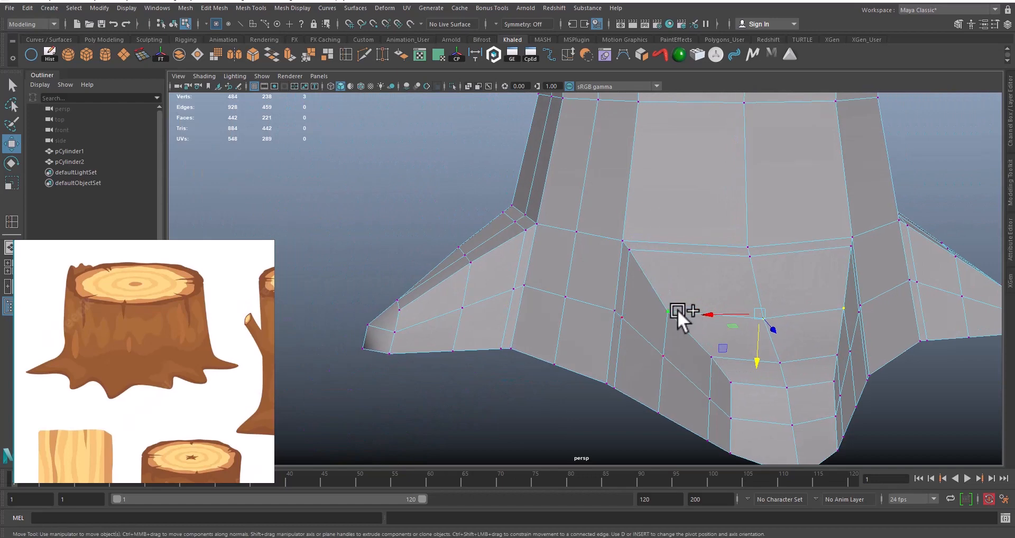
Scale the two upper side vertices of the front root's middle loop closer together
{"action": "left_click", "coordinate": [826, 311], "text": "shift"}
{"action": "left_click_drag", "start_coordinate": [826, 309], "coordinate": [668, 377], "text": "alt"}
{"action": "key", "text": "r"}
{"action": "left_click_drag", "start_coordinate": [641, 314], "coordinate": [651, 312]}
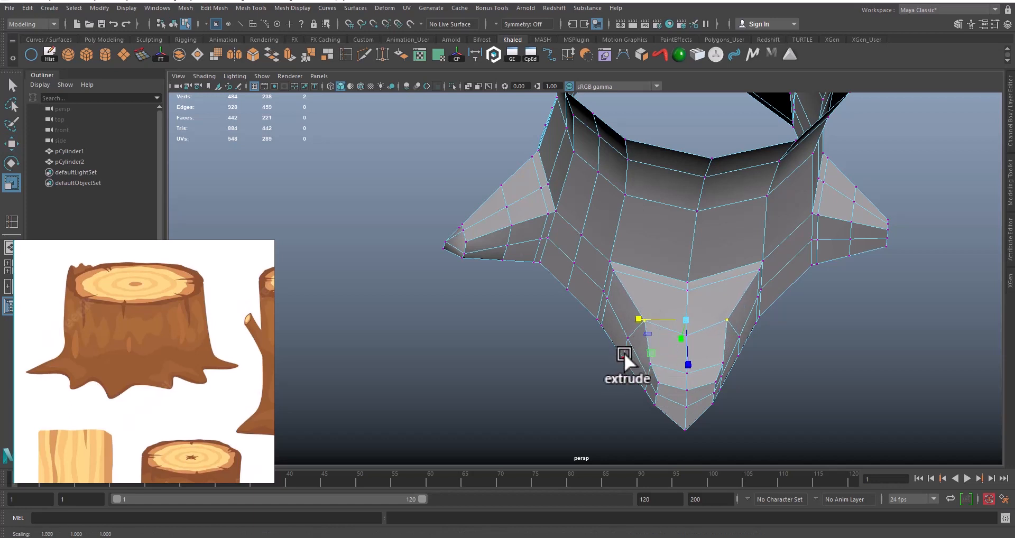
Select the four lower side vertices of the same root's middle loop and scale them inward to narrow the root
{"action": "left_click", "coordinate": [627, 338]}
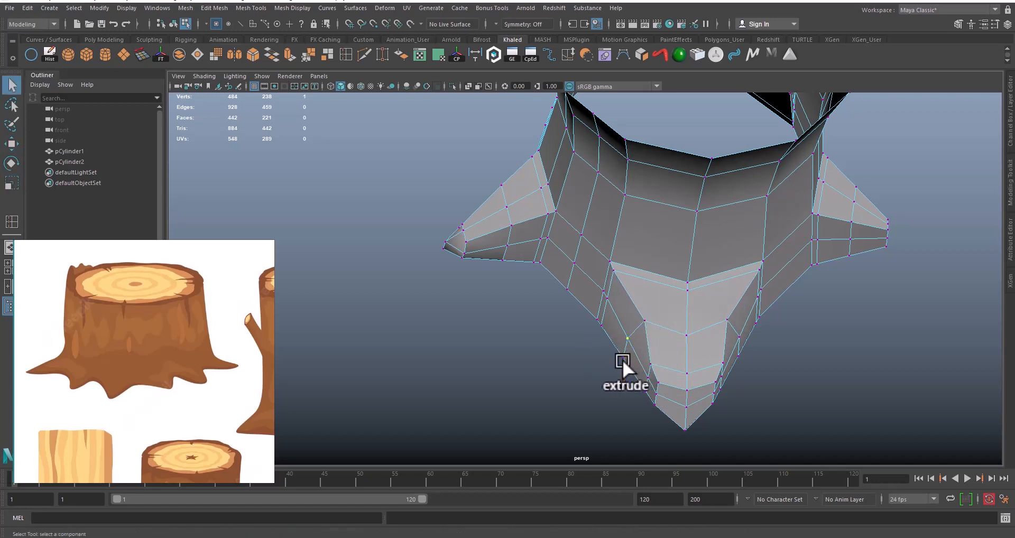
{"action": "key", "text": "q"}
{"action": "left_click", "coordinate": [623, 359], "text": "shift"}
{"action": "left_click_drag", "start_coordinate": [624, 360], "coordinate": [665, 355], "text": "alt"}
{"action": "left_click", "coordinate": [700, 429], "text": "shift"}
{"action": "left_click_drag", "start_coordinate": [698, 417], "coordinate": [691, 355], "text": "alt"}
{"action": "key", "text": "r"}
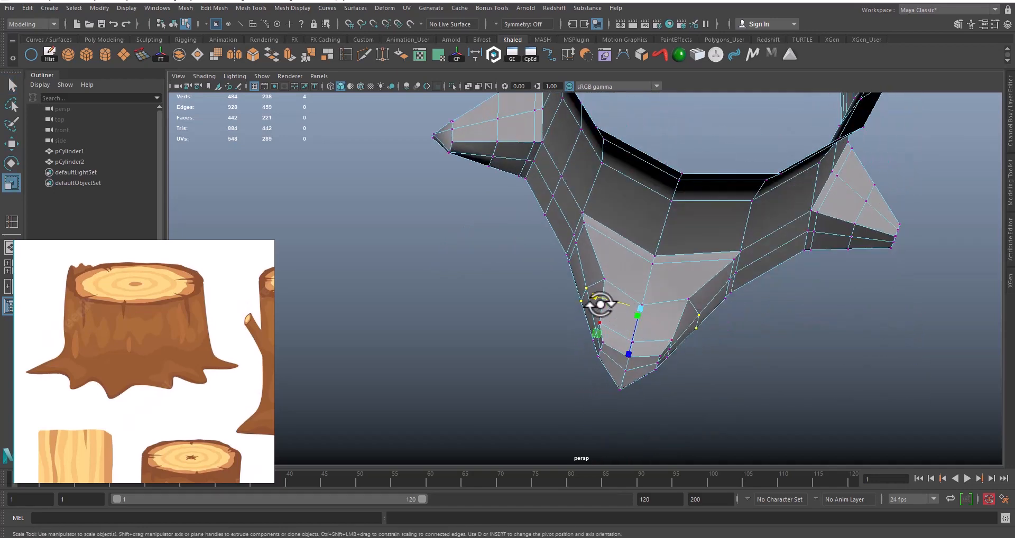
{"action": "left_click_drag", "start_coordinate": [600, 304], "coordinate": [618, 283]}
Scale the pair of side vertices nearer the front root's tip closer together
{"action": "left_click", "coordinate": [603, 280]}
{"action": "left_click", "coordinate": [602, 325]}
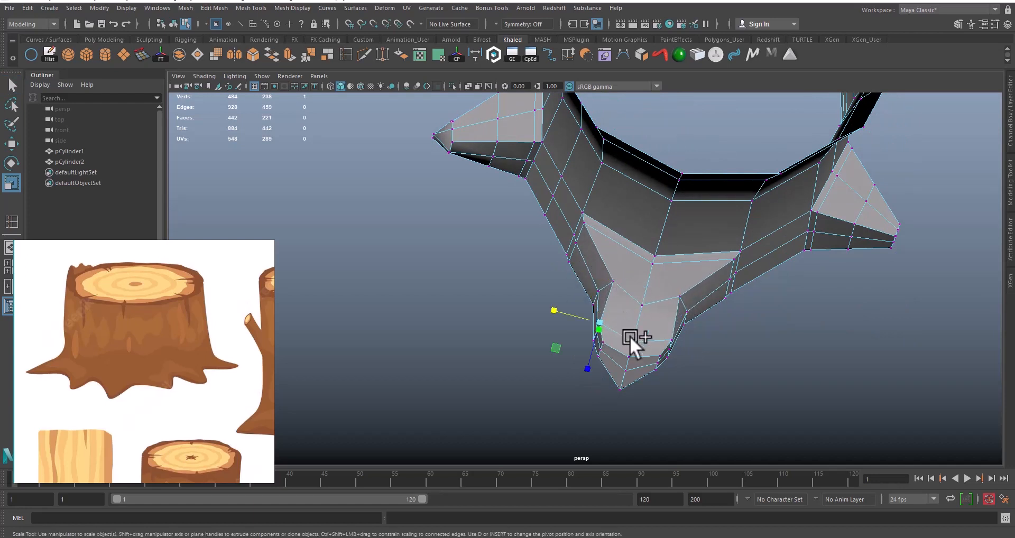
{"action": "left_click", "coordinate": [665, 337], "text": "shift"}
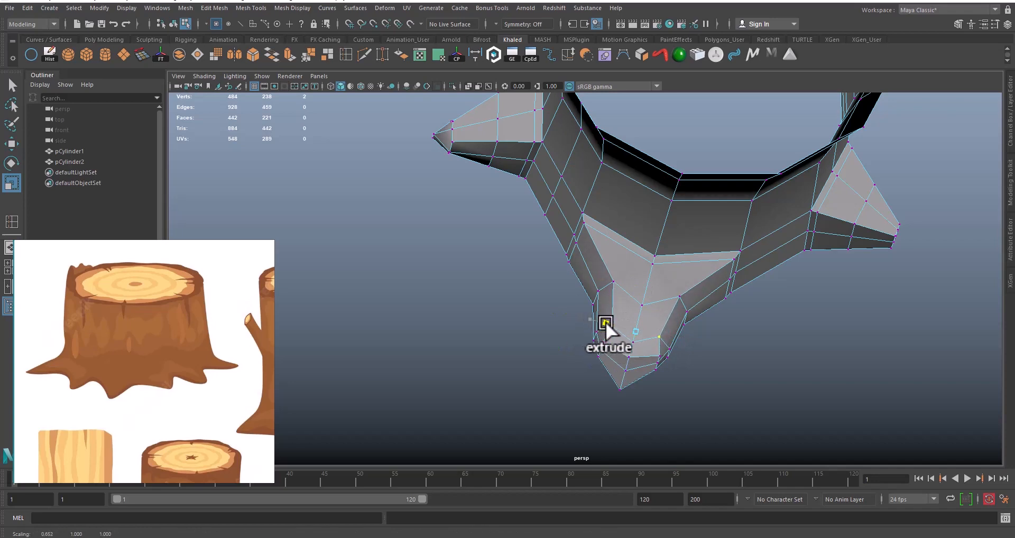
{"action": "left_click_drag", "start_coordinate": [629, 350], "coordinate": [452, 301], "text": "alt"}
Lower the three top vertices of the middle loop on the adjacent root
{"action": "left_click", "coordinate": [606, 339]}
{"action": "scroll", "coordinate": [526, 316], "scroll_direction": "up", "scroll_amount": 5}
{"action": "left_click_drag", "start_coordinate": [515, 337], "coordinate": [515, 337]}
{"action": "key", "text": "w"}
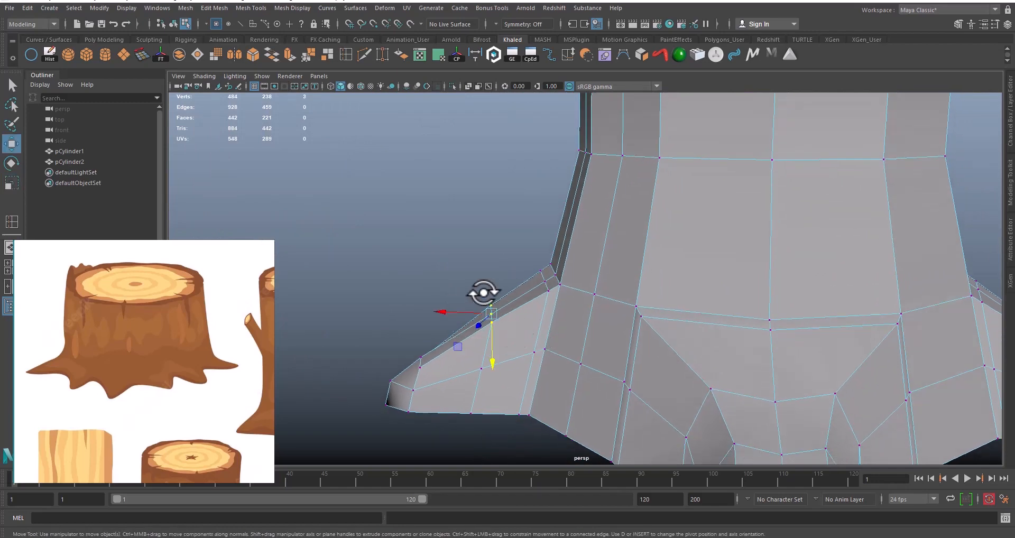
{"action": "middle_click_drag", "start_coordinate": [491, 359], "coordinate": [500, 372]}
Reposition individual vertices on top of the same root where it joins the trunk to soften the transition
{"action": "left_click", "coordinate": [550, 263]}
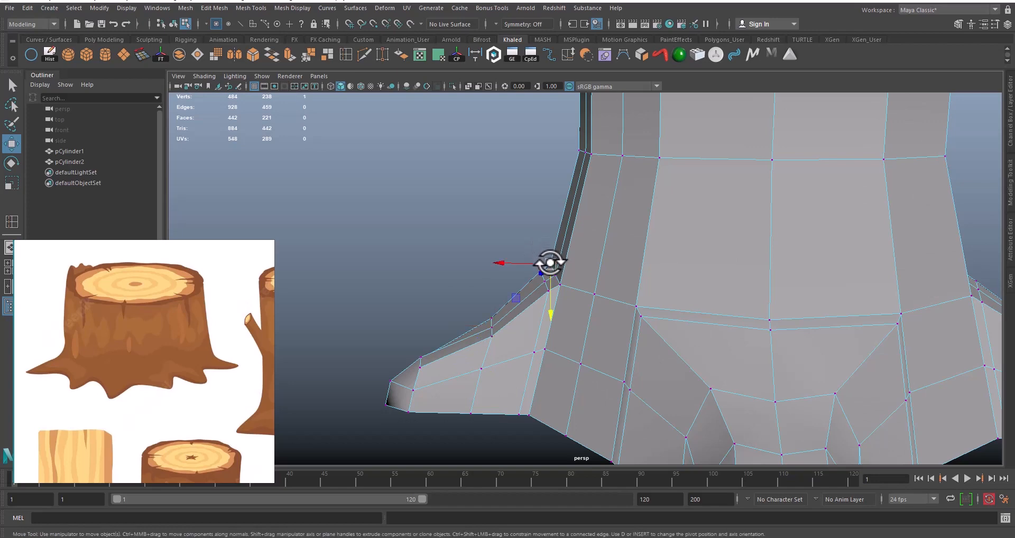
{"action": "middle_click_drag", "start_coordinate": [519, 301], "coordinate": [520, 263]}
{"action": "left_click_drag", "start_coordinate": [520, 267], "coordinate": [544, 294], "text": "alt"}
{"action": "middle_click_drag", "start_coordinate": [544, 294], "coordinate": [517, 276]}
{"action": "right_click_drag", "start_coordinate": [470, 270], "coordinate": [605, 312], "text": "alt"}
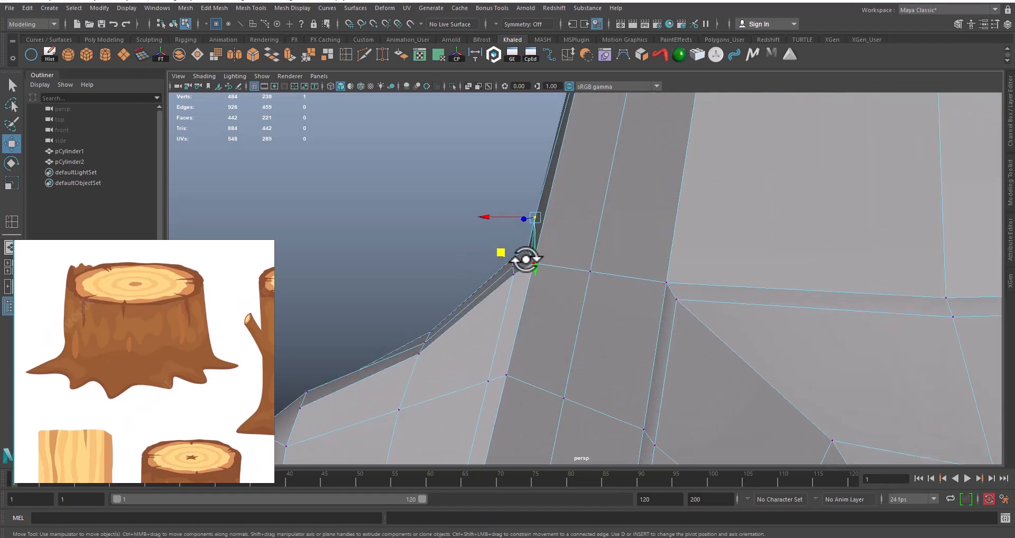
{"action": "middle_click_drag", "start_coordinate": [496, 277], "coordinate": [487, 273]}
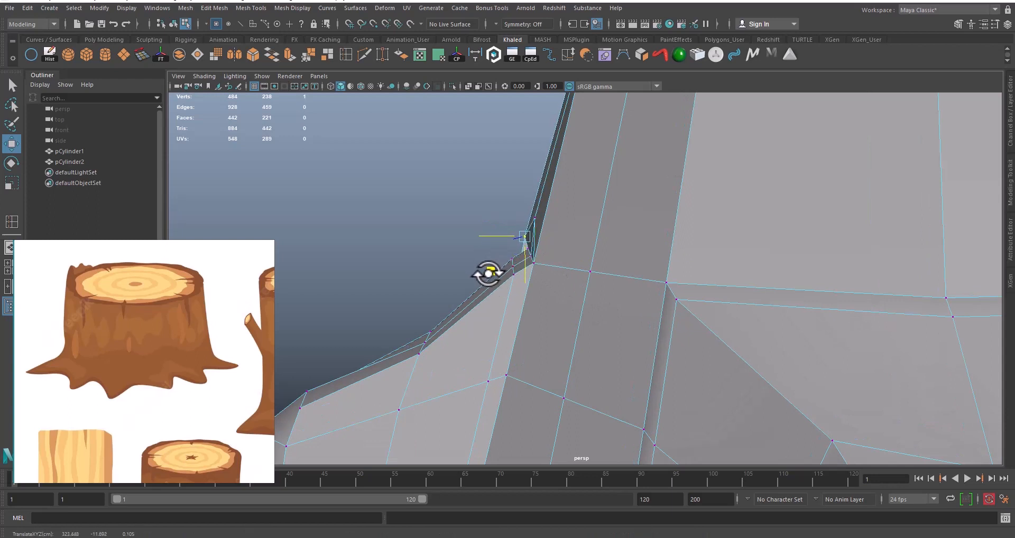
{"action": "left_click_drag", "start_coordinate": [487, 273], "coordinate": [673, 332], "text": "alt"}
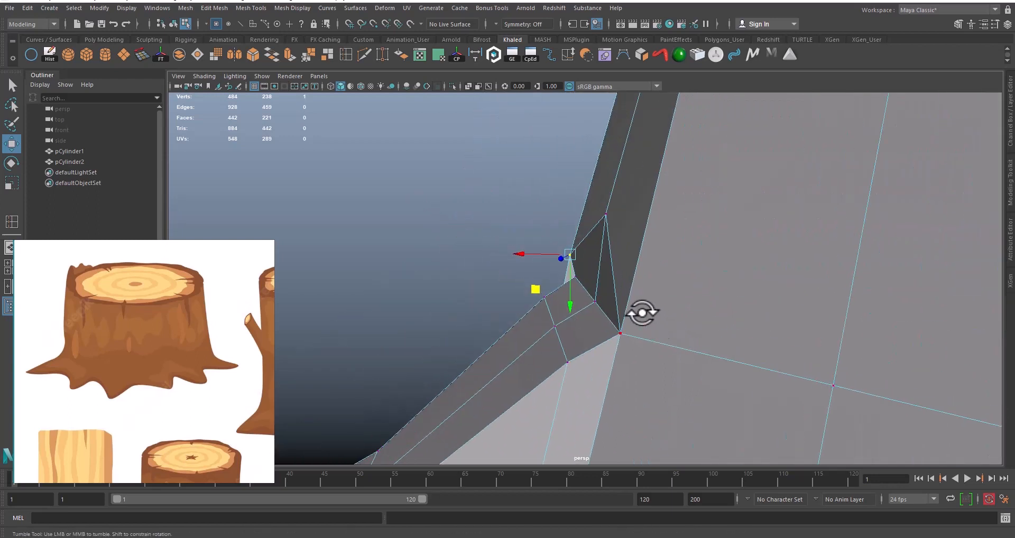
{"action": "left_click_drag", "start_coordinate": [593, 306], "coordinate": [592, 329], "text": "alt"}
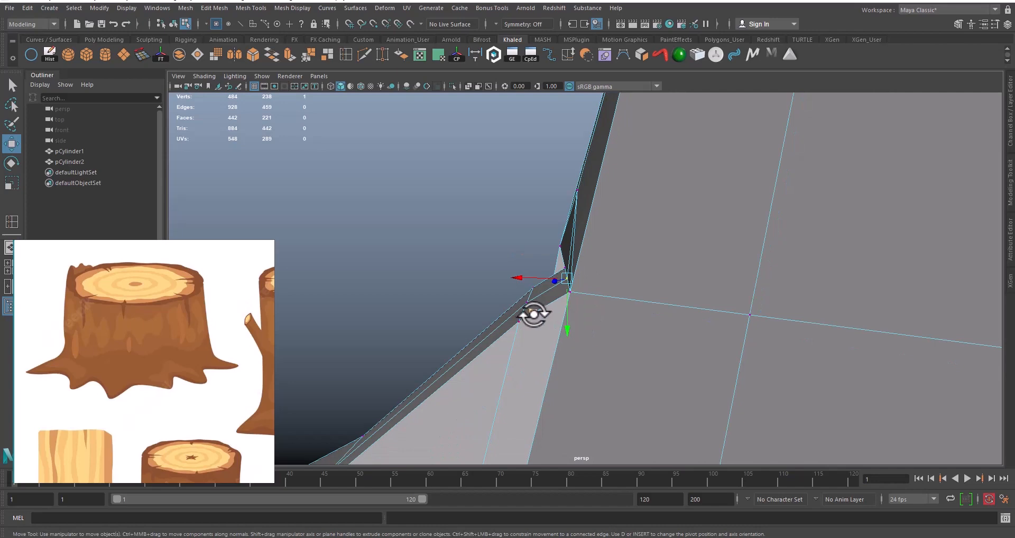
{"action": "middle_click_drag", "start_coordinate": [534, 314], "coordinate": [507, 303]}
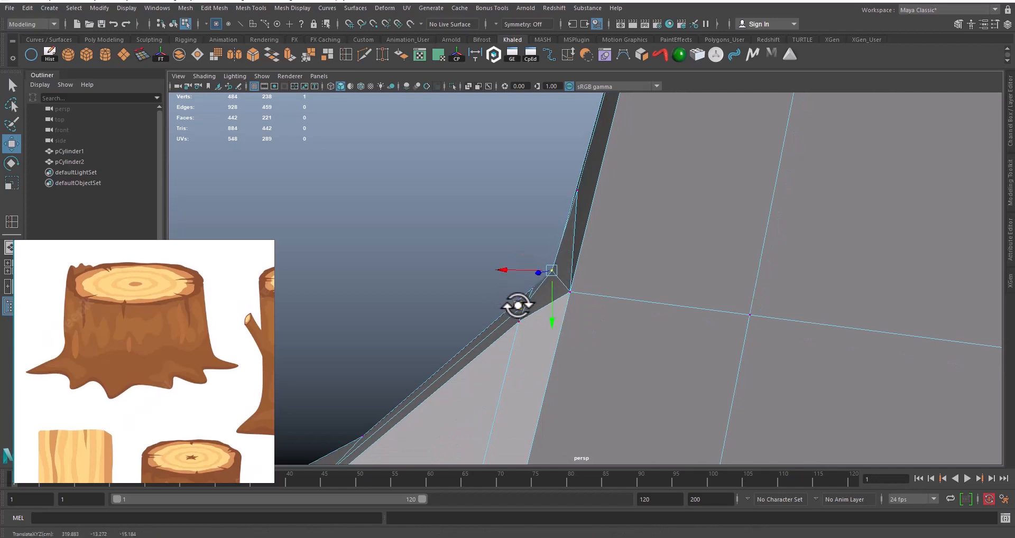
Select the three vertices across the top of another root's inner loop and pull them away from the trunk
{"action": "left_click_drag", "start_coordinate": [518, 305], "coordinate": [732, 349], "text": "alt"}
{"action": "left_click", "coordinate": [614, 303]}
{"action": "double_click", "coordinate": [434, 316], "text": "shift"}
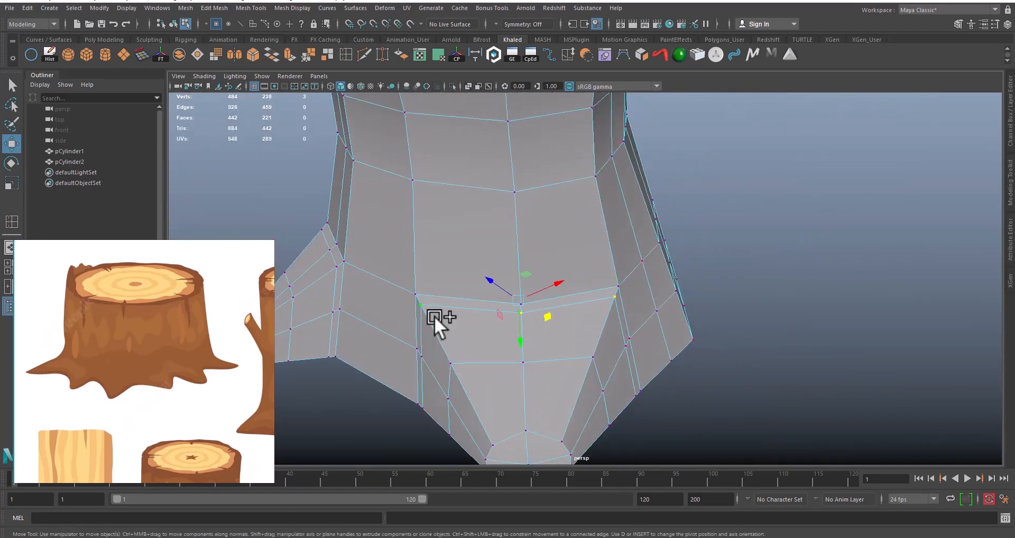
{"action": "left_click_drag", "start_coordinate": [570, 357], "coordinate": [479, 318], "text": "alt"}
{"action": "left_click_drag", "start_coordinate": [610, 346], "coordinate": [555, 309]}
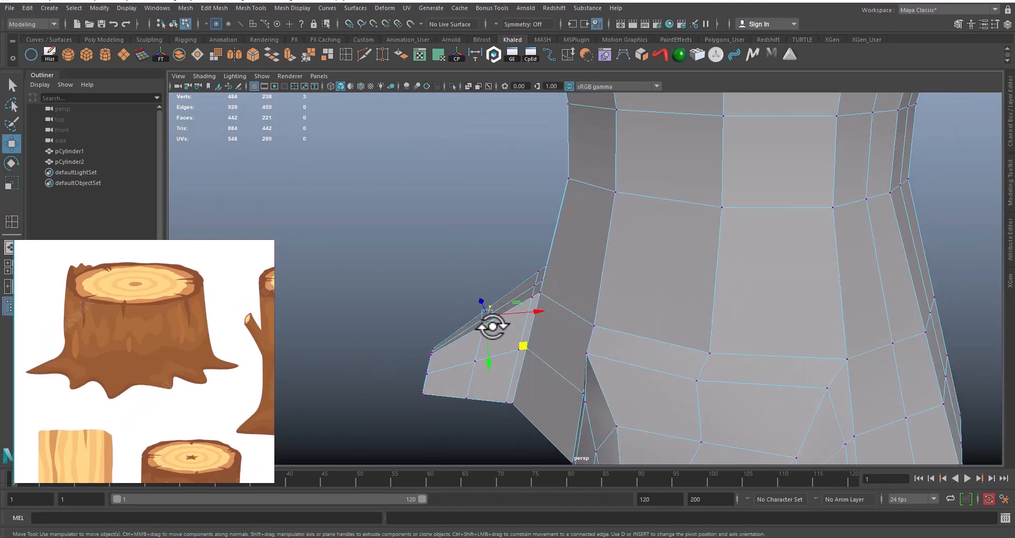
Adjust the side vertices around a root's end and shift its two upper side vertices back toward the trunk
{"action": "left_click_drag", "start_coordinate": [493, 326], "coordinate": [658, 290], "text": "alt"}
{"action": "left_click", "coordinate": [658, 294], "text": "shift"}
{"action": "left_click", "coordinate": [667, 360], "text": "shift"}
{"action": "left_click_drag", "start_coordinate": [668, 359], "coordinate": [564, 300], "text": "alt"}
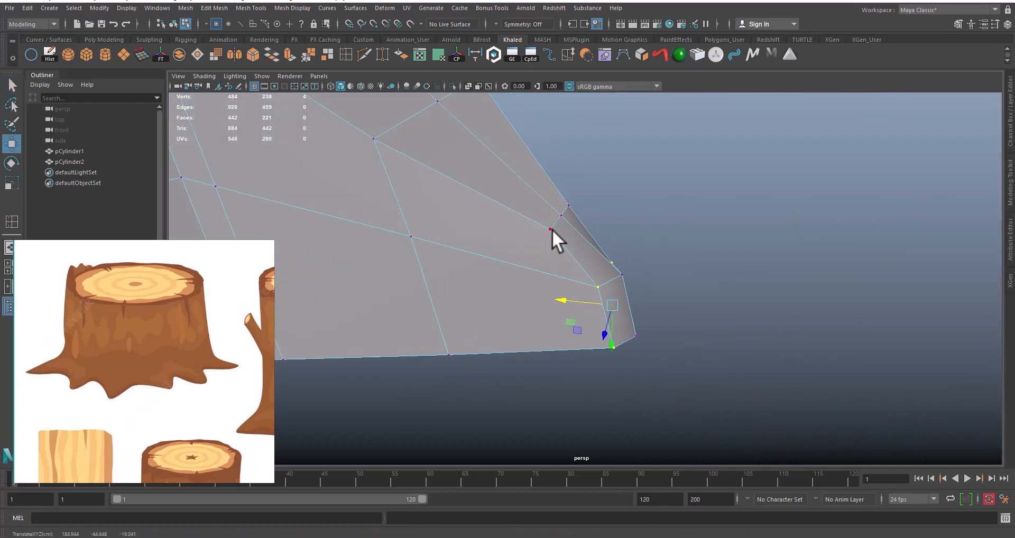
{"action": "left_click", "coordinate": [551, 230]}
{"action": "left_click", "coordinate": [569, 206], "text": "shift"}
{"action": "left_click_drag", "start_coordinate": [518, 214], "coordinate": [507, 213]}
Lower the two upper side vertices of the root's middle loop and those of the loop beside the trunk
{"action": "left_click_drag", "start_coordinate": [740, 264], "coordinate": [642, 310], "text": "alt"}
{"action": "scroll", "coordinate": [642, 311], "scroll_direction": "down", "scroll_amount": 5}
{"action": "left_click", "coordinate": [550, 323]}
{"action": "left_click_drag", "start_coordinate": [557, 344], "coordinate": [558, 360]}
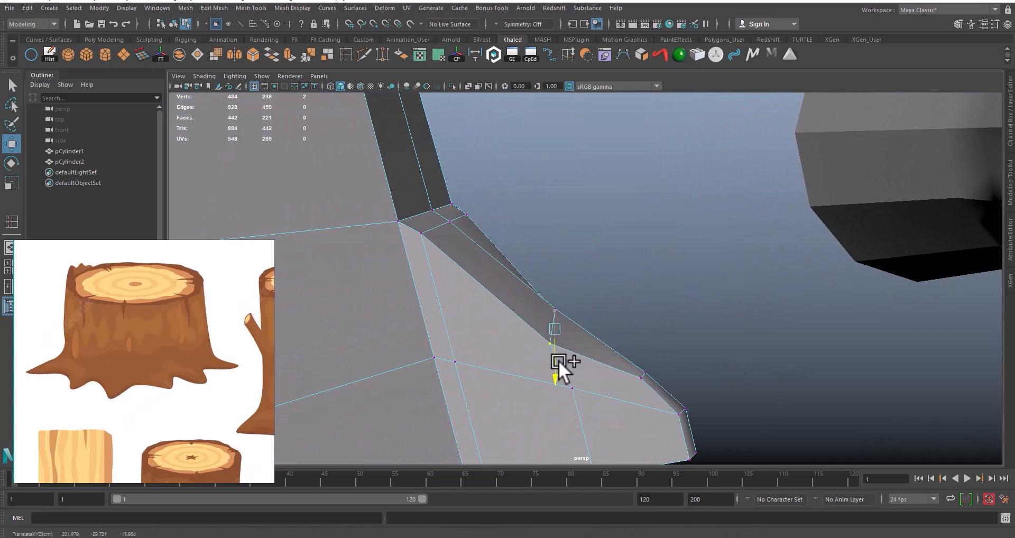
{"action": "left_click", "coordinate": [422, 233]}
{"action": "left_click", "coordinate": [468, 213], "text": "shift"}
{"action": "left_click_drag", "start_coordinate": [447, 264], "coordinate": [448, 282]}
Adjust the height of the central top vertex where the same root meets the trunk
{"action": "left_click", "coordinate": [432, 210]}
{"action": "middle_click_drag", "start_coordinate": [433, 209], "coordinate": [503, 243], "text": "alt"}
{"action": "left_click_drag", "start_coordinate": [464, 277], "coordinate": [458, 249]}
{"action": "right_click_drag", "start_coordinate": [607, 251], "coordinate": [977, 452], "text": "alt"}
{"action": "left_click_drag", "start_coordinate": [687, 381], "coordinate": [661, 327], "text": "alt"}
{"action": "middle_click_drag", "start_coordinate": [655, 323], "coordinate": [663, 360], "text": "alt"}
{"action": "left_click_drag", "start_coordinate": [457, 277], "coordinate": [461, 310]}
Move the vertex just above the root on the trunk slightly down to smooth the junction
{"action": "left_click", "coordinate": [492, 243]}
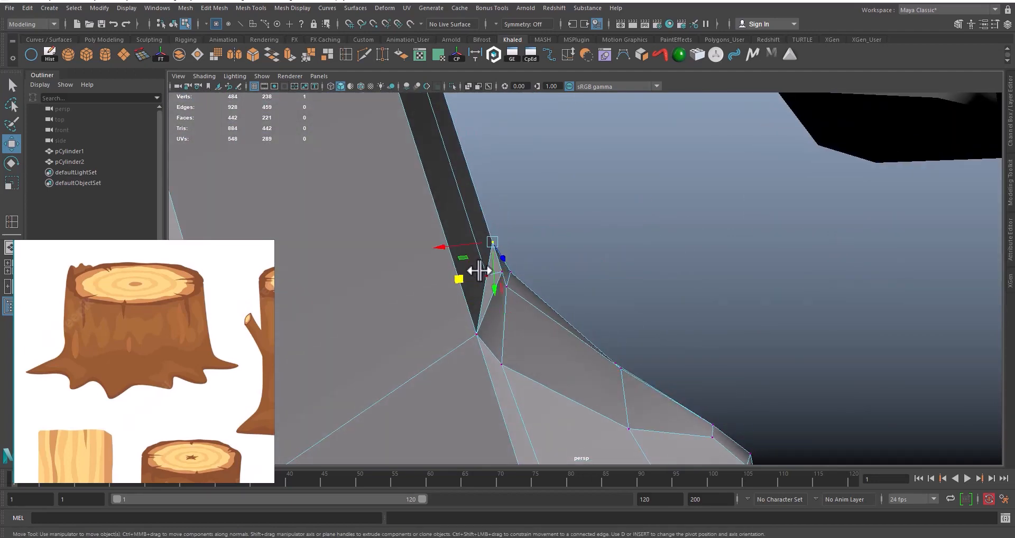
{"action": "left_click_drag", "start_coordinate": [480, 275], "coordinate": [465, 246], "text": "alt"}
{"action": "left_click_drag", "start_coordinate": [447, 287], "coordinate": [443, 296]}
{"action": "left_click", "coordinate": [505, 309]}
{"action": "right_click_drag", "start_coordinate": [576, 323], "coordinate": [413, 272], "text": "alt"}
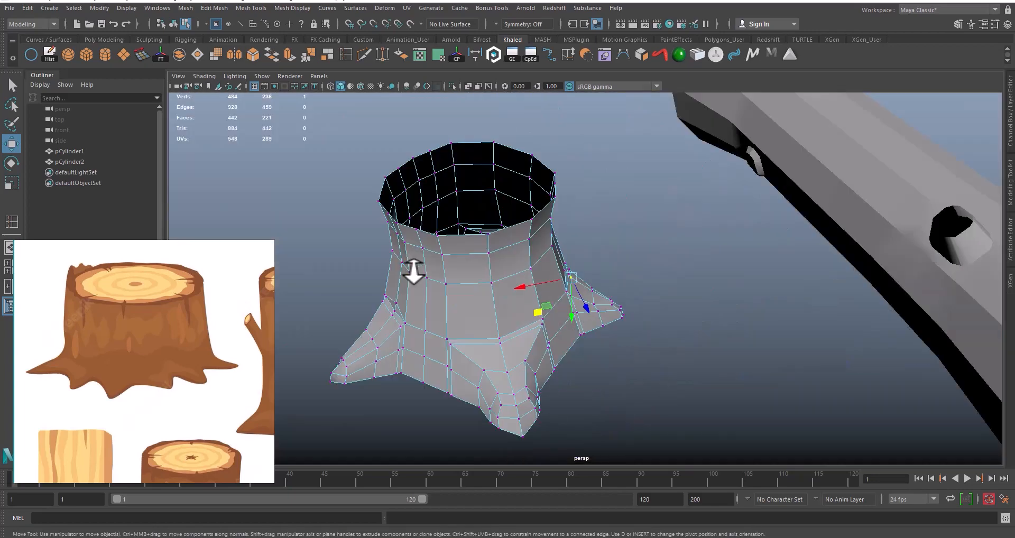
Return to object mode and preview the stump with smooth display
{"action": "right_click_drag", "start_coordinate": [471, 256], "coordinate": [524, 246]}
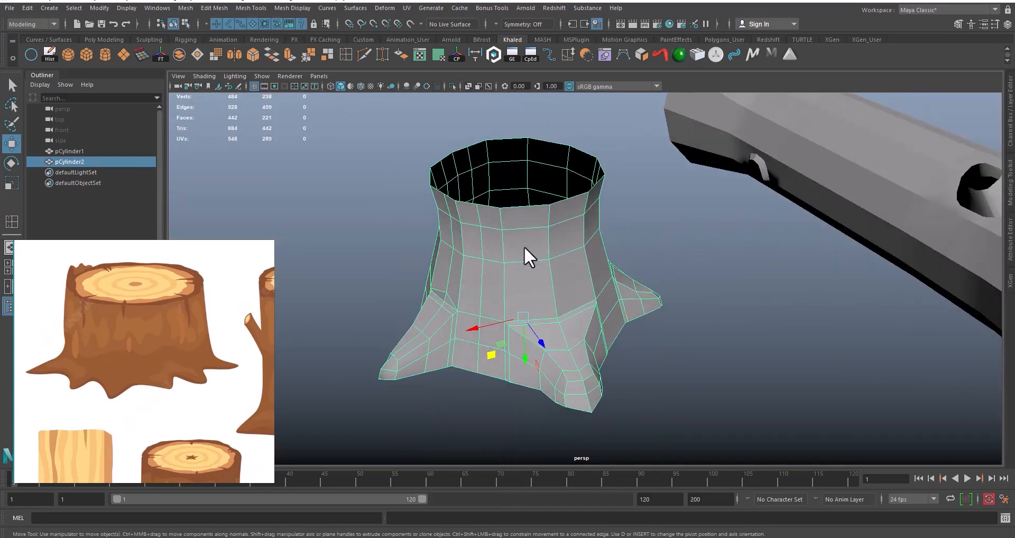
{"action": "key", "text": "3"}
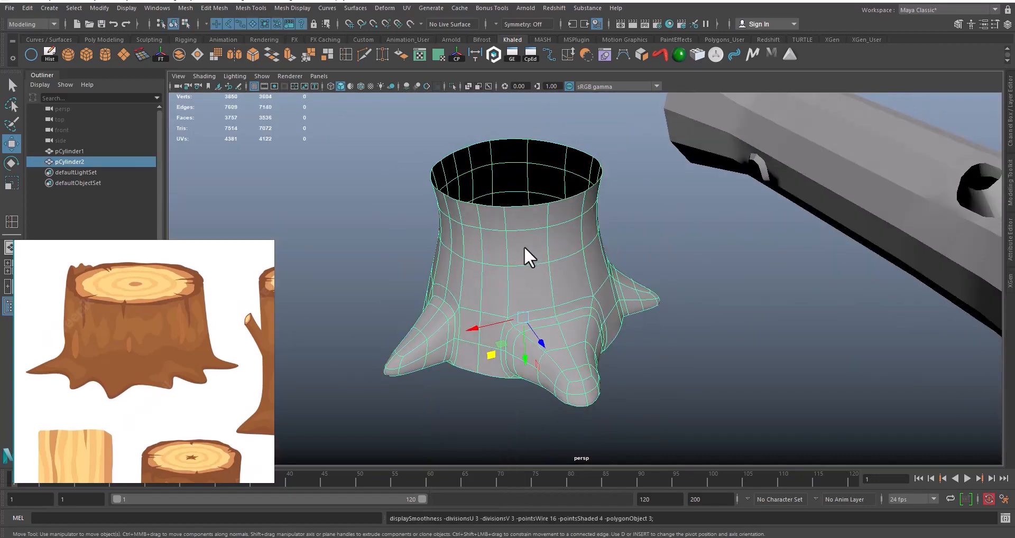
{"action": "left_click", "coordinate": [689, 282]}
{"action": "left_click_drag", "start_coordinate": [689, 281], "coordinate": [601, 319], "text": "alt"}
{"action": "scroll", "coordinate": [602, 320], "scroll_direction": "up", "scroll_amount": 3}
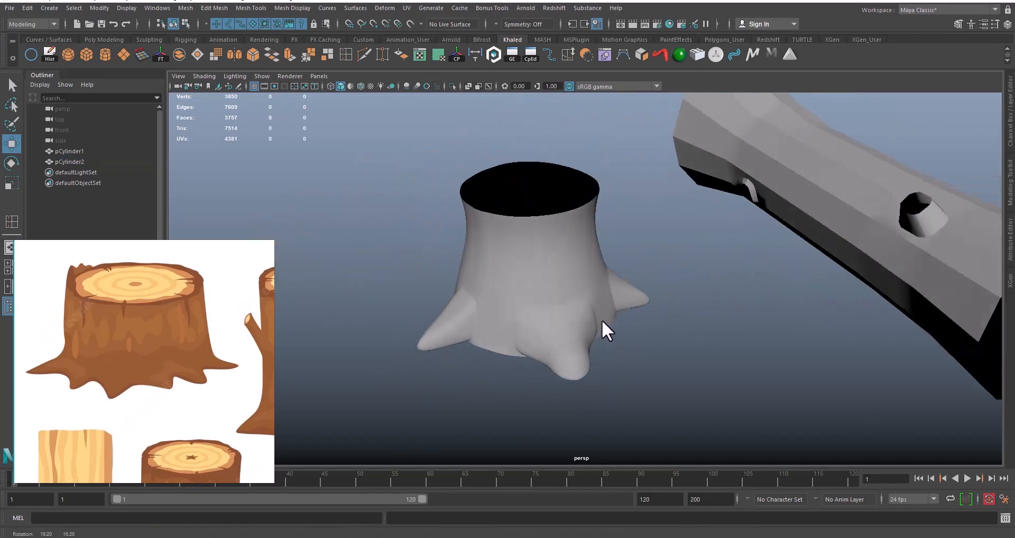
Inspect the smoothed roots around the stump, restore the unsmoothed display, and review the low-poly shape
{"action": "left_click", "coordinate": [557, 315]}
{"action": "right_click_drag", "start_coordinate": [557, 316], "coordinate": [592, 350], "text": "alt"}
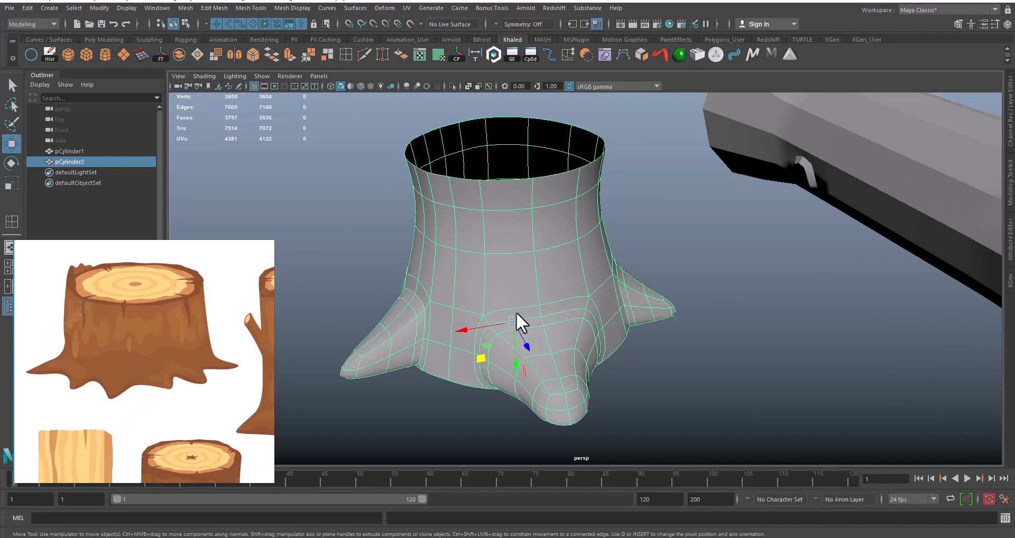
{"action": "left_click_drag", "start_coordinate": [517, 314], "coordinate": [593, 347], "text": "alt"}
{"action": "right_click_drag", "start_coordinate": [593, 347], "coordinate": [623, 344], "text": "alt"}
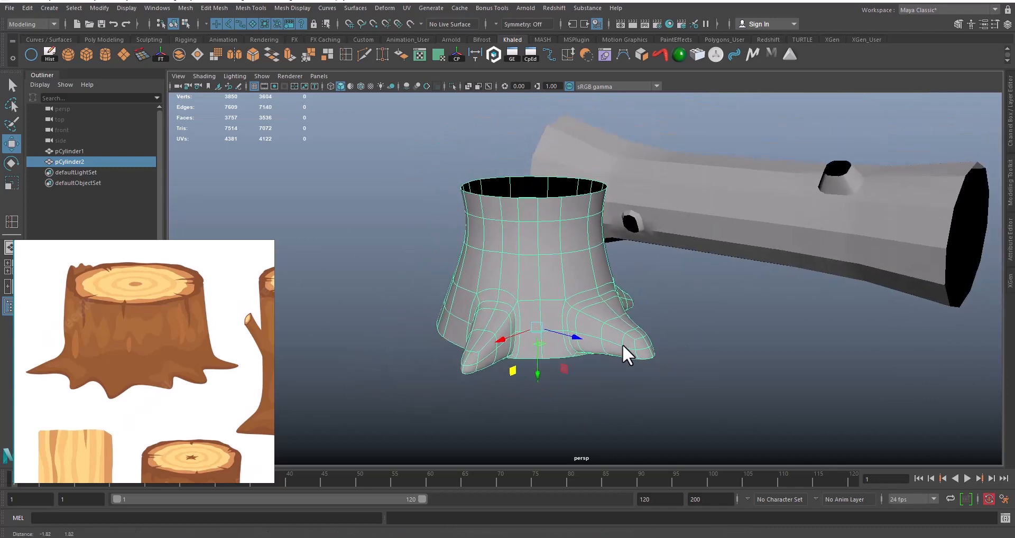
{"action": "left_click_drag", "start_coordinate": [623, 344], "coordinate": [568, 332], "text": "alt"}
{"action": "key", "text": "1"}
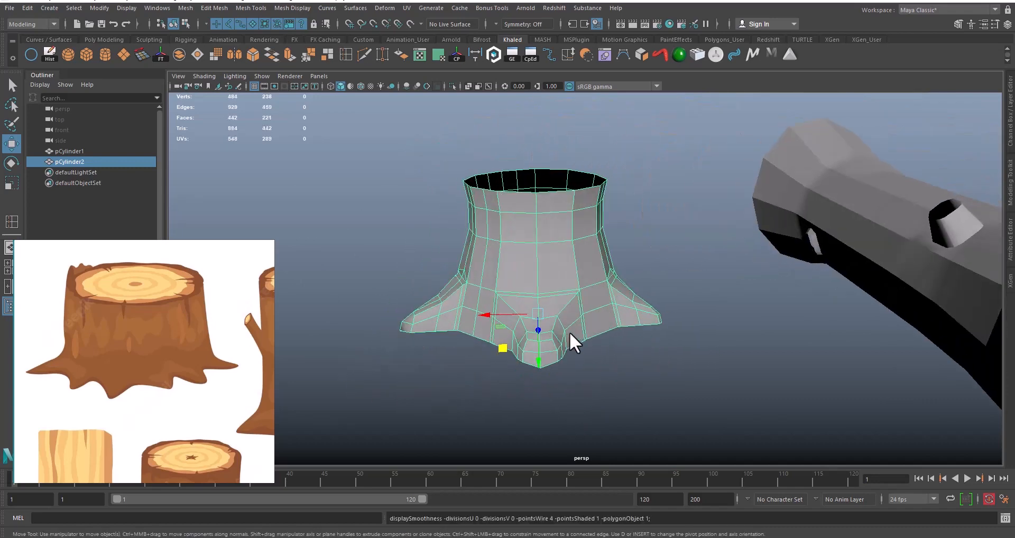
{"action": "left_click", "coordinate": [610, 373]}
{"action": "left_click_drag", "start_coordinate": [611, 373], "coordinate": [473, 328], "text": "alt"}
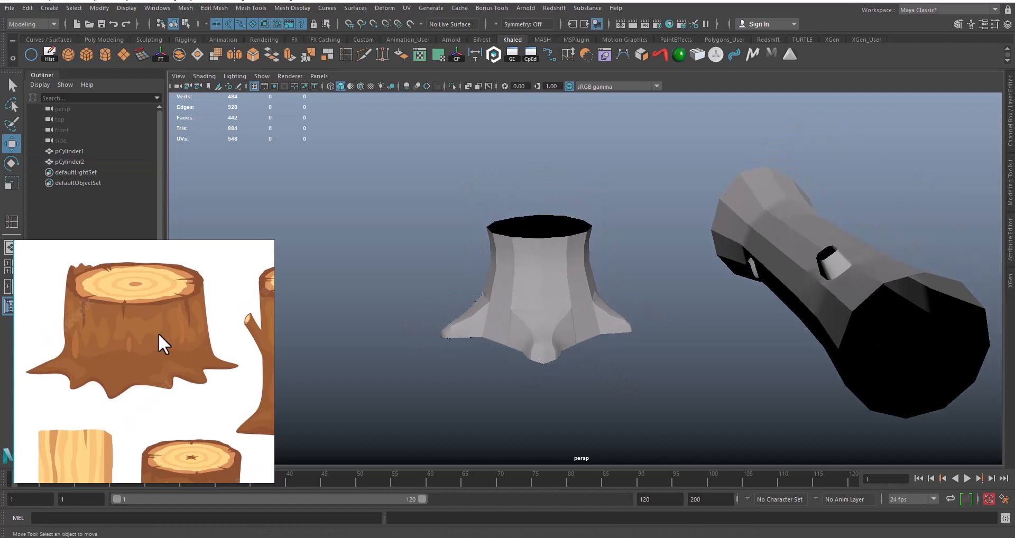
Consult the wood reference images, and select a two-by-two block of faces midway up the stump's trunk between two roots
{"action": "scroll", "coordinate": [160, 335], "scroll_direction": "down", "scroll_amount": 5}
{"action": "middle_click_drag", "start_coordinate": [197, 375], "coordinate": [100, 268]}
{"action": "scroll", "coordinate": [128, 351], "scroll_direction": "up", "scroll_amount": 4}
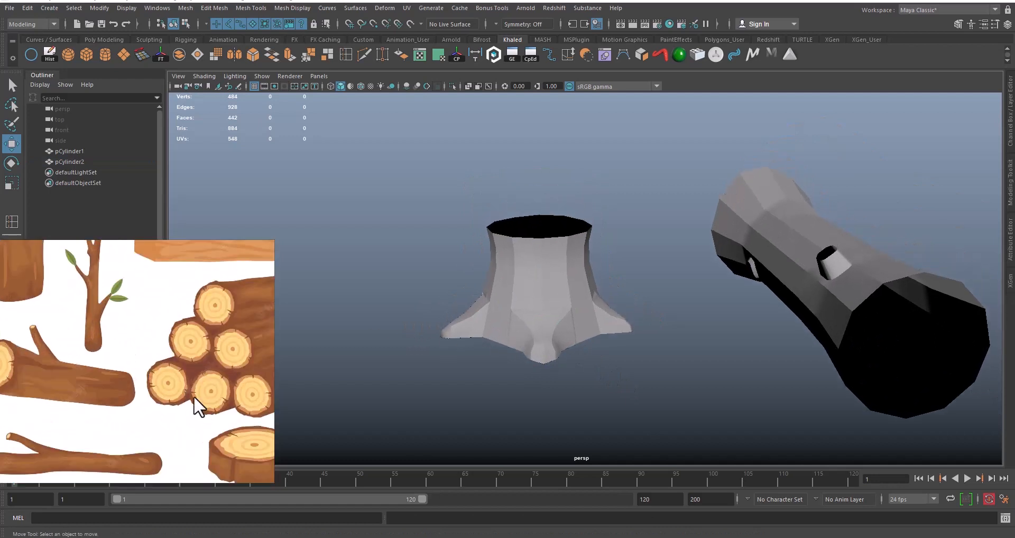
{"action": "left_click_drag", "start_coordinate": [530, 291], "coordinate": [703, 325], "text": "alt"}
{"action": "left_click", "coordinate": [549, 313]}
{"action": "right_click_drag", "start_coordinate": [657, 310], "coordinate": [650, 290]}
{"action": "left_click", "coordinate": [657, 309]}
{"action": "left_click", "coordinate": [679, 337], "text": "shift"}
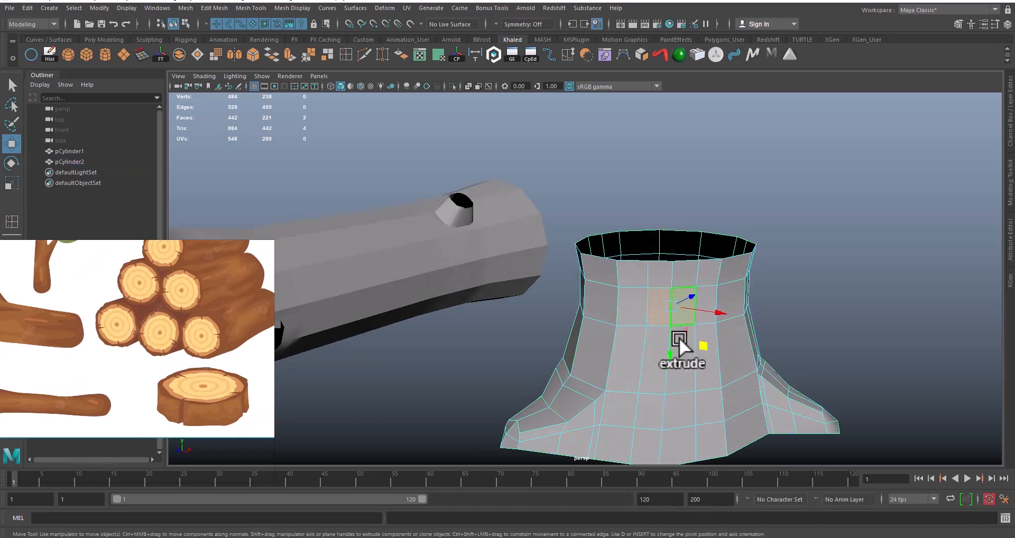
{"action": "left_click", "coordinate": [681, 360], "text": "shift"}
{"action": "left_click", "coordinate": [643, 369], "text": "shift"}
Extrude the four selected trunk faces and scale them slightly inward to form an inset patch
{"action": "scroll", "coordinate": [637, 371], "scroll_direction": "down", "scroll_amount": 2}
{"action": "mouse_move", "coordinate": [635, 373]}
{"action": "left_mouse_down", "text": "alt"}
{"action": "mouse_move", "coordinate": [626, 370]}
{"action": "mouse_move", "coordinate": [643, 364]}
{"action": "left_mouse_up", "text": "alt"}
{"action": "key", "text": "ctrl+e"}
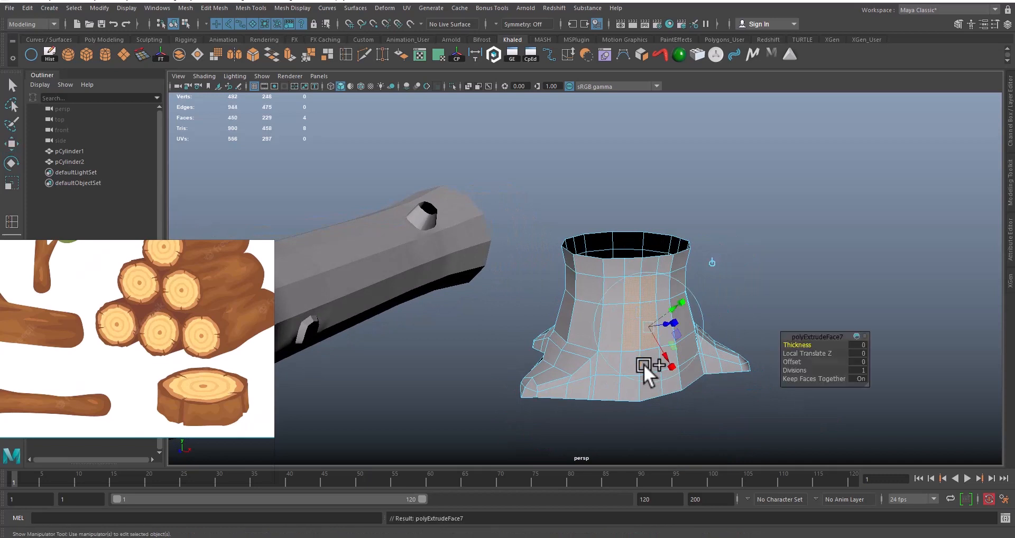
{"action": "left_click", "coordinate": [684, 301]}
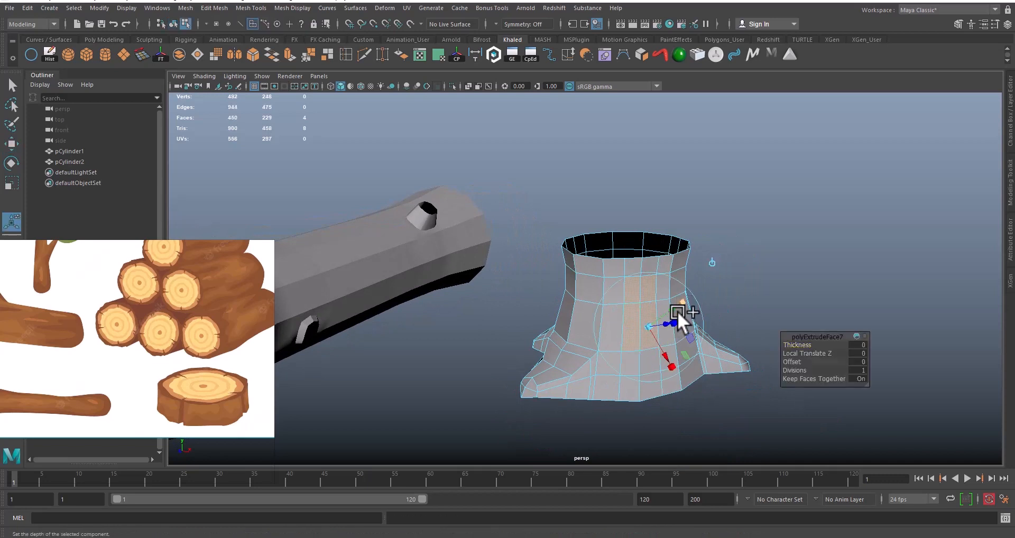
{"action": "left_click_drag", "start_coordinate": [652, 323], "coordinate": [483, 351]}
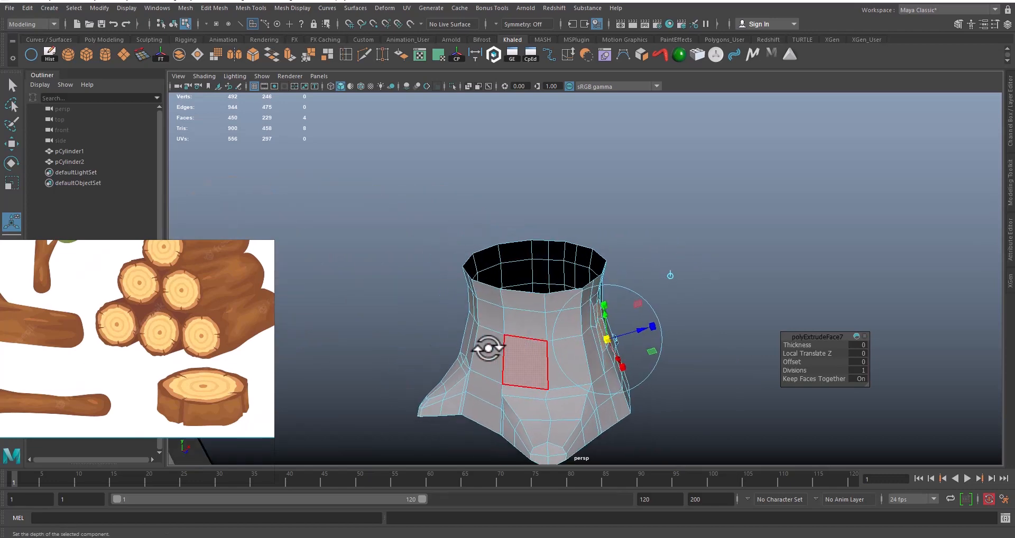
{"action": "right_click_drag", "start_coordinate": [482, 351], "coordinate": [682, 396], "text": "alt"}
{"action": "middle_click_drag", "start_coordinate": [682, 396], "coordinate": [577, 324], "text": "alt"}
{"action": "left_click_drag", "start_coordinate": [578, 324], "coordinate": [525, 340], "text": "alt"}
{"action": "right_click_drag", "start_coordinate": [525, 340], "coordinate": [471, 324], "text": "alt"}
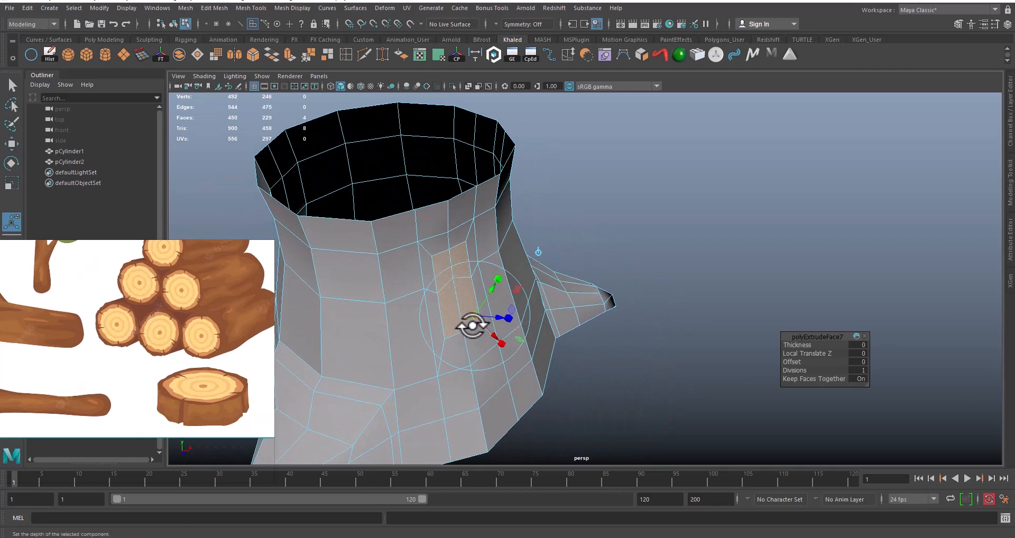
{"action": "left_click_drag", "start_coordinate": [471, 324], "coordinate": [555, 317], "text": "alt"}
Move the reference image out of the way and circularize the four inset faces on the trunk
{"action": "key", "text": "w"}
{"action": "right_click_drag", "start_coordinate": [545, 259], "coordinate": [545, 289]}
{"action": "left_click_drag", "start_coordinate": [532, 316], "coordinate": [508, 339], "text": "alt"}
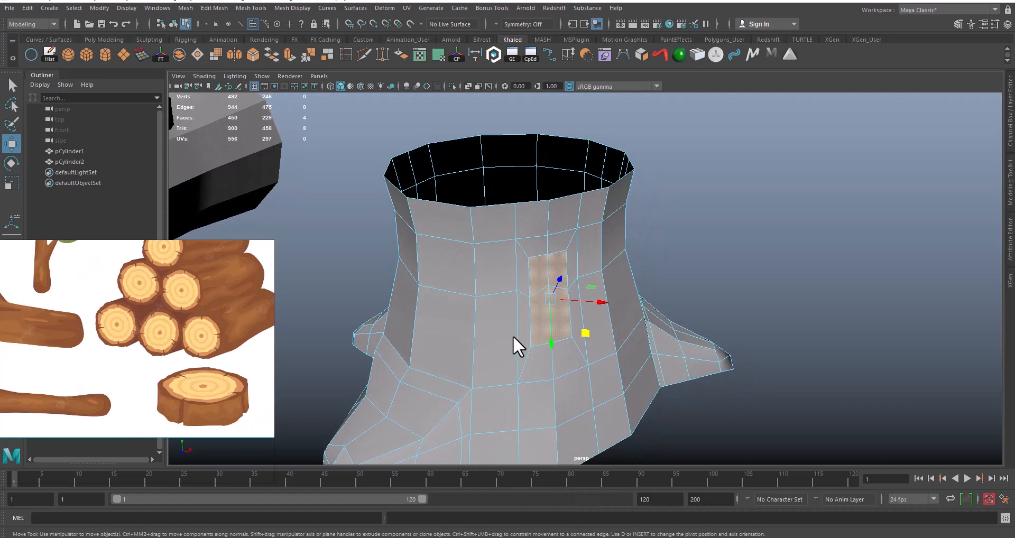
{"action": "left_click", "coordinate": [179, 7]}
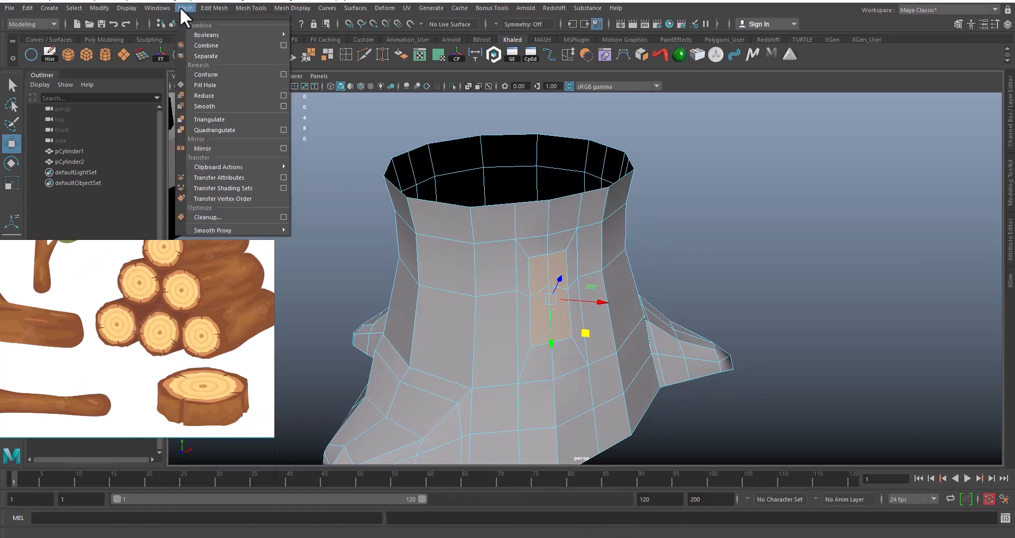
{"action": "left_click", "coordinate": [238, 320]}
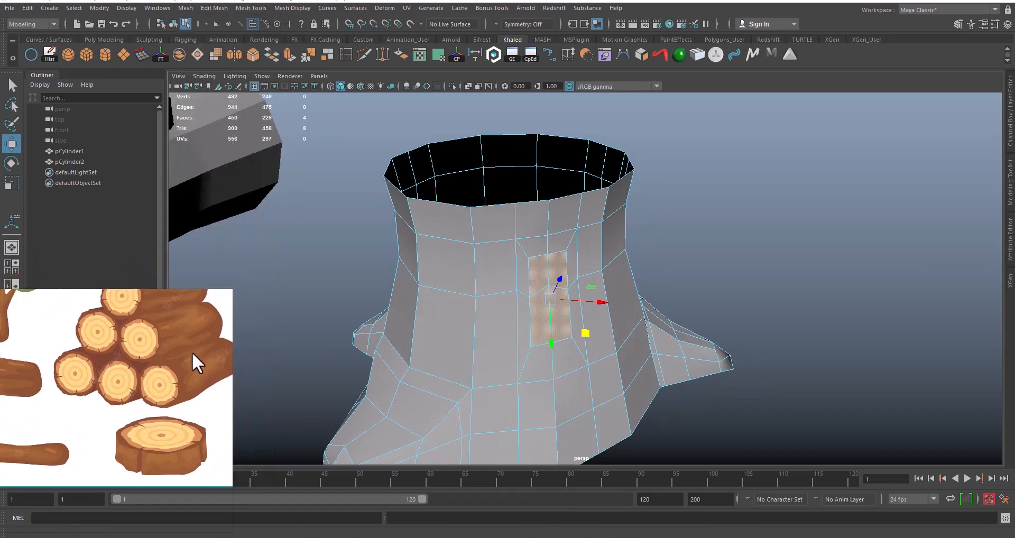
{"action": "left_click", "coordinate": [184, 8]}
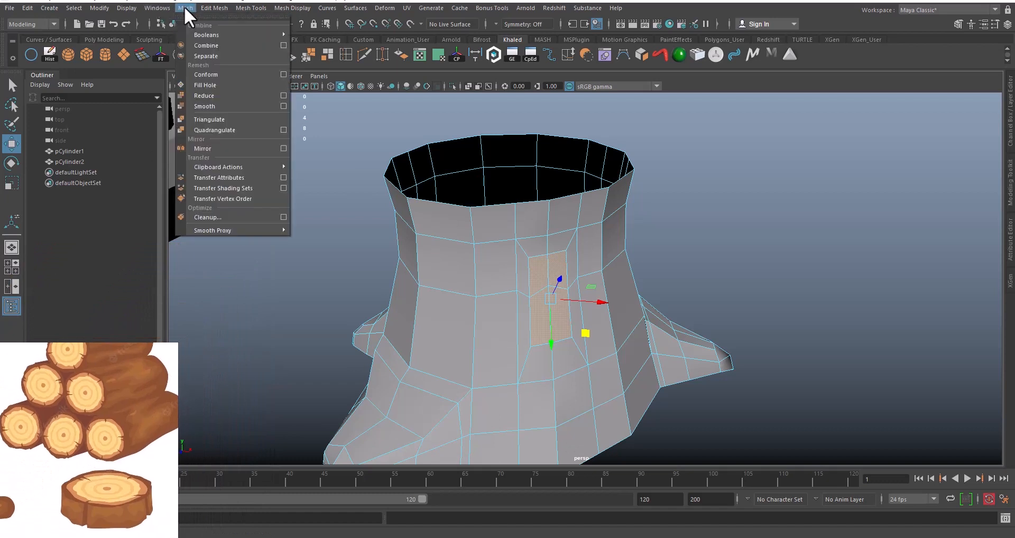
{"action": "mouse_move", "coordinate": [205, 8]}
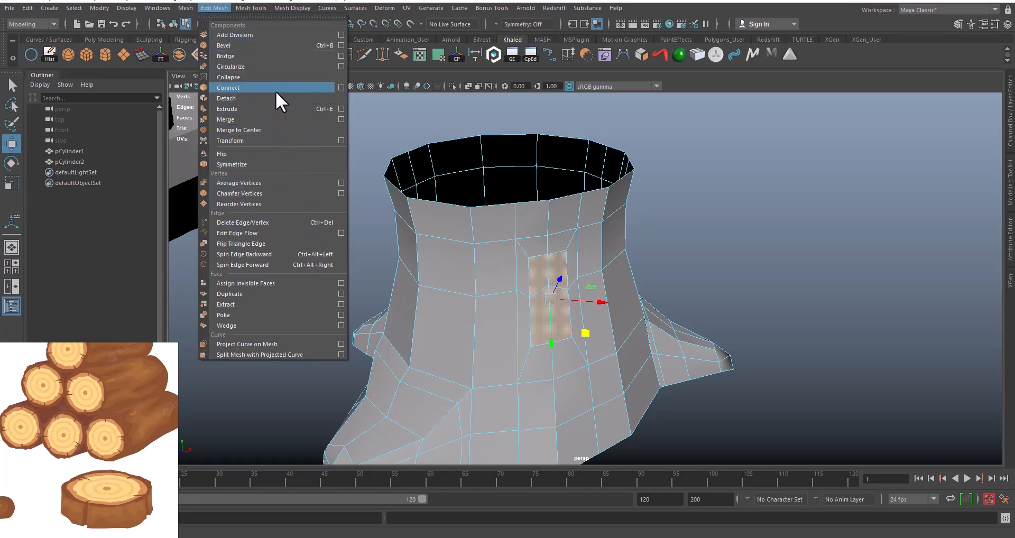
{"action": "left_click", "coordinate": [232, 67]}
Try changing the normal offset of the circularized faces, and undo the change
{"action": "scroll", "coordinate": [547, 283], "scroll_direction": "down", "scroll_amount": 2}
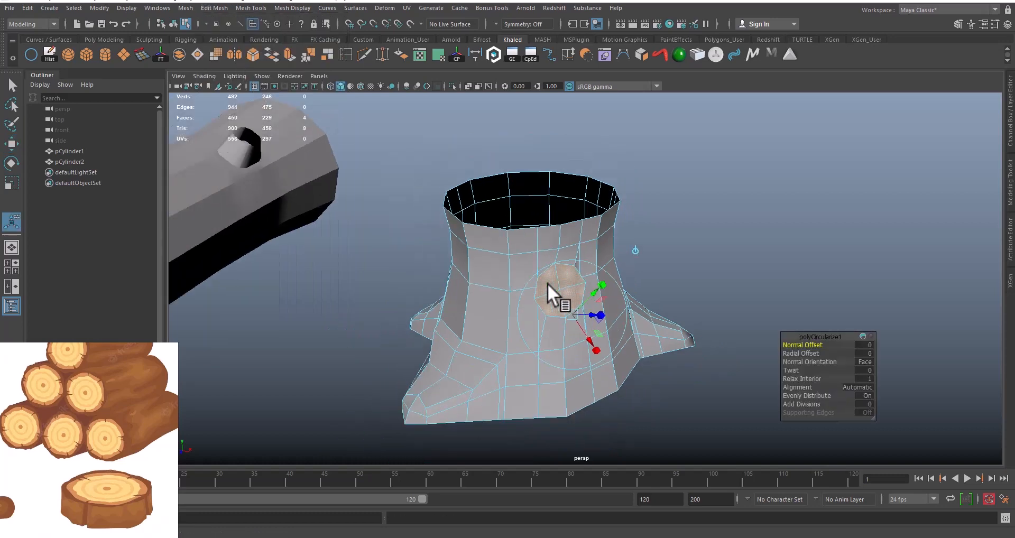
{"action": "scroll", "coordinate": [547, 284], "scroll_direction": "down", "scroll_amount": 1}
{"action": "left_click_drag", "start_coordinate": [563, 315], "coordinate": [585, 307], "text": "alt"}
{"action": "scroll", "coordinate": [562, 351], "scroll_direction": "up", "scroll_amount": 7}
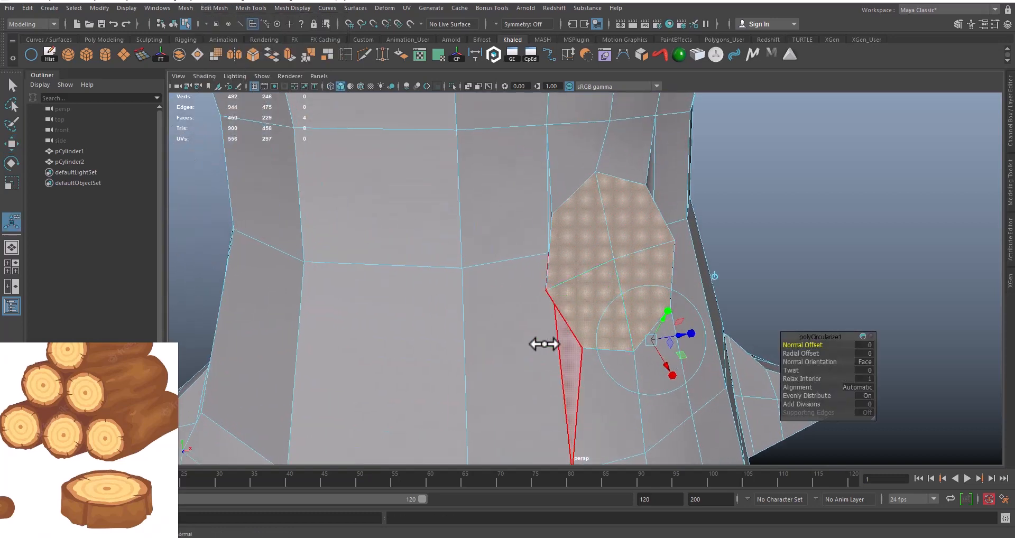
{"action": "middle_click_drag", "start_coordinate": [545, 344], "coordinate": [492, 361], "text": "alt"}
{"action": "scroll", "coordinate": [492, 361], "scroll_direction": "down", "scroll_amount": 4}
{"action": "left_click_drag", "start_coordinate": [493, 357], "coordinate": [474, 343], "text": "alt"}
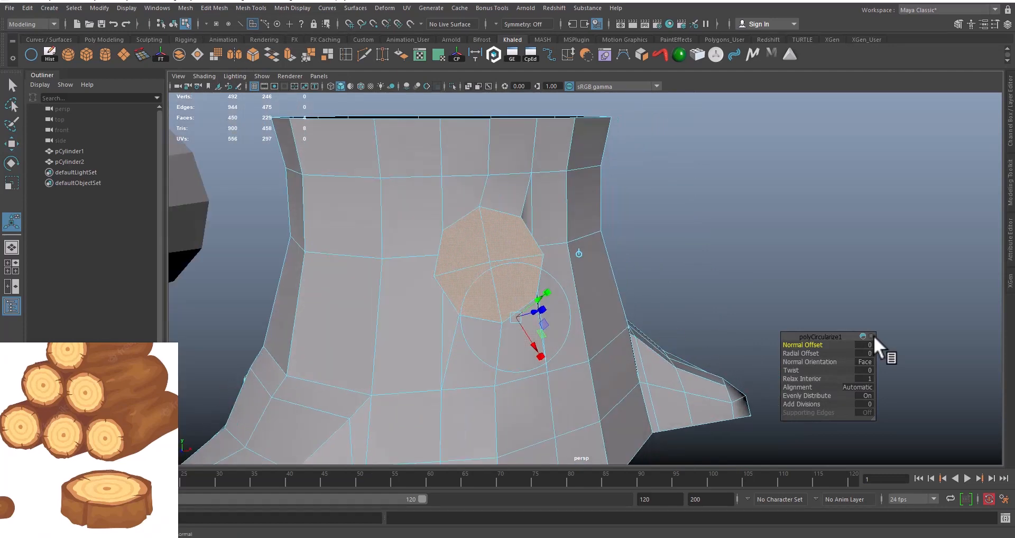
{"action": "left_click_drag", "start_coordinate": [799, 344], "coordinate": [808, 343]}
{"action": "key", "text": "ctrl+z"}
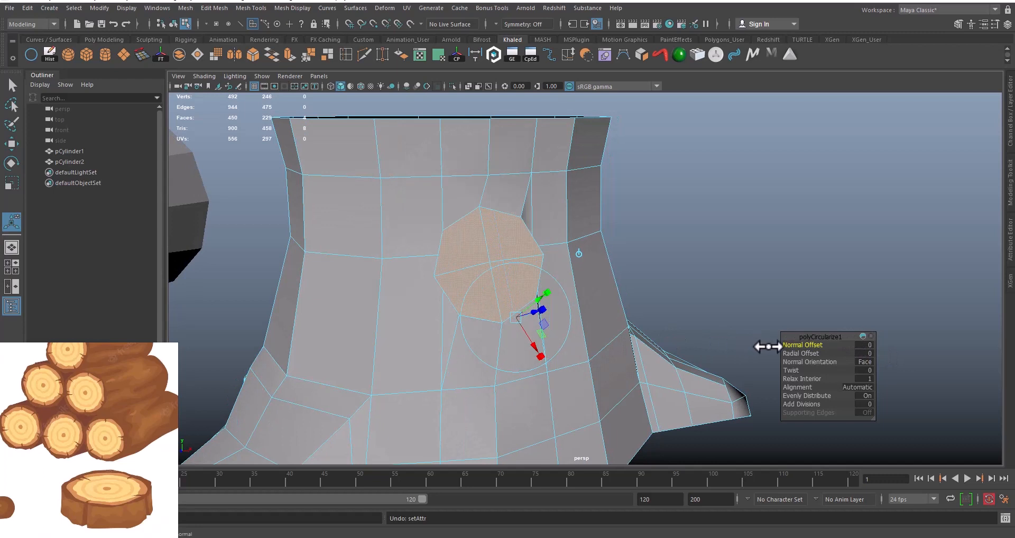
Try a twist of -5.6 on the circularized faces and check their edges up close
{"action": "left_click_drag", "start_coordinate": [800, 353], "coordinate": [819, 362]}
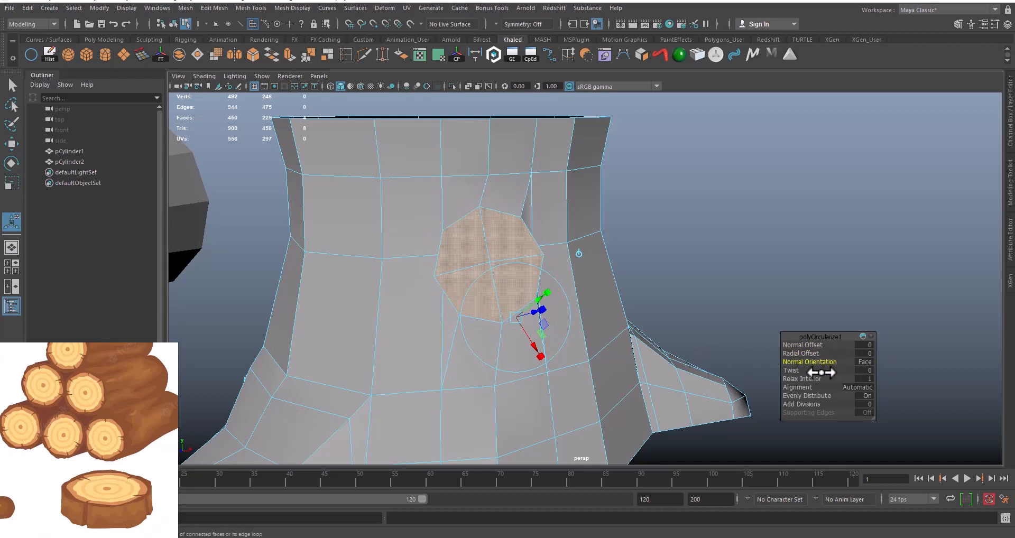
{"action": "left_click_drag", "start_coordinate": [799, 369], "coordinate": [768, 369]}
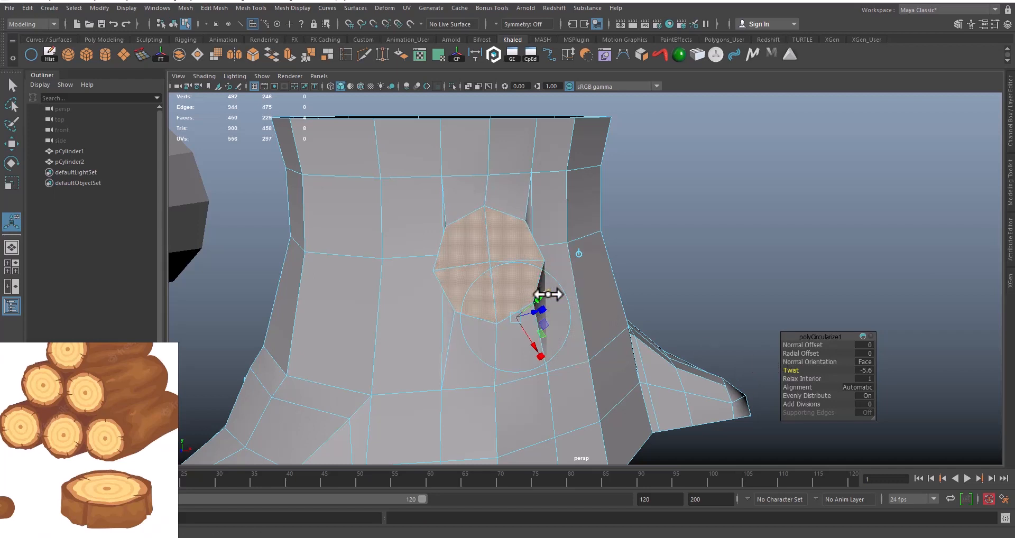
{"action": "left_click_drag", "start_coordinate": [518, 316], "coordinate": [442, 272]}
{"action": "right_click_drag", "start_coordinate": [427, 273], "coordinate": [584, 319], "text": "alt"}
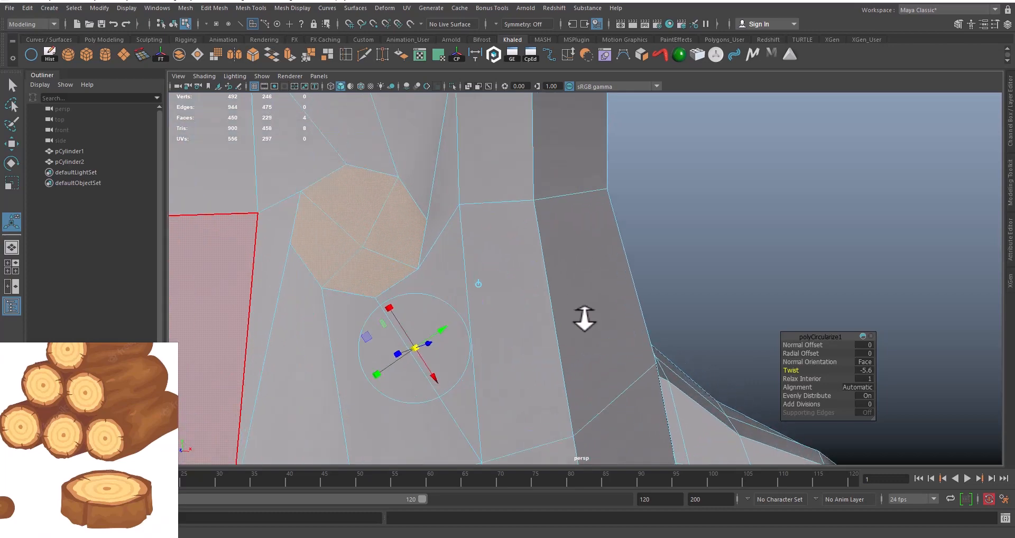
{"action": "middle_click_drag", "start_coordinate": [493, 297], "coordinate": [555, 312], "text": "alt"}
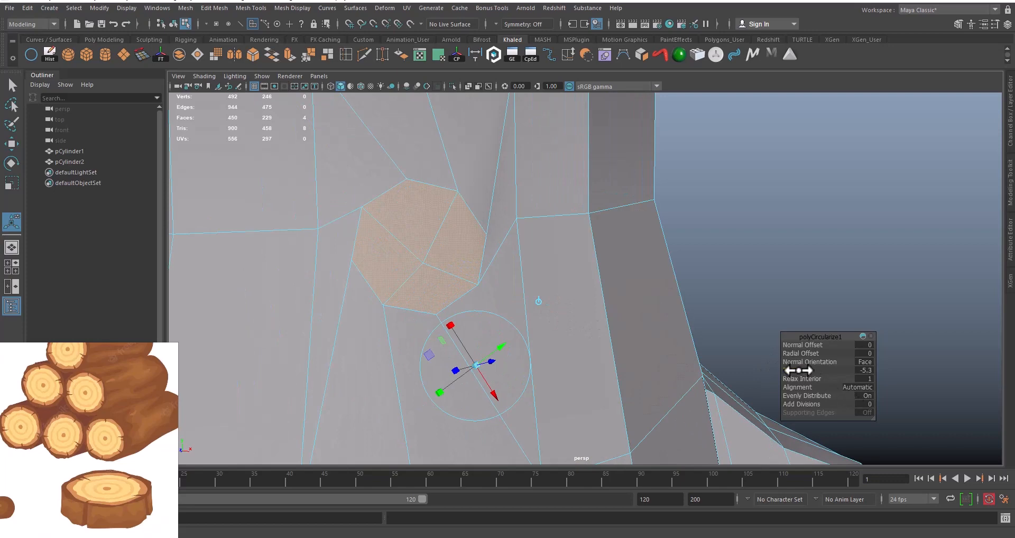
Set the twist of the circularized faces to 29.8 to line their edges up with the surrounding trunk edges
{"action": "left_click_drag", "start_coordinate": [815, 371], "coordinate": [956, 372]}
{"action": "scroll", "coordinate": [651, 338], "scroll_direction": "down", "scroll_amount": 5}
{"action": "middle_click_drag", "start_coordinate": [479, 347], "coordinate": [489, 319], "text": "alt"}
{"action": "right_click_drag", "start_coordinate": [465, 321], "coordinate": [493, 328], "text": "alt"}
{"action": "middle_click_drag", "start_coordinate": [472, 288], "coordinate": [484, 365], "text": "alt"}
{"action": "left_click_drag", "start_coordinate": [477, 364], "coordinate": [516, 358], "text": "alt"}
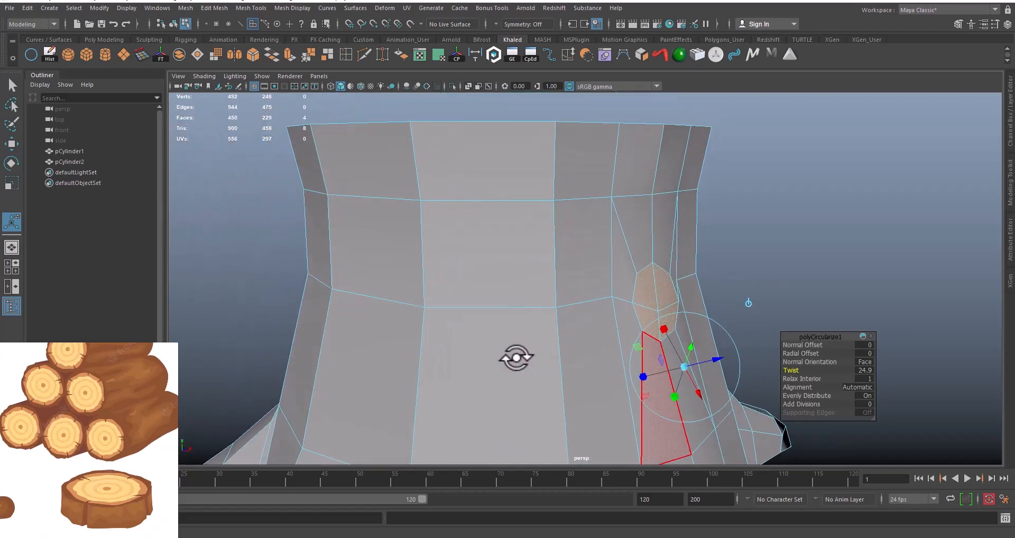
{"action": "right_click_drag", "start_coordinate": [553, 362], "coordinate": [560, 363], "text": "alt"}
{"action": "middle_click_drag", "start_coordinate": [560, 363], "coordinate": [481, 354], "text": "alt"}
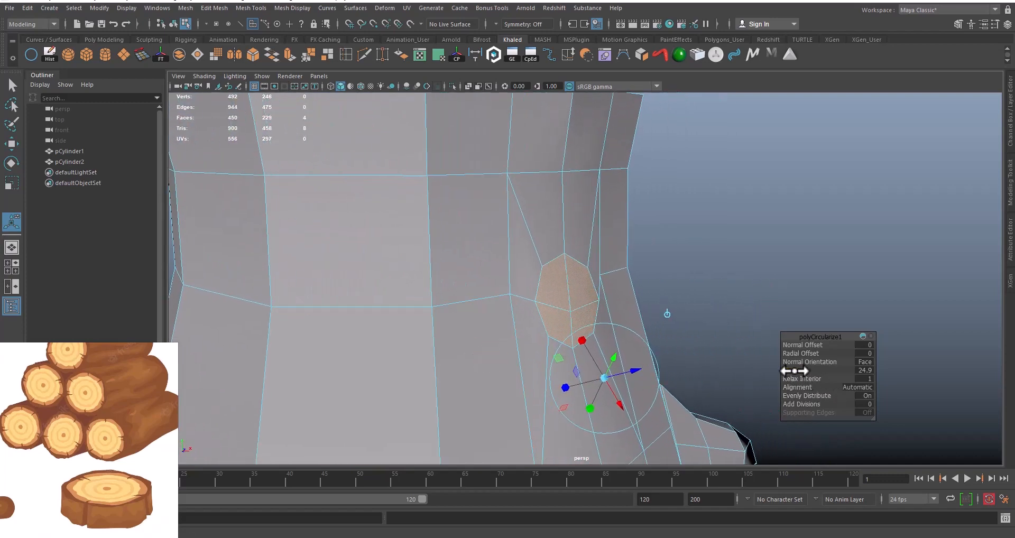
{"action": "left_click_drag", "start_coordinate": [800, 371], "coordinate": [834, 372]}
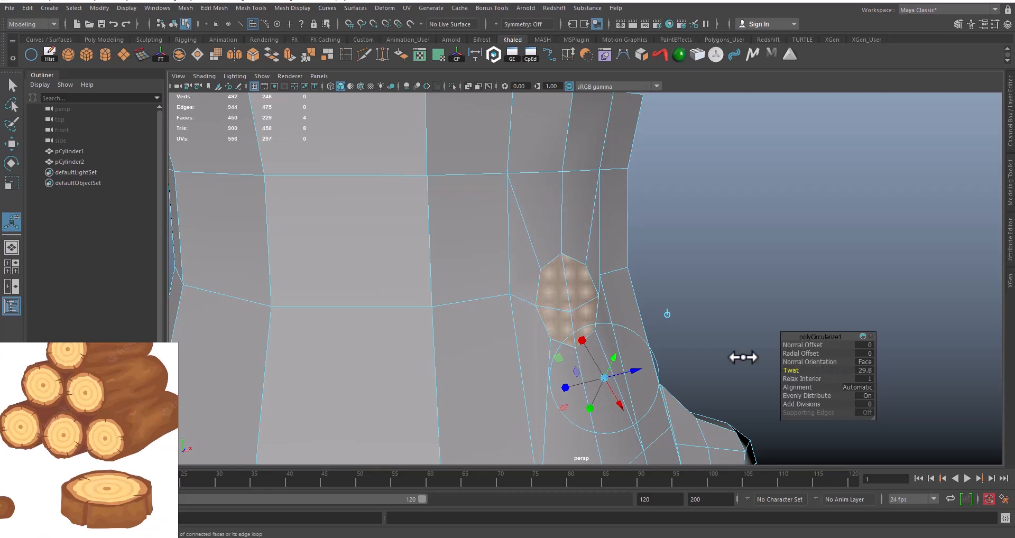
{"action": "scroll", "coordinate": [508, 332], "scroll_direction": "down", "scroll_amount": 5}
{"action": "left_click_drag", "start_coordinate": [510, 331], "coordinate": [485, 337], "text": "alt"}
{"action": "right_click_drag", "start_coordinate": [447, 342], "coordinate": [474, 339], "text": "alt"}
{"action": "middle_click_drag", "start_coordinate": [474, 339], "coordinate": [477, 345], "text": "alt"}
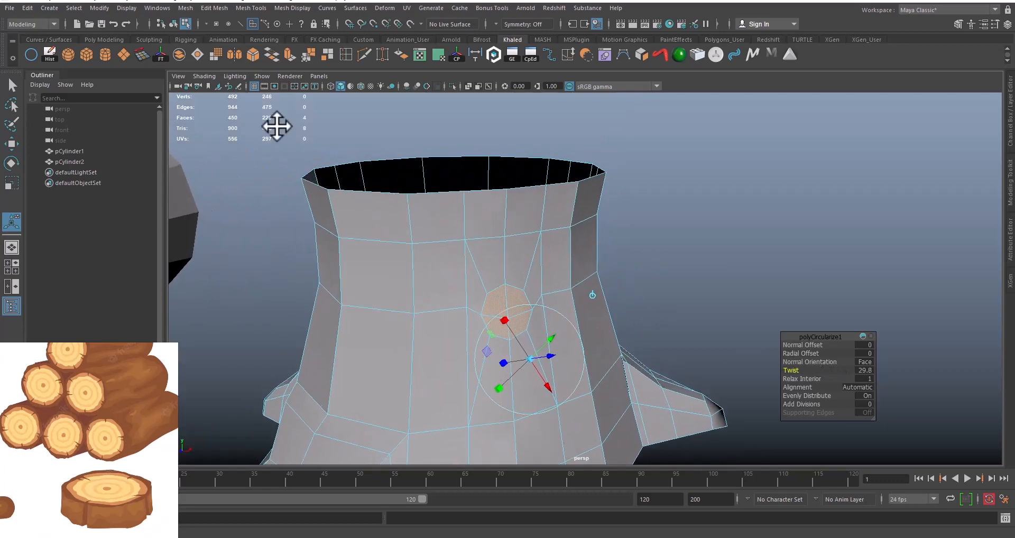
Extrude the circular faces and scale them slightly inward to create a narrow ring around them
{"action": "left_click", "coordinate": [217, 5]}
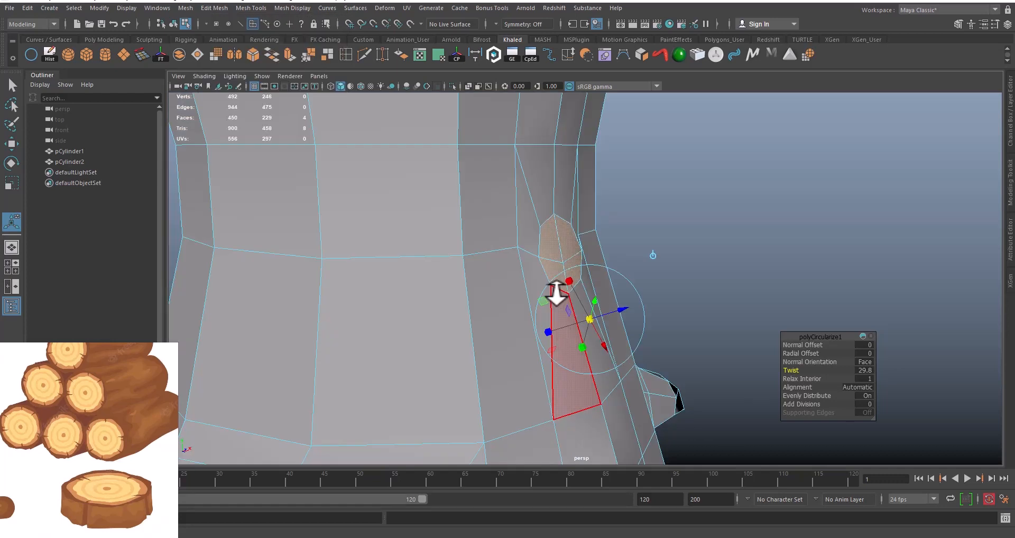
{"action": "key", "text": "ctrl+e"}
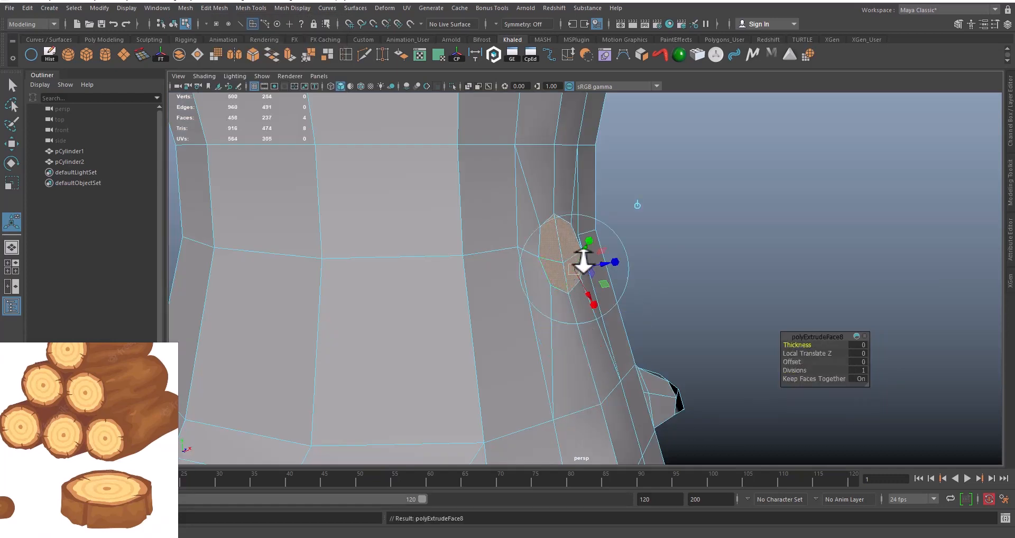
{"action": "left_click_drag", "start_coordinate": [602, 288], "coordinate": [510, 281], "text": "alt"}
{"action": "right_click_drag", "start_coordinate": [510, 280], "coordinate": [553, 303], "text": "alt"}
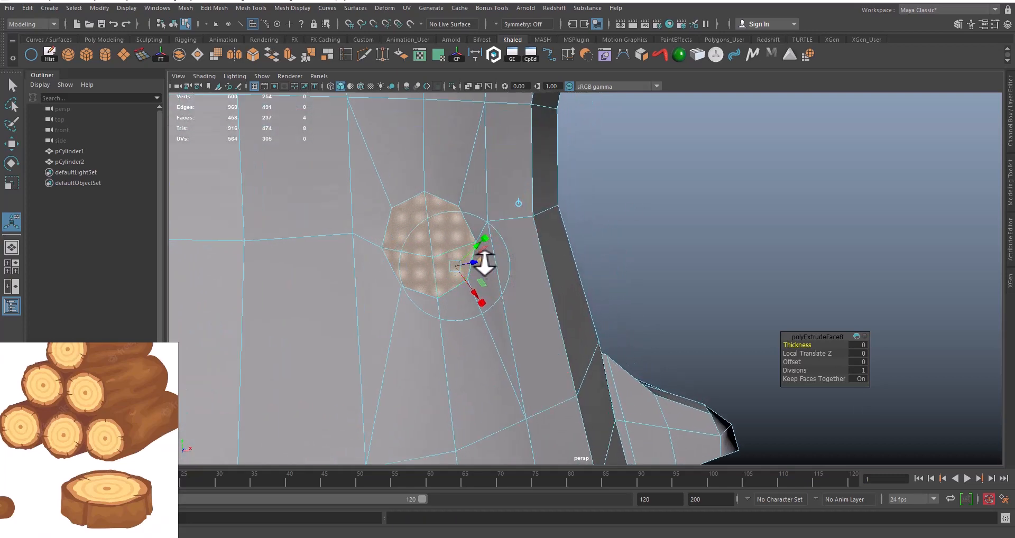
{"action": "middle_click_drag", "start_coordinate": [460, 287], "coordinate": [475, 307], "text": "alt"}
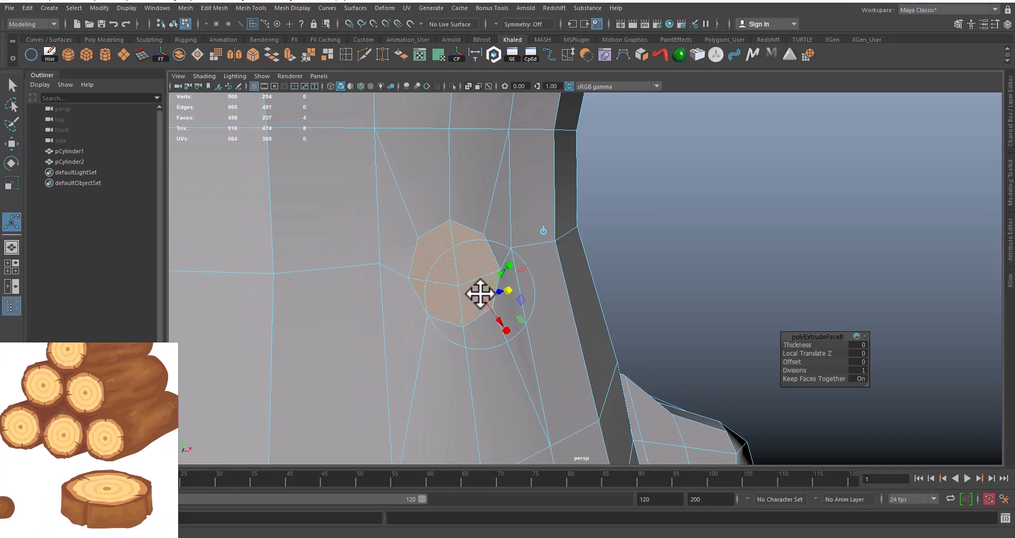
{"action": "left_click_drag", "start_coordinate": [479, 293], "coordinate": [471, 292]}
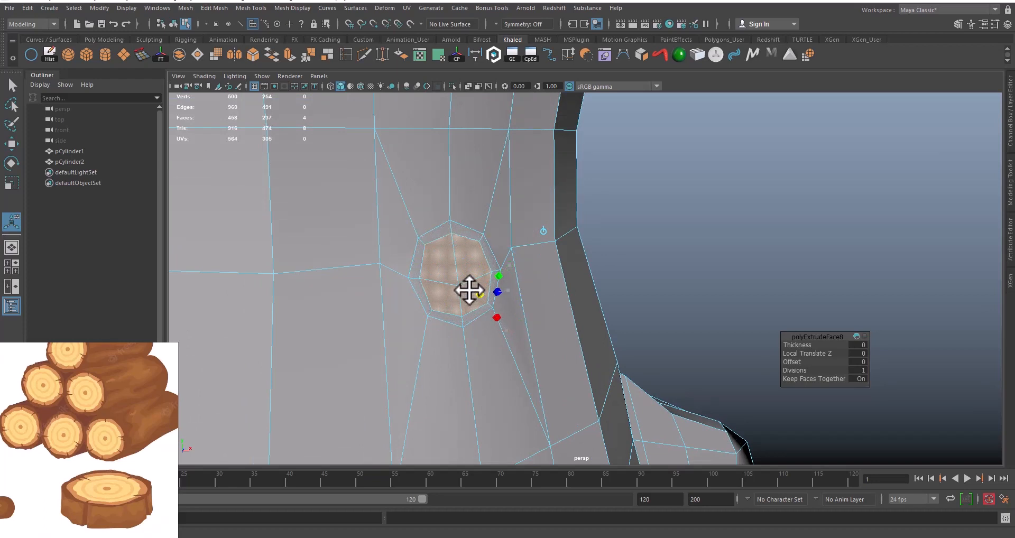
{"action": "left_click_drag", "start_coordinate": [468, 290], "coordinate": [468, 290]}
Delete the inner circular faces to open a round hole in the side of the trunk
{"action": "middle_click_drag", "start_coordinate": [465, 290], "coordinate": [485, 308], "text": "alt"}
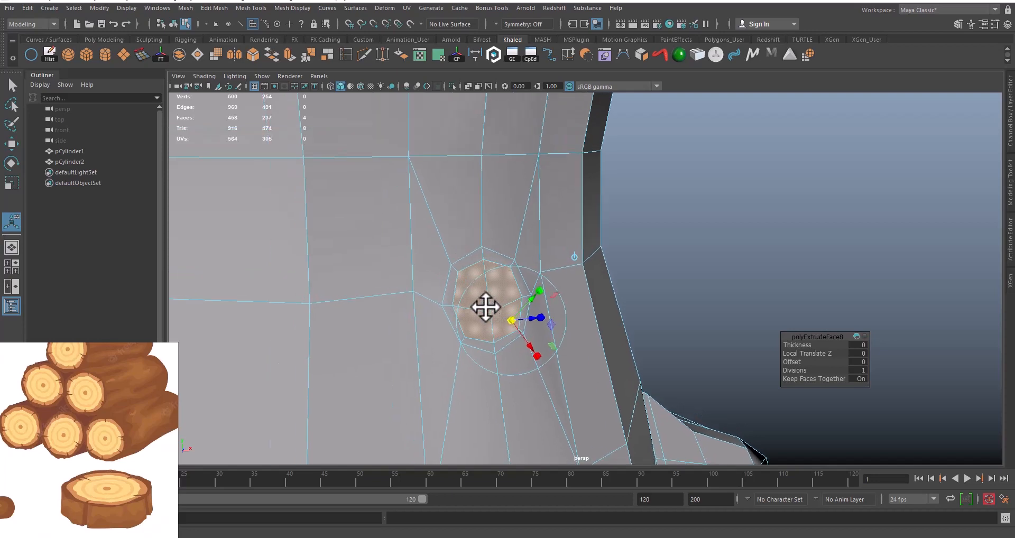
{"action": "right_click_drag", "start_coordinate": [449, 319], "coordinate": [528, 348], "text": "alt"}
{"action": "middle_click_drag", "start_coordinate": [482, 317], "coordinate": [533, 284], "text": "alt"}
{"action": "right_click_drag", "start_coordinate": [574, 291], "coordinate": [534, 291], "text": "alt"}
{"action": "middle_click_drag", "start_coordinate": [535, 292], "coordinate": [542, 278], "text": "alt"}
{"action": "right_click_drag", "start_coordinate": [541, 278], "coordinate": [513, 277], "text": "alt"}
{"action": "middle_click_drag", "start_coordinate": [513, 277], "coordinate": [492, 288], "text": "alt"}
{"action": "right_click_drag", "start_coordinate": [487, 298], "coordinate": [565, 308], "text": "alt"}
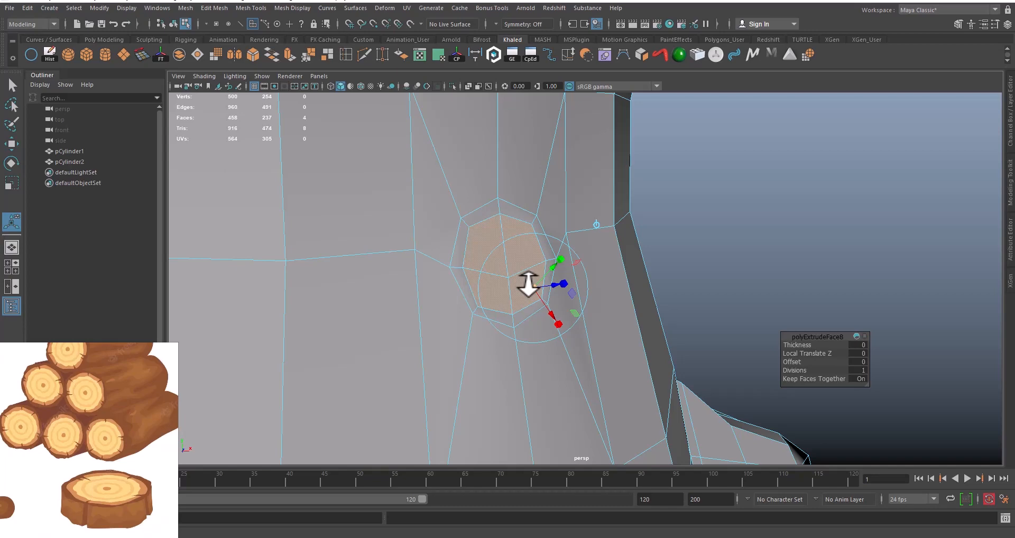
{"action": "key", "text": "Delete"}
Examine the shape of the round hole and its surrounding ring from several angles
{"action": "scroll", "coordinate": [527, 286], "scroll_direction": "down", "scroll_amount": 4}
{"action": "left_click_drag", "start_coordinate": [523, 286], "coordinate": [526, 299], "text": "alt"}
{"action": "middle_click_drag", "start_coordinate": [526, 300], "coordinate": [557, 326], "text": "alt"}
{"action": "scroll", "coordinate": [502, 283], "scroll_direction": "up", "scroll_amount": 5}
{"action": "mouse_move", "coordinate": [557, 325]}
{"action": "left_mouse_down", "text": "alt"}
{"action": "mouse_move", "coordinate": [557, 283]}
{"action": "mouse_move", "coordinate": [543, 324]}
{"action": "left_mouse_up", "text": "alt"}
{"action": "scroll", "coordinate": [541, 233], "scroll_direction": "down", "scroll_amount": 5}
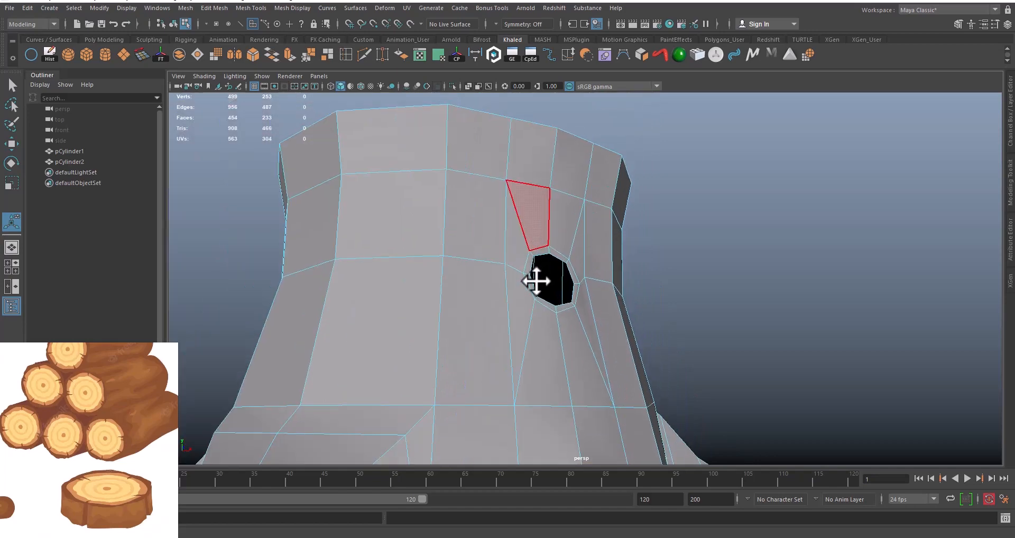
{"action": "middle_click_drag", "start_coordinate": [536, 282], "coordinate": [538, 288], "text": "alt"}
{"action": "left_click_drag", "start_coordinate": [539, 288], "coordinate": [523, 284], "text": "alt"}
{"action": "right_click_drag", "start_coordinate": [470, 312], "coordinate": [685, 346], "text": "alt"}
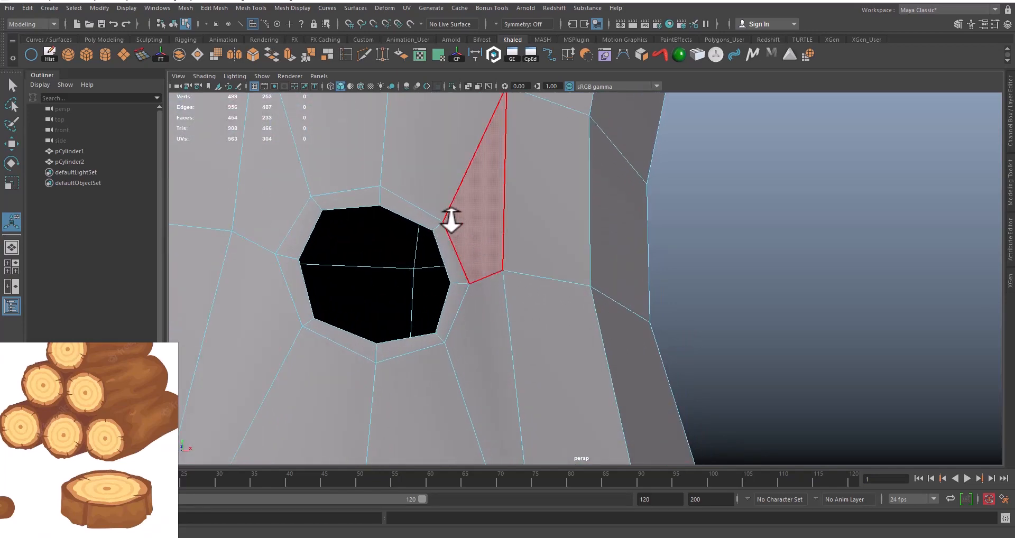
Select the border edge loop of the trunk's round hole and extrude it inward with a local Z translation of 2.5
{"action": "right_click_drag", "start_coordinate": [451, 220], "coordinate": [455, 188]}
{"action": "middle_click_drag", "start_coordinate": [448, 220], "coordinate": [474, 222], "text": "alt"}
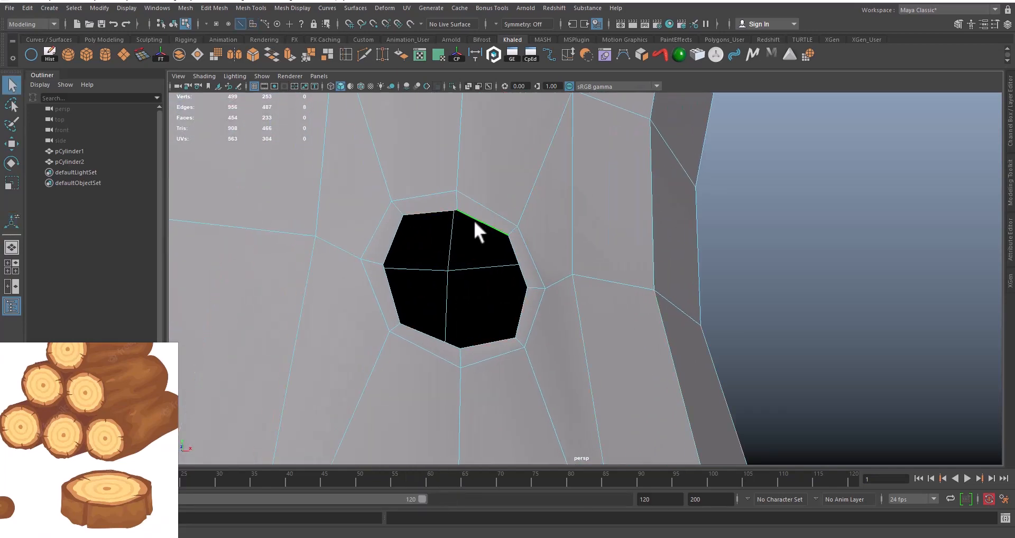
{"action": "left_click_drag", "start_coordinate": [466, 246], "coordinate": [542, 279], "text": "alt"}
{"action": "scroll", "coordinate": [542, 279], "scroll_direction": "down", "scroll_amount": 2}
{"action": "middle_click_drag", "start_coordinate": [543, 279], "coordinate": [470, 271], "text": "alt"}
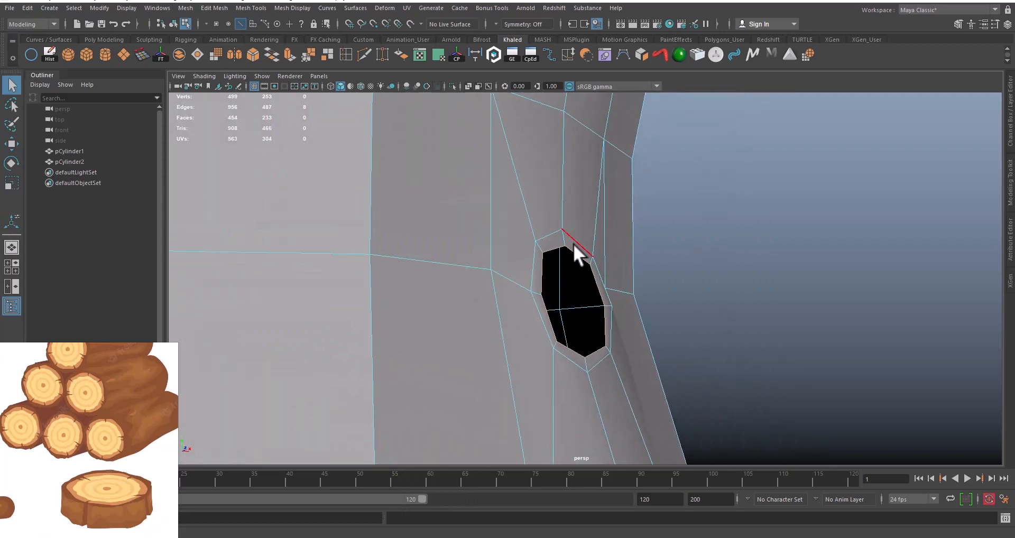
{"action": "double_click", "coordinate": [553, 243]}
{"action": "middle_click_drag", "start_coordinate": [550, 267], "coordinate": [487, 233], "text": "alt"}
{"action": "left_click_drag", "start_coordinate": [487, 234], "coordinate": [528, 271], "text": "alt"}
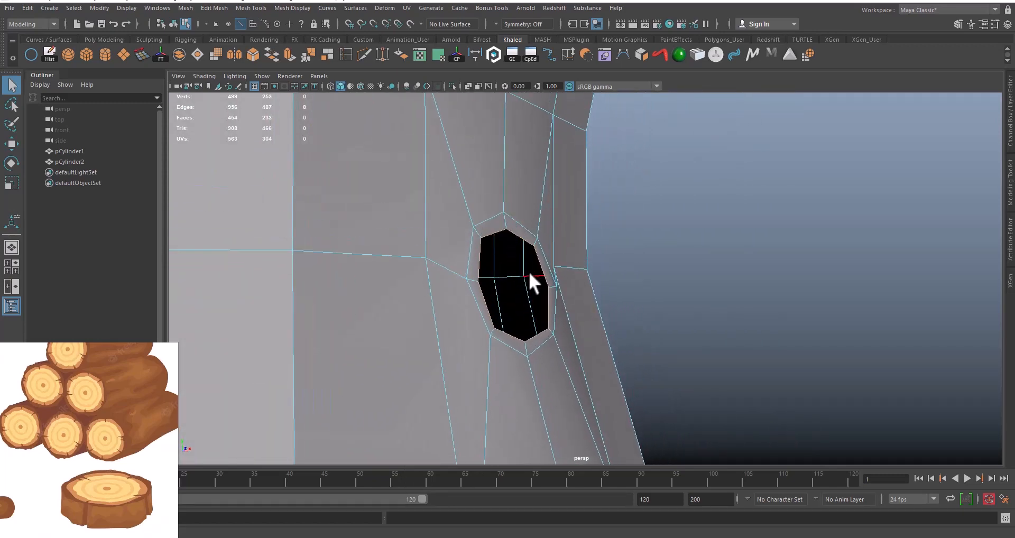
{"action": "key", "text": "ctrl+e"}
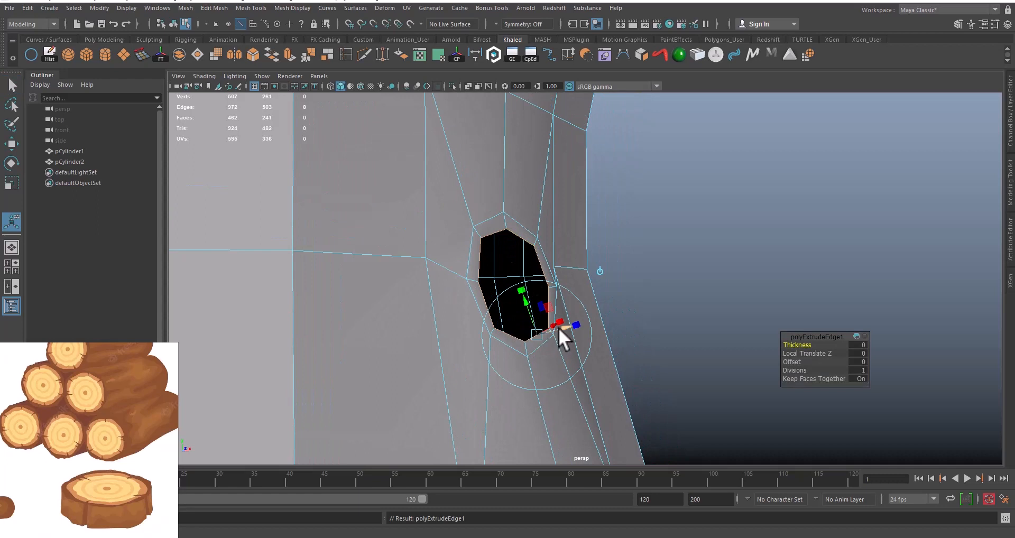
{"action": "mouse_move", "coordinate": [558, 327]}
{"action": "left_mouse_down"}
{"action": "mouse_move", "coordinate": [582, 326]}
{"action": "mouse_move", "coordinate": [576, 317]}
{"action": "left_mouse_up"}
Check the extruded hole wall from around the trunk and fine-tune how deep it reaches inside
{"action": "right_click_drag", "start_coordinate": [575, 317], "coordinate": [445, 338], "text": "alt"}
{"action": "middle_click_drag", "start_coordinate": [445, 338], "coordinate": [483, 301], "text": "alt"}
{"action": "left_click_drag", "start_coordinate": [540, 270], "coordinate": [536, 300], "text": "alt"}
{"action": "middle_click_drag", "start_coordinate": [536, 301], "coordinate": [482, 243], "text": "alt"}
{"action": "right_click_drag", "start_coordinate": [482, 243], "coordinate": [433, 278], "text": "alt"}
{"action": "middle_click_drag", "start_coordinate": [433, 278], "coordinate": [462, 314], "text": "alt"}
{"action": "left_click_drag", "start_coordinate": [462, 314], "coordinate": [494, 294], "text": "alt"}
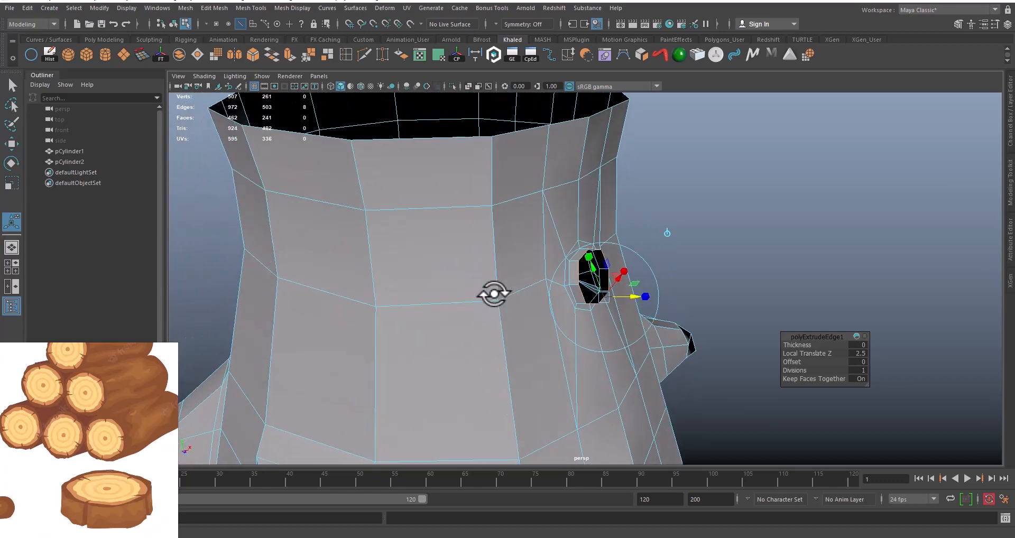
{"action": "right_click_drag", "start_coordinate": [496, 295], "coordinate": [579, 335], "text": "alt"}
{"action": "left_click_drag", "start_coordinate": [641, 309], "coordinate": [637, 310]}
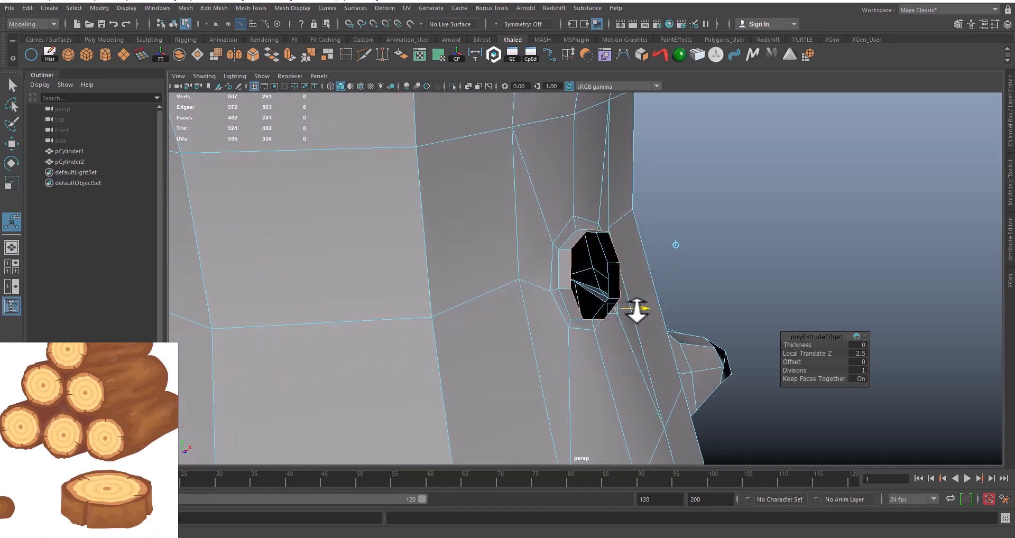
Return to object mode, deselect the stump and examine it beside the lying log
{"action": "right_click_drag", "start_coordinate": [469, 190], "coordinate": [514, 177]}
{"action": "key", "text": "q"}
{"action": "left_click", "coordinate": [655, 195]}
{"action": "right_click_drag", "start_coordinate": [569, 224], "coordinate": [543, 288], "text": "alt"}
{"action": "middle_click_drag", "start_coordinate": [543, 288], "coordinate": [544, 243], "text": "alt"}
{"action": "left_click_drag", "start_coordinate": [605, 274], "coordinate": [457, 272], "text": "alt"}
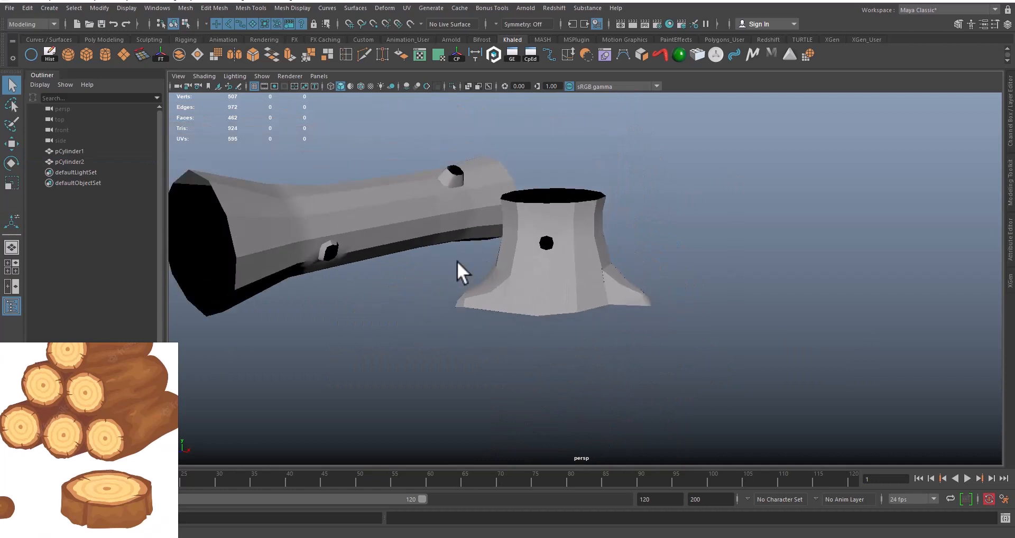
{"action": "middle_click_drag", "start_coordinate": [457, 272], "coordinate": [566, 276], "text": "alt"}
{"action": "left_click_drag", "start_coordinate": [567, 277], "coordinate": [636, 277], "text": "alt"}
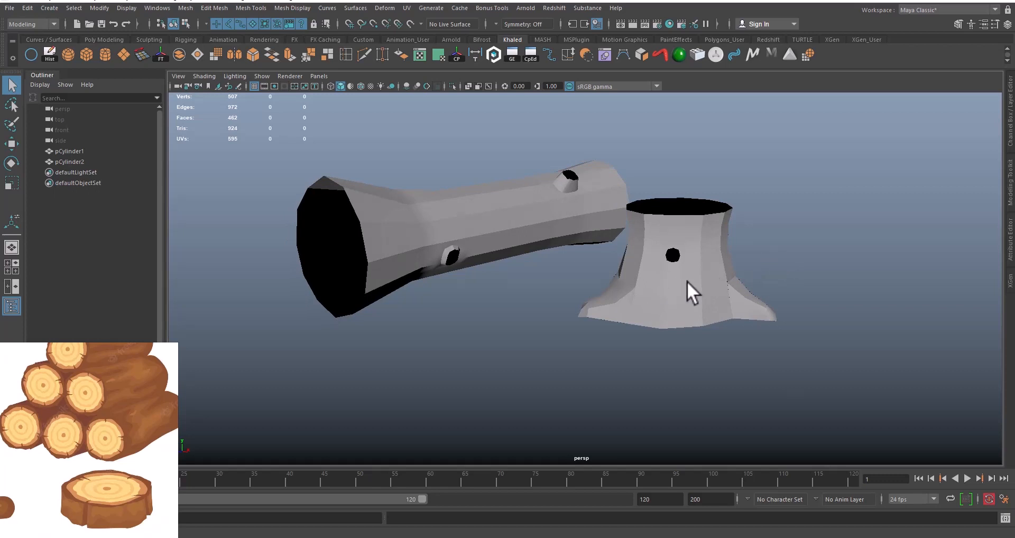
Edit the lying log's vertices and move rim vertices at its narrower end to make the edge uneven
{"action": "left_click_drag", "start_coordinate": [595, 283], "coordinate": [616, 306], "text": "alt"}
{"action": "middle_click_drag", "start_coordinate": [617, 306], "coordinate": [407, 292], "text": "alt"}
{"action": "right_click_drag", "start_coordinate": [407, 292], "coordinate": [595, 263], "text": "alt"}
{"action": "left_click", "coordinate": [595, 262]}
{"action": "middle_click_drag", "start_coordinate": [595, 262], "coordinate": [685, 293], "text": "alt"}
{"action": "right_click_drag", "start_coordinate": [721, 259], "coordinate": [685, 248]}
{"action": "middle_click_drag", "start_coordinate": [677, 249], "coordinate": [637, 292], "text": "alt"}
{"action": "right_click_drag", "start_coordinate": [637, 292], "coordinate": [851, 325], "text": "alt"}
{"action": "left_click_drag", "start_coordinate": [851, 325], "coordinate": [717, 269], "text": "alt"}
{"action": "key", "text": "w"}
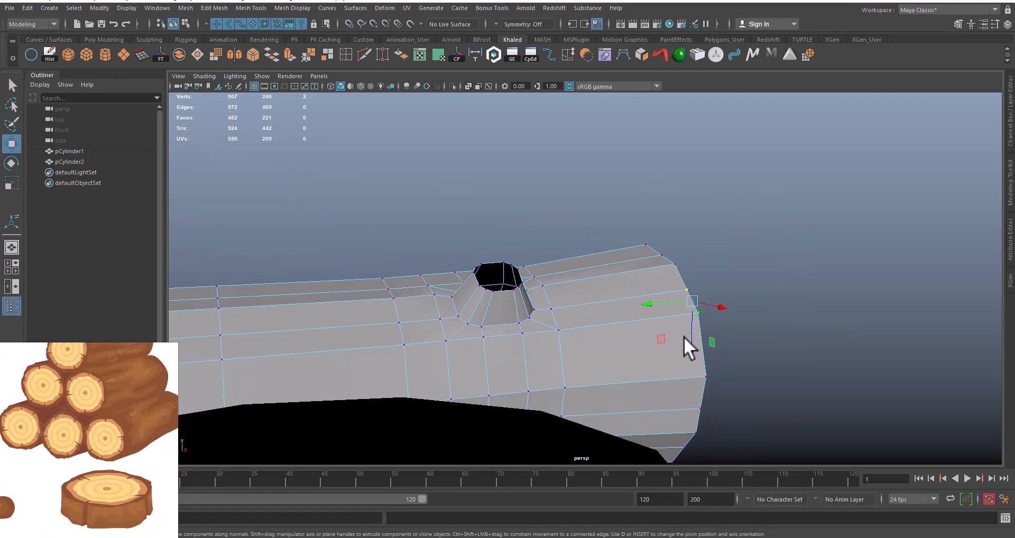
{"action": "left_click_drag", "start_coordinate": [629, 348], "coordinate": [714, 304], "text": "alt"}
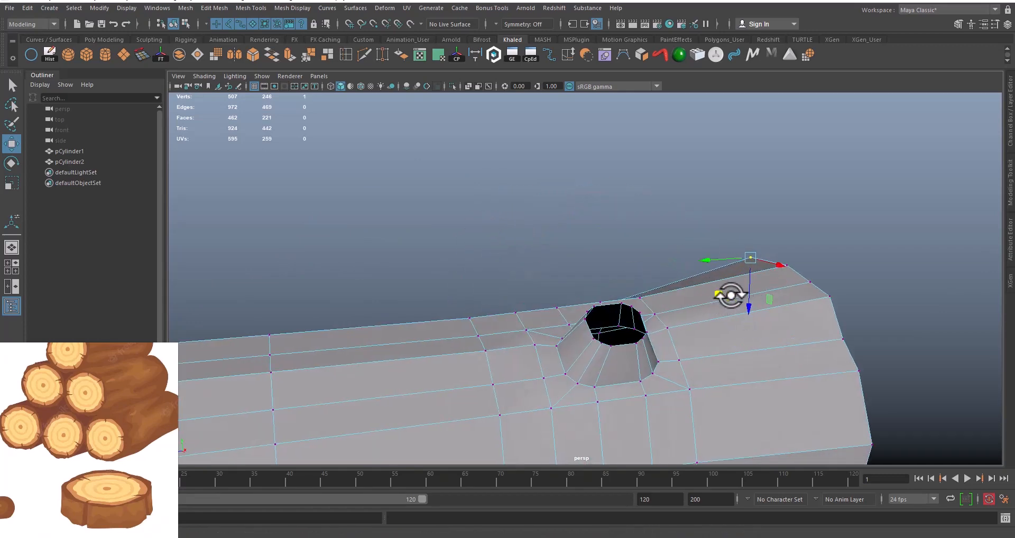
Offset more single vertices around the far side of the narrower log end's rim
{"action": "left_click_drag", "start_coordinate": [730, 296], "coordinate": [318, 324], "text": "alt"}
{"action": "scroll", "coordinate": [624, 354], "scroll_direction": "down", "scroll_amount": 3}
{"action": "left_click", "coordinate": [470, 234]}
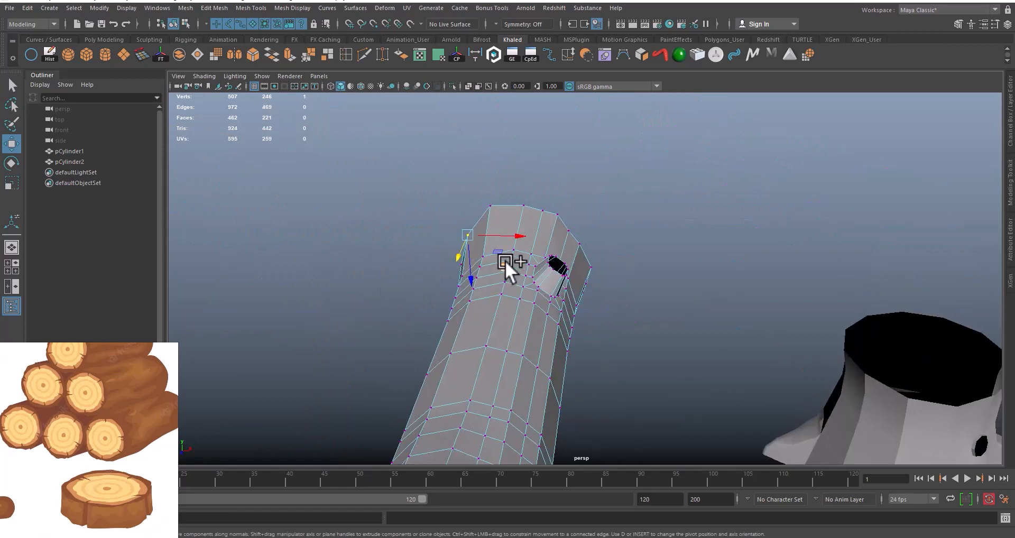
{"action": "left_click_drag", "start_coordinate": [505, 263], "coordinate": [511, 265]}
{"action": "scroll", "coordinate": [453, 280], "scroll_direction": "down", "scroll_amount": 2}
{"action": "left_click_drag", "start_coordinate": [451, 280], "coordinate": [522, 389], "text": "alt"}
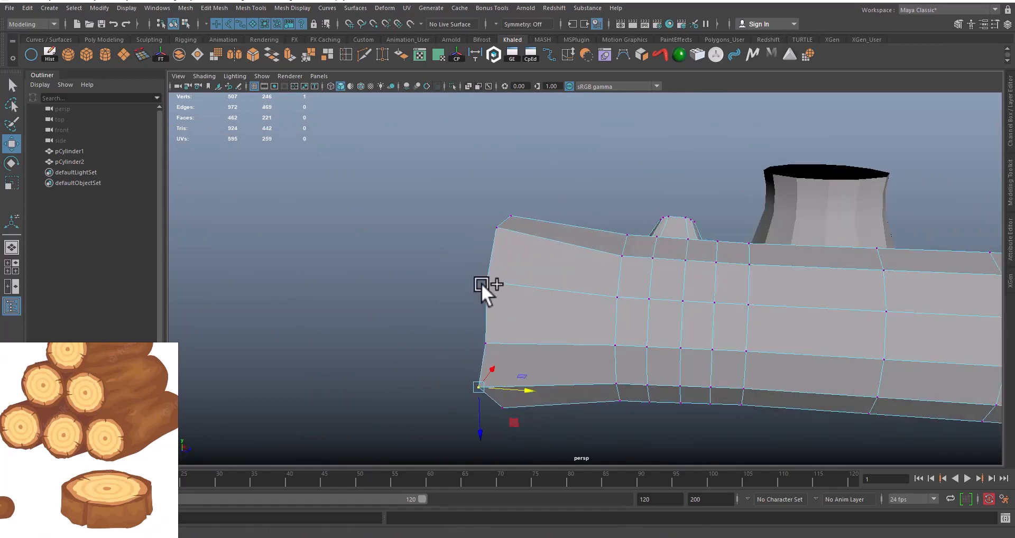
{"action": "left_click", "coordinate": [481, 284]}
{"action": "scroll", "coordinate": [703, 329], "scroll_direction": "down", "scroll_amount": 5}
Move individual rim vertices on the log's flared end lengthwise to break up its straight edge
{"action": "left_click_drag", "start_coordinate": [703, 330], "coordinate": [554, 312], "text": "alt"}
{"action": "scroll", "coordinate": [553, 312], "scroll_direction": "up", "scroll_amount": 5}
{"action": "left_click_drag", "start_coordinate": [661, 301], "coordinate": [709, 298], "text": "alt"}
{"action": "left_click", "coordinate": [678, 222]}
{"action": "left_click_drag", "start_coordinate": [661, 230], "coordinate": [740, 300]}
{"action": "scroll", "coordinate": [648, 233], "scroll_direction": "down", "scroll_amount": 5}
{"action": "scroll", "coordinate": [740, 300], "scroll_direction": "up", "scroll_amount": 4}
{"action": "left_click", "coordinate": [654, 284]}
{"action": "left_click_drag", "start_coordinate": [636, 283], "coordinate": [571, 291]}
{"action": "scroll", "coordinate": [637, 315], "scroll_direction": "down", "scroll_amount": 5}
{"action": "scroll", "coordinate": [571, 292], "scroll_direction": "up", "scroll_amount": 5}
{"action": "left_click", "coordinate": [505, 286]}
{"action": "left_click_drag", "start_coordinate": [483, 289], "coordinate": [492, 288]}
{"action": "scroll", "coordinate": [508, 307], "scroll_direction": "down", "scroll_amount": 2}
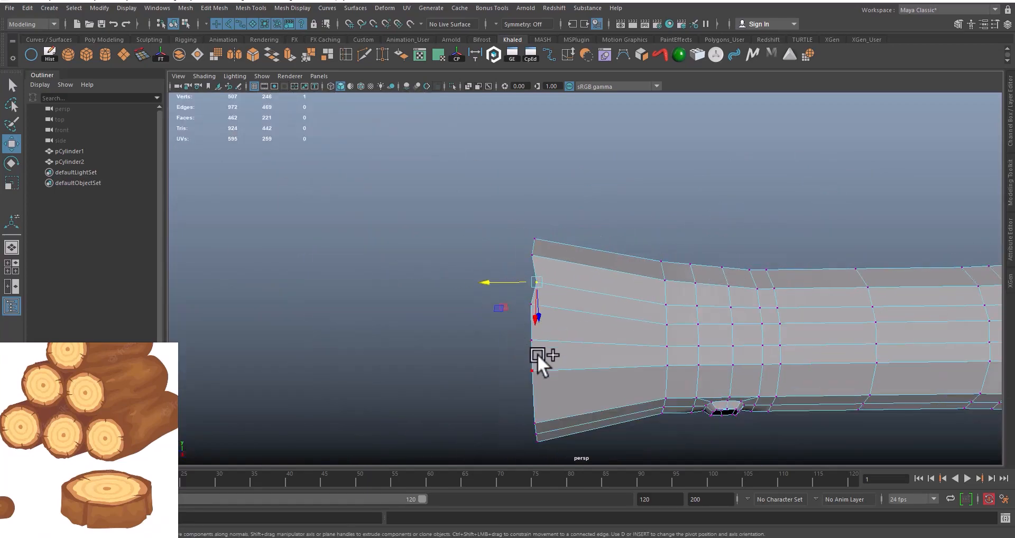
Reshape the remaining rim vertices of the flared log end into an irregular, indented outline
{"action": "left_click_drag", "start_coordinate": [537, 354], "coordinate": [553, 316], "text": "alt"}
{"action": "left_click_drag", "start_coordinate": [538, 290], "coordinate": [423, 243]}
{"action": "left_click_drag", "start_coordinate": [368, 209], "coordinate": [550, 209]}
{"action": "left_click", "coordinate": [606, 241]}
{"action": "left_click_drag", "start_coordinate": [641, 239], "coordinate": [491, 328]}
{"action": "left_click", "coordinate": [620, 335]}
Edit the stump's vertices and shift single vertices on its top rim up or down to roughen the edge
{"action": "left_click", "coordinate": [490, 328]}
{"action": "key", "text": "f"}
{"action": "key", "text": "F9"}
{"action": "left_click", "coordinate": [426, 212]}
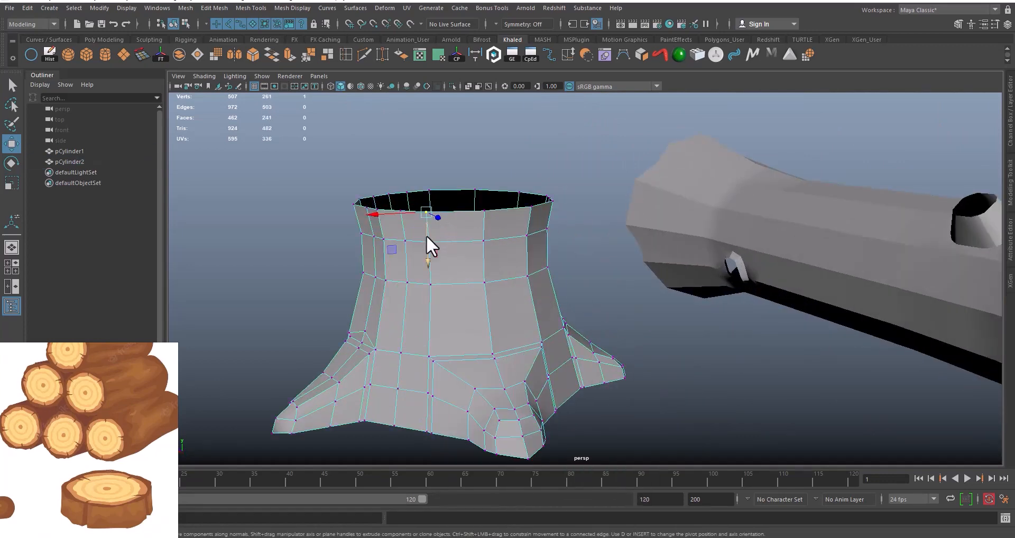
{"action": "left_click_drag", "start_coordinate": [426, 236], "coordinate": [597, 263], "text": "alt"}
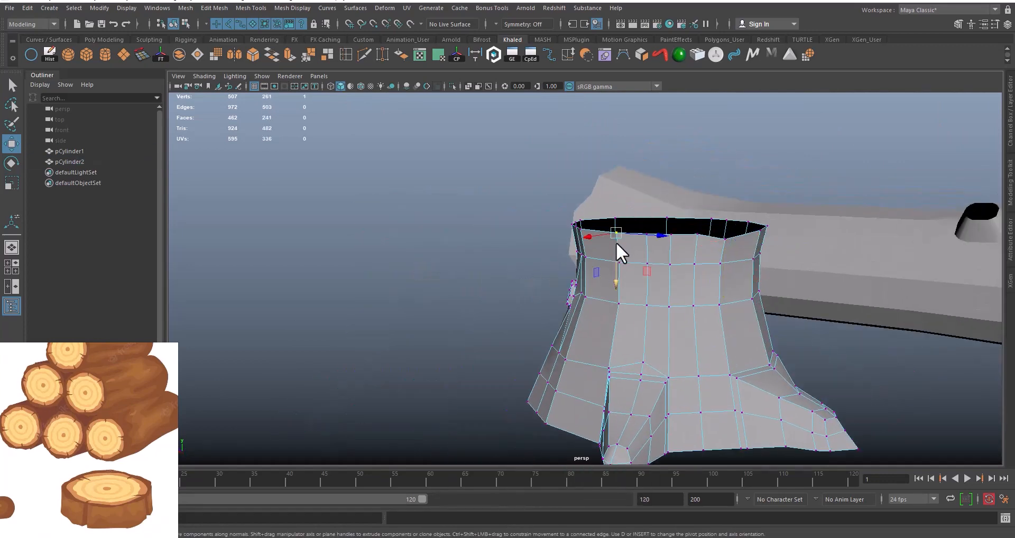
{"action": "left_click_drag", "start_coordinate": [617, 246], "coordinate": [716, 256], "text": "alt"}
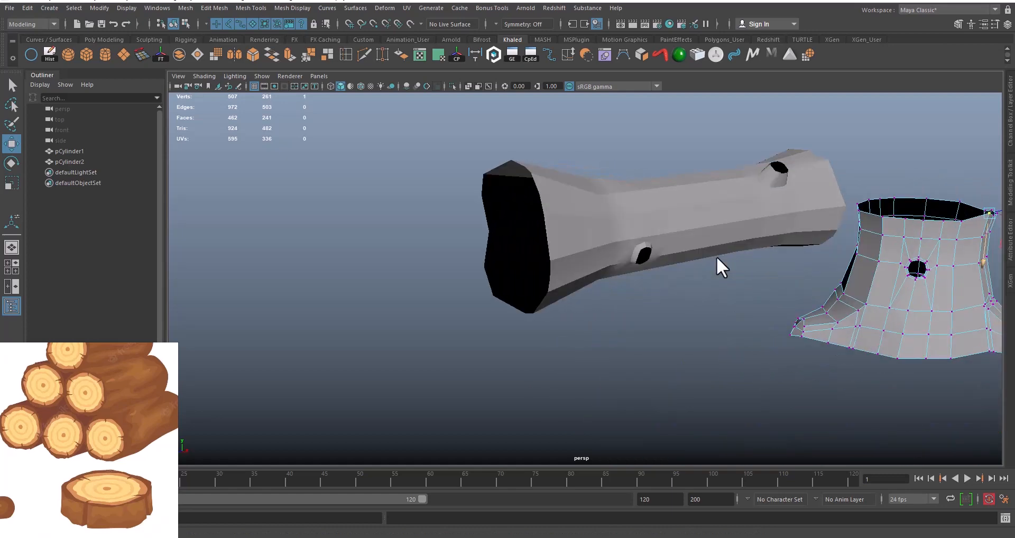
Offset further top-rim vertices on the hole side and around the back of the stump for an uneven cut
{"action": "middle_click_drag", "start_coordinate": [839, 252], "coordinate": [576, 260], "text": "alt"}
{"action": "right_click_drag", "start_coordinate": [576, 260], "coordinate": [674, 306], "text": "alt"}
{"action": "middle_click_drag", "start_coordinate": [689, 273], "coordinate": [613, 321], "text": "alt"}
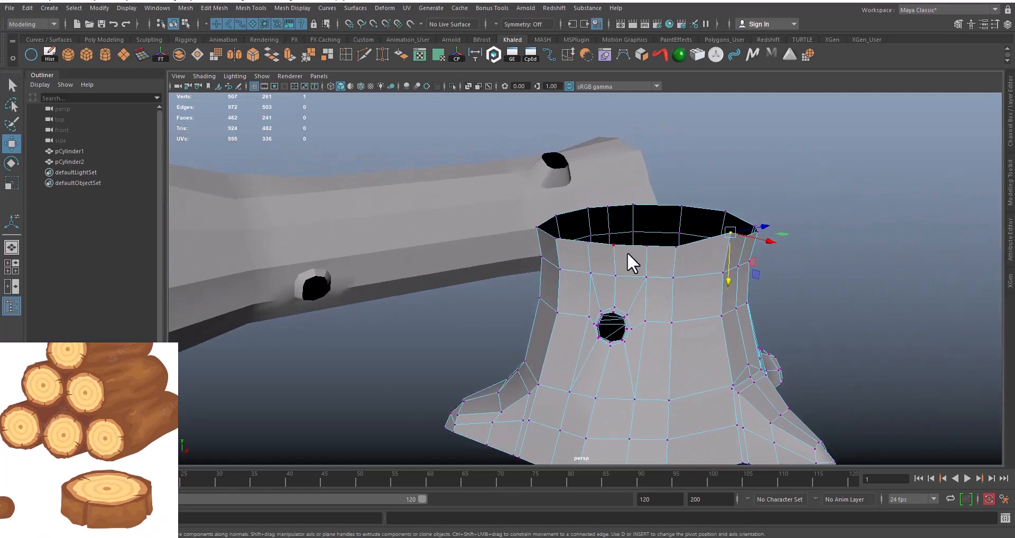
{"action": "scroll", "coordinate": [691, 306], "scroll_direction": "down", "scroll_amount": 6}
{"action": "left_click_drag", "start_coordinate": [696, 326], "coordinate": [565, 321], "text": "alt"}
{"action": "right_click_drag", "start_coordinate": [565, 321], "coordinate": [539, 244], "text": "alt"}
{"action": "left_click_drag", "start_coordinate": [539, 244], "coordinate": [744, 282], "text": "alt"}
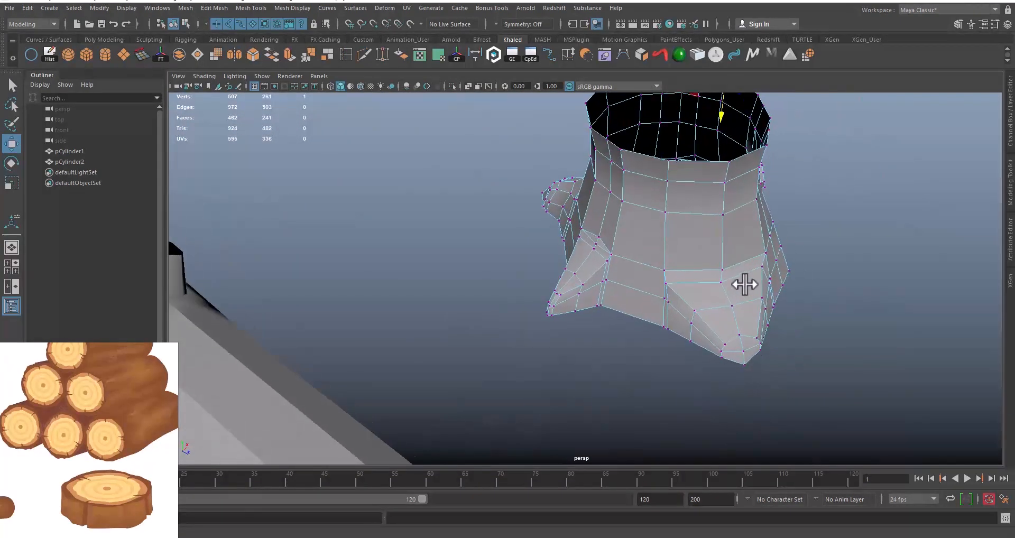
{"action": "right_click_drag", "start_coordinate": [743, 283], "coordinate": [644, 267], "text": "alt"}
{"action": "left_click_drag", "start_coordinate": [643, 266], "coordinate": [580, 260], "text": "alt"}
{"action": "key", "text": "f"}
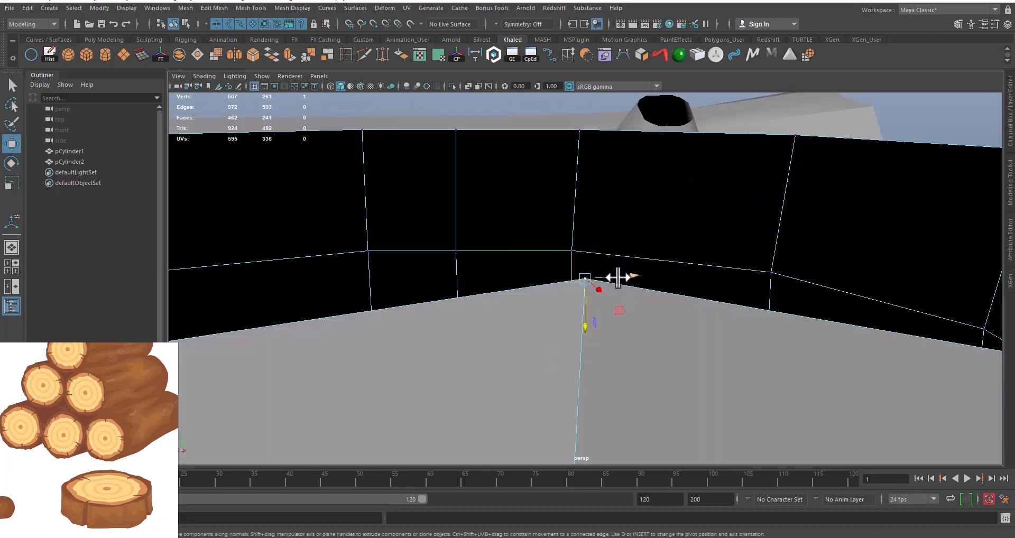
Move individual vertices around the stump's top rim up and down to give it an uneven, jagged edge
{"action": "scroll", "coordinate": [616, 291], "scroll_direction": "down", "scroll_amount": 3}
{"action": "scroll", "coordinate": [616, 305], "scroll_direction": "down", "scroll_amount": 5}
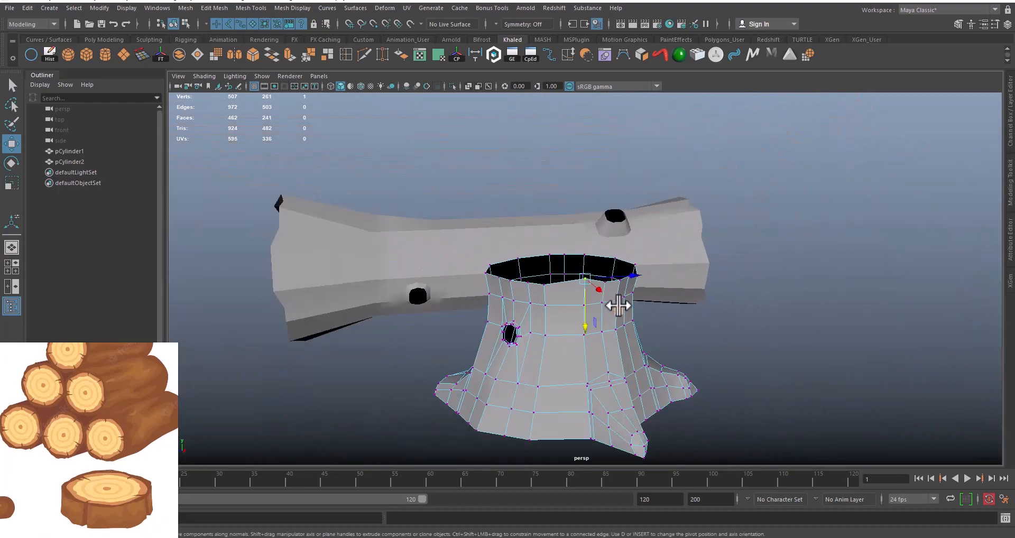
{"action": "left_click_drag", "start_coordinate": [612, 303], "coordinate": [535, 233], "text": "alt"}
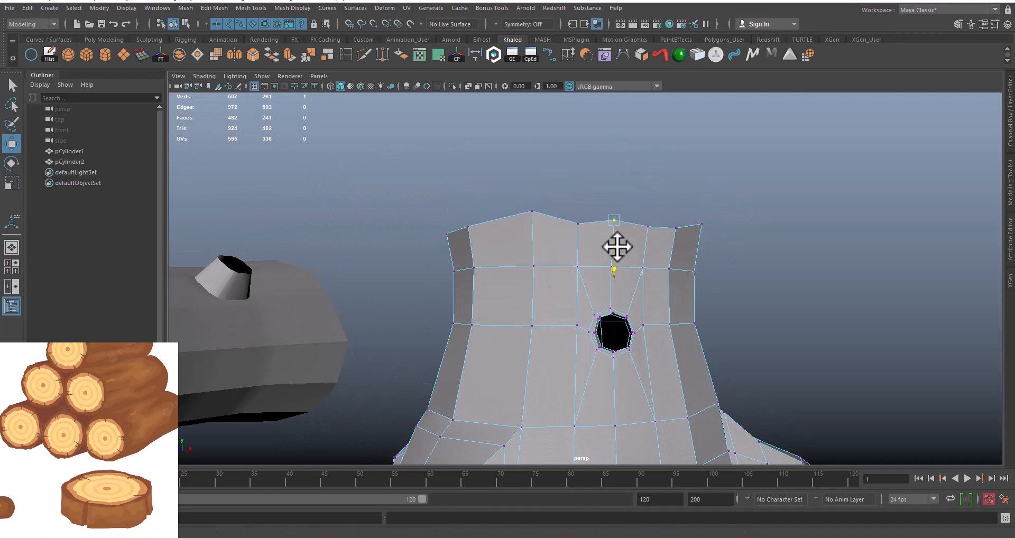
{"action": "left_click_drag", "start_coordinate": [499, 257], "coordinate": [551, 235], "text": "alt"}
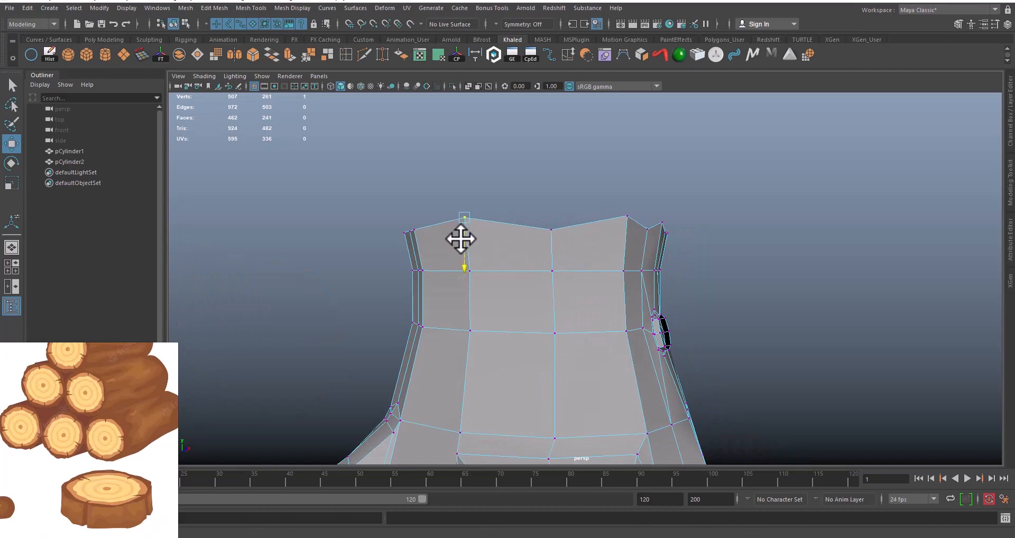
{"action": "left_click_drag", "start_coordinate": [460, 239], "coordinate": [538, 267], "text": "alt"}
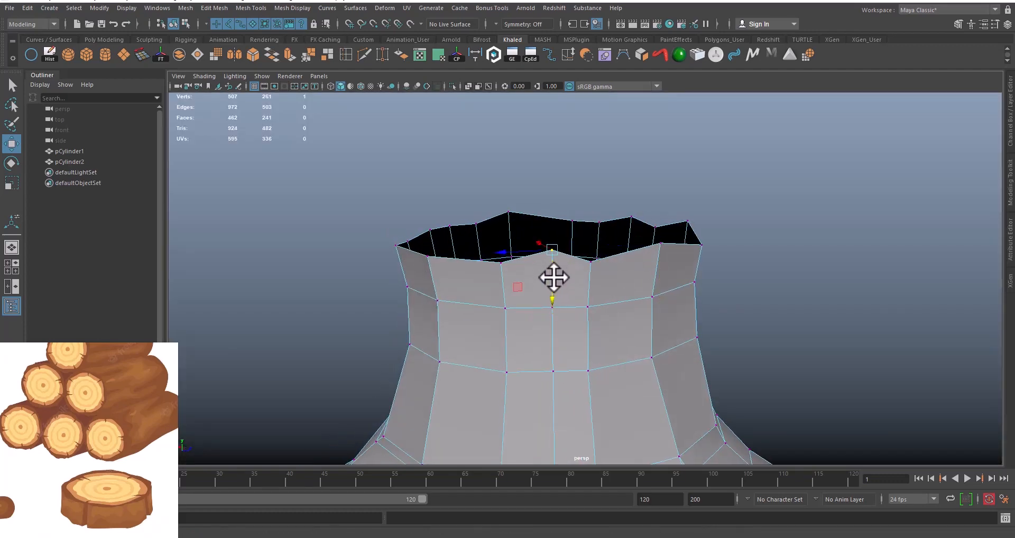
{"action": "mouse_move", "coordinate": [554, 277]}
{"action": "left_mouse_down", "text": "alt"}
{"action": "mouse_move", "coordinate": [532, 281]}
{"action": "mouse_move", "coordinate": [550, 267]}
{"action": "left_mouse_up", "text": "alt"}
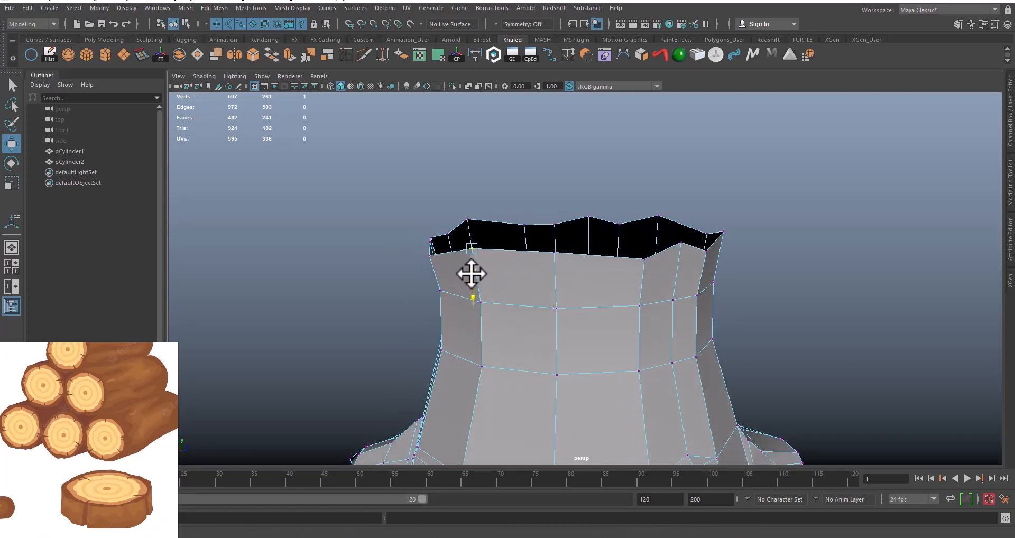
{"action": "left_click_drag", "start_coordinate": [474, 270], "coordinate": [592, 255], "text": "alt"}
{"action": "right_click_drag", "start_coordinate": [594, 257], "coordinate": [625, 239]}
Insert an edge loop around the fallen log in the long section between its wide flared end and the trunk
{"action": "left_click_drag", "start_coordinate": [573, 288], "coordinate": [464, 340], "text": "alt"}
{"action": "left_click", "coordinate": [461, 328]}
{"action": "scroll", "coordinate": [461, 328], "scroll_direction": "up", "scroll_amount": 3}
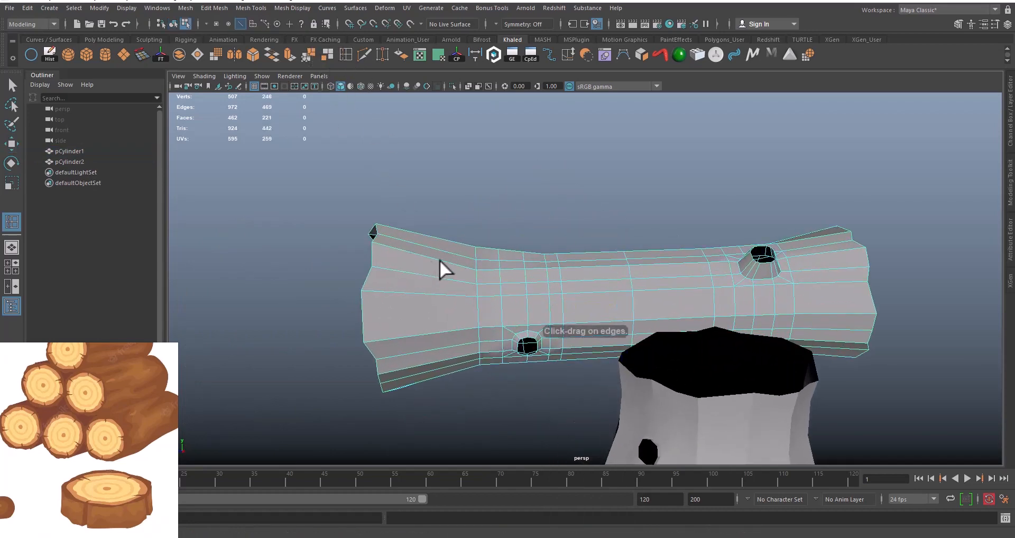
{"action": "left_click_drag", "start_coordinate": [429, 258], "coordinate": [408, 280]}
Select the new edge loop near the log's wide flared end and scale it to smooth the flare
{"action": "key", "text": "w"}
{"action": "double_click", "coordinate": [471, 293]}
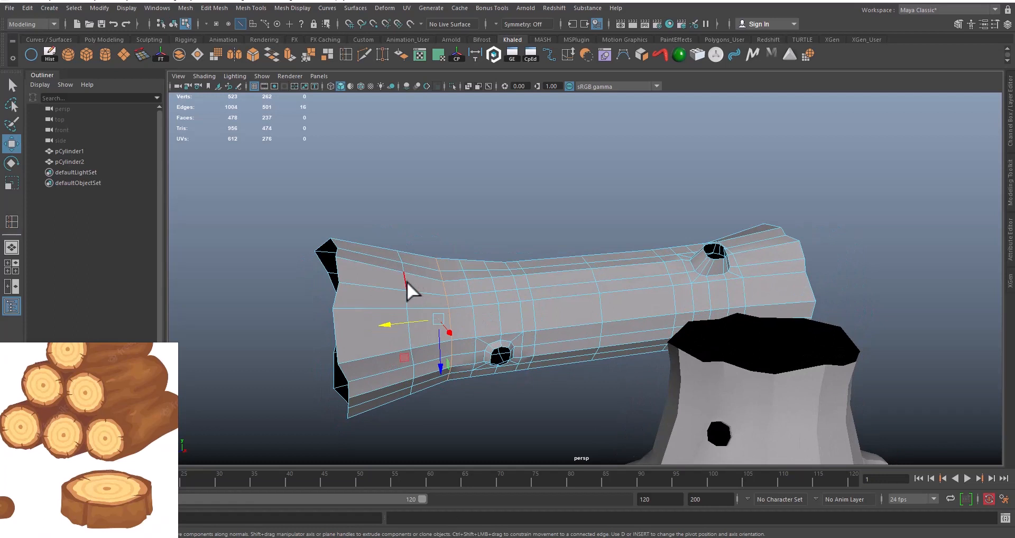
{"action": "key", "text": "r"}
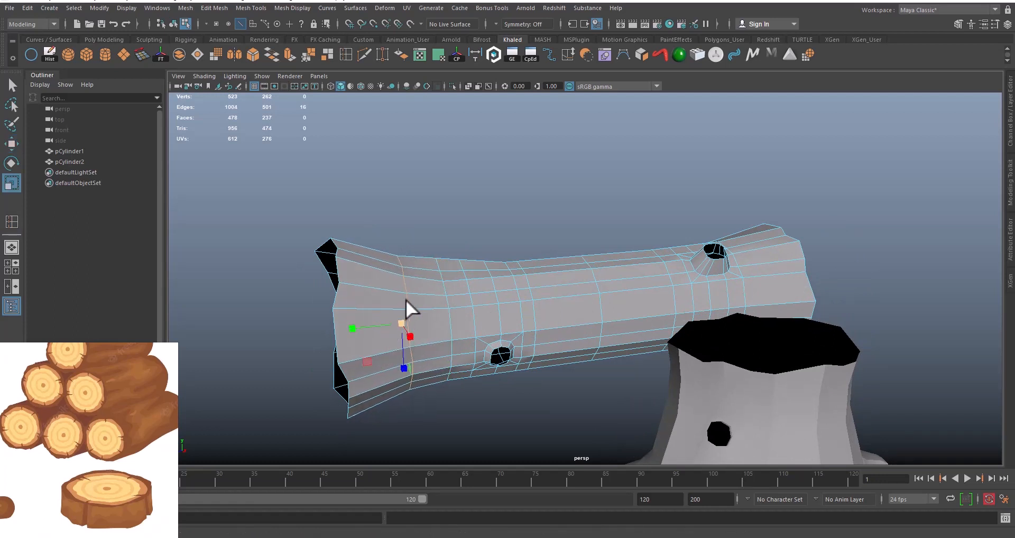
{"action": "scroll", "coordinate": [511, 311], "scroll_direction": "down", "scroll_amount": 4}
{"action": "left_click_drag", "start_coordinate": [511, 312], "coordinate": [551, 264], "text": "alt"}
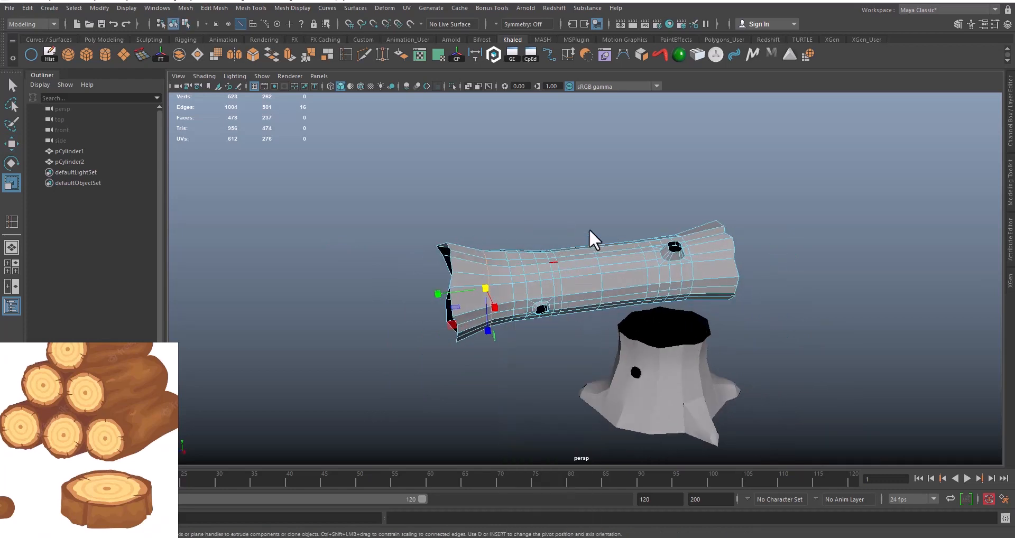
{"action": "left_click_drag", "start_coordinate": [582, 305], "coordinate": [542, 300], "text": "alt"}
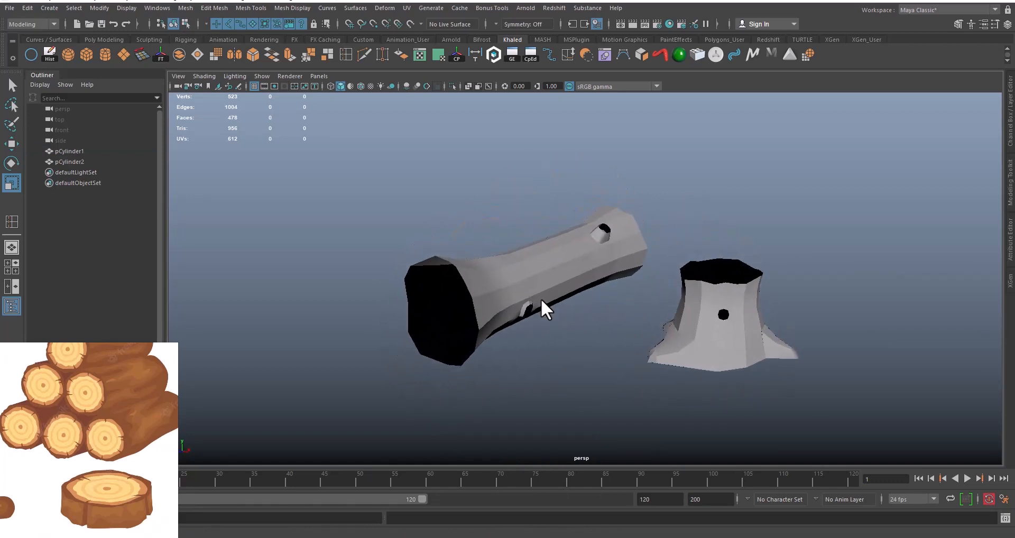
Select the whole fallen log and extrude all of its faces
{"action": "left_click", "coordinate": [565, 263]}
{"action": "left_click", "coordinate": [569, 261]}
{"action": "left_click_drag", "start_coordinate": [559, 250], "coordinate": [529, 212], "text": "alt"}
{"action": "left_click_drag", "start_coordinate": [547, 245], "coordinate": [578, 230], "text": "alt"}
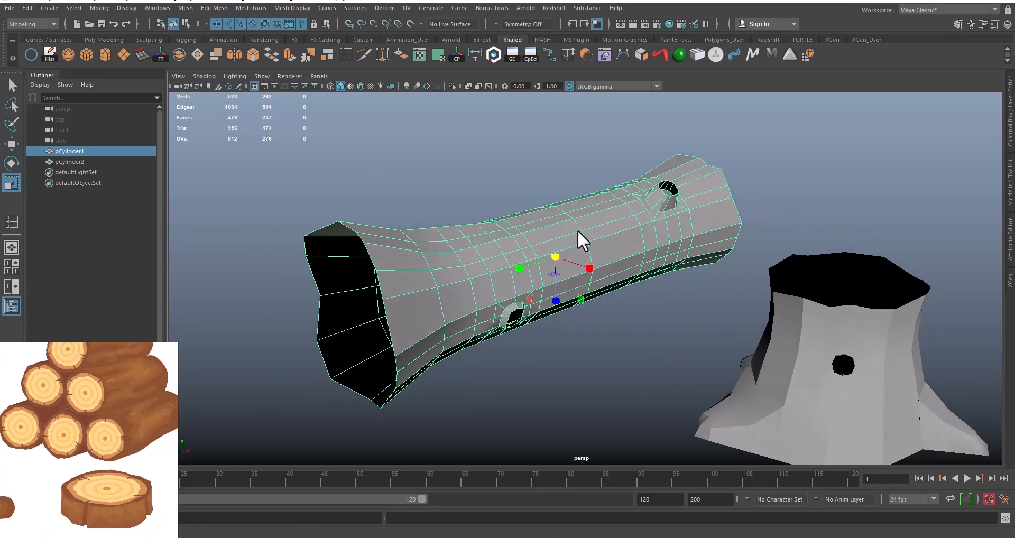
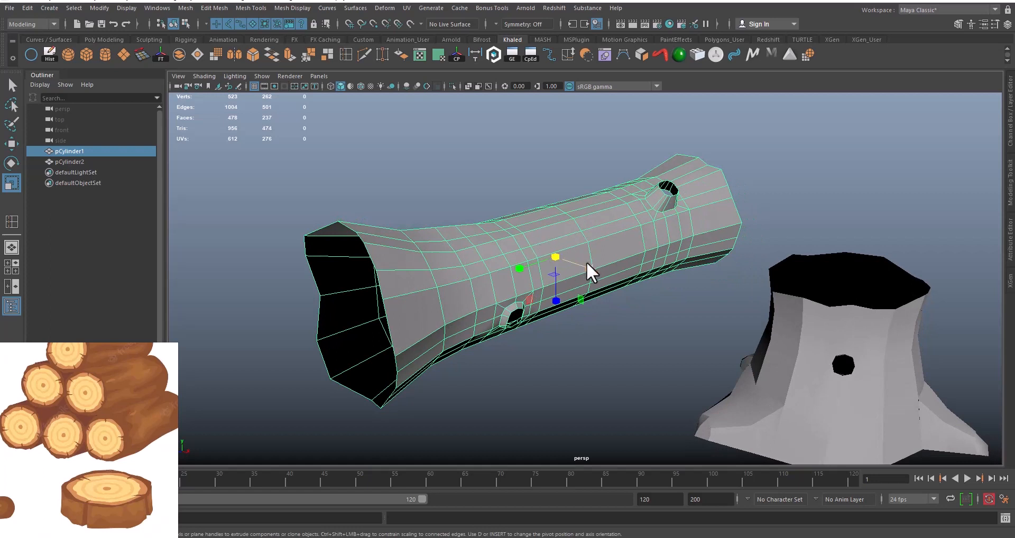
{"action": "key", "text": "ctrl+e"}
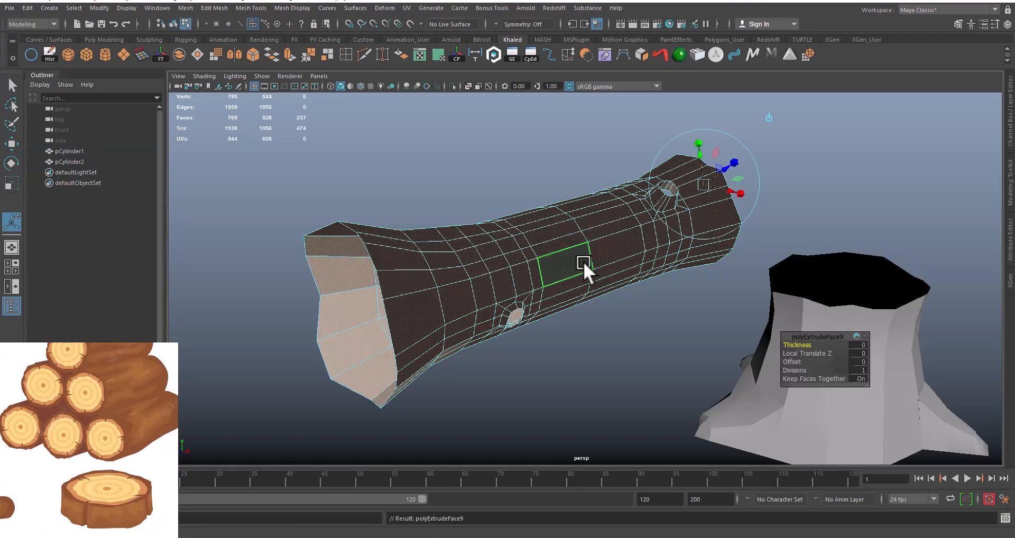
Push the log's extruded faces outward to a Local Translate Z of 3.952 to thicken its walls, and return to object mode
{"action": "left_click_drag", "start_coordinate": [588, 269], "coordinate": [617, 216], "text": "alt"}
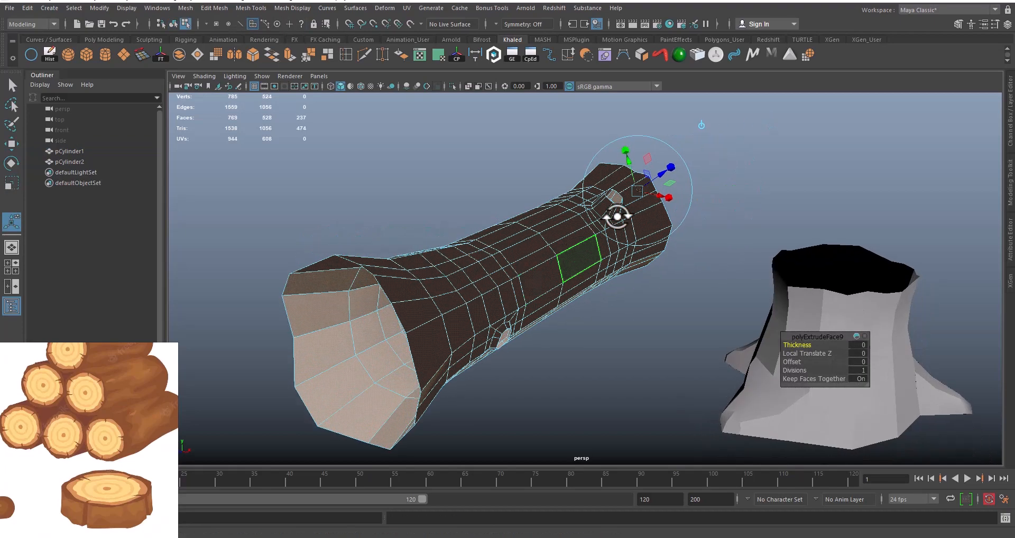
{"action": "left_click_drag", "start_coordinate": [689, 191], "coordinate": [646, 256], "text": "alt"}
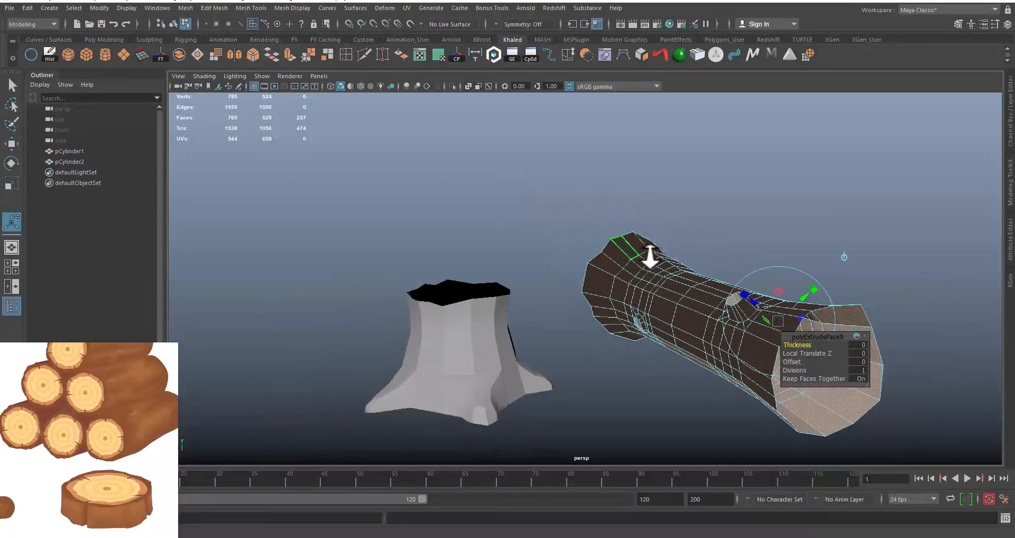
{"action": "middle_click_drag", "start_coordinate": [645, 256], "coordinate": [473, 213], "text": "alt"}
{"action": "left_click_drag", "start_coordinate": [473, 213], "coordinate": [527, 280], "text": "alt"}
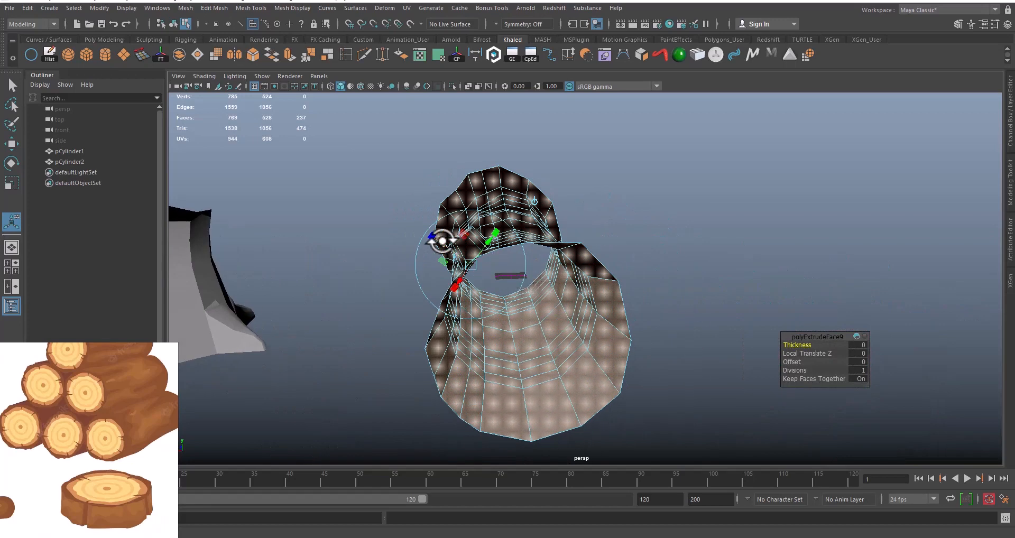
{"action": "left_click_drag", "start_coordinate": [443, 242], "coordinate": [441, 241]}
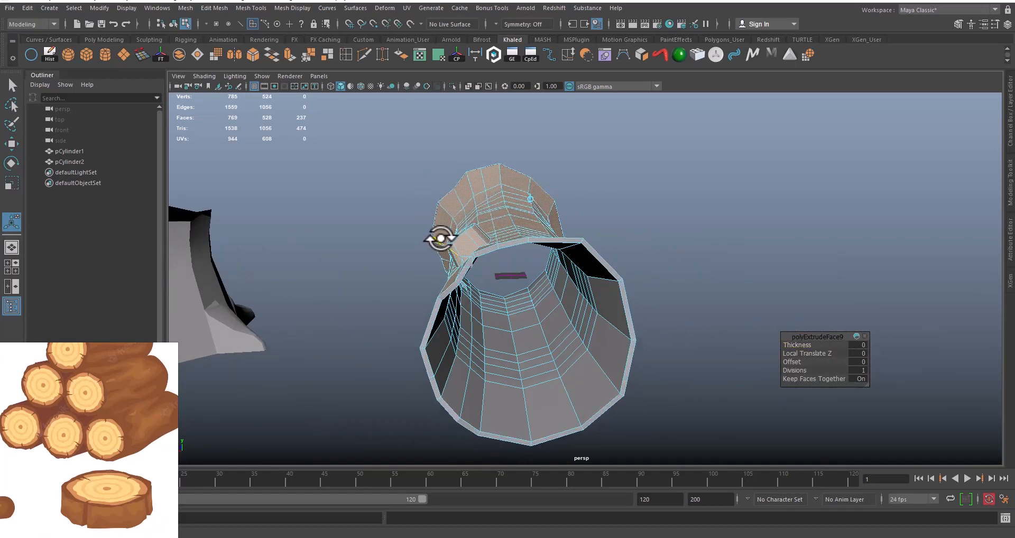
{"action": "left_click_drag", "start_coordinate": [441, 238], "coordinate": [808, 207]}
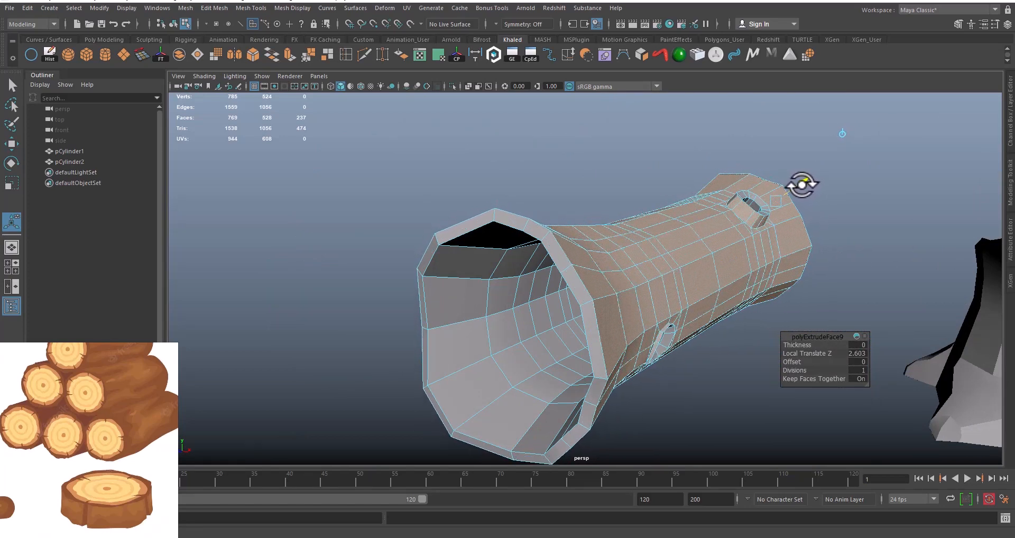
{"action": "left_click_drag", "start_coordinate": [802, 184], "coordinate": [683, 232], "text": "alt"}
{"action": "right_click_drag", "start_coordinate": [482, 254], "coordinate": [543, 299], "text": "alt"}
{"action": "left_click_drag", "start_coordinate": [544, 299], "coordinate": [622, 262], "text": "alt"}
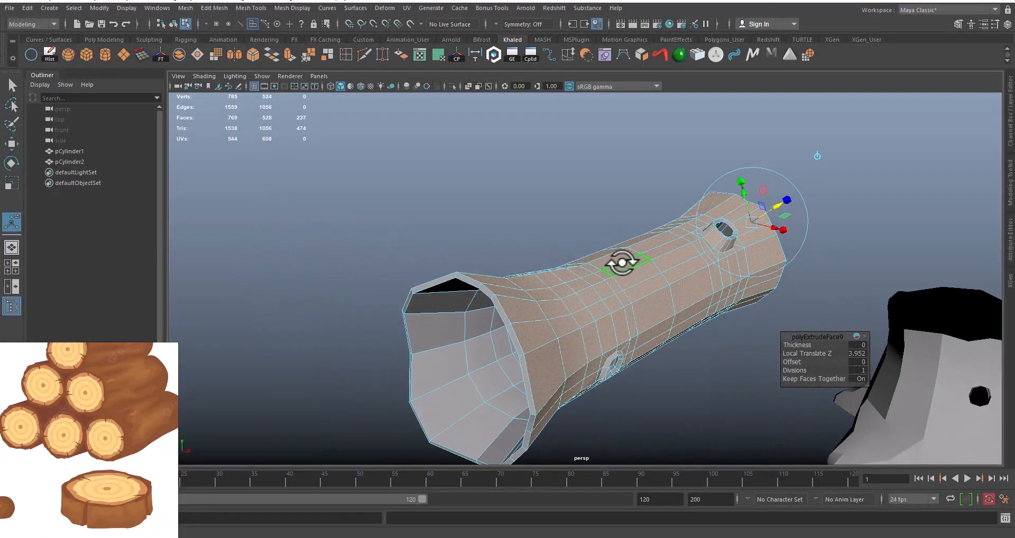
{"action": "right_click_drag", "start_coordinate": [622, 263], "coordinate": [647, 241]}
{"action": "left_click", "coordinate": [569, 214]}
Examine the log's wall thickness at its open end and knot holes, and compare its proportions with the stump
{"action": "scroll", "coordinate": [596, 297], "scroll_direction": "down", "scroll_amount": 5}
{"action": "middle_click_drag", "start_coordinate": [596, 297], "coordinate": [599, 257], "text": "alt"}
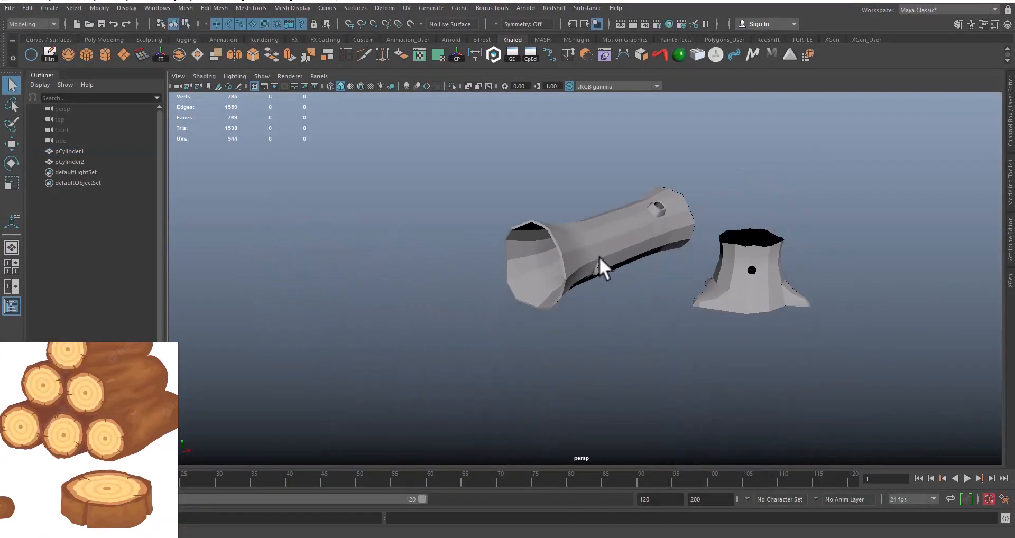
{"action": "left_click_drag", "start_coordinate": [599, 257], "coordinate": [619, 250], "text": "alt"}
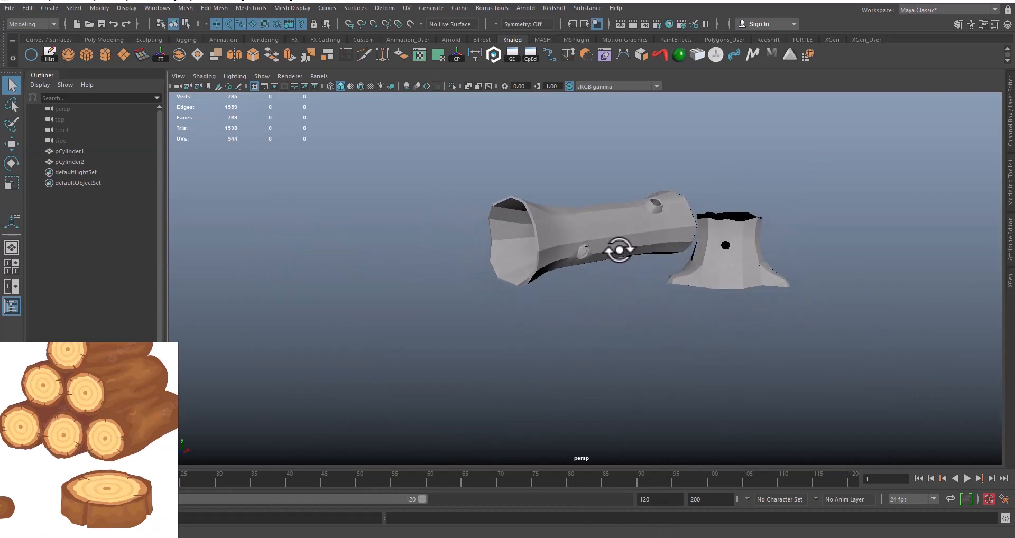
{"action": "right_click_drag", "start_coordinate": [619, 249], "coordinate": [592, 248], "text": "alt"}
{"action": "middle_click_drag", "start_coordinate": [592, 249], "coordinate": [582, 308], "text": "alt"}
{"action": "right_click_drag", "start_coordinate": [581, 308], "coordinate": [606, 336], "text": "alt"}
{"action": "middle_click_drag", "start_coordinate": [607, 336], "coordinate": [610, 289], "text": "alt"}
{"action": "left_click_drag", "start_coordinate": [609, 289], "coordinate": [484, 275], "text": "alt"}
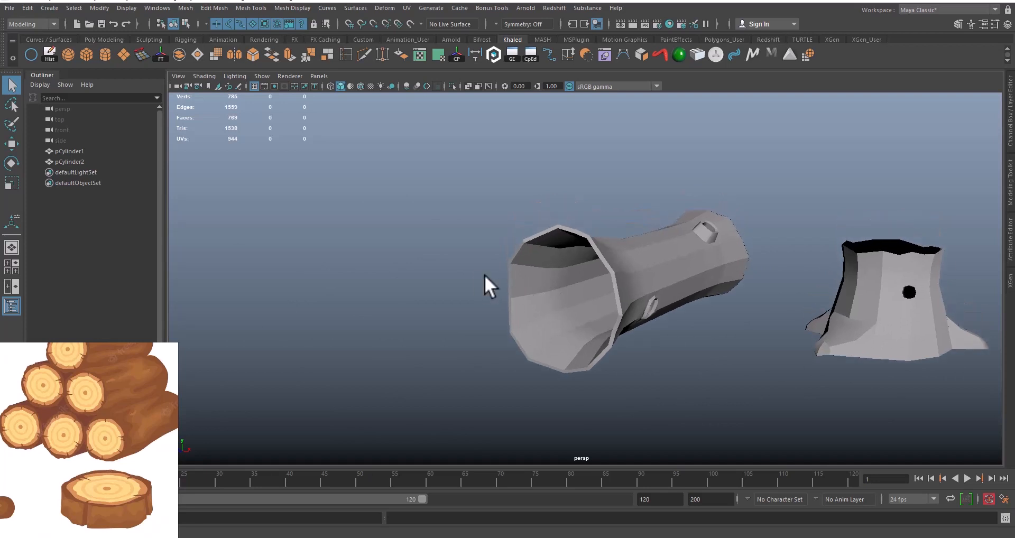
{"action": "scroll", "coordinate": [545, 214], "scroll_direction": "up", "scroll_amount": 4}
{"action": "left_click_drag", "start_coordinate": [543, 255], "coordinate": [558, 265], "text": "alt"}
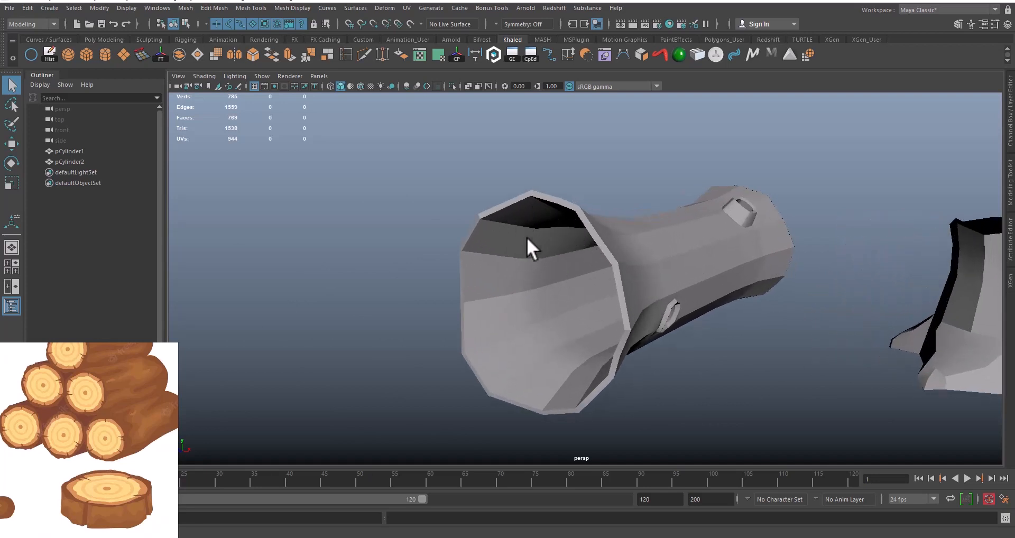
{"action": "middle_click_drag", "start_coordinate": [535, 227], "coordinate": [558, 285], "text": "alt"}
{"action": "left_click_drag", "start_coordinate": [557, 286], "coordinate": [564, 290], "text": "alt"}
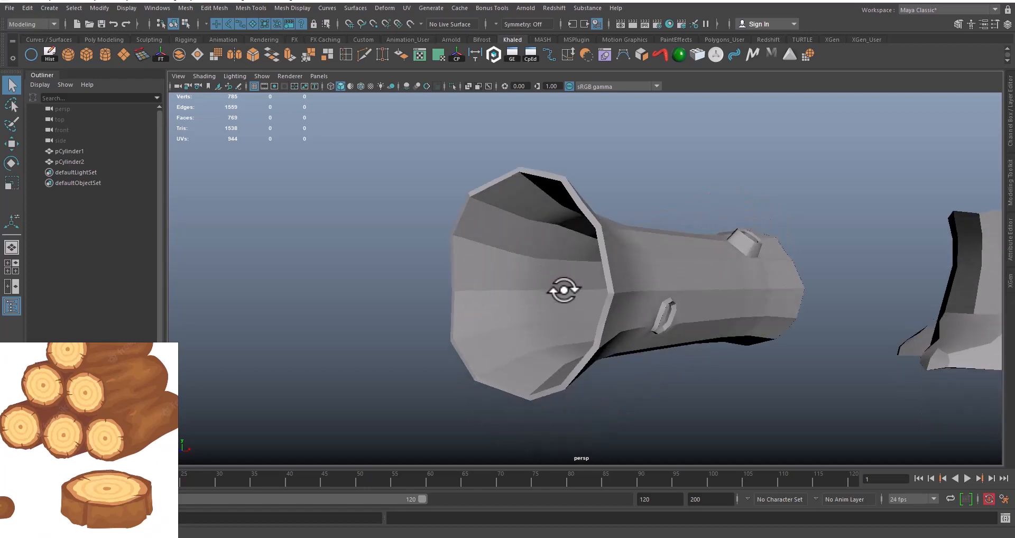
Select the full ring of inner wall faces nearest the log's wide open end
{"action": "left_click", "coordinate": [545, 217]}
{"action": "middle_click_drag", "start_coordinate": [548, 297], "coordinate": [548, 309], "text": "alt"}
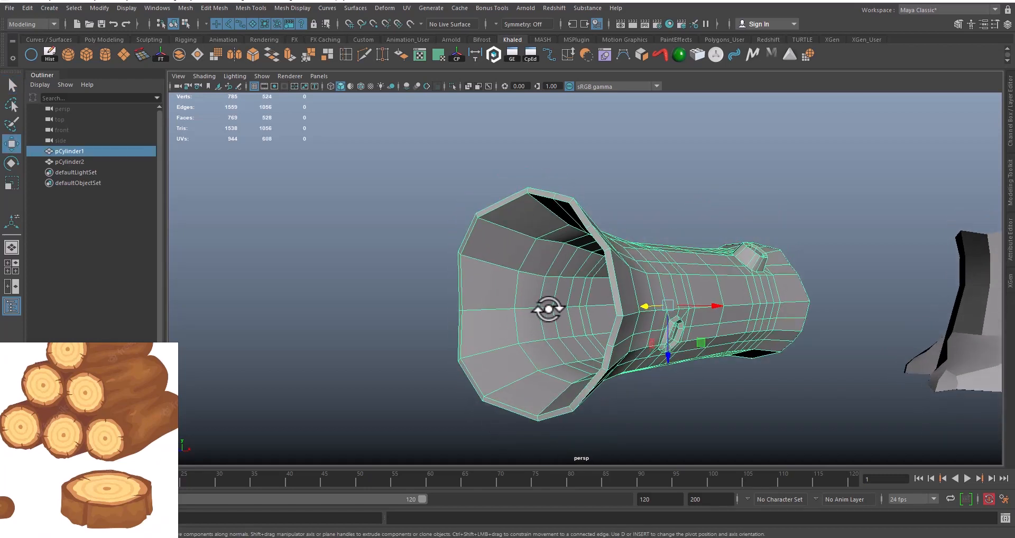
{"action": "mouse_move", "coordinate": [552, 296]}
{"action": "left_mouse_down", "text": "alt"}
{"action": "mouse_move", "coordinate": [551, 310]}
{"action": "mouse_move", "coordinate": [566, 286]}
{"action": "left_mouse_up", "text": "alt"}
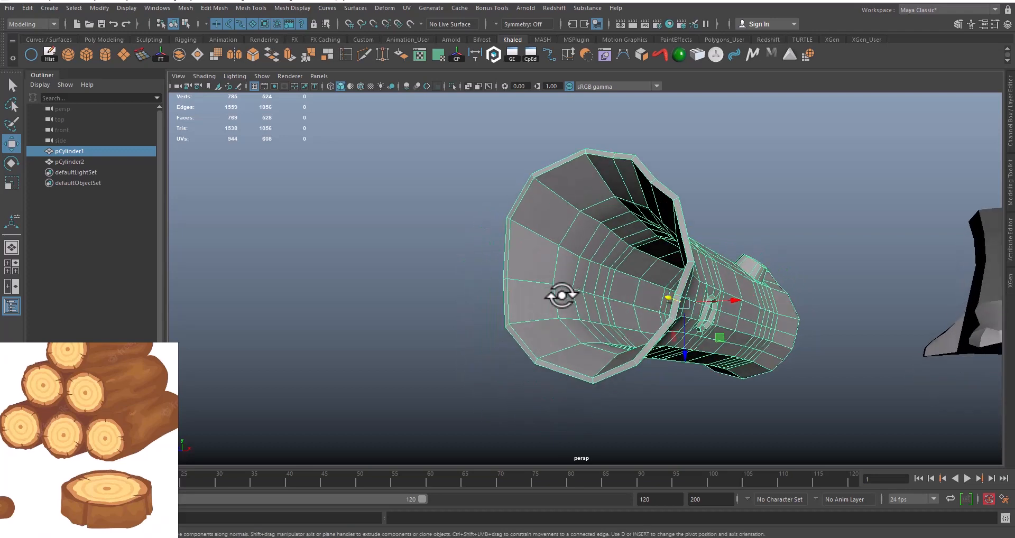
{"action": "middle_click_drag", "start_coordinate": [562, 296], "coordinate": [535, 346], "text": "alt"}
{"action": "left_click_drag", "start_coordinate": [535, 347], "coordinate": [534, 336], "text": "alt"}
{"action": "right_click_drag", "start_coordinate": [483, 316], "coordinate": [576, 338], "text": "alt"}
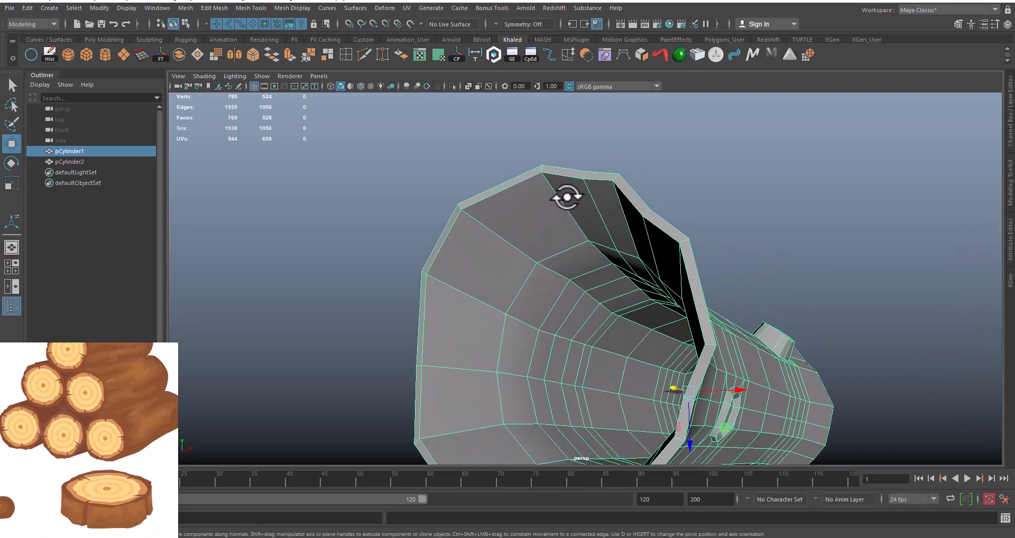
{"action": "right_click_drag", "start_coordinate": [576, 191], "coordinate": [578, 221]}
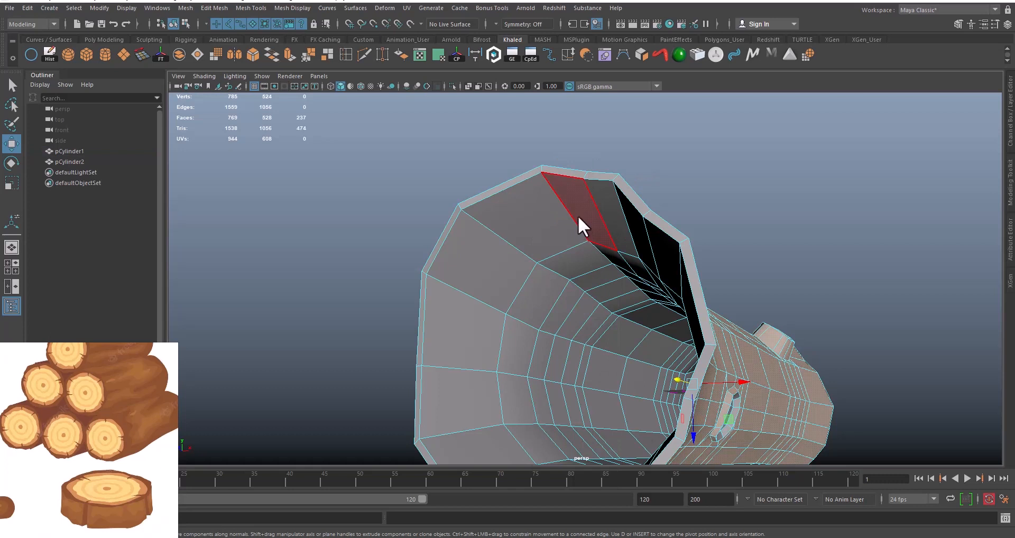
{"action": "left_click", "coordinate": [581, 205]}
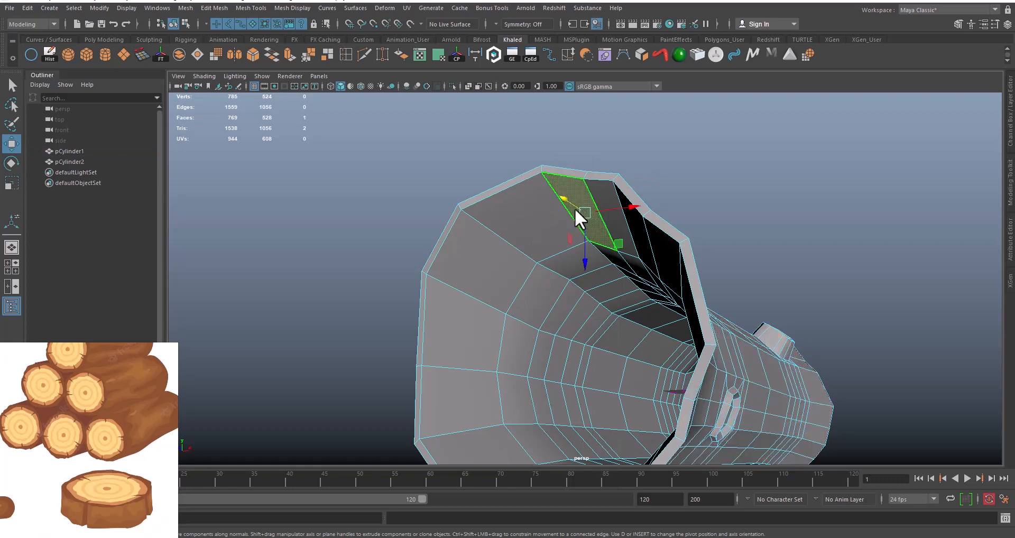
{"action": "double_click", "coordinate": [521, 218], "text": "shift"}
{"action": "left_click_drag", "start_coordinate": [521, 217], "coordinate": [547, 212], "text": "alt"}
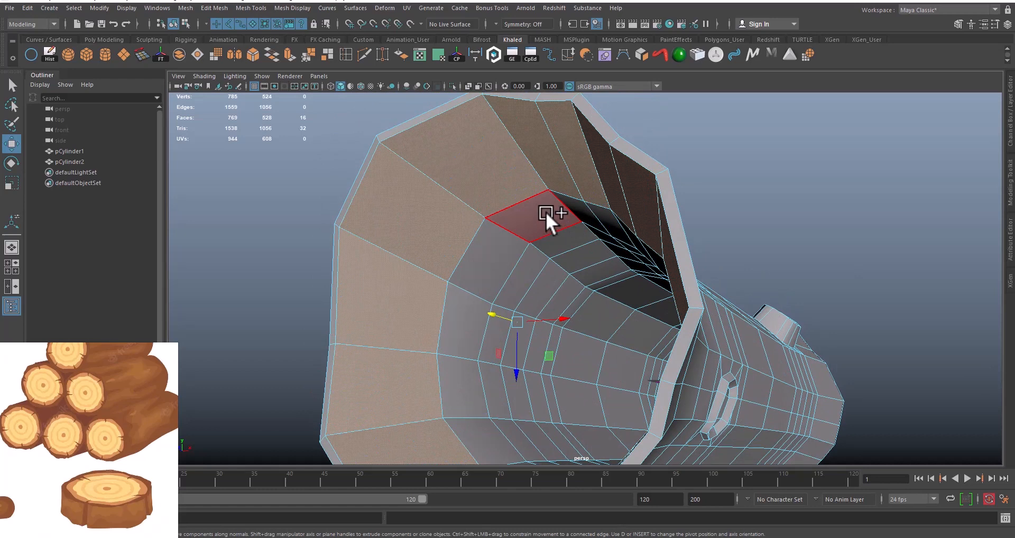
Add the next rings of inner wall faces deeper inside the log to the face selection
{"action": "left_click", "coordinate": [545, 212], "text": "shift"}
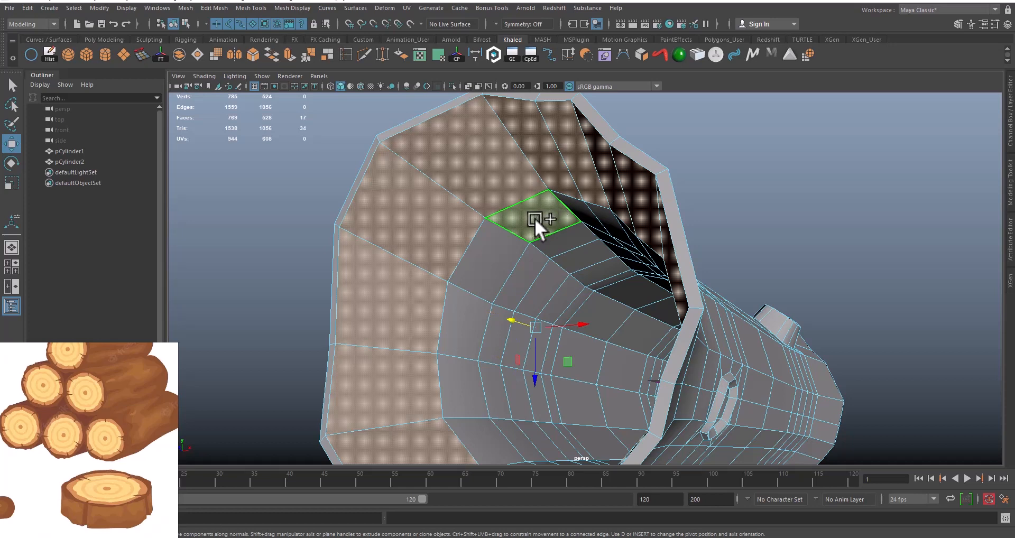
{"action": "double_click", "coordinate": [502, 252], "text": "shift"}
{"action": "scroll", "coordinate": [523, 251], "scroll_direction": "down", "scroll_amount": 4}
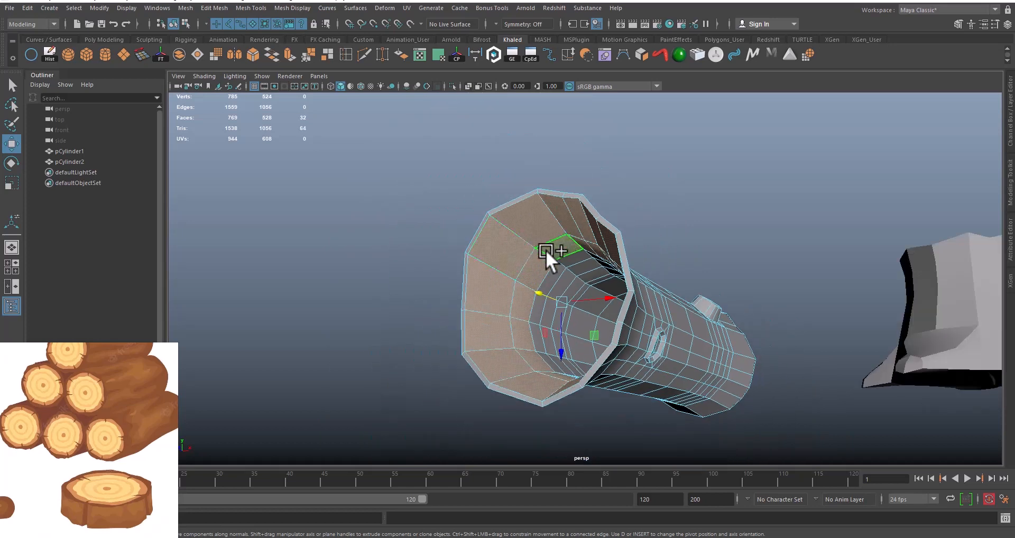
{"action": "scroll", "coordinate": [518, 278], "scroll_direction": "up", "scroll_amount": 4}
{"action": "left_click", "coordinate": [567, 246], "text": "shift"}
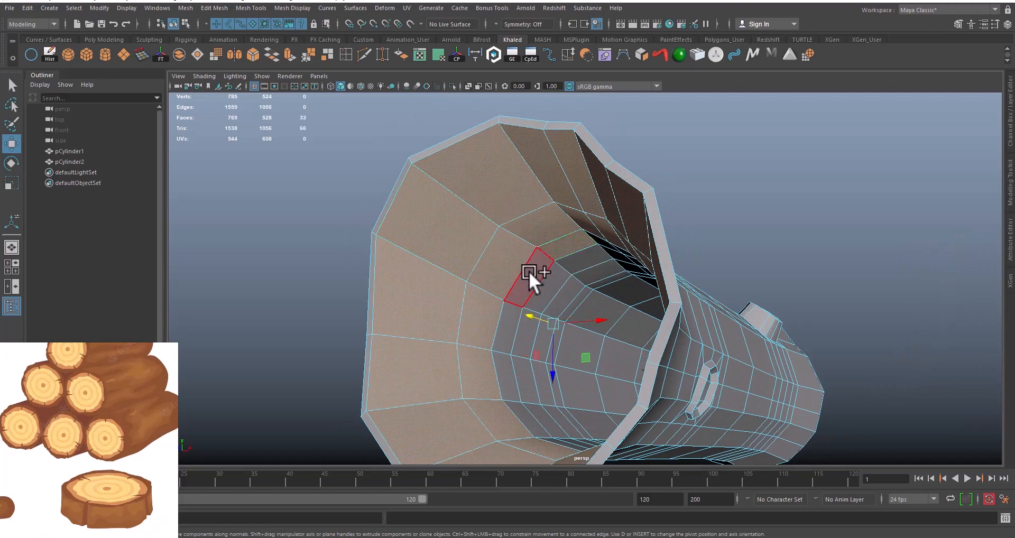
{"action": "double_click", "coordinate": [553, 275], "text": "shift"}
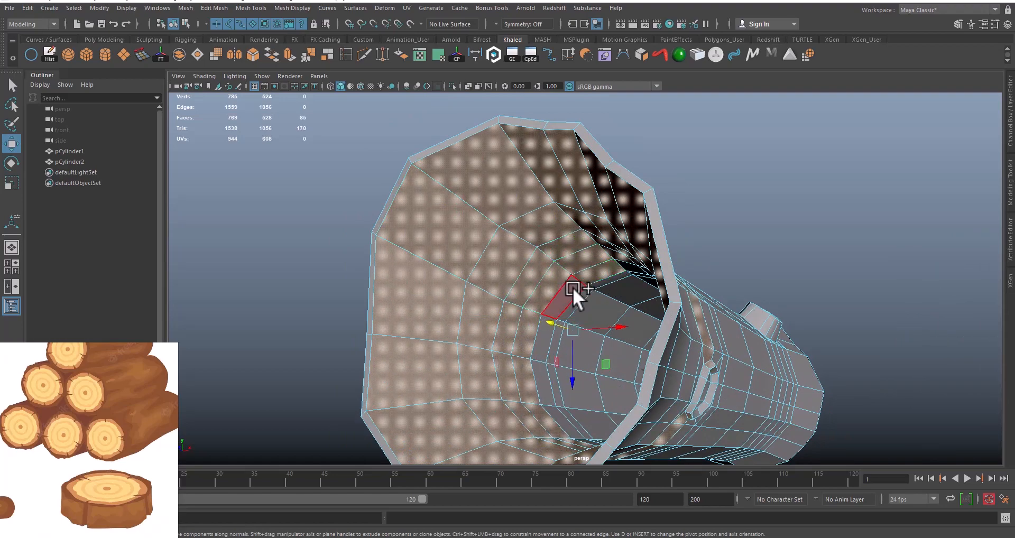
Try to add another ring of faces deeper inside the log to the selection, and undo that selection change
{"action": "double_click", "coordinate": [569, 289], "text": "shift"}
{"action": "mouse_move", "coordinate": [659, 299]}
{"action": "left_mouse_down", "text": "alt"}
{"action": "mouse_move", "coordinate": [599, 302]}
{"action": "mouse_move", "coordinate": [652, 297]}
{"action": "left_mouse_up", "text": "alt"}
{"action": "scroll", "coordinate": [601, 304], "scroll_direction": "up", "scroll_amount": 2}
{"action": "key", "text": "ctrl+z"}
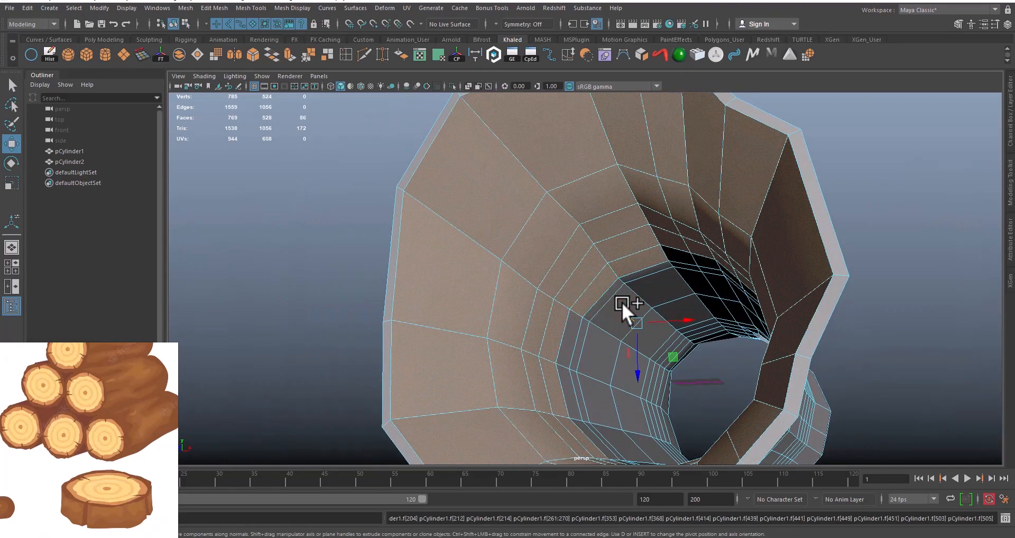
Remove the extra rings of faces deep inside the log from the face selection
{"action": "left_click", "coordinate": [622, 302], "text": "ctrl"}
{"action": "scroll", "coordinate": [653, 275], "scroll_direction": "down", "scroll_amount": 3}
{"action": "left_click_drag", "start_coordinate": [652, 275], "coordinate": [585, 240], "text": "alt"}
{"action": "left_click", "coordinate": [586, 257], "text": "ctrl"}
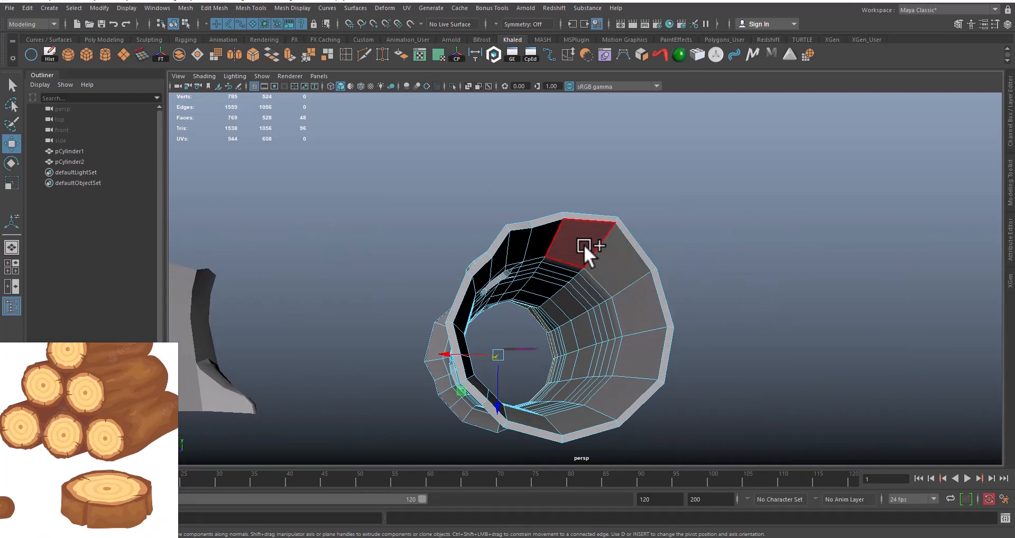
Add the full ring of inner wall faces at the log's opposite open end to the face selection
{"action": "left_click", "coordinate": [583, 245], "text": "shift"}
{"action": "mouse_move", "coordinate": [596, 259]}
{"action": "left_mouse_down", "text": "alt"}
{"action": "mouse_move", "coordinate": [543, 243]}
{"action": "mouse_move", "coordinate": [592, 261]}
{"action": "mouse_move", "coordinate": [612, 255]}
{"action": "left_mouse_up", "text": "alt"}
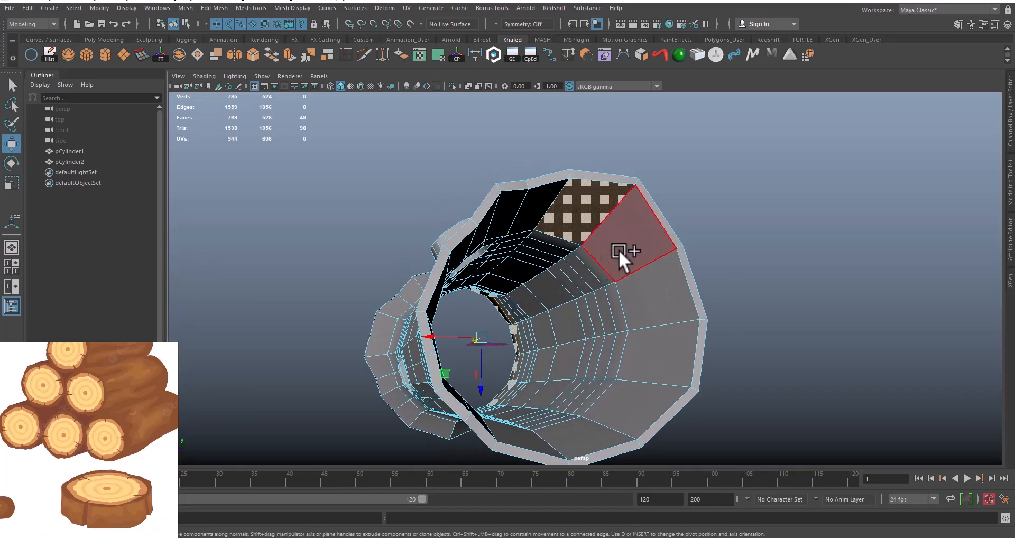
{"action": "double_click", "coordinate": [619, 250], "text": "shift"}
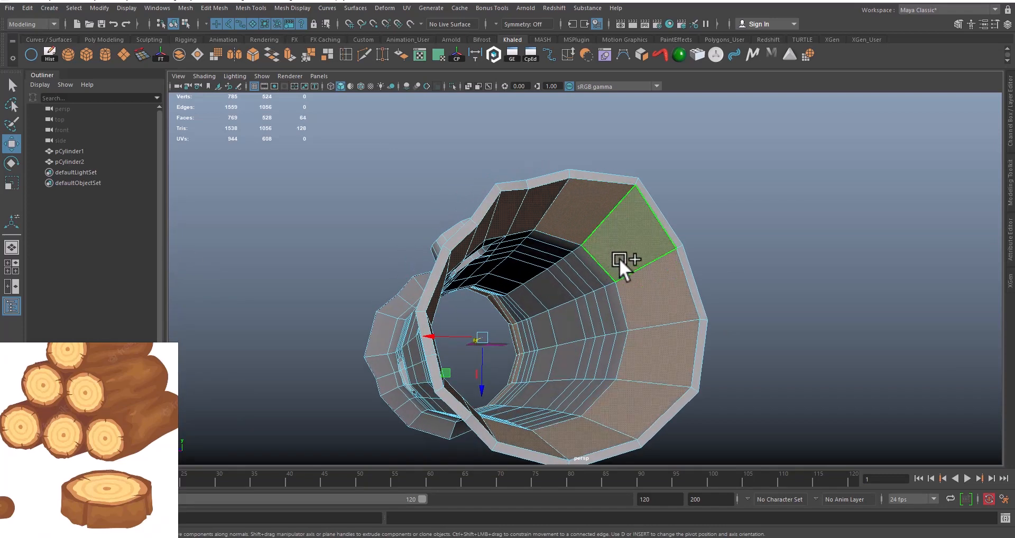
Try to add the next narrow ring of inner faces to the selection, and deselect those faces again
{"action": "left_click_drag", "start_coordinate": [619, 258], "coordinate": [656, 284], "text": "alt"}
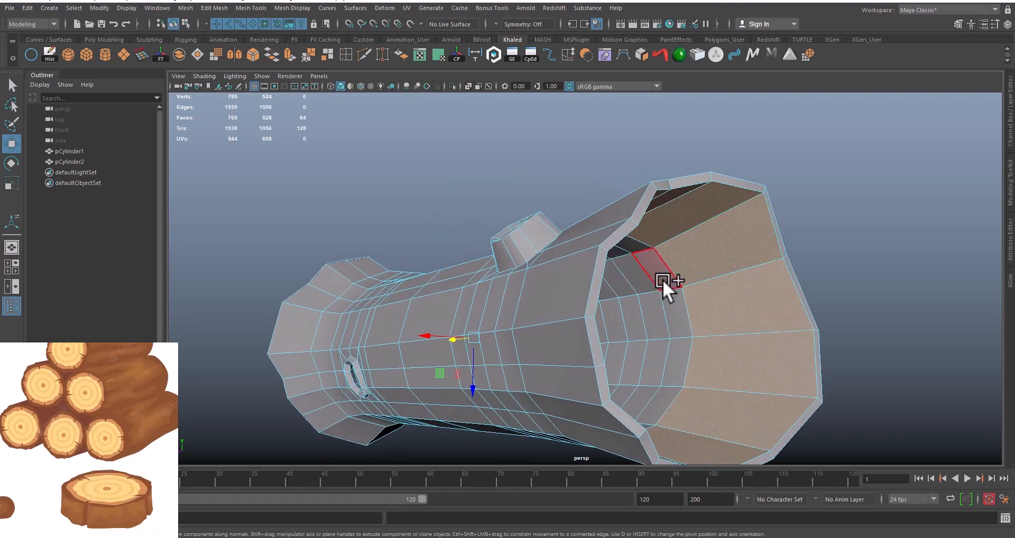
{"action": "double_click", "coordinate": [675, 315], "text": "shift"}
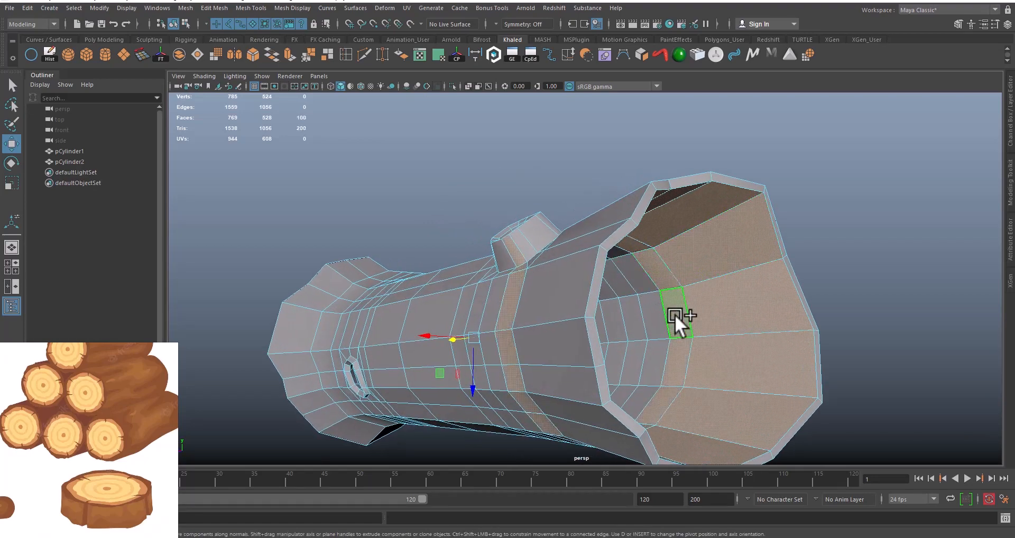
{"action": "mouse_move", "coordinate": [661, 304]}
{"action": "left_mouse_down", "text": "alt"}
{"action": "mouse_move", "coordinate": [678, 302]}
{"action": "mouse_move", "coordinate": [655, 296]}
{"action": "left_mouse_up", "text": "alt"}
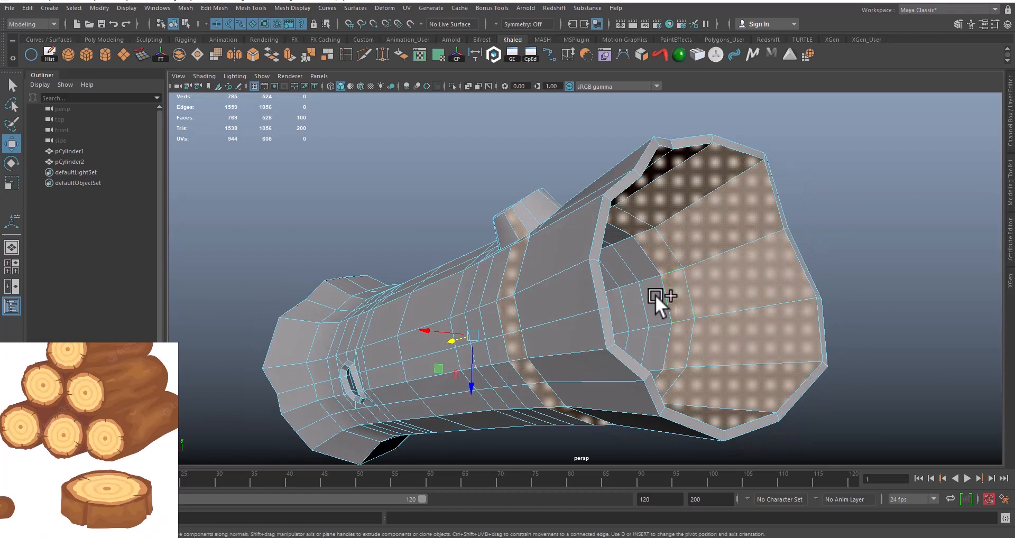
{"action": "double_click", "coordinate": [655, 295], "text": "ctrl"}
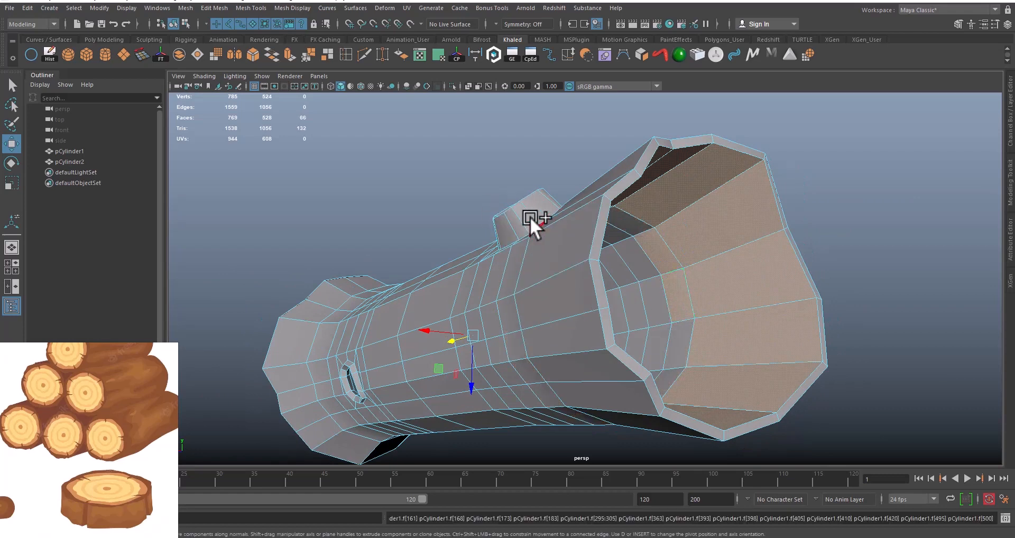
{"action": "mouse_move", "coordinate": [506, 246]}
{"action": "left_mouse_down", "text": "alt"}
{"action": "mouse_move", "coordinate": [541, 261]}
{"action": "mouse_move", "coordinate": [496, 255]}
{"action": "left_mouse_up", "text": "alt"}
{"action": "left_click_drag", "start_coordinate": [573, 265], "coordinate": [607, 204], "text": "alt"}
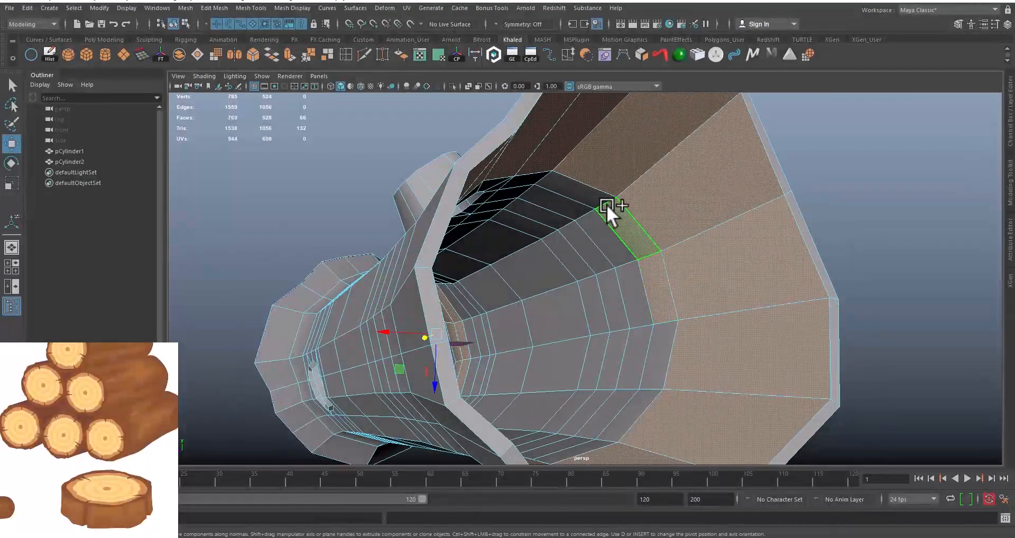
{"action": "left_click", "coordinate": [627, 231], "text": "shift"}
{"action": "left_click", "coordinate": [653, 279], "text": "shift"}
{"action": "left_click_drag", "start_coordinate": [637, 283], "coordinate": [503, 298], "text": "alt"}
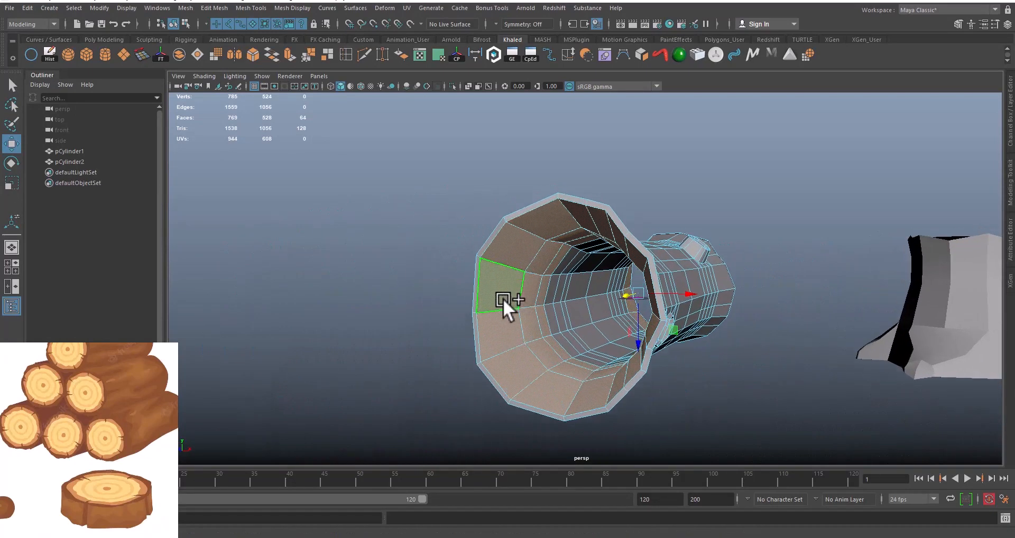
Scale the selected inner end faces inward across the log's cross-section to thicken its rims, and return to object mode
{"action": "key", "text": "r"}
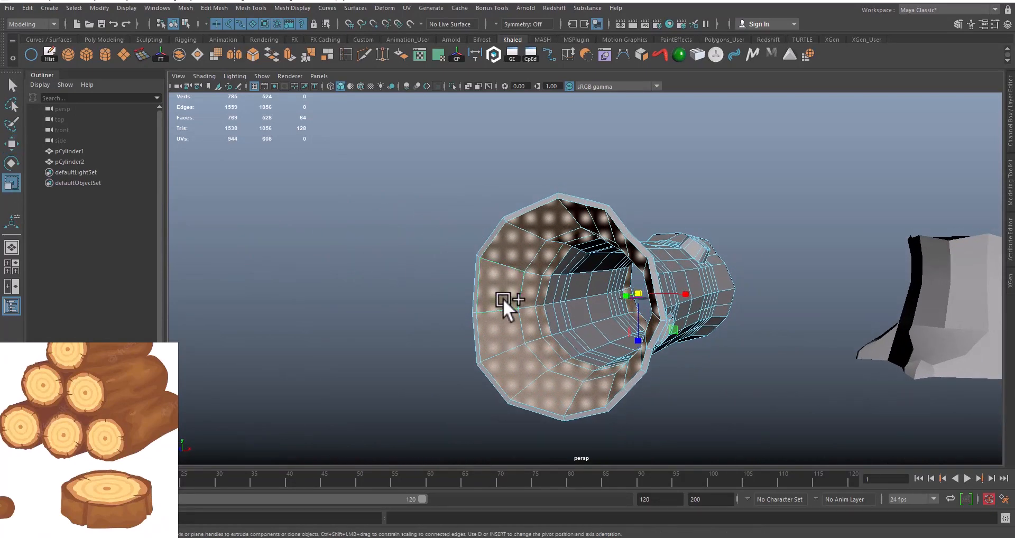
{"action": "left_click_drag", "start_coordinate": [634, 318], "coordinate": [610, 304], "text": "alt"}
{"action": "left_click_drag", "start_coordinate": [658, 264], "coordinate": [597, 280]}
{"action": "key", "text": "ctrl+z"}
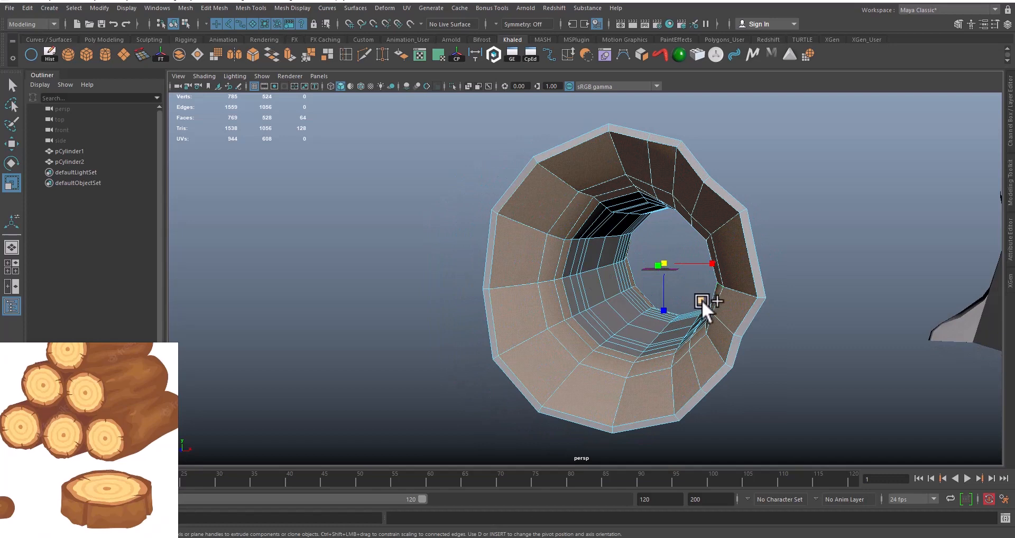
{"action": "left_click_drag", "start_coordinate": [701, 297], "coordinate": [674, 294]}
{"action": "right_click_drag", "start_coordinate": [674, 294], "coordinate": [617, 304], "text": "alt"}
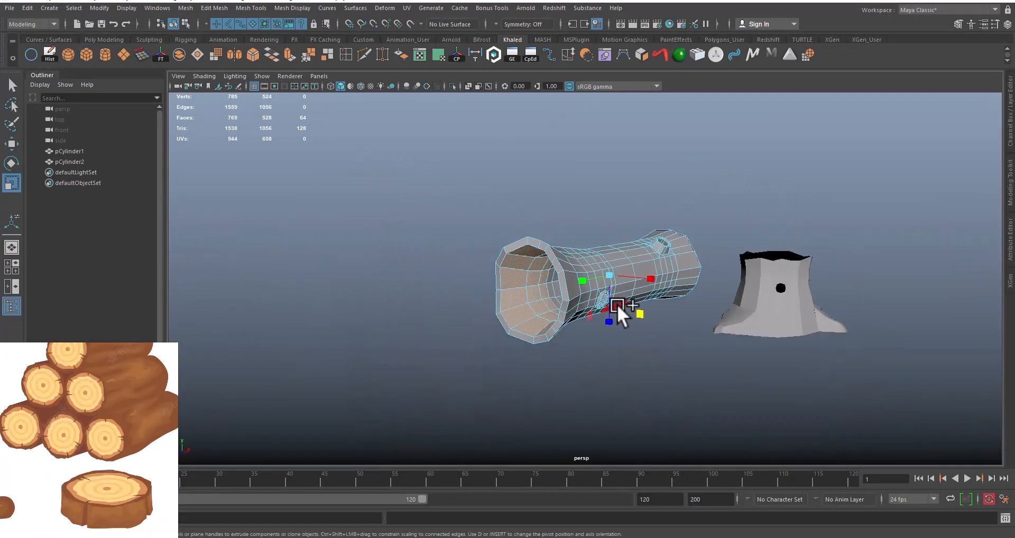
{"action": "middle_click_drag", "start_coordinate": [625, 330], "coordinate": [629, 301], "text": "alt"}
{"action": "left_click_drag", "start_coordinate": [693, 290], "coordinate": [498, 307], "text": "alt"}
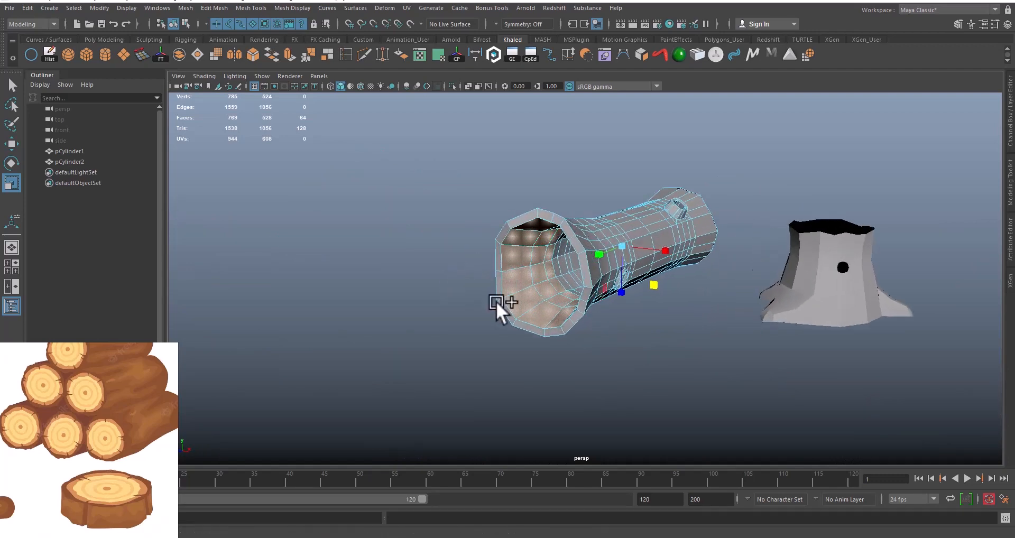
{"action": "right_click_drag", "start_coordinate": [499, 306], "coordinate": [583, 338], "text": "alt"}
{"action": "left_click_drag", "start_coordinate": [584, 338], "coordinate": [582, 332], "text": "alt"}
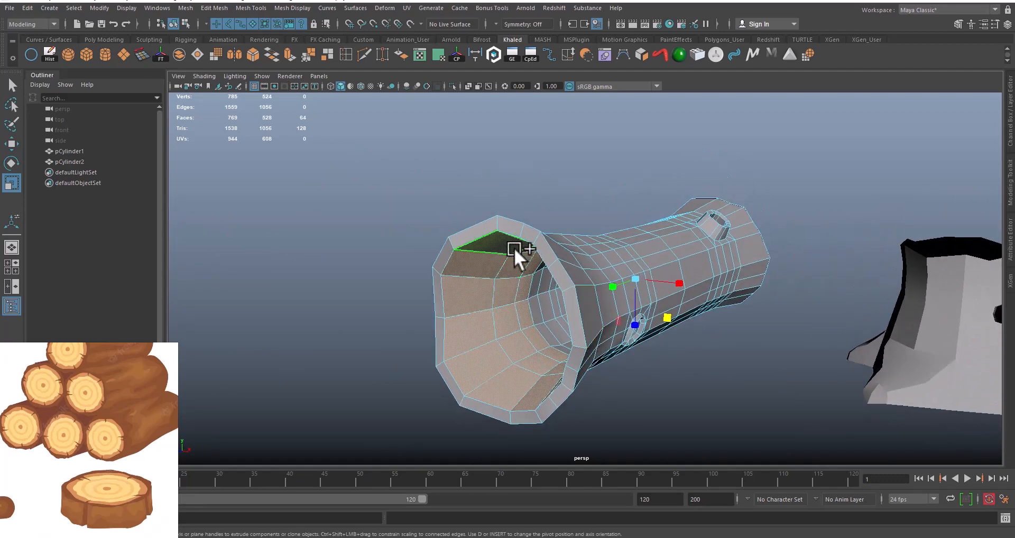
{"action": "right_click_drag", "start_coordinate": [510, 234], "coordinate": [550, 217]}
{"action": "left_click", "coordinate": [552, 211]}
Scale the whole log down slightly along its length and deselect it
{"action": "scroll", "coordinate": [568, 261], "scroll_direction": "down", "scroll_amount": 5}
{"action": "left_click_drag", "start_coordinate": [607, 290], "coordinate": [564, 244], "text": "alt"}
{"action": "left_click", "coordinate": [601, 289]}
{"action": "left_click_drag", "start_coordinate": [590, 316], "coordinate": [600, 228], "text": "alt"}
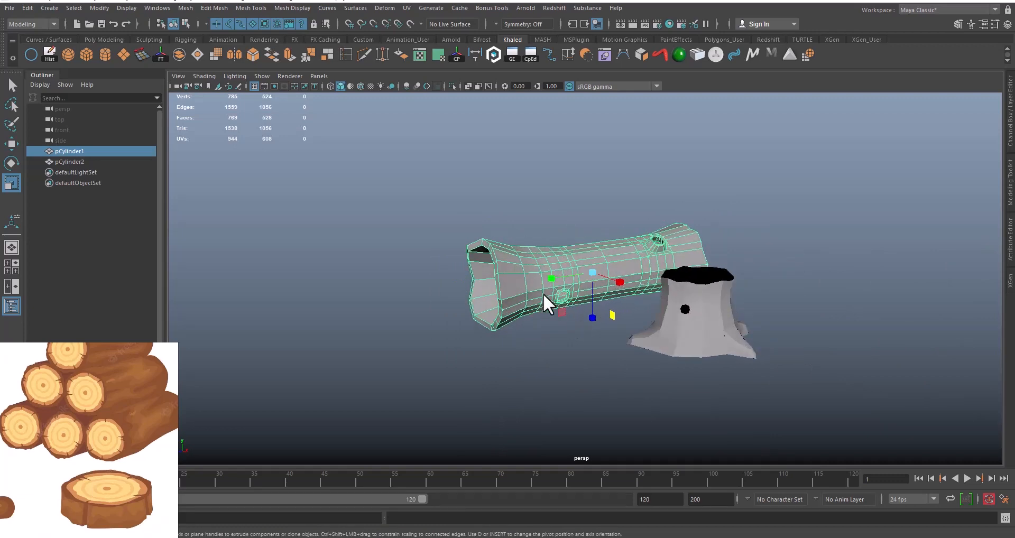
{"action": "left_click_drag", "start_coordinate": [544, 294], "coordinate": [567, 240], "text": "alt"}
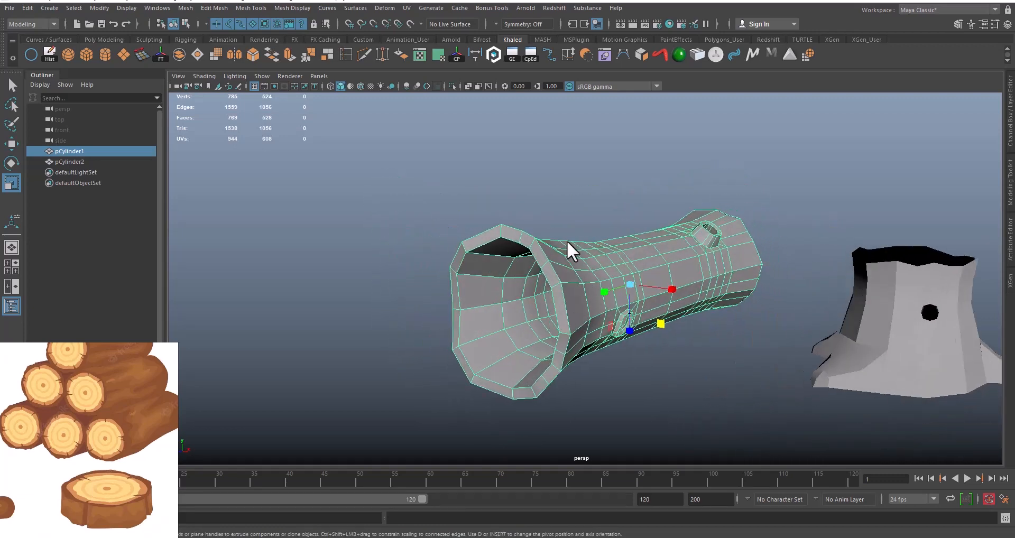
{"action": "left_click_drag", "start_coordinate": [457, 300], "coordinate": [554, 299], "text": "alt"}
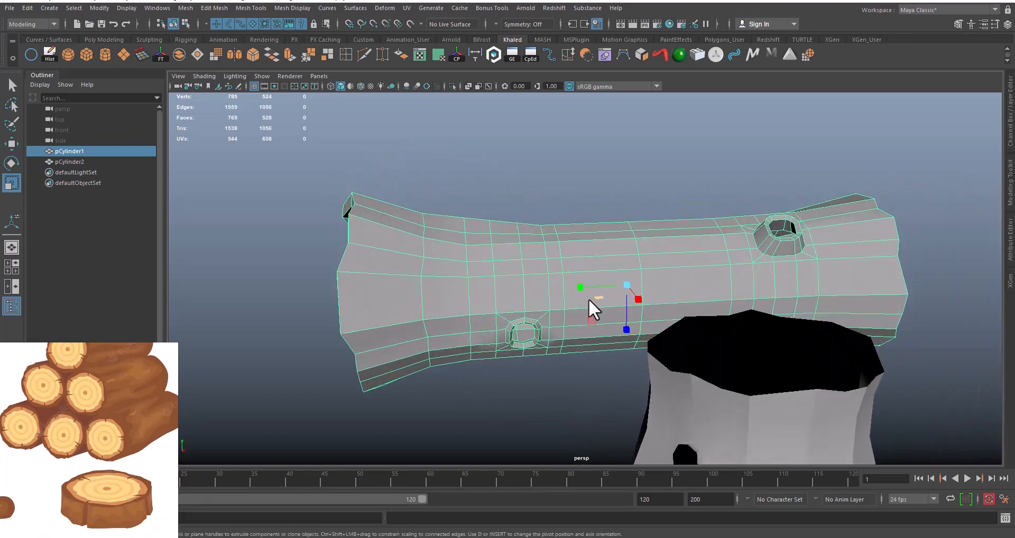
{"action": "left_click_drag", "start_coordinate": [475, 314], "coordinate": [499, 319], "text": "alt"}
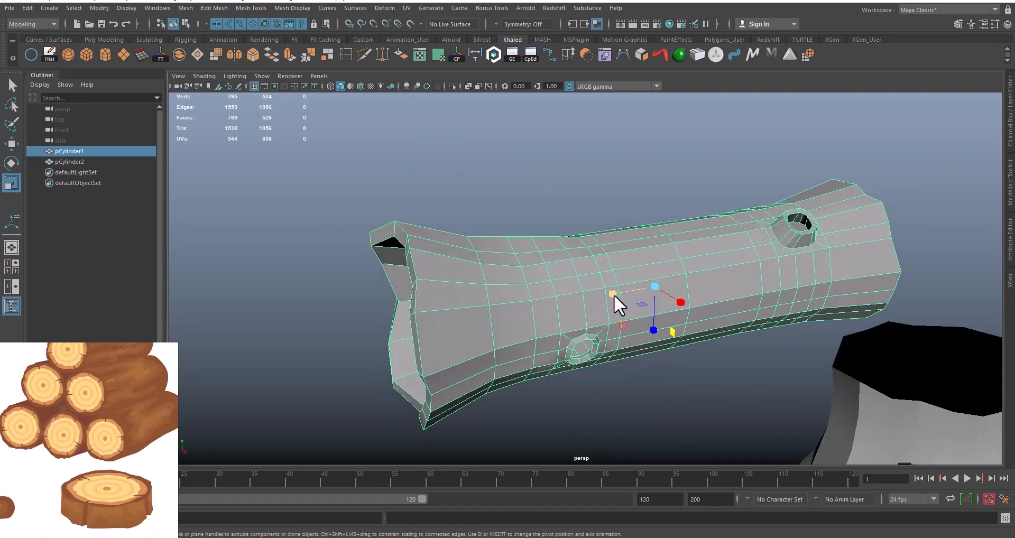
{"action": "mouse_move", "coordinate": [614, 294]}
{"action": "left_mouse_down"}
{"action": "mouse_move", "coordinate": [621, 296]}
{"action": "mouse_move", "coordinate": [597, 298]}
{"action": "mouse_move", "coordinate": [621, 296]}
{"action": "left_mouse_up"}
{"action": "scroll", "coordinate": [572, 309], "scroll_direction": "down", "scroll_amount": 6}
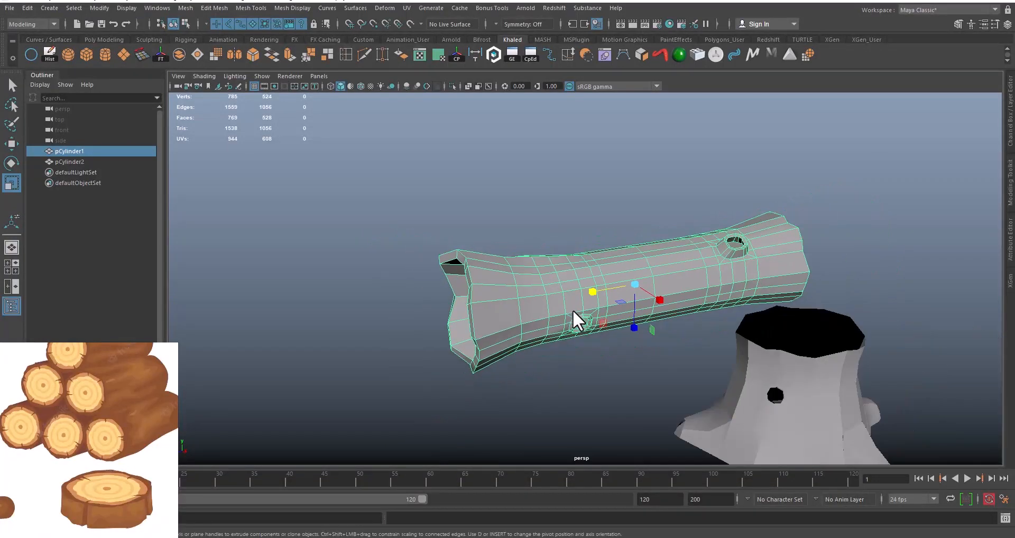
{"action": "left_click", "coordinate": [602, 359]}
Select all faces of the tree stump in face mode
{"action": "mouse_move", "coordinate": [614, 361]}
{"action": "left_mouse_down", "text": "alt"}
{"action": "mouse_move", "coordinate": [557, 344]}
{"action": "mouse_move", "coordinate": [630, 339]}
{"action": "mouse_move", "coordinate": [616, 354]}
{"action": "left_mouse_up", "text": "alt"}
{"action": "right_click_drag", "start_coordinate": [542, 322], "coordinate": [874, 386], "text": "alt"}
{"action": "left_click_drag", "start_coordinate": [707, 382], "coordinate": [689, 355], "text": "alt"}
{"action": "right_click_drag", "start_coordinate": [689, 355], "coordinate": [691, 321], "text": "alt"}
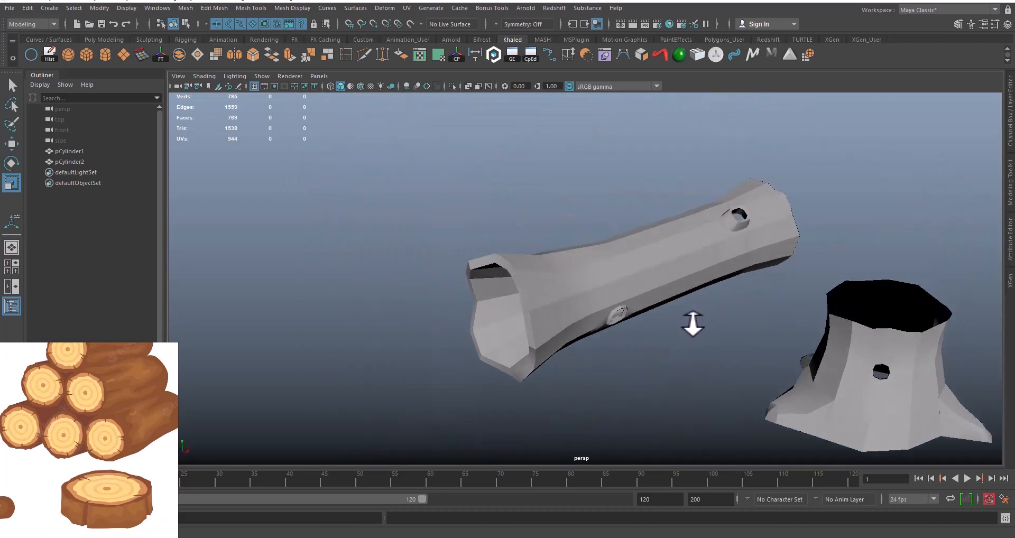
{"action": "left_click_drag", "start_coordinate": [691, 322], "coordinate": [622, 335], "text": "alt"}
{"action": "middle_click_drag", "start_coordinate": [622, 334], "coordinate": [538, 320], "text": "alt"}
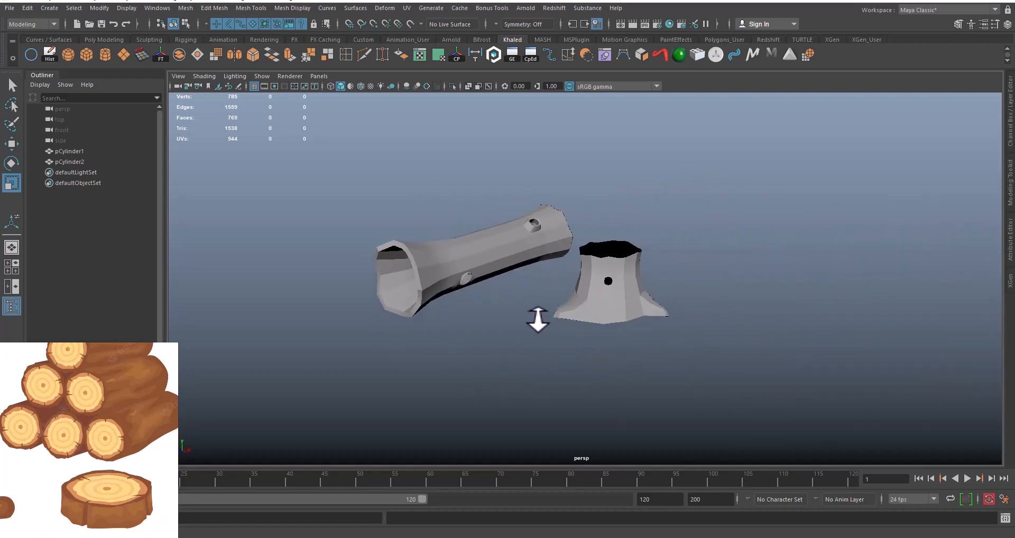
{"action": "left_click", "coordinate": [626, 300]}
{"action": "key", "text": "f"}
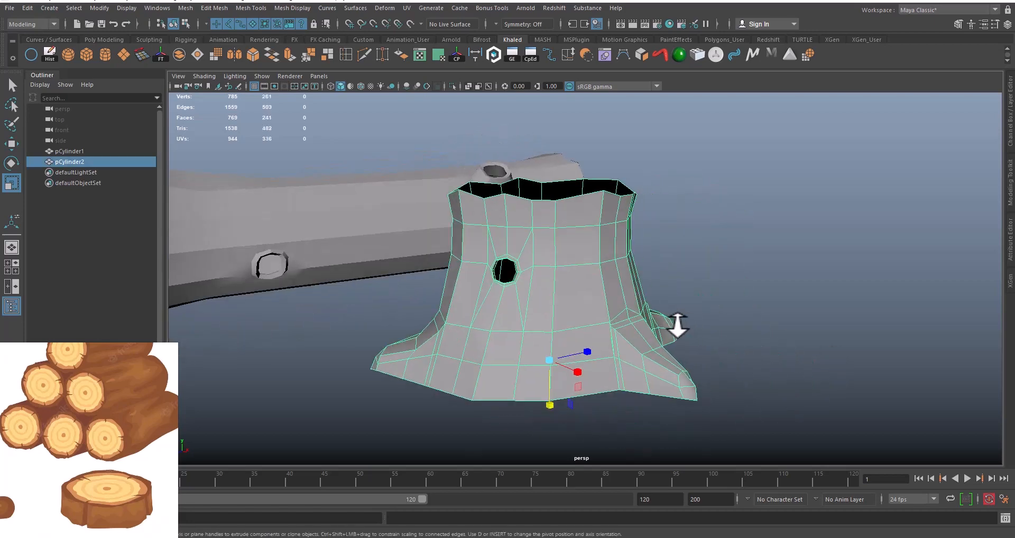
{"action": "right_click_drag", "start_coordinate": [611, 273], "coordinate": [614, 286]}
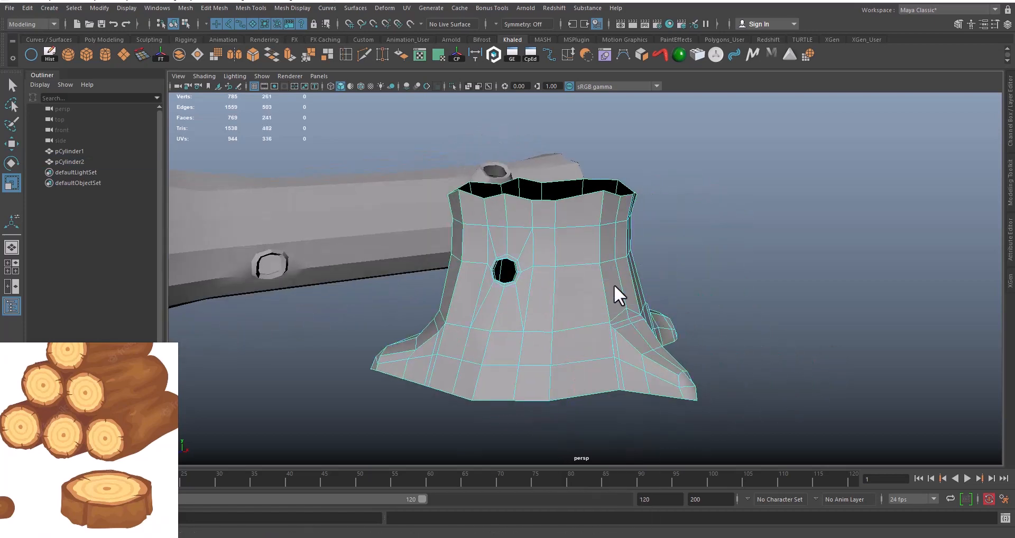
{"action": "left_click", "coordinate": [577, 256]}
{"action": "double_click", "coordinate": [583, 258]}
Extrude all of the stump's faces outward to give its walls thickness
{"action": "middle_click_drag", "start_coordinate": [574, 292], "coordinate": [593, 318], "text": "alt"}
{"action": "left_click_drag", "start_coordinate": [637, 290], "coordinate": [601, 291], "text": "alt"}
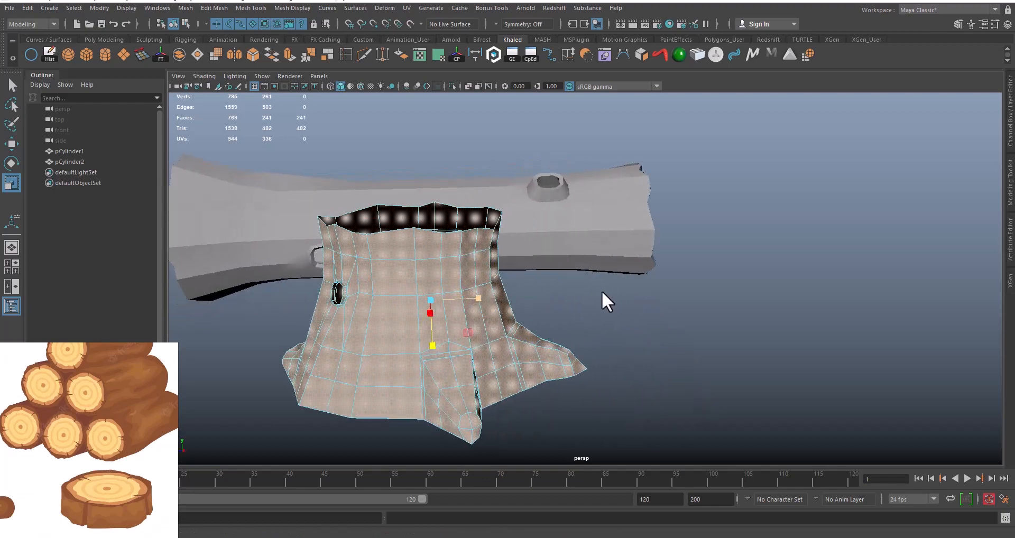
{"action": "middle_click_drag", "start_coordinate": [535, 304], "coordinate": [686, 294], "text": "alt"}
{"action": "scroll", "coordinate": [563, 318], "scroll_direction": "up", "scroll_amount": 3}
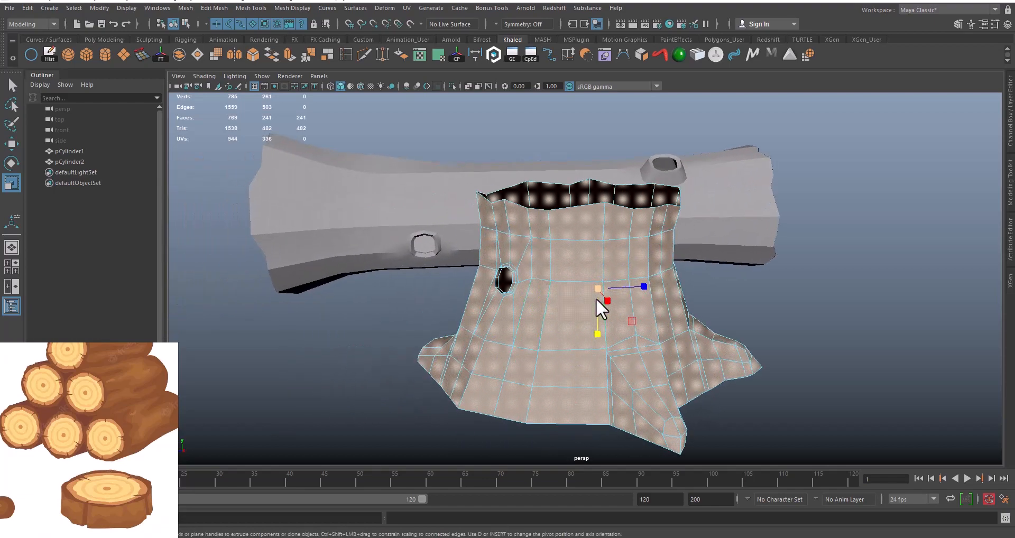
{"action": "key", "text": "ctrl+e"}
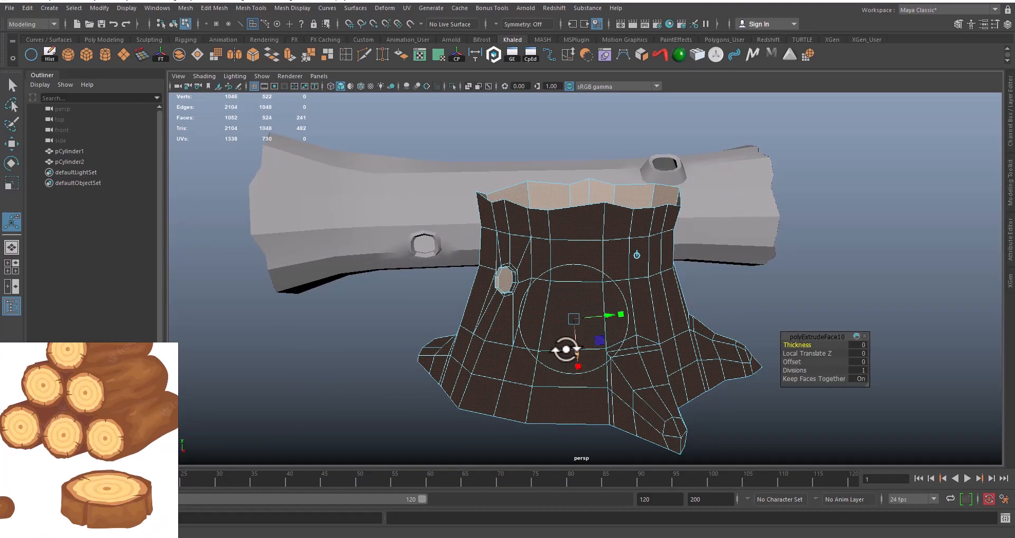
{"action": "left_click_drag", "start_coordinate": [562, 351], "coordinate": [616, 362], "text": "alt"}
{"action": "middle_click_drag", "start_coordinate": [616, 362], "coordinate": [423, 299], "text": "alt"}
{"action": "scroll", "coordinate": [447, 330], "scroll_direction": "up", "scroll_amount": 3}
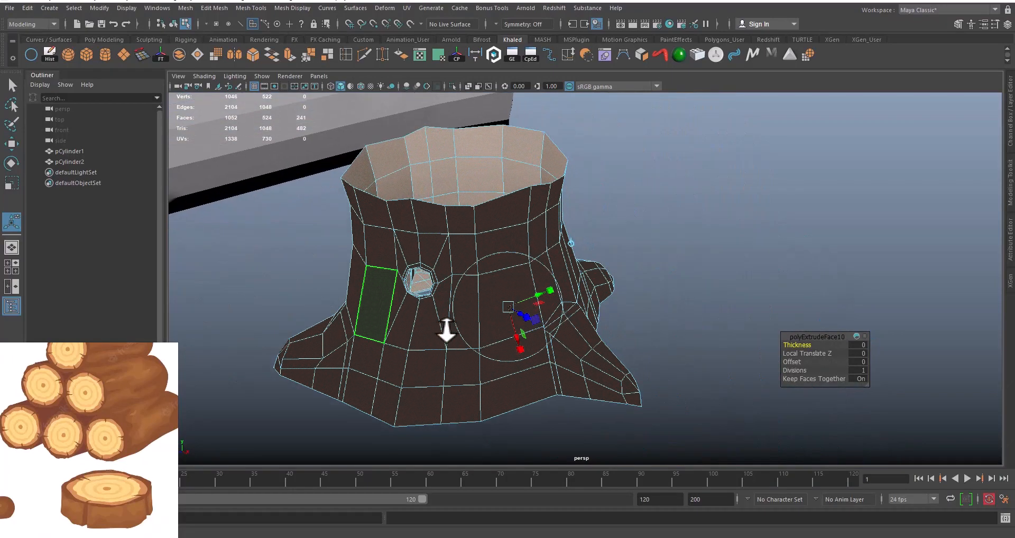
{"action": "left_click_drag", "start_coordinate": [446, 330], "coordinate": [496, 340], "text": "alt"}
{"action": "middle_click_drag", "start_coordinate": [497, 339], "coordinate": [478, 304], "text": "alt"}
{"action": "right_click_drag", "start_coordinate": [478, 304], "coordinate": [552, 328], "text": "alt"}
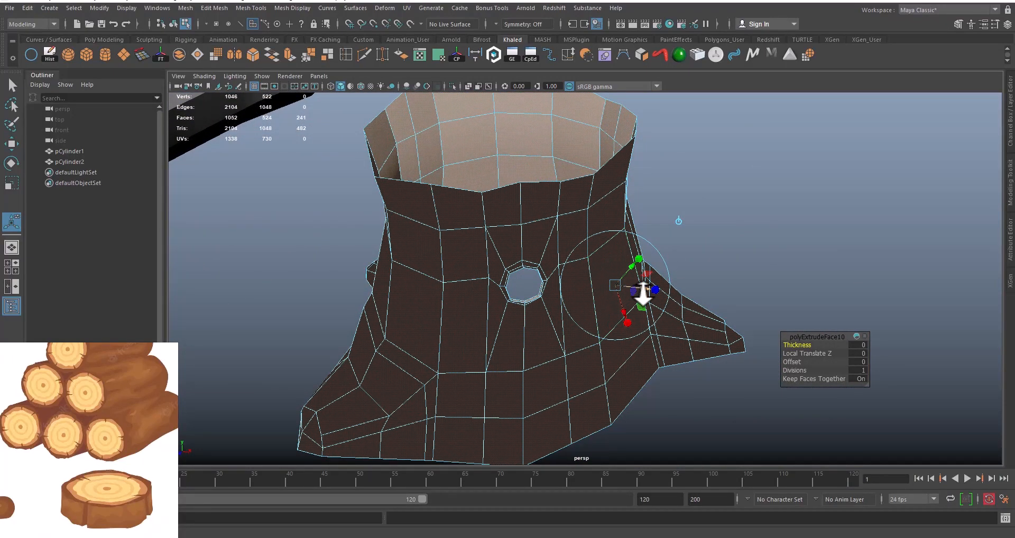
{"action": "right_click_drag", "start_coordinate": [643, 293], "coordinate": [652, 296], "text": "alt"}
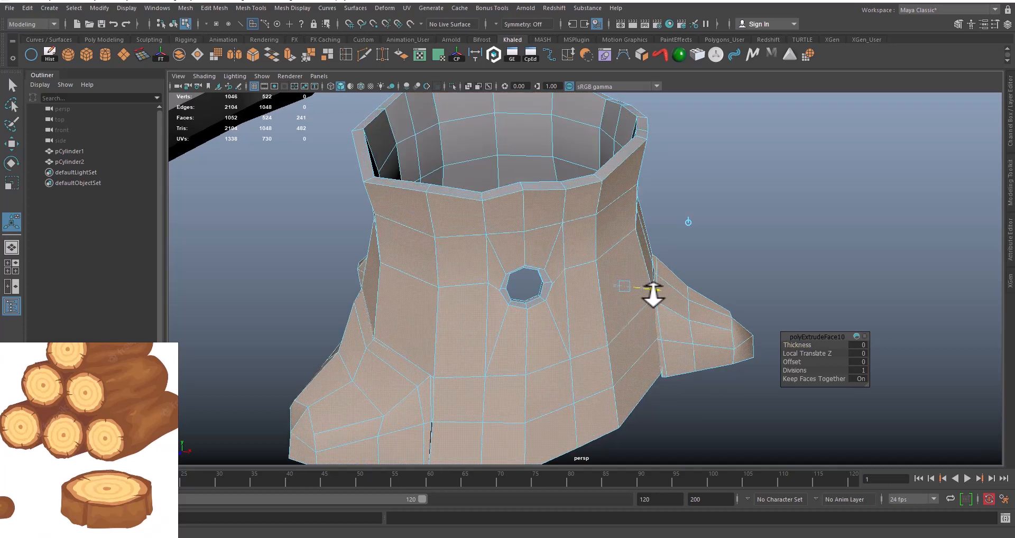
Fine-tune the stump extrusion to a Local Translate Z of about 3.579
{"action": "mouse_move", "coordinate": [653, 295]}
{"action": "left_mouse_down"}
{"action": "mouse_move", "coordinate": [634, 292]}
{"action": "mouse_move", "coordinate": [650, 295]}
{"action": "left_mouse_up"}
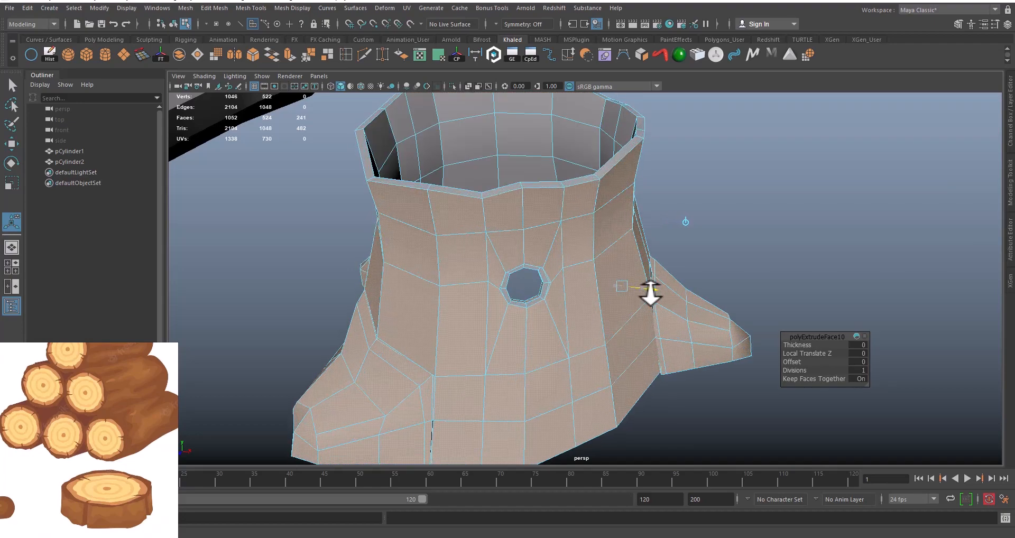
{"action": "right_click_drag", "start_coordinate": [651, 295], "coordinate": [654, 294], "text": "alt"}
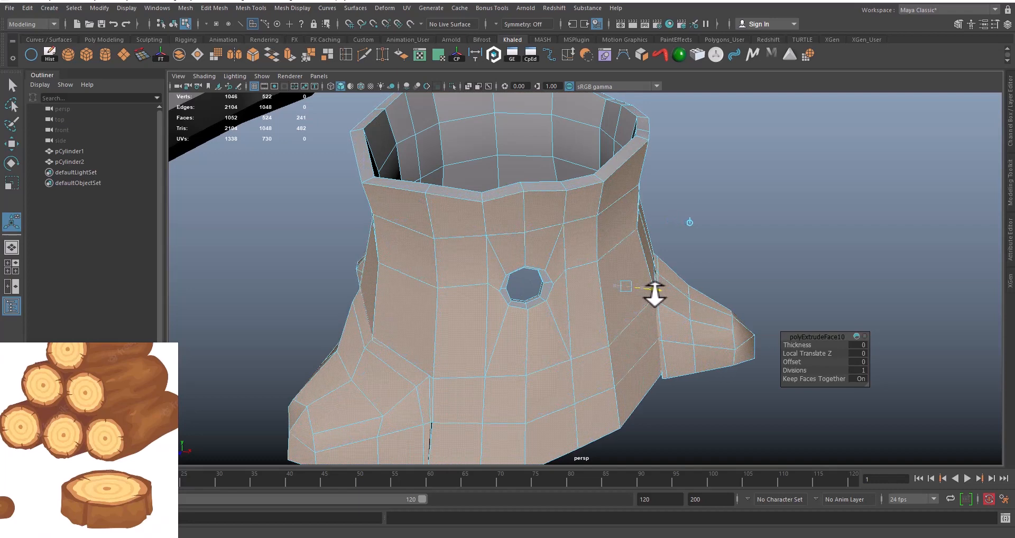
{"action": "mouse_move", "coordinate": [655, 294]}
{"action": "left_mouse_down"}
{"action": "mouse_move", "coordinate": [636, 288]}
{"action": "mouse_move", "coordinate": [653, 290]}
{"action": "left_mouse_up"}
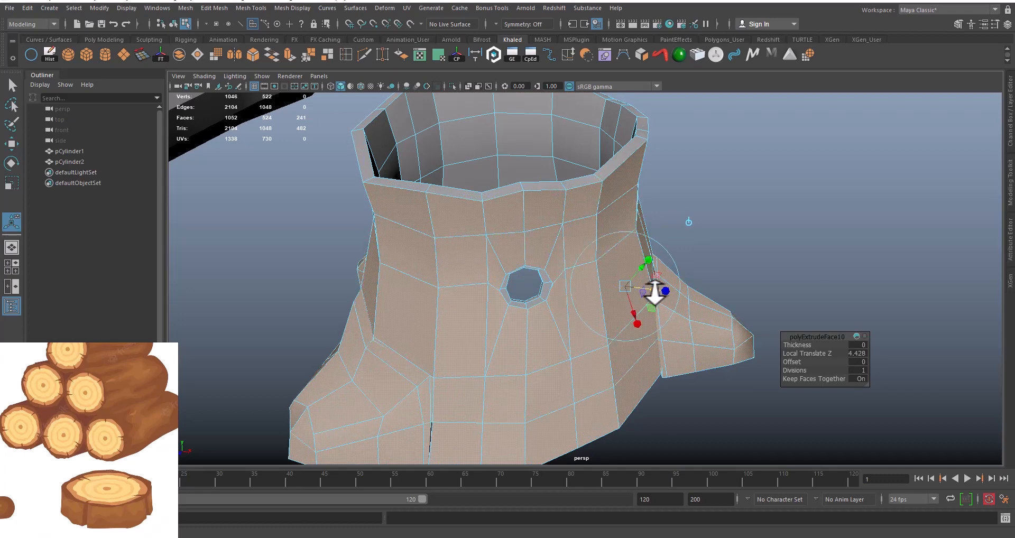
{"action": "left_click_drag", "start_coordinate": [654, 293], "coordinate": [649, 292]}
Examine the stump's wall thickness at its rim and knot hole, and compare it with the log
{"action": "right_click_drag", "start_coordinate": [559, 312], "coordinate": [537, 343], "text": "alt"}
{"action": "left_click_drag", "start_coordinate": [537, 344], "coordinate": [538, 323], "text": "alt"}
{"action": "middle_click_drag", "start_coordinate": [537, 324], "coordinate": [494, 330], "text": "alt"}
{"action": "mouse_move", "coordinate": [600, 348]}
{"action": "left_mouse_down", "text": "alt"}
{"action": "mouse_move", "coordinate": [544, 355]}
{"action": "mouse_move", "coordinate": [630, 356]}
{"action": "mouse_move", "coordinate": [585, 356]}
{"action": "left_mouse_up", "text": "alt"}
{"action": "middle_click_drag", "start_coordinate": [585, 356], "coordinate": [545, 312], "text": "alt"}
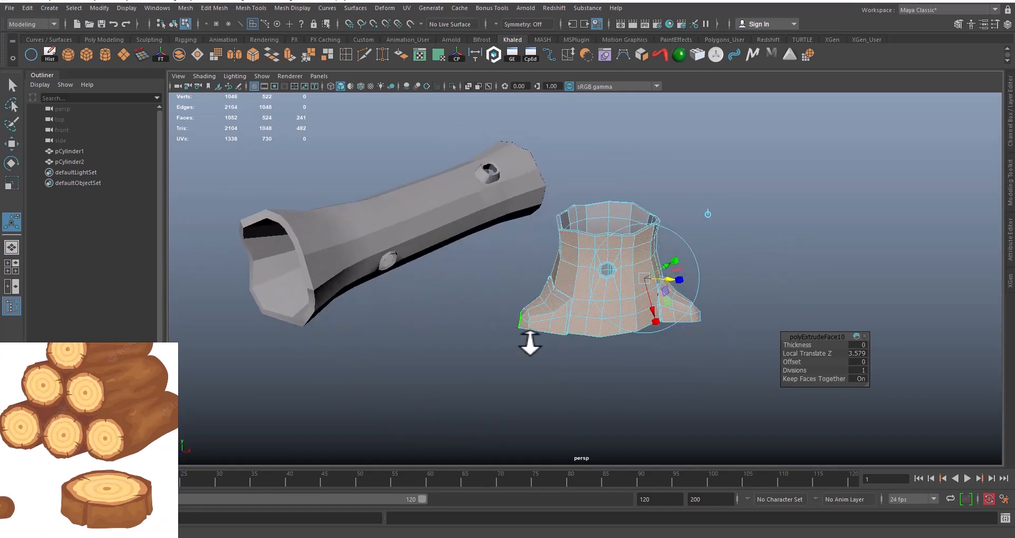
{"action": "right_click_drag", "start_coordinate": [530, 340], "coordinate": [553, 345], "text": "alt"}
{"action": "middle_click_drag", "start_coordinate": [552, 345], "coordinate": [551, 367], "text": "alt"}
{"action": "left_click_drag", "start_coordinate": [551, 365], "coordinate": [588, 363], "text": "alt"}
{"action": "middle_click_drag", "start_coordinate": [588, 363], "coordinate": [541, 337], "text": "alt"}
{"action": "right_click_drag", "start_coordinate": [545, 338], "coordinate": [644, 367], "text": "alt"}
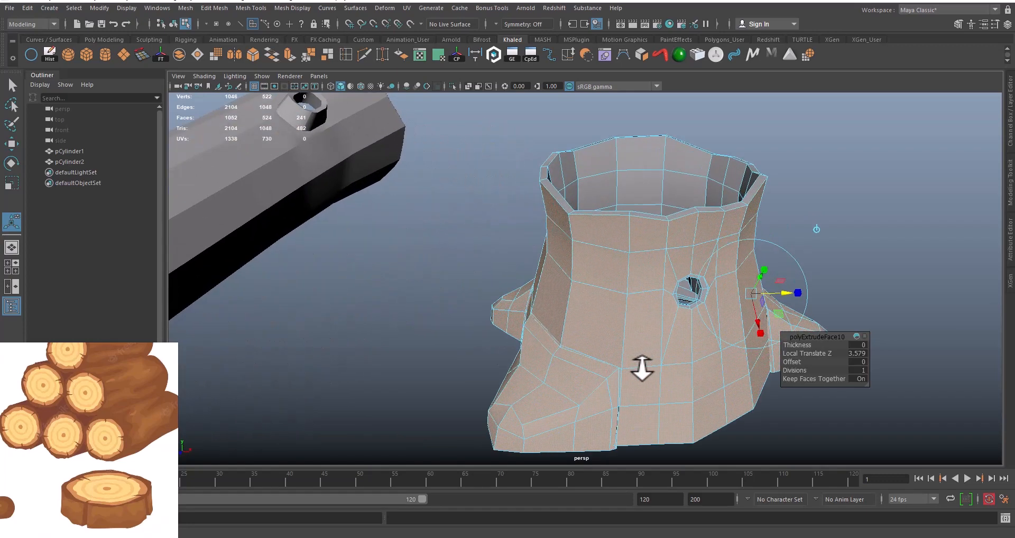
{"action": "middle_click_drag", "start_coordinate": [579, 349], "coordinate": [537, 342], "text": "alt"}
{"action": "left_click_drag", "start_coordinate": [578, 346], "coordinate": [562, 344], "text": "alt"}
Return the stump to object mode, switch to the Select tool and deselect everything
{"action": "right_click", "coordinate": [553, 246]}
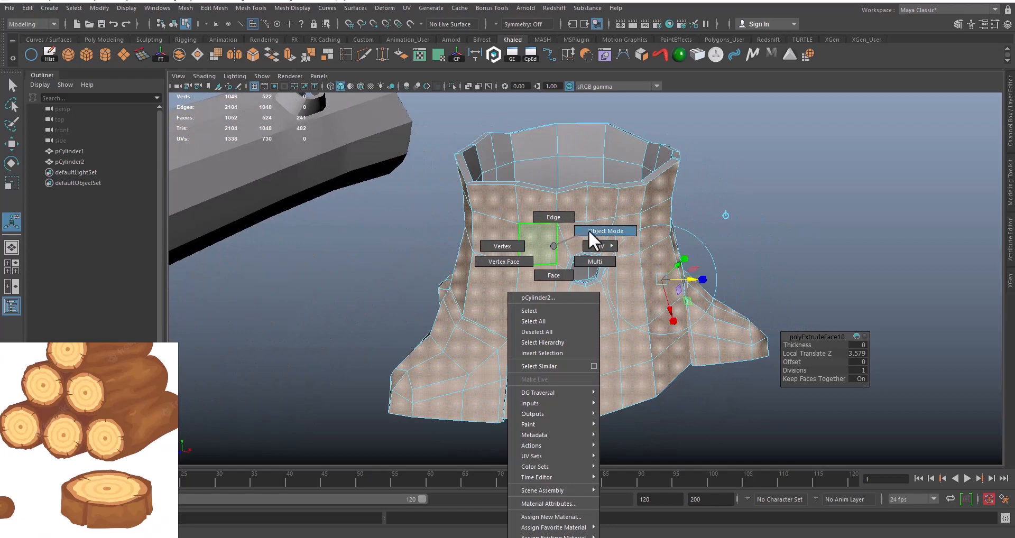
{"action": "right_click_drag", "start_coordinate": [588, 231], "coordinate": [596, 231]}
{"action": "key", "text": "q"}
{"action": "left_click", "coordinate": [826, 202]}
Examine the seams where the roots meet the trunk at the stump's base, and compare the stump with the log
{"action": "right_click_drag", "start_coordinate": [614, 296], "coordinate": [598, 325], "text": "alt"}
{"action": "middle_click_drag", "start_coordinate": [599, 325], "coordinate": [596, 303], "text": "alt"}
{"action": "mouse_move", "coordinate": [616, 303]}
{"action": "left_mouse_down", "text": "alt"}
{"action": "mouse_move", "coordinate": [587, 298]}
{"action": "mouse_move", "coordinate": [608, 300]}
{"action": "left_mouse_up", "text": "alt"}
{"action": "right_click_drag", "start_coordinate": [378, 307], "coordinate": [416, 338], "text": "alt"}
{"action": "middle_click_drag", "start_coordinate": [417, 338], "coordinate": [551, 348], "text": "alt"}
{"action": "left_click_drag", "start_coordinate": [549, 346], "coordinate": [534, 344], "text": "alt"}
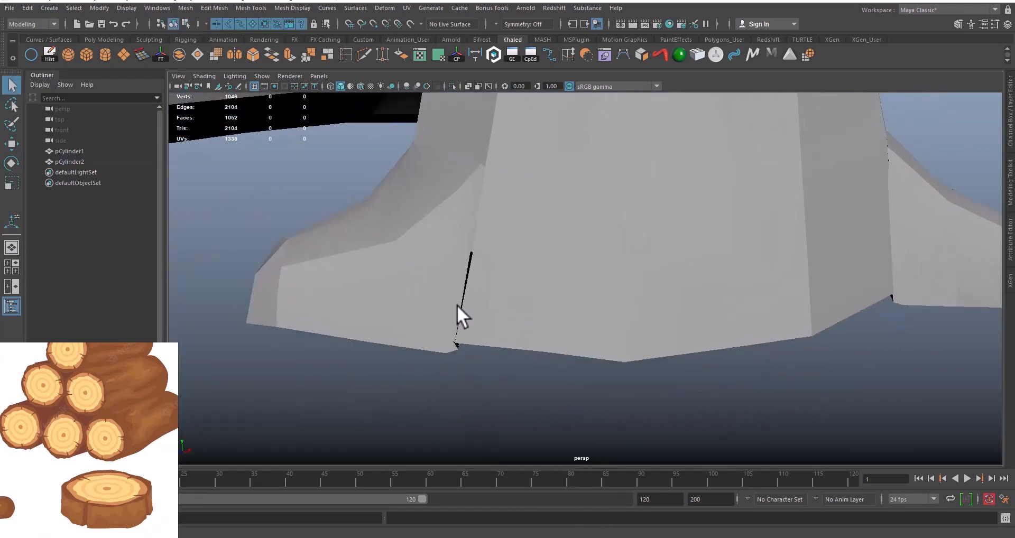
{"action": "left_click", "coordinate": [456, 305]}
{"action": "middle_click_drag", "start_coordinate": [458, 306], "coordinate": [543, 317], "text": "alt"}
{"action": "left_click_drag", "start_coordinate": [589, 310], "coordinate": [557, 303], "text": "alt"}
{"action": "middle_click_drag", "start_coordinate": [543, 302], "coordinate": [555, 326], "text": "alt"}
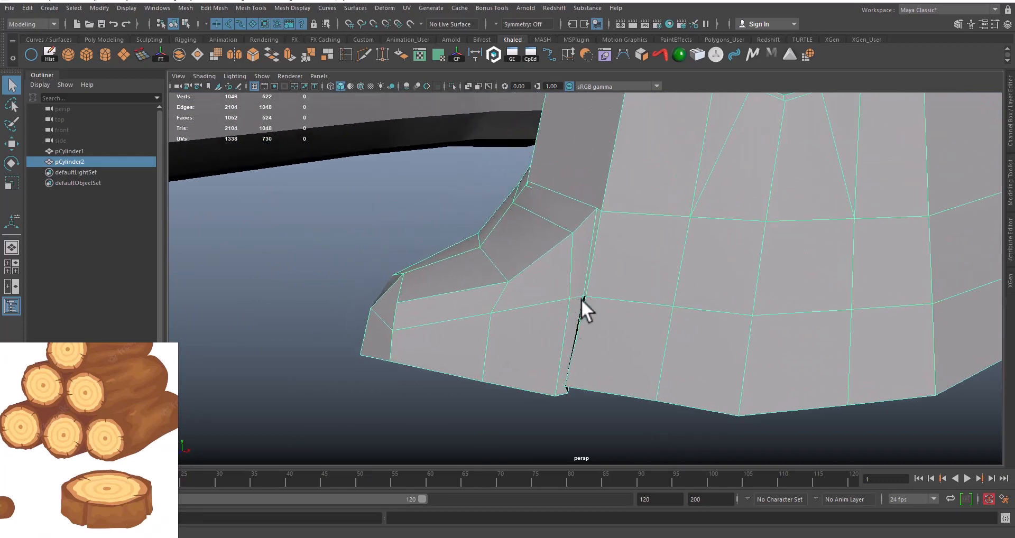
{"action": "left_click", "coordinate": [514, 402]}
{"action": "scroll", "coordinate": [540, 285], "scroll_direction": "down", "scroll_amount": 8}
{"action": "left_click_drag", "start_coordinate": [617, 262], "coordinate": [587, 299], "text": "alt"}
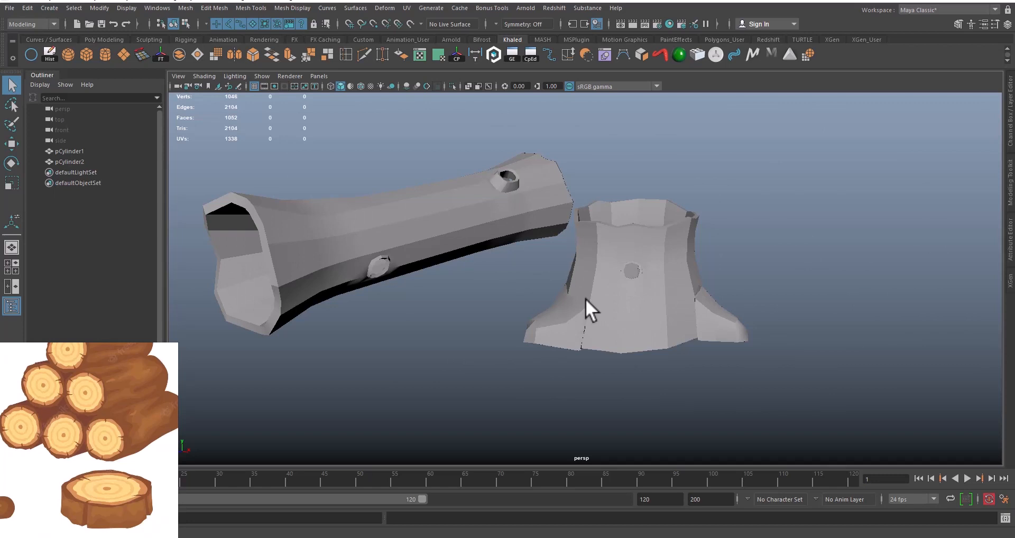
{"action": "left_click_drag", "start_coordinate": [585, 299], "coordinate": [642, 320], "text": "alt"}
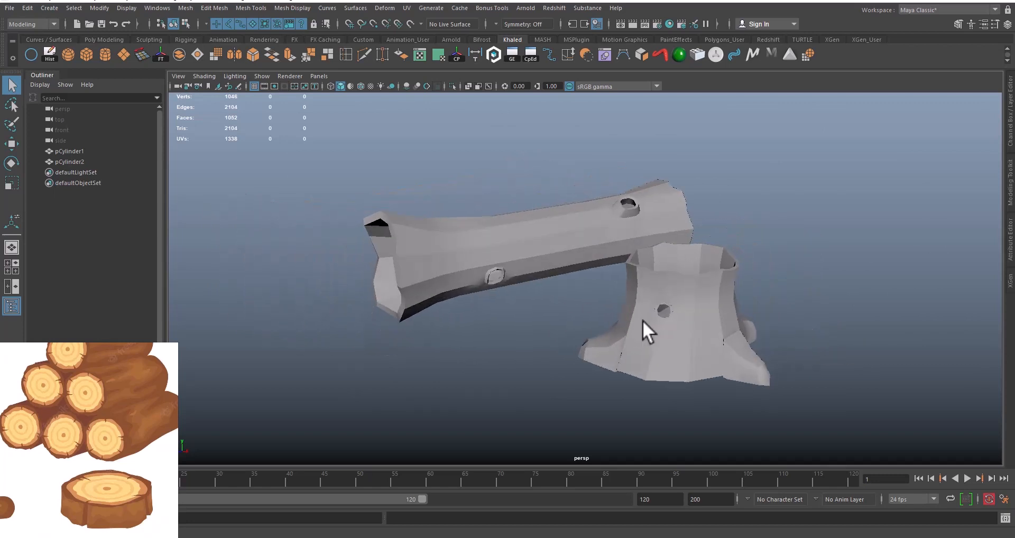
{"action": "mouse_move", "coordinate": [589, 266]}
{"action": "left_mouse_down", "text": "alt"}
{"action": "mouse_move", "coordinate": [655, 319]}
{"action": "mouse_move", "coordinate": [694, 256]}
{"action": "mouse_move", "coordinate": [572, 262]}
{"action": "left_mouse_up", "text": "alt"}
Select the full ring of inner wall faces directly below the stump's rim in face mode
{"action": "left_click", "coordinate": [626, 334]}
{"action": "right_click_drag", "start_coordinate": [572, 262], "coordinate": [680, 324], "text": "alt"}
{"action": "right_click_drag", "start_coordinate": [619, 203], "coordinate": [622, 230]}
{"action": "middle_click_drag", "start_coordinate": [592, 234], "coordinate": [705, 204], "text": "alt"}
{"action": "left_click_drag", "start_coordinate": [705, 204], "coordinate": [649, 226], "text": "alt"}
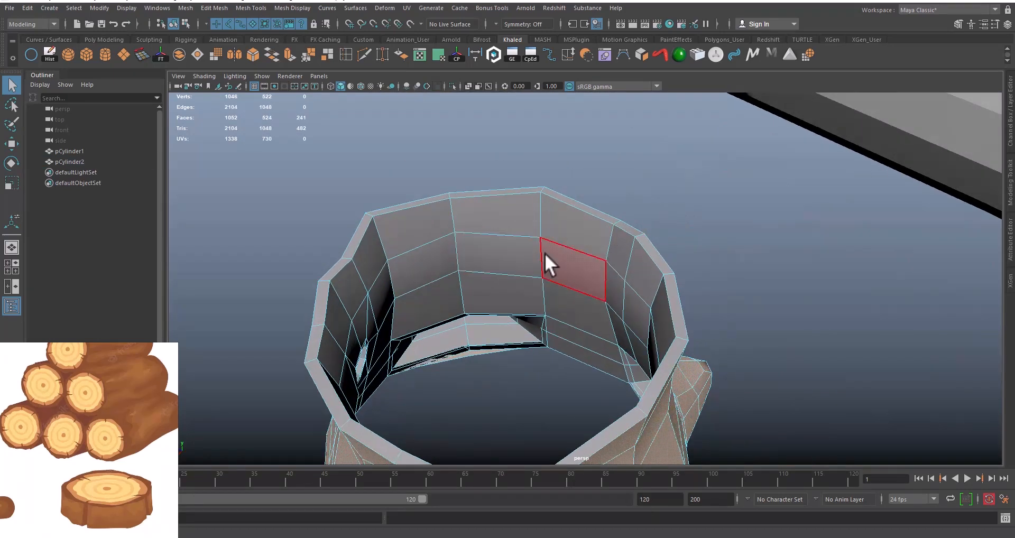
{"action": "middle_click_drag", "start_coordinate": [545, 256], "coordinate": [605, 255], "text": "alt"}
{"action": "left_click", "coordinate": [643, 218]}
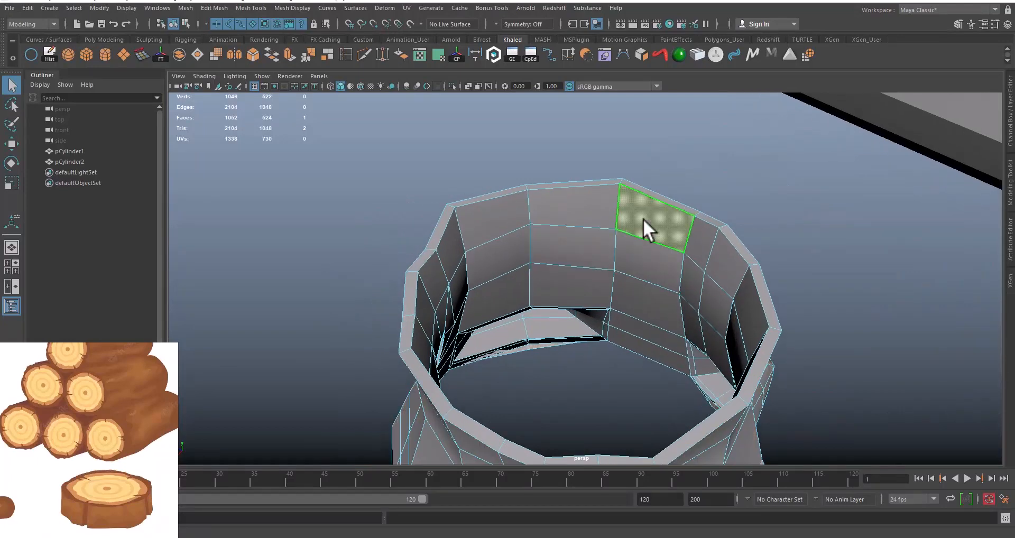
{"action": "double_click", "coordinate": [598, 212], "text": "shift"}
Examine the stump's inner wall from several angles, around the knot hole and down to the root openings
{"action": "mouse_move", "coordinate": [566, 264]}
{"action": "left_mouse_down", "text": "alt"}
{"action": "mouse_move", "coordinate": [611, 253]}
{"action": "mouse_move", "coordinate": [645, 259]}
{"action": "mouse_move", "coordinate": [553, 258]}
{"action": "left_mouse_up", "text": "alt"}
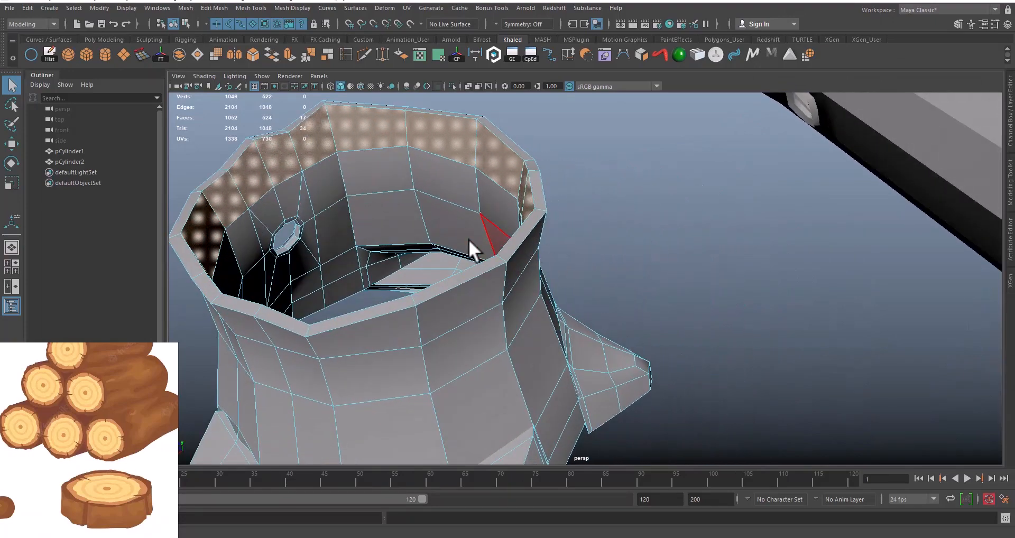
{"action": "middle_click_drag", "start_coordinate": [470, 240], "coordinate": [622, 266], "text": "alt"}
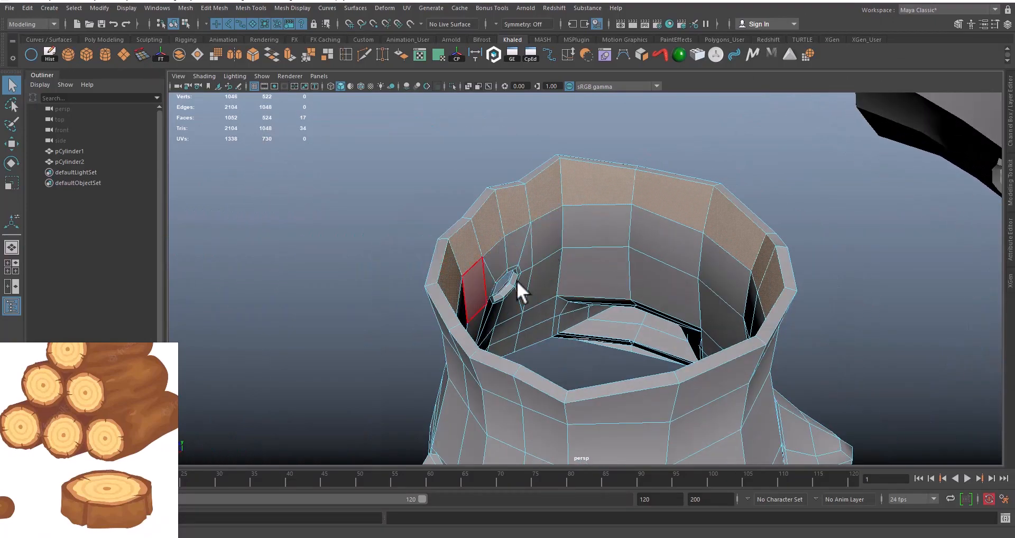
{"action": "middle_click_drag", "start_coordinate": [547, 288], "coordinate": [687, 293], "text": "alt"}
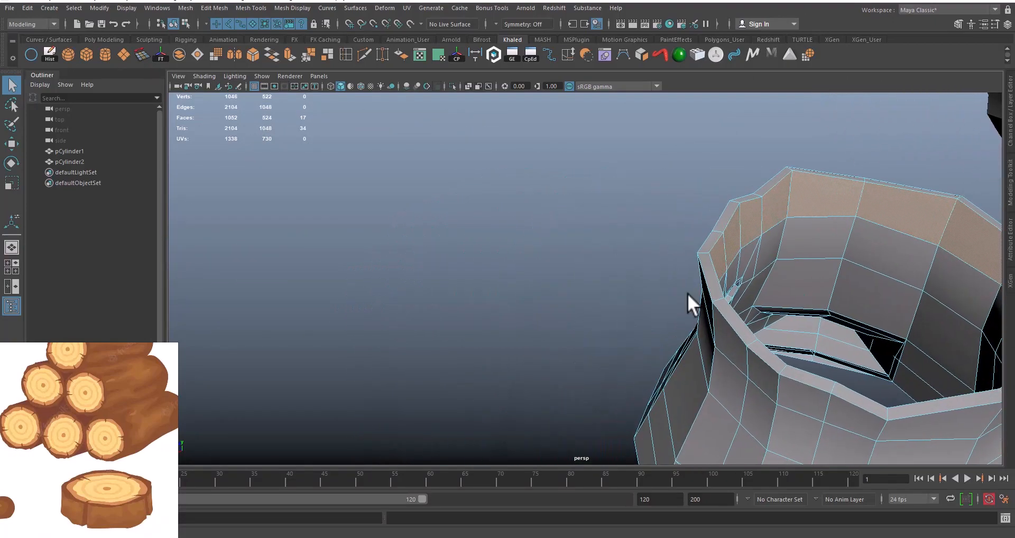
{"action": "left_click_drag", "start_coordinate": [687, 293], "coordinate": [652, 292], "text": "alt"}
{"action": "middle_click_drag", "start_coordinate": [634, 284], "coordinate": [629, 286], "text": "alt"}
{"action": "scroll", "coordinate": [634, 265], "scroll_direction": "down", "scroll_amount": 10}
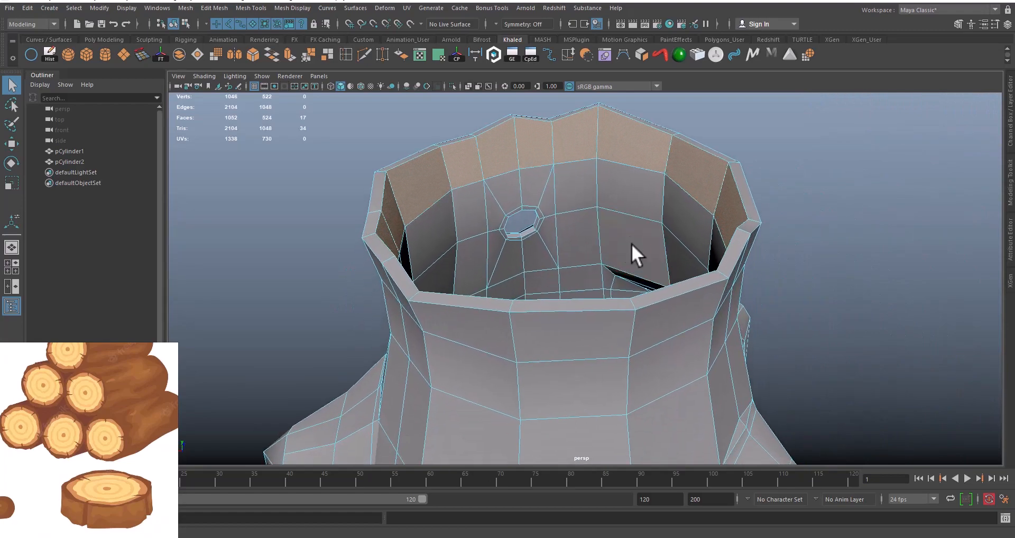
{"action": "left_click_drag", "start_coordinate": [594, 235], "coordinate": [600, 253], "text": "alt"}
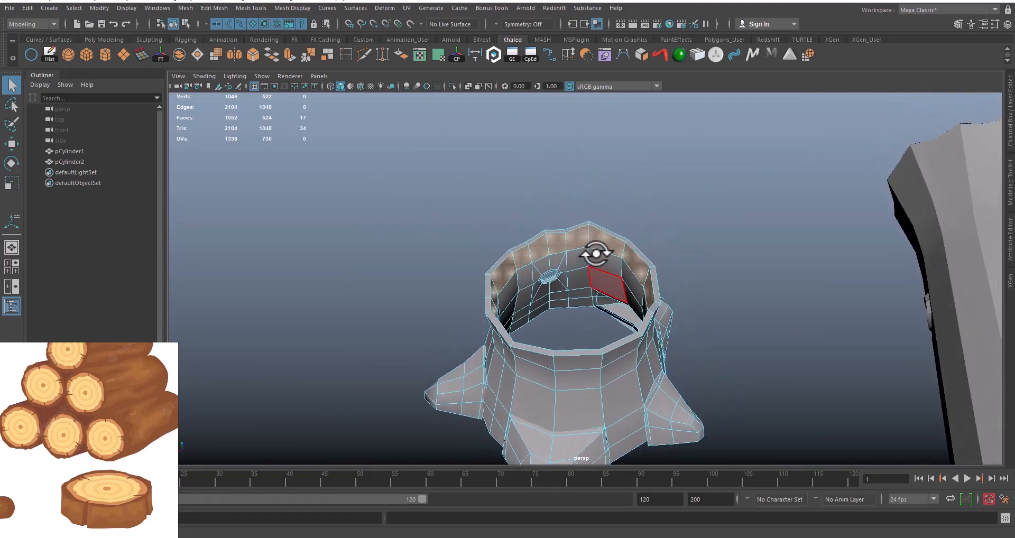
{"action": "middle_click_drag", "start_coordinate": [601, 254], "coordinate": [600, 238], "text": "alt"}
{"action": "scroll", "coordinate": [583, 278], "scroll_direction": "up", "scroll_amount": 3}
{"action": "scroll", "coordinate": [583, 277], "scroll_direction": "up", "scroll_amount": 5}
{"action": "scroll", "coordinate": [680, 286], "scroll_direction": "down", "scroll_amount": 6}
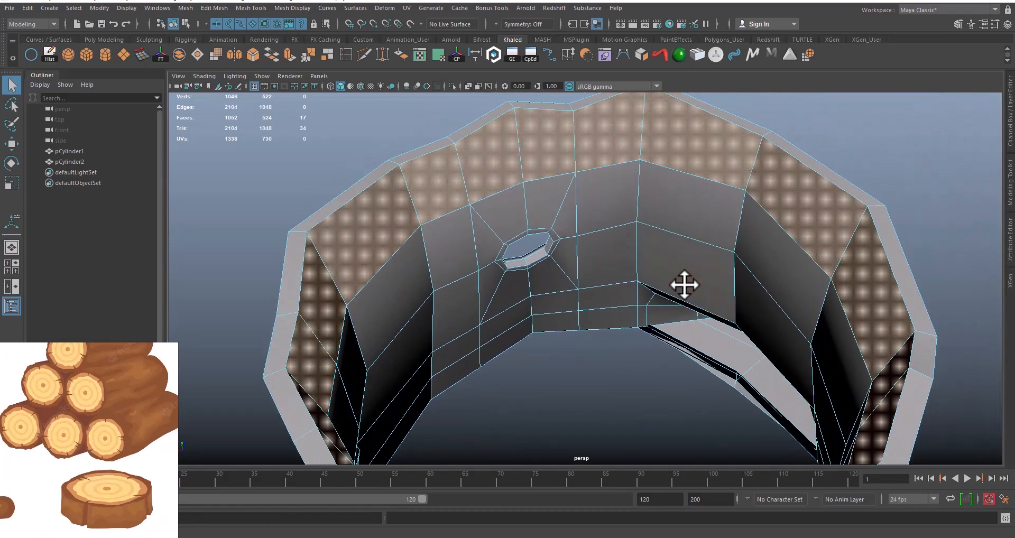
{"action": "scroll", "coordinate": [717, 259], "scroll_direction": "up", "scroll_amount": 3}
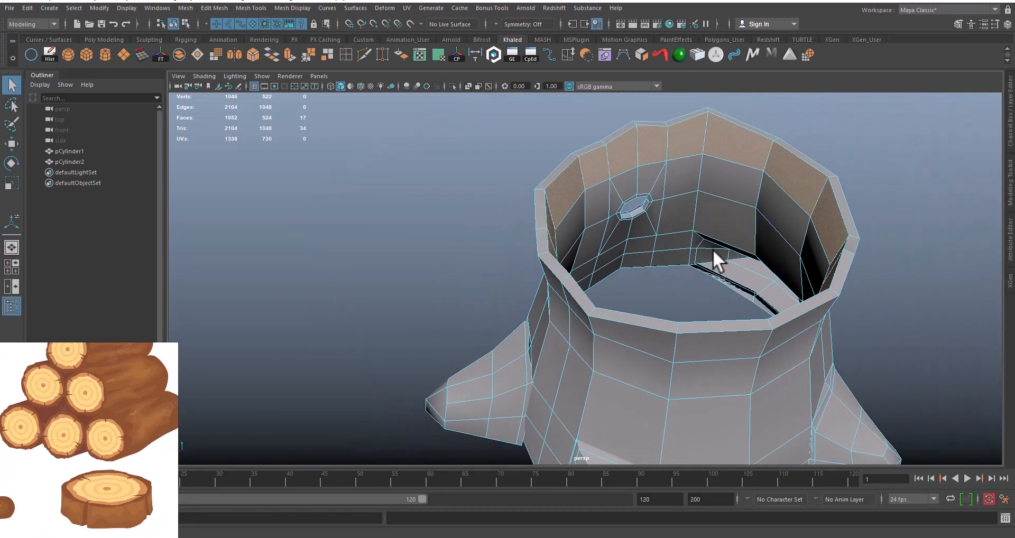
{"action": "left_click_drag", "start_coordinate": [716, 259], "coordinate": [687, 255], "text": "alt"}
{"action": "left_click", "coordinate": [592, 263]}
{"action": "left_click_drag", "start_coordinate": [592, 263], "coordinate": [611, 272], "text": "alt"}
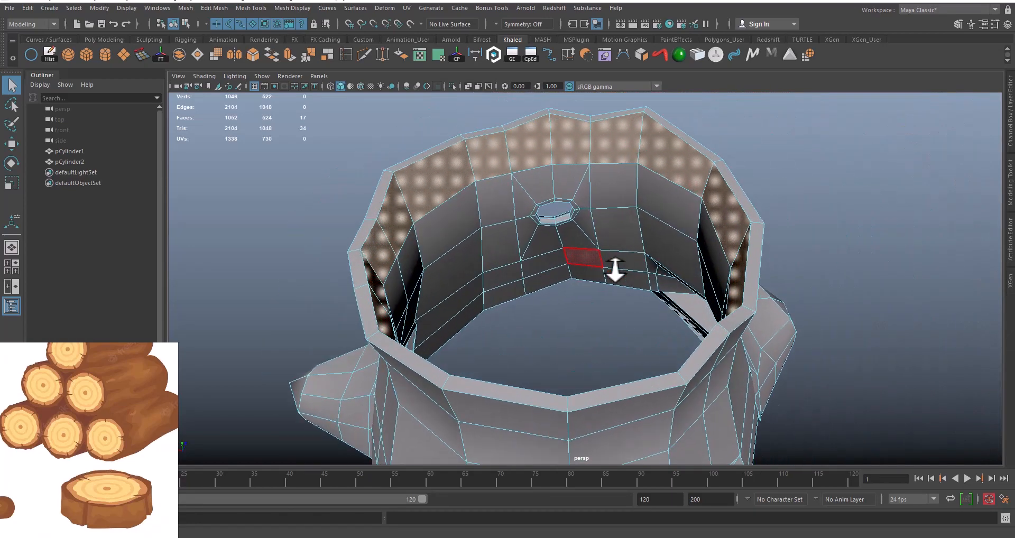
{"action": "scroll", "coordinate": [641, 272], "scroll_direction": "up", "scroll_amount": 3}
{"action": "middle_click_drag", "start_coordinate": [641, 272], "coordinate": [535, 308], "text": "alt"}
{"action": "scroll", "coordinate": [535, 308], "scroll_direction": "up", "scroll_amount": 3}
{"action": "scroll", "coordinate": [534, 308], "scroll_direction": "down", "scroll_amount": 3}
{"action": "mouse_move", "coordinate": [535, 308]}
{"action": "left_mouse_down", "text": "alt"}
{"action": "mouse_move", "coordinate": [516, 297]}
{"action": "mouse_move", "coordinate": [528, 298]}
{"action": "left_mouse_up", "text": "alt"}
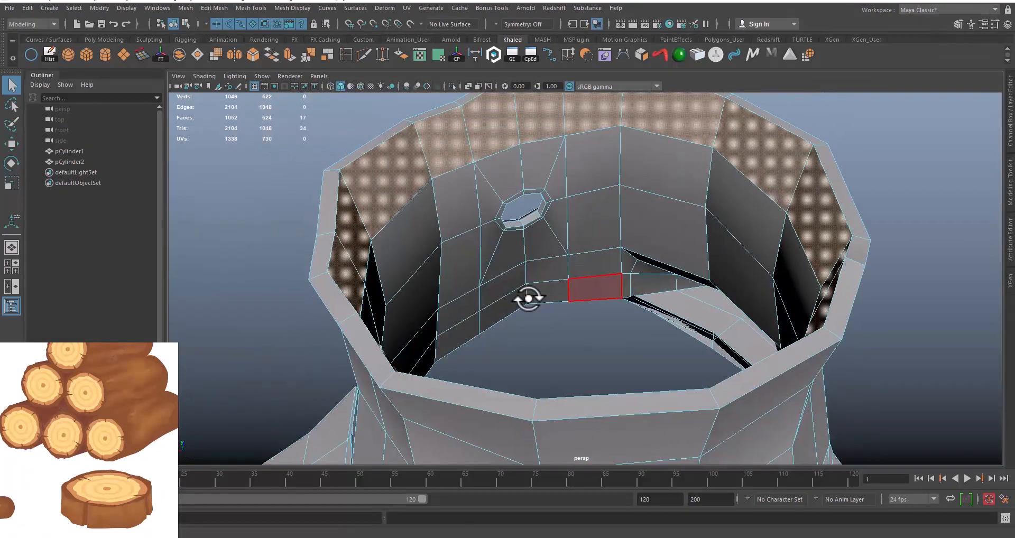
Add the second row of inner wall faces below the rim to the selection, working around the stump's interior
{"action": "left_click", "coordinate": [588, 164], "text": "shift"}
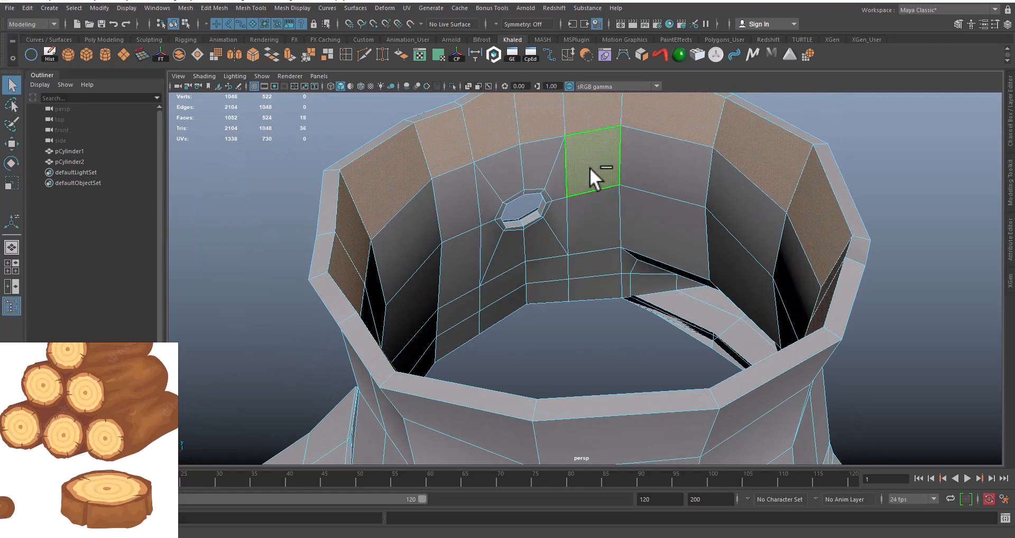
{"action": "scroll", "coordinate": [582, 269], "scroll_direction": "down", "scroll_amount": 5}
{"action": "left_click_drag", "start_coordinate": [582, 269], "coordinate": [680, 299], "text": "alt"}
{"action": "middle_click_drag", "start_coordinate": [680, 299], "coordinate": [462, 317], "text": "alt"}
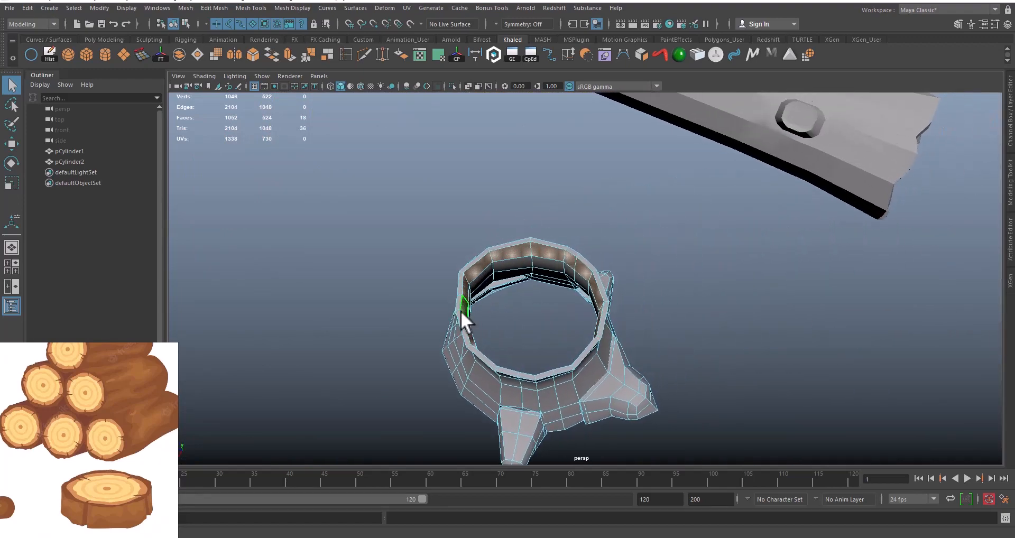
{"action": "scroll", "coordinate": [657, 340], "scroll_direction": "up", "scroll_amount": 5}
{"action": "left_click_drag", "start_coordinate": [657, 340], "coordinate": [538, 289], "text": "alt"}
{"action": "scroll", "coordinate": [473, 289], "scroll_direction": "down", "scroll_amount": 3}
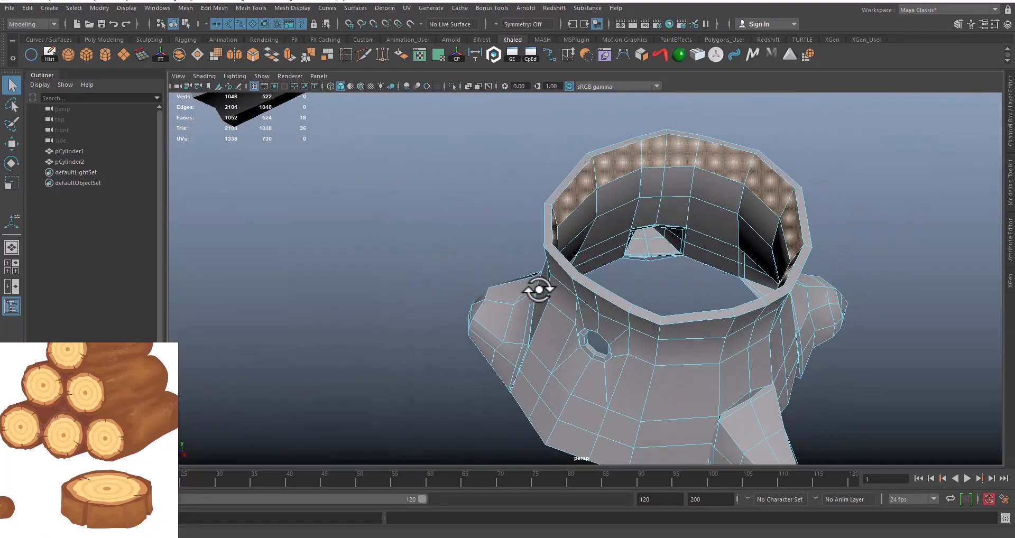
{"action": "left_click", "coordinate": [717, 188], "text": "shift"}
{"action": "left_click_drag", "start_coordinate": [720, 207], "coordinate": [498, 251], "text": "alt"}
{"action": "middle_click_drag", "start_coordinate": [498, 251], "coordinate": [443, 255], "text": "alt"}
{"action": "right_click_drag", "start_coordinate": [443, 255], "coordinate": [510, 267], "text": "alt"}
{"action": "left_click_drag", "start_coordinate": [510, 267], "coordinate": [492, 238], "text": "alt"}
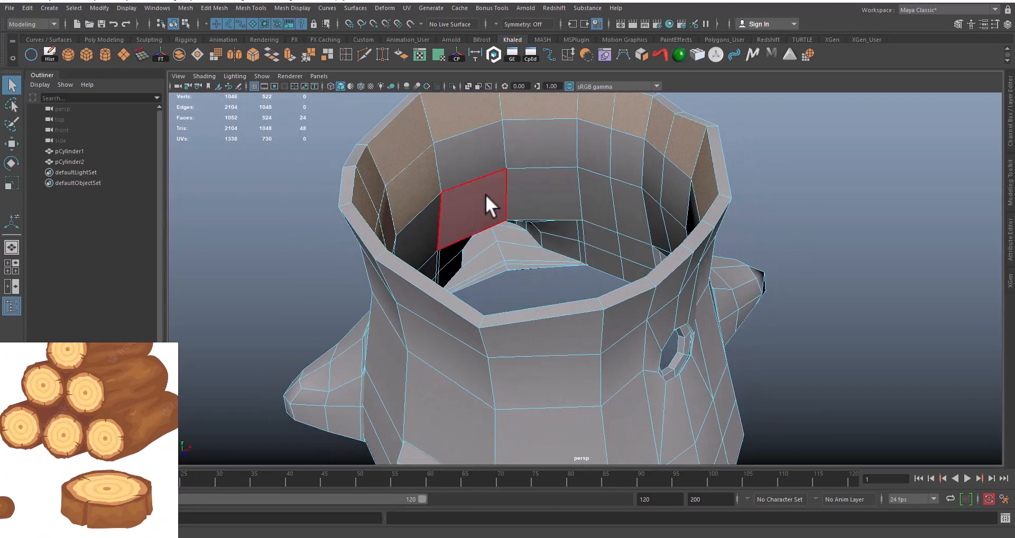
{"action": "left_click", "coordinate": [470, 158], "text": "shift"}
{"action": "left_click_drag", "start_coordinate": [470, 157], "coordinate": [690, 221], "text": "alt"}
{"action": "double_click", "coordinate": [691, 213], "text": "shift"}
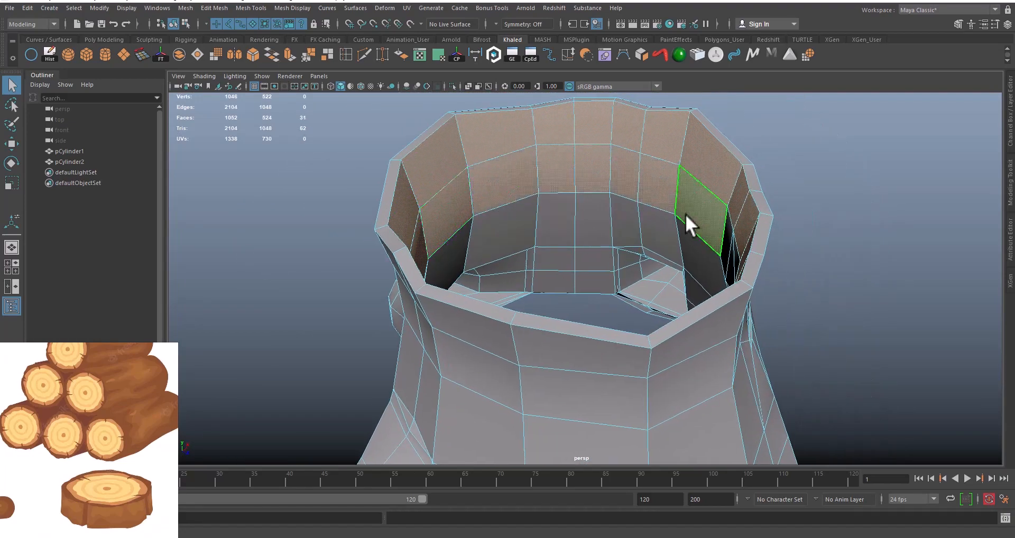
Add the remaining second-row faces beside and above the knot hole to the inner wall selection
{"action": "right_click_drag", "start_coordinate": [685, 214], "coordinate": [512, 254], "text": "alt"}
{"action": "left_click_drag", "start_coordinate": [513, 254], "coordinate": [597, 261], "text": "alt"}
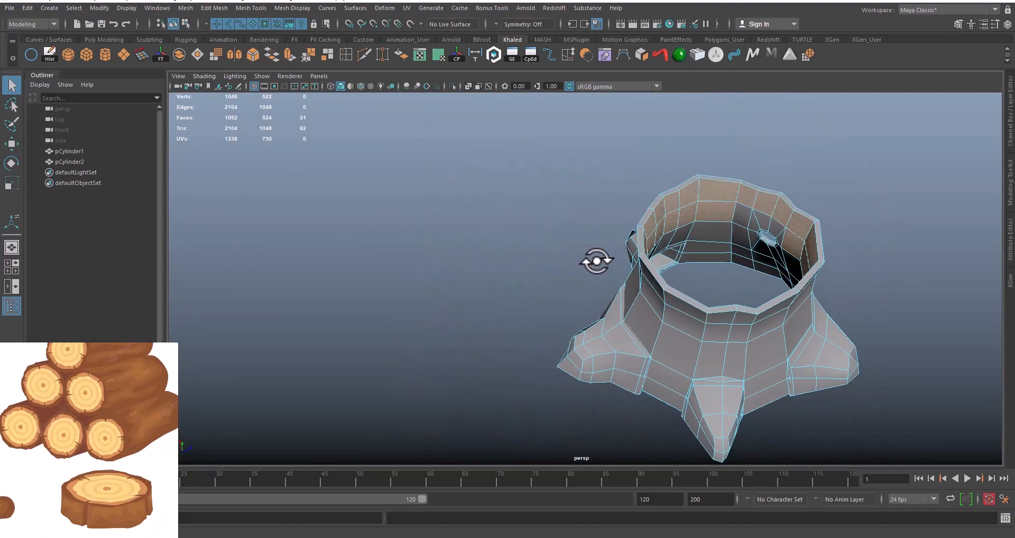
{"action": "middle_click_drag", "start_coordinate": [639, 262], "coordinate": [442, 250], "text": "alt"}
{"action": "right_click_drag", "start_coordinate": [416, 246], "coordinate": [496, 246], "text": "alt"}
{"action": "middle_click_drag", "start_coordinate": [497, 247], "coordinate": [596, 310], "text": "alt"}
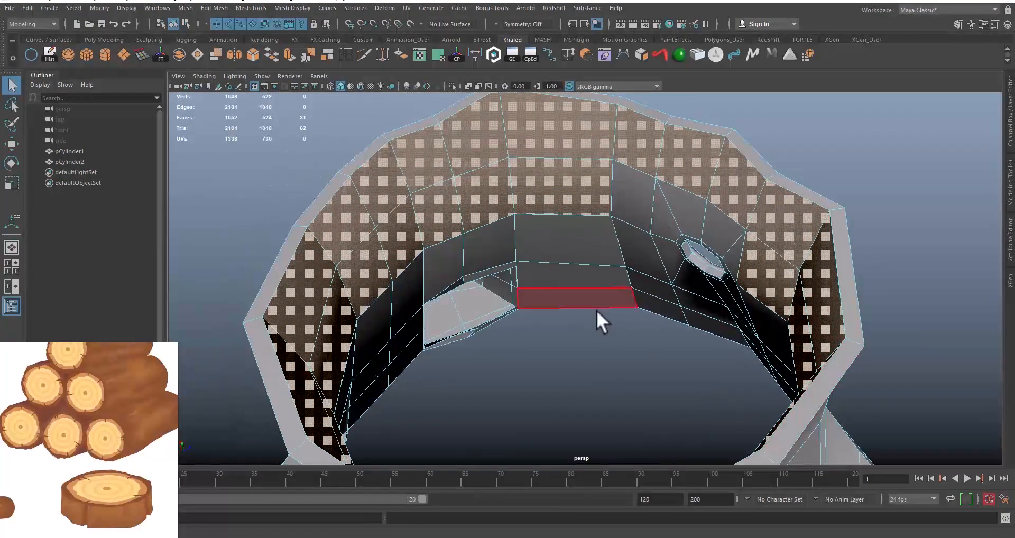
{"action": "right_click_drag", "start_coordinate": [596, 309], "coordinate": [588, 296], "text": "alt"}
{"action": "left_click_drag", "start_coordinate": [588, 296], "coordinate": [540, 303], "text": "alt"}
{"action": "right_click_drag", "start_coordinate": [540, 303], "coordinate": [588, 306], "text": "alt"}
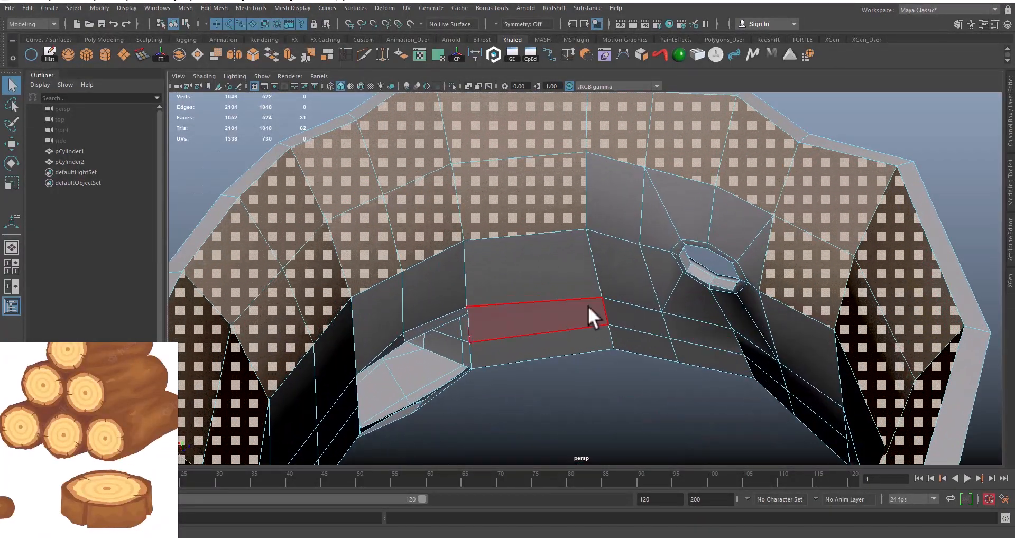
{"action": "left_click_drag", "start_coordinate": [591, 306], "coordinate": [620, 266], "text": "alt"}
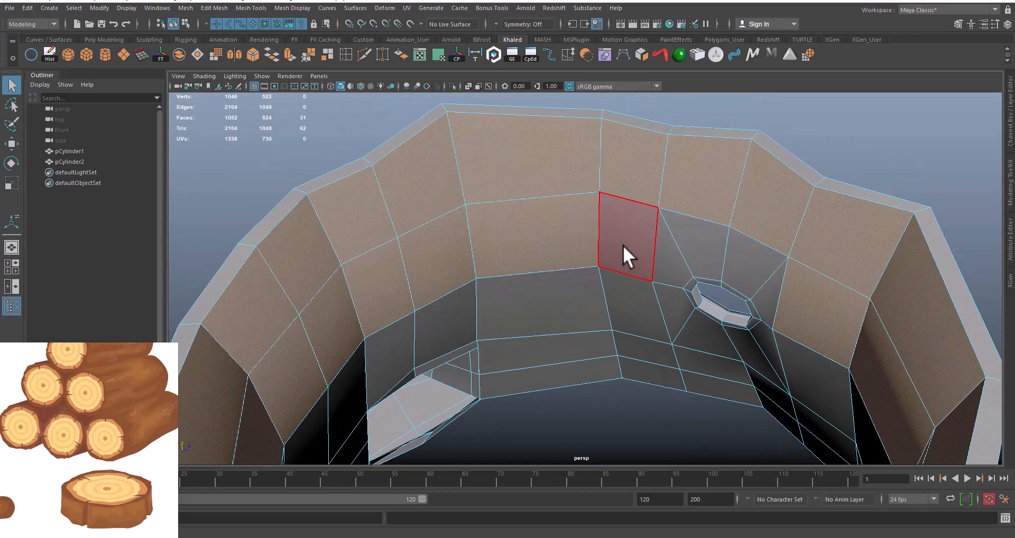
{"action": "left_click", "coordinate": [622, 245], "text": "shift"}
{"action": "left_click", "coordinate": [681, 243], "text": "shift"}
{"action": "left_click", "coordinate": [741, 262], "text": "shift"}
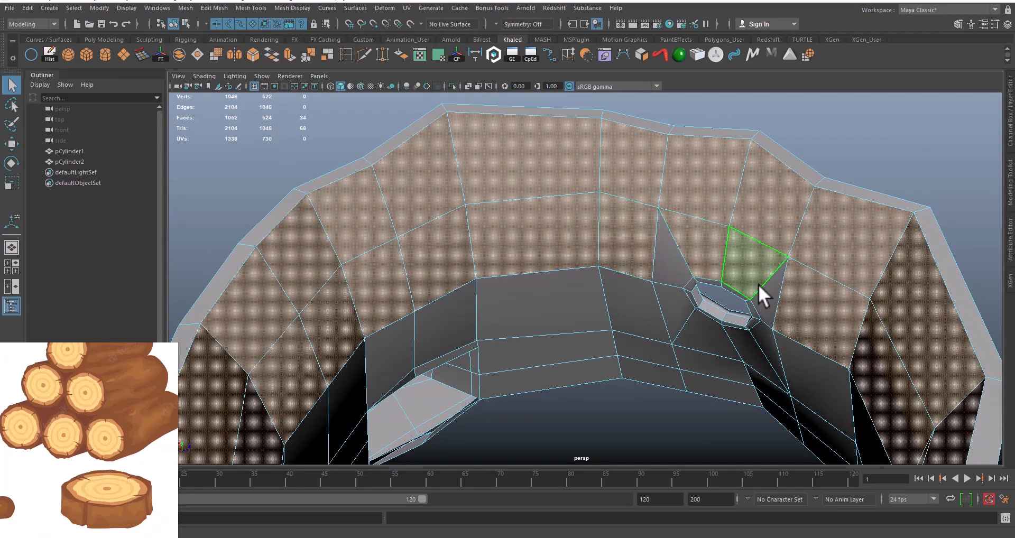
{"action": "left_click", "coordinate": [766, 293], "text": "shift"}
{"action": "left_click", "coordinate": [673, 274], "text": "shift"}
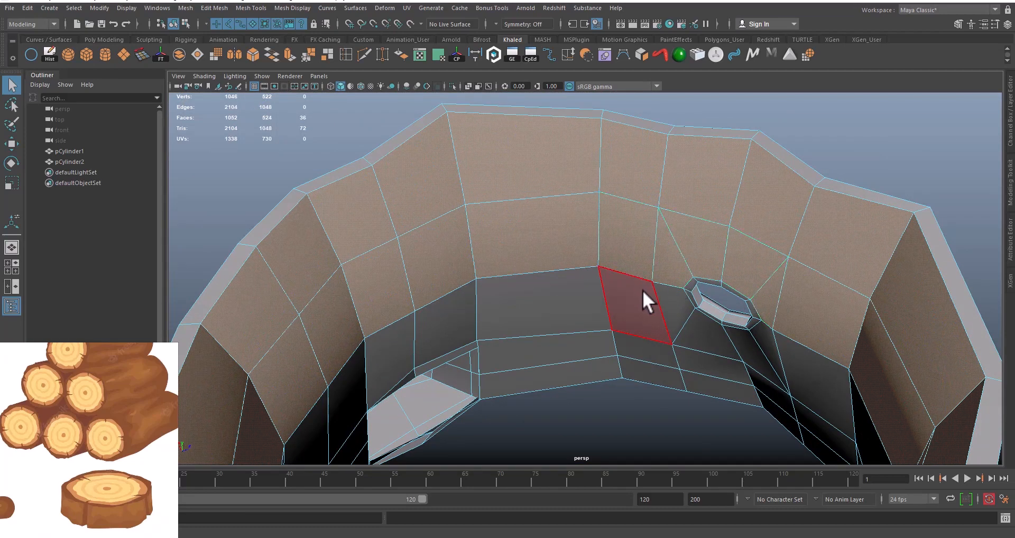
Scale the selected inner wall faces inward in the horizontal plane to thicken the stump's upper wall
{"action": "left_click_drag", "start_coordinate": [642, 289], "coordinate": [544, 322], "text": "alt"}
{"action": "key", "text": "r"}
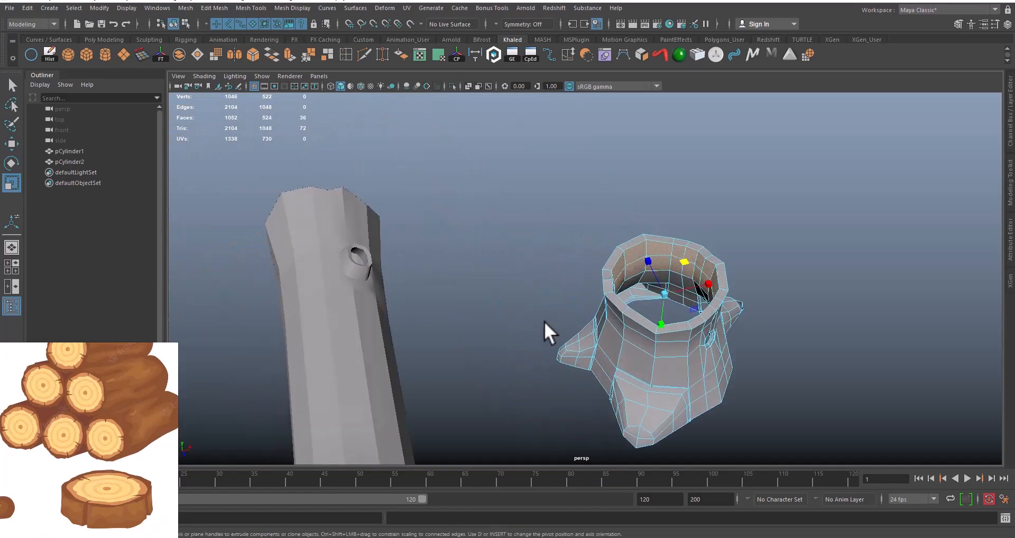
{"action": "right_click_drag", "start_coordinate": [544, 321], "coordinate": [820, 385], "text": "alt"}
{"action": "middle_click_drag", "start_coordinate": [820, 385], "coordinate": [625, 362], "text": "alt"}
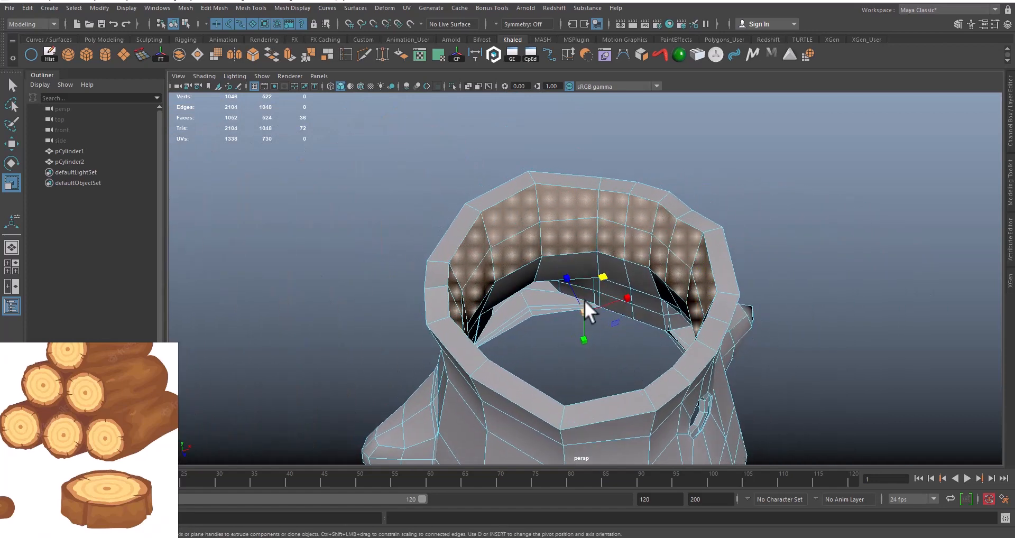
{"action": "left_click", "coordinate": [602, 273]}
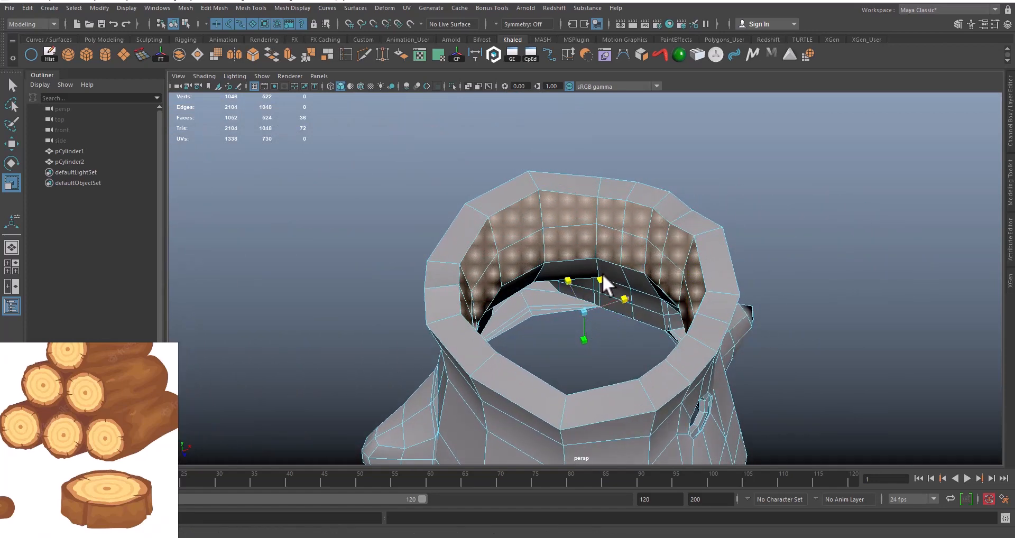
{"action": "left_click_drag", "start_coordinate": [605, 274], "coordinate": [603, 274]}
{"action": "scroll", "coordinate": [604, 285], "scroll_direction": "down", "scroll_amount": 3}
{"action": "middle_click_drag", "start_coordinate": [613, 361], "coordinate": [611, 331], "text": "alt"}
Select the stump's outer rim edge loop in edge mode, and undo a trial uniform scale of about 1.04
{"action": "left_click_drag", "start_coordinate": [611, 331], "coordinate": [458, 244], "text": "alt"}
{"action": "left_click", "coordinate": [576, 259]}
{"action": "left_click", "coordinate": [547, 351]}
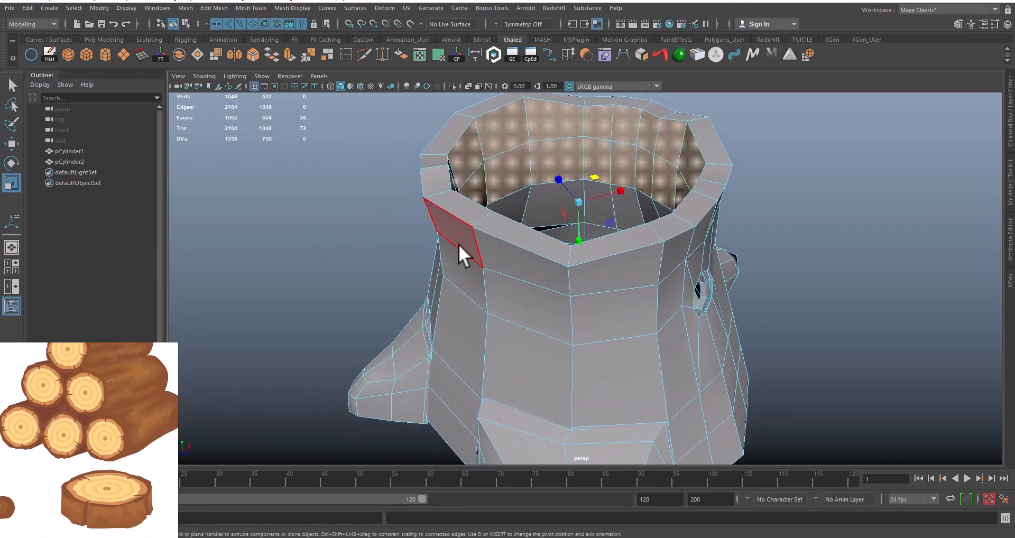
{"action": "right_click_drag", "start_coordinate": [462, 223], "coordinate": [465, 197]}
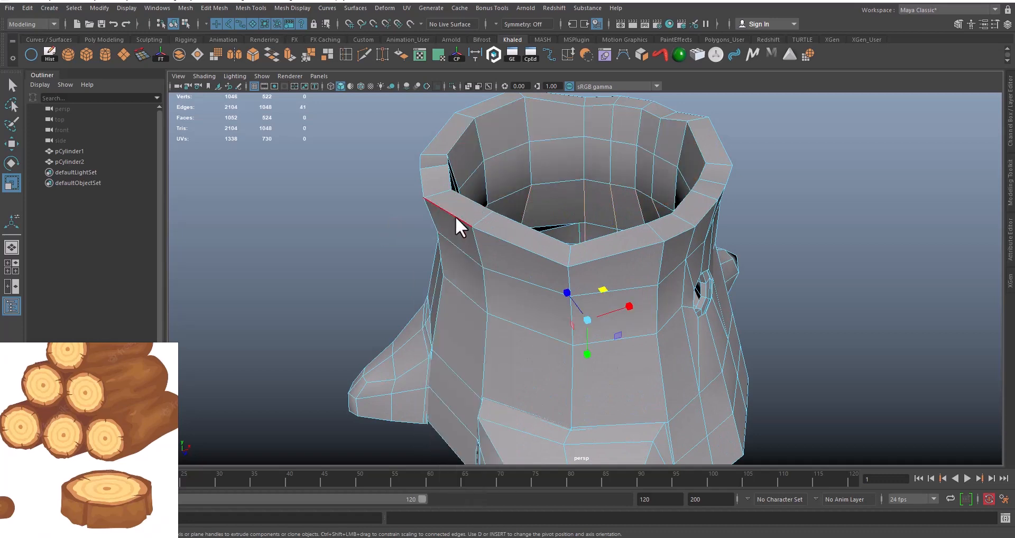
{"action": "double_click", "coordinate": [456, 216]}
{"action": "left_click_drag", "start_coordinate": [478, 246], "coordinate": [580, 225], "text": "alt"}
{"action": "key", "text": "ctrl+z"}
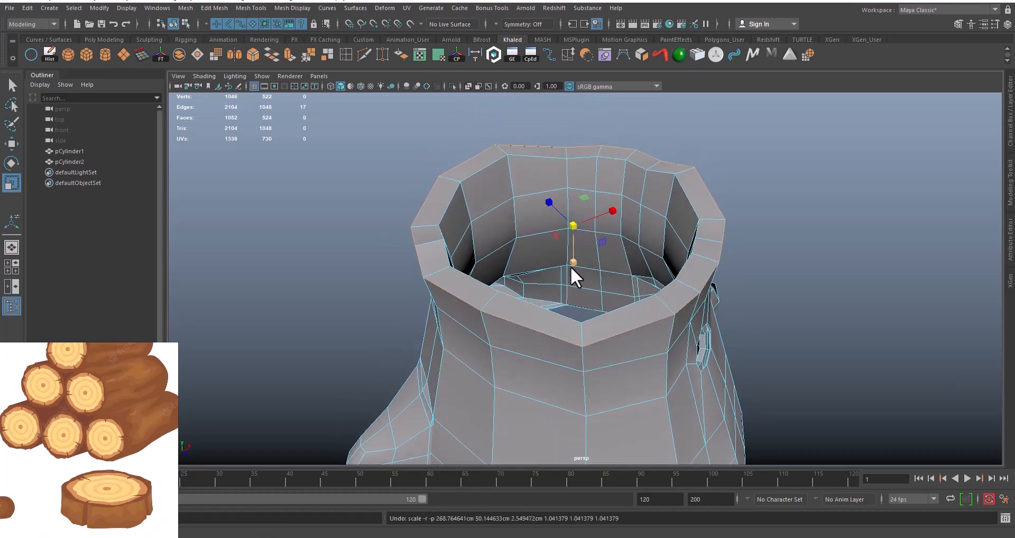
Add the missing part of the stump's outer rim loop to the edge selection and scale it outward to flare the rim
{"action": "left_click_drag", "start_coordinate": [570, 266], "coordinate": [537, 268], "text": "alt"}
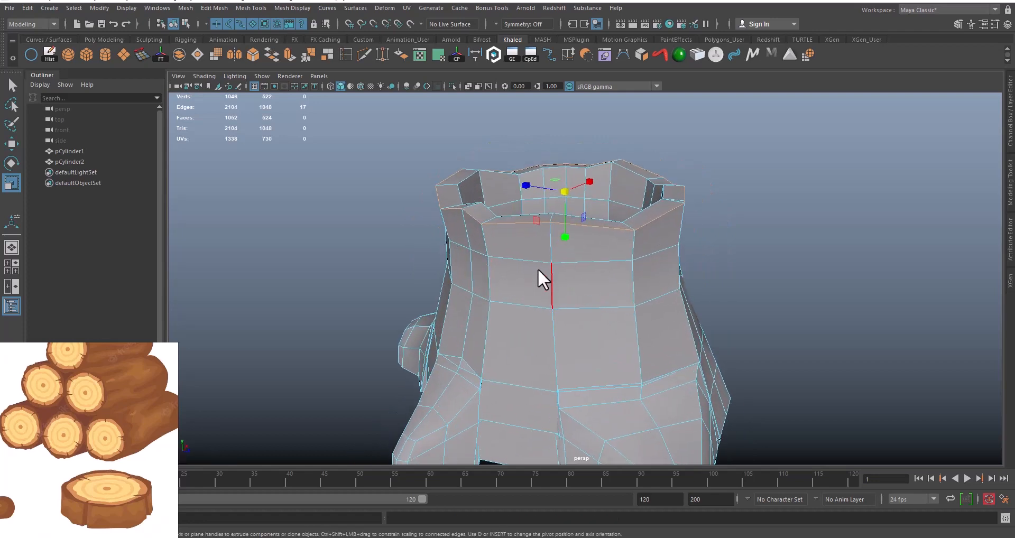
{"action": "double_click", "coordinate": [507, 224], "text": "shift"}
{"action": "left_click_drag", "start_coordinate": [565, 202], "coordinate": [575, 211]}
Select the edge loop two rows below the stump's rim, and insert a new edge loop around the trunk beneath it
{"action": "double_click", "coordinate": [576, 308]}
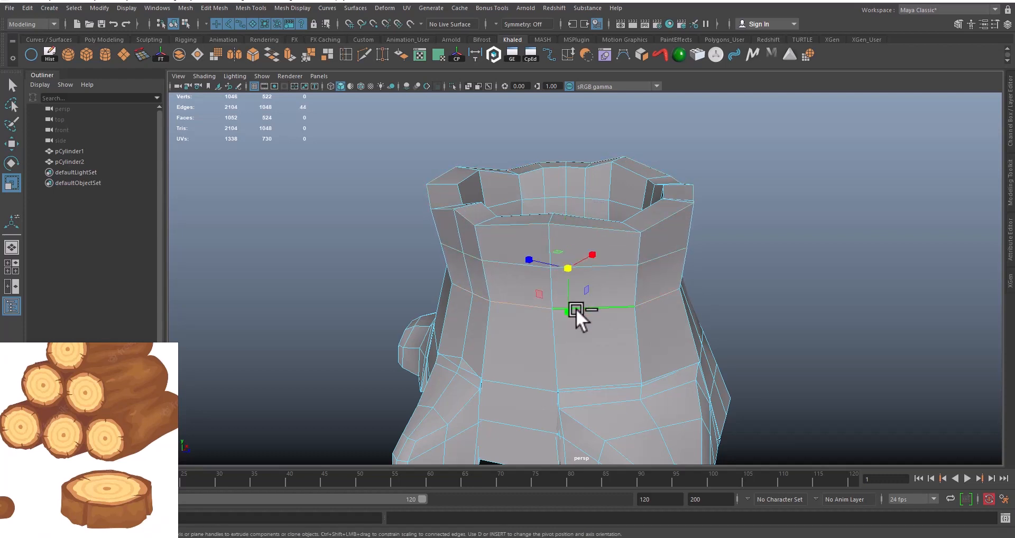
{"action": "left_click_drag", "start_coordinate": [566, 261], "coordinate": [791, 282]}
{"action": "key", "text": "w"}
{"action": "left_click_drag", "start_coordinate": [630, 271], "coordinate": [531, 236]}
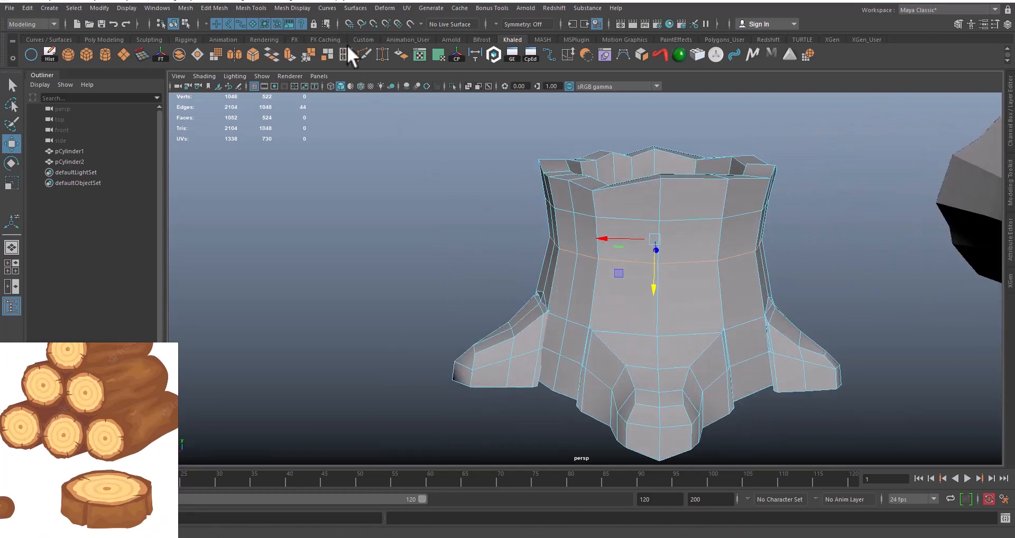
{"action": "left_click", "coordinate": [362, 56]}
{"action": "left_click_drag", "start_coordinate": [658, 280], "coordinate": [669, 300]}
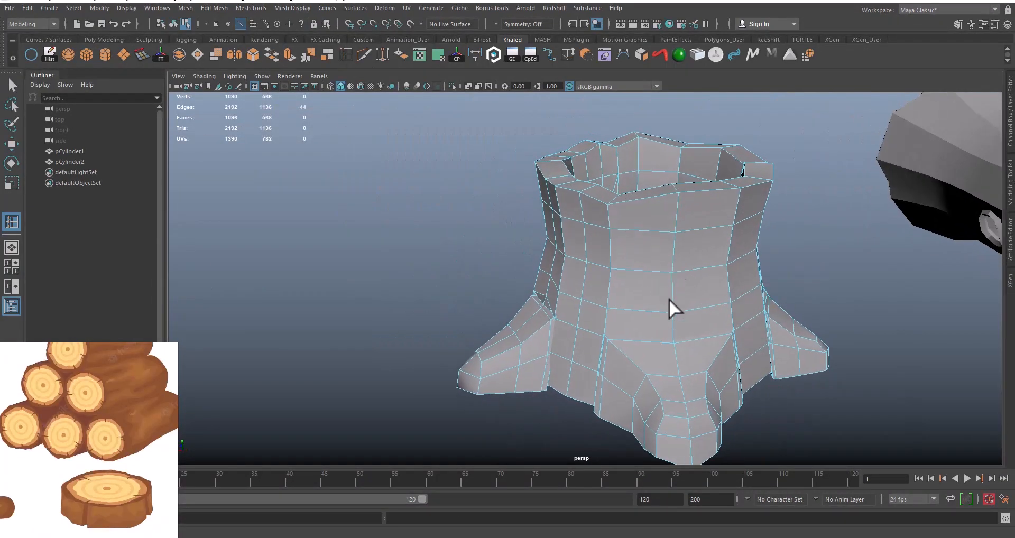
Scale the newly inserted trunk edge loop slightly, return to object mode and deselect the stump
{"action": "key", "text": "w"}
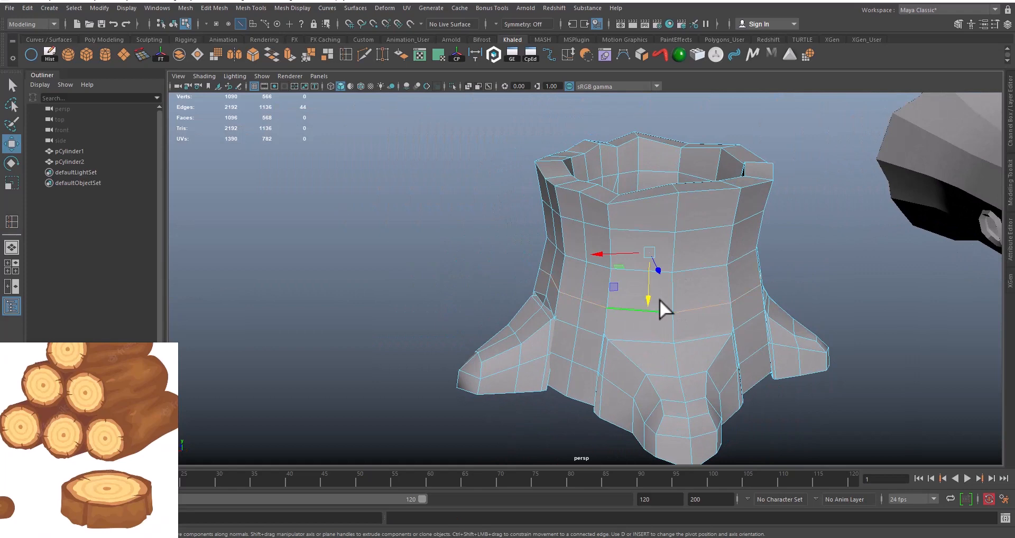
{"action": "key", "text": "r"}
{"action": "left_click_drag", "start_coordinate": [645, 247], "coordinate": [643, 249]}
{"action": "scroll", "coordinate": [644, 251], "scroll_direction": "down", "scroll_amount": 3}
{"action": "left_click_drag", "start_coordinate": [689, 303], "coordinate": [630, 307], "text": "alt"}
{"action": "right_click_drag", "start_coordinate": [651, 241], "coordinate": [770, 208]}
{"action": "left_click", "coordinate": [776, 213]}
Create a polygon plane between the log and stump, and delete it again
{"action": "scroll", "coordinate": [684, 255], "scroll_direction": "down", "scroll_amount": 3}
{"action": "left_click_drag", "start_coordinate": [684, 255], "coordinate": [478, 281], "text": "alt"}
{"action": "right_click_drag", "start_coordinate": [478, 280], "coordinate": [572, 318], "text": "alt"}
{"action": "right_click_drag", "start_coordinate": [476, 310], "coordinate": [523, 288], "text": "alt"}
{"action": "left_click", "coordinate": [119, 52]}
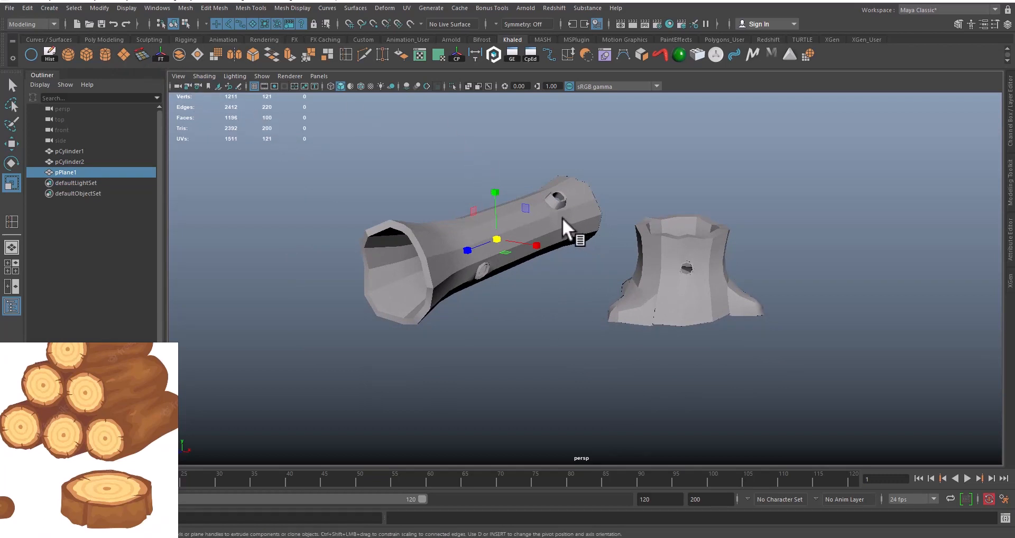
{"action": "key", "text": "Delete"}
{"action": "middle_click_drag", "start_coordinate": [518, 243], "coordinate": [549, 248], "text": "alt"}
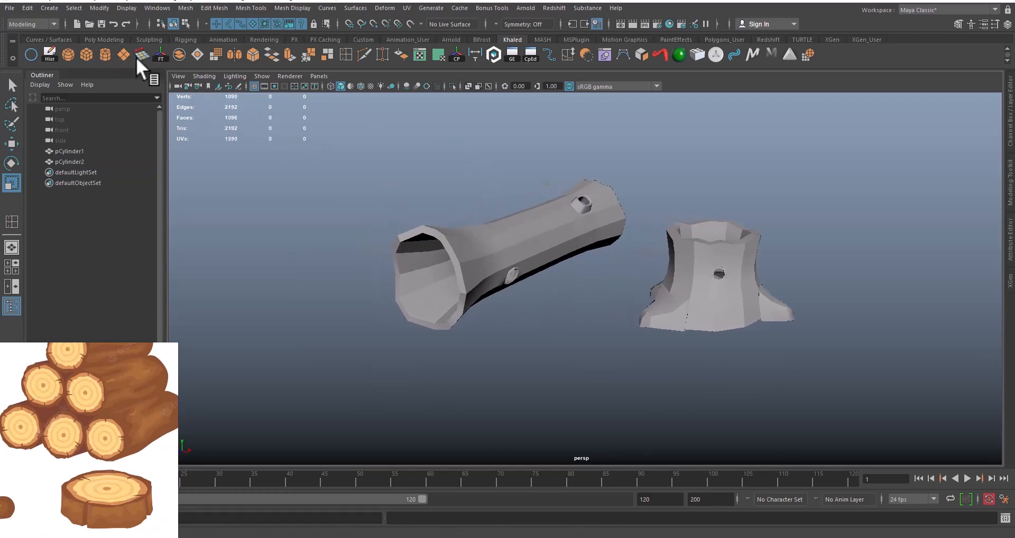
{"action": "left_click", "coordinate": [50, 7]}
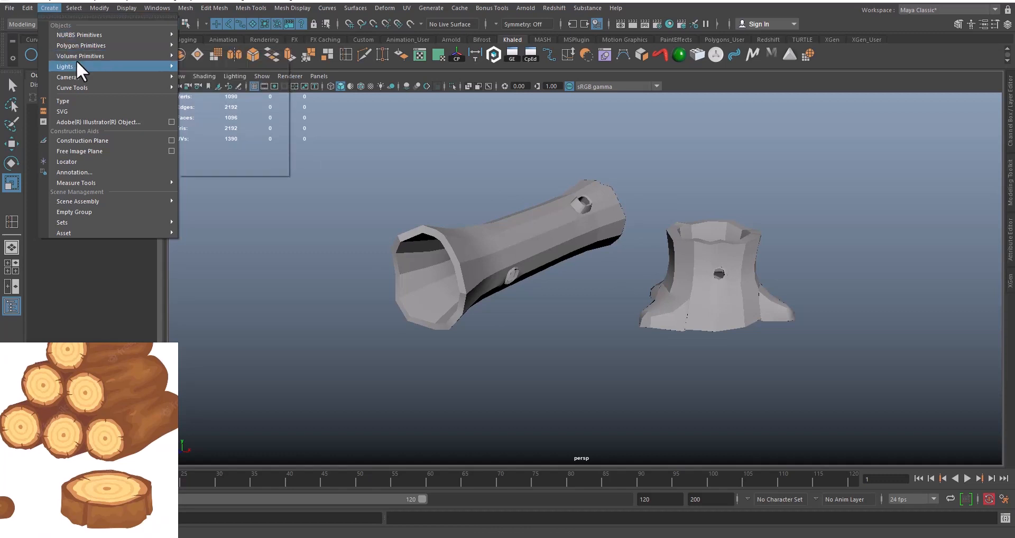
{"action": "mouse_move", "coordinate": [81, 45]}
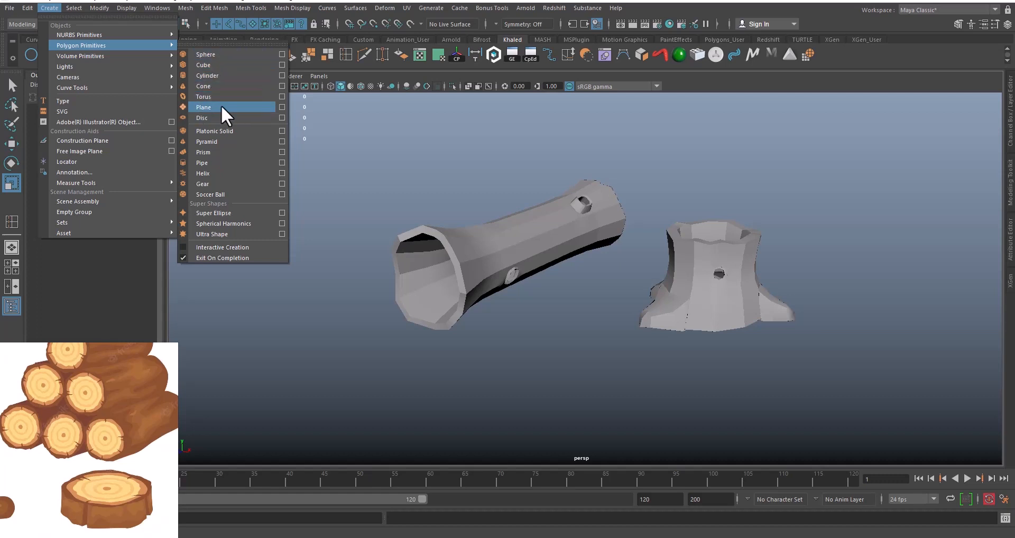
{"action": "left_click", "coordinate": [554, 367]}
{"action": "key", "text": "space"}
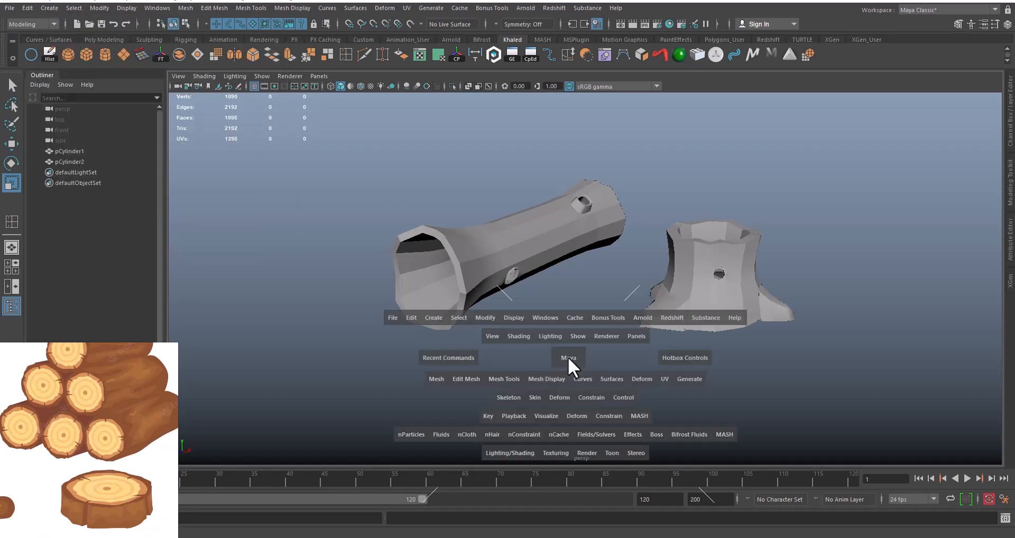
{"action": "left_click", "coordinate": [435, 317]}
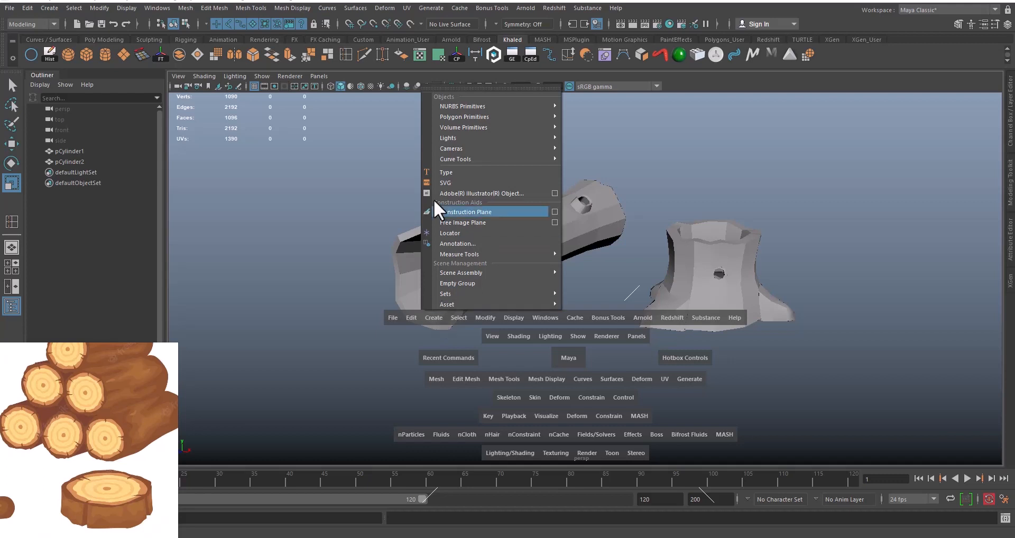
{"action": "mouse_move", "coordinate": [435, 118]}
{"action": "left_click", "coordinate": [380, 142]}
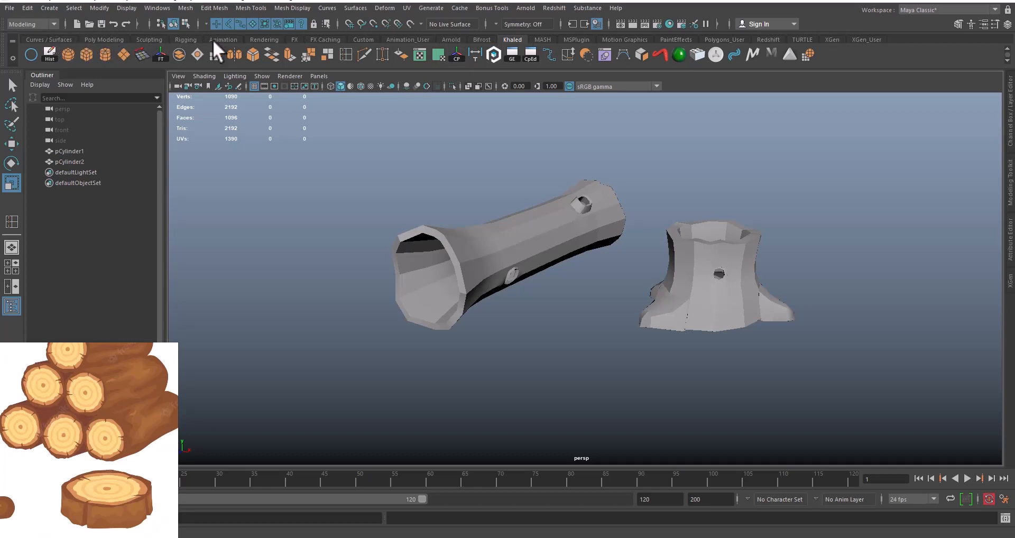
{"action": "left_click", "coordinate": [105, 40]}
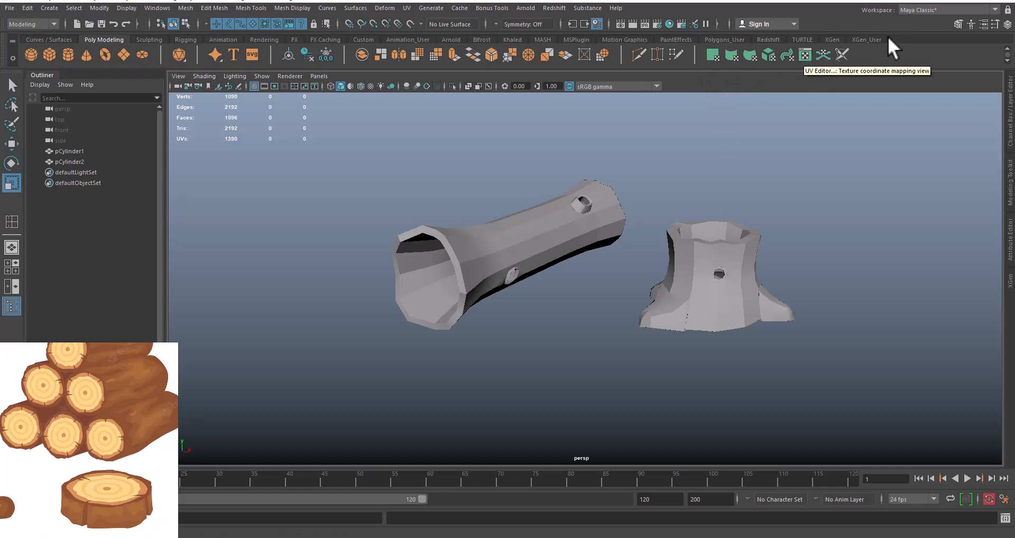
{"action": "left_click", "coordinate": [511, 40]}
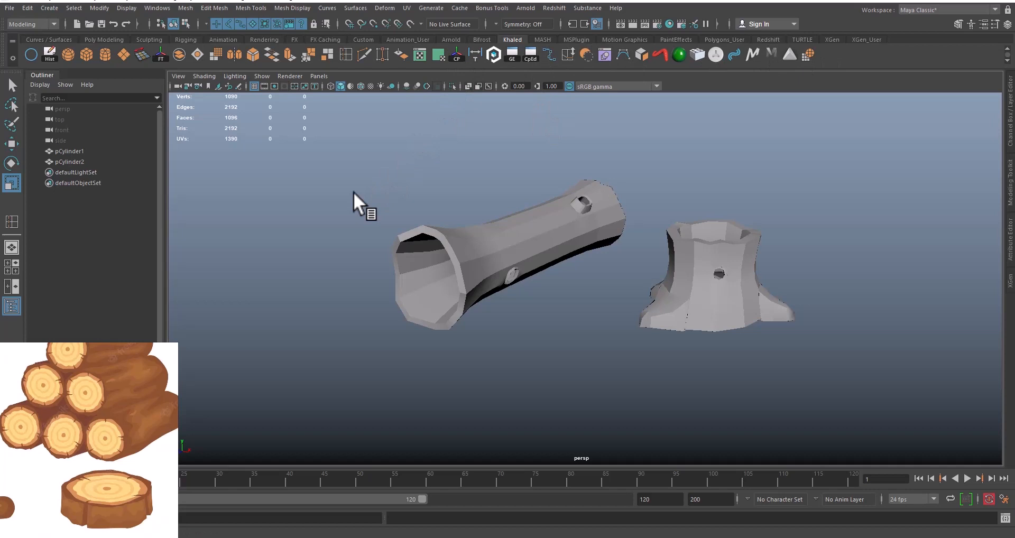
Create a polygon plane and scale it up uniformly into a large ground plane extending around the log and stump
{"action": "left_click_drag", "start_coordinate": [569, 281], "coordinate": [533, 274], "text": "alt"}
{"action": "middle_click_drag", "start_coordinate": [532, 266], "coordinate": [545, 253], "text": "alt"}
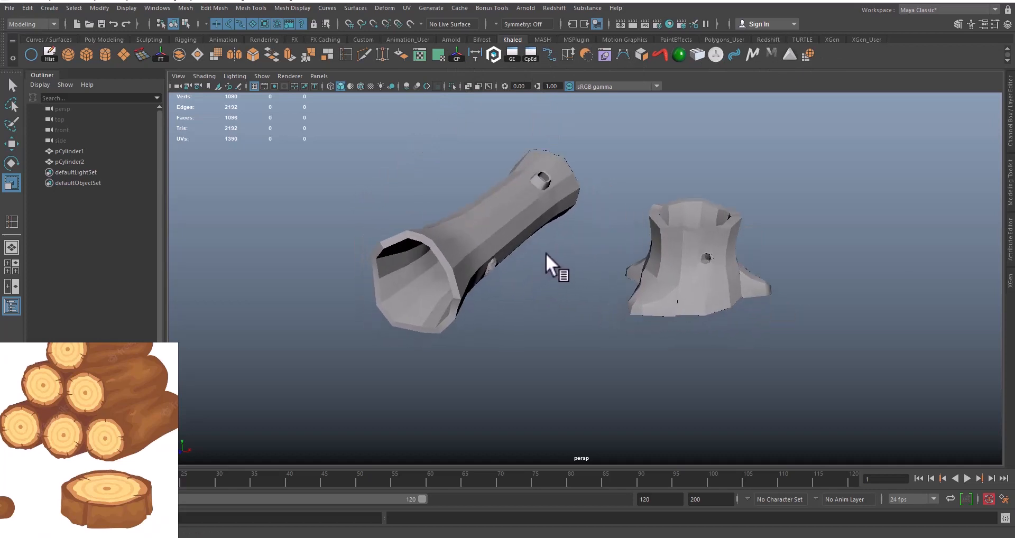
{"action": "scroll", "coordinate": [540, 260], "scroll_direction": "down", "scroll_amount": 3}
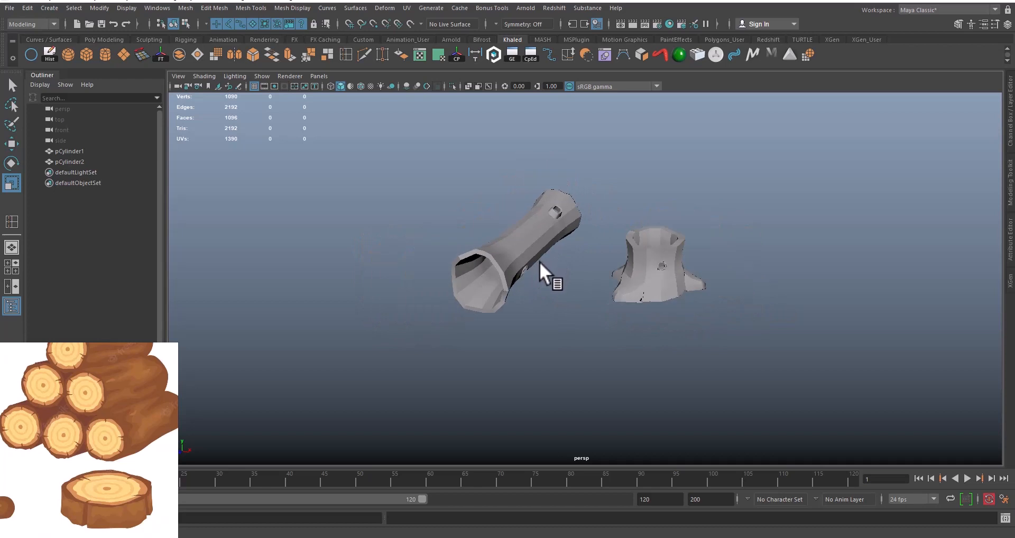
{"action": "left_click", "coordinate": [122, 54]}
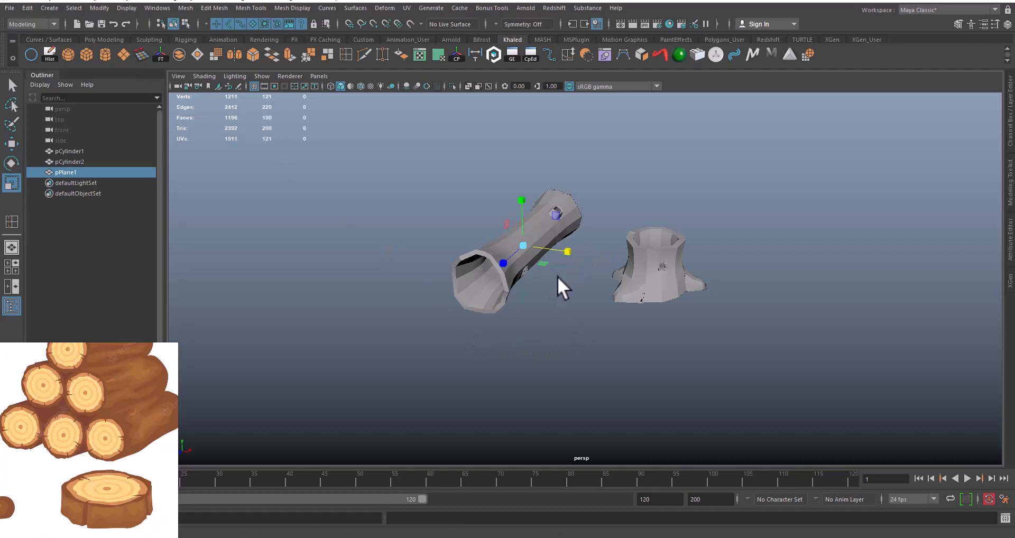
{"action": "key", "text": "ctrl+z"}
{"action": "left_click_drag", "start_coordinate": [522, 242], "coordinate": [865, 245]}
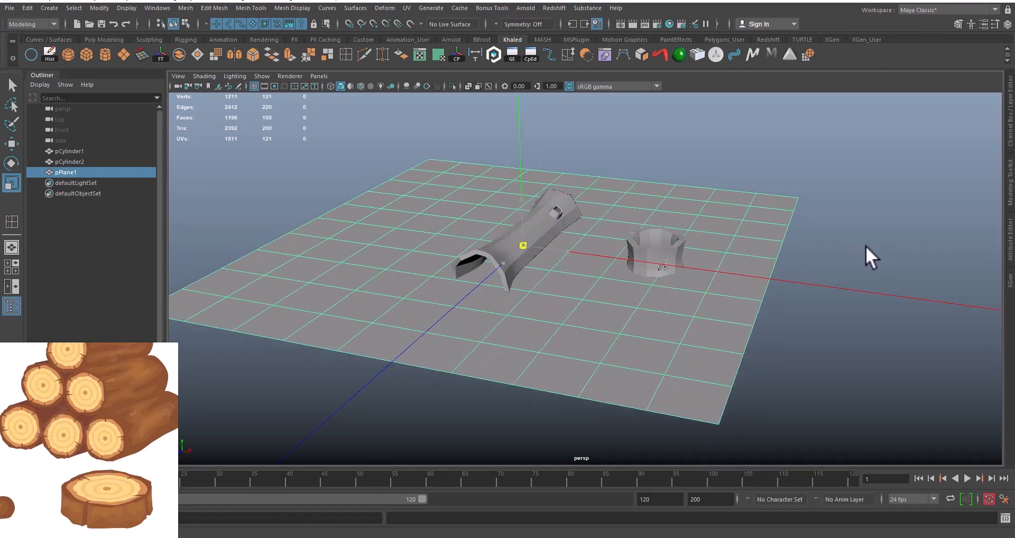
{"action": "scroll", "coordinate": [560, 245], "scroll_direction": "down", "scroll_amount": 4}
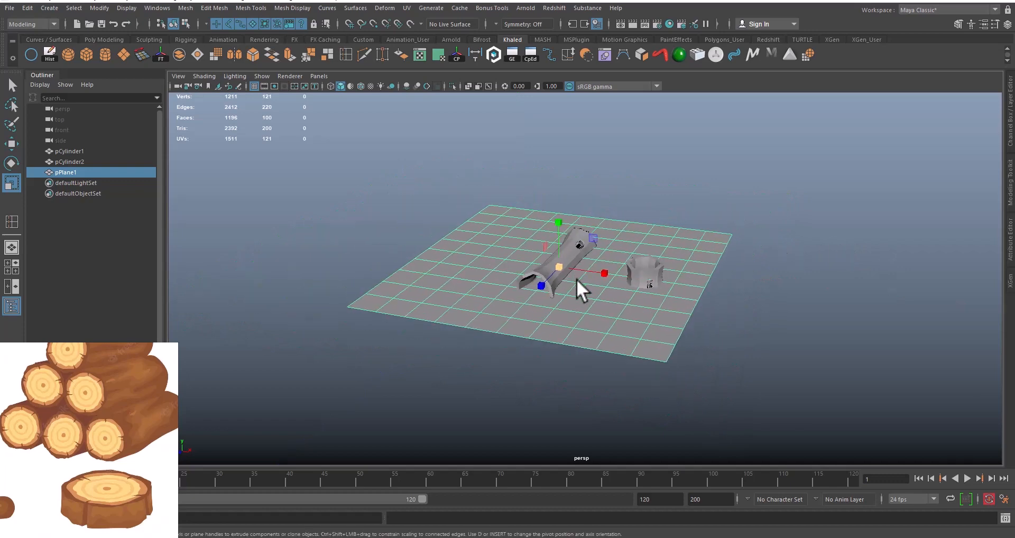
{"action": "left_click_drag", "start_coordinate": [577, 279], "coordinate": [538, 312], "text": "alt"}
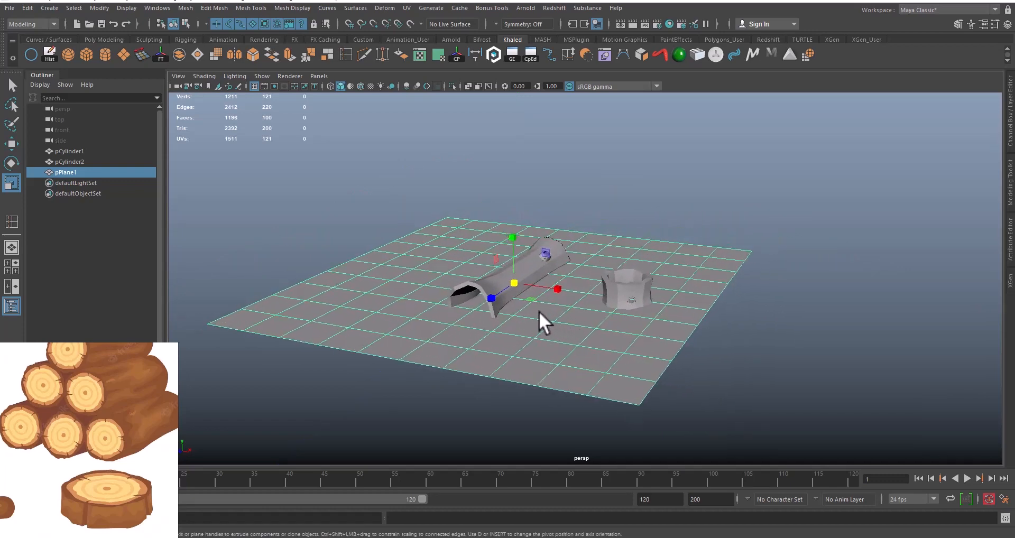
Select the stump and the log together, ready for moving
{"action": "left_click", "coordinate": [627, 287]}
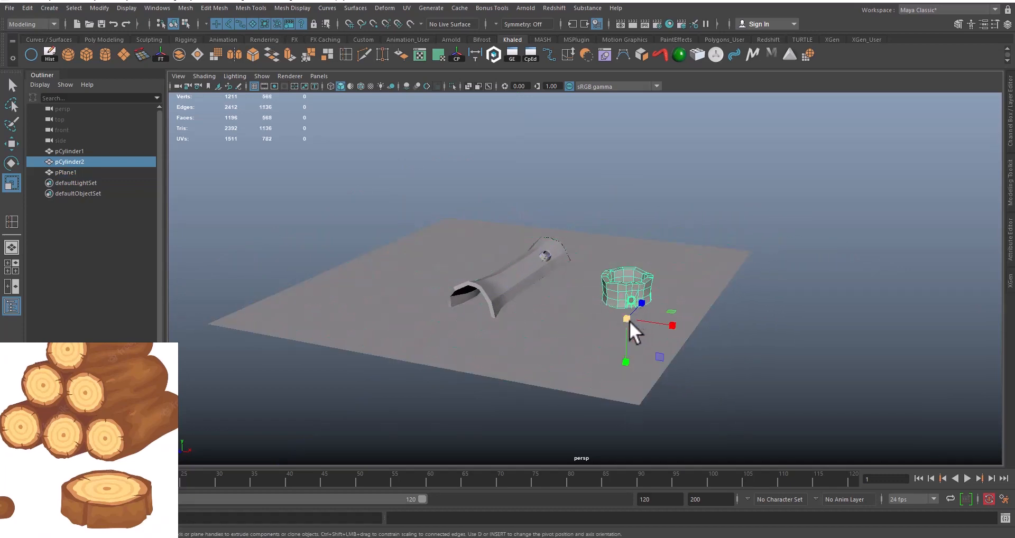
{"action": "left_click", "coordinate": [517, 271], "text": "shift"}
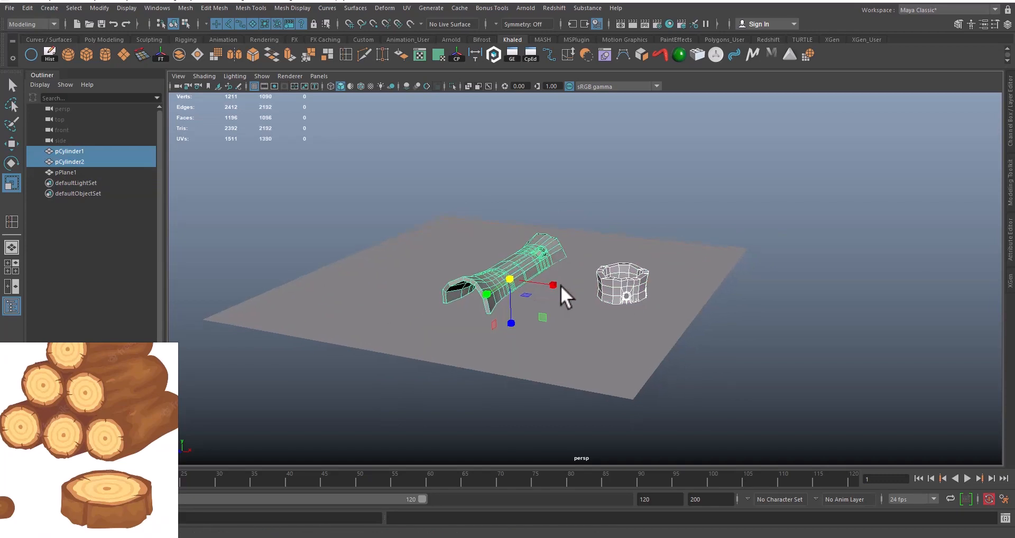
{"action": "key", "text": "w"}
Try to raise the selected log and stump together in the side view, and undo the move
{"action": "key", "text": "space"}
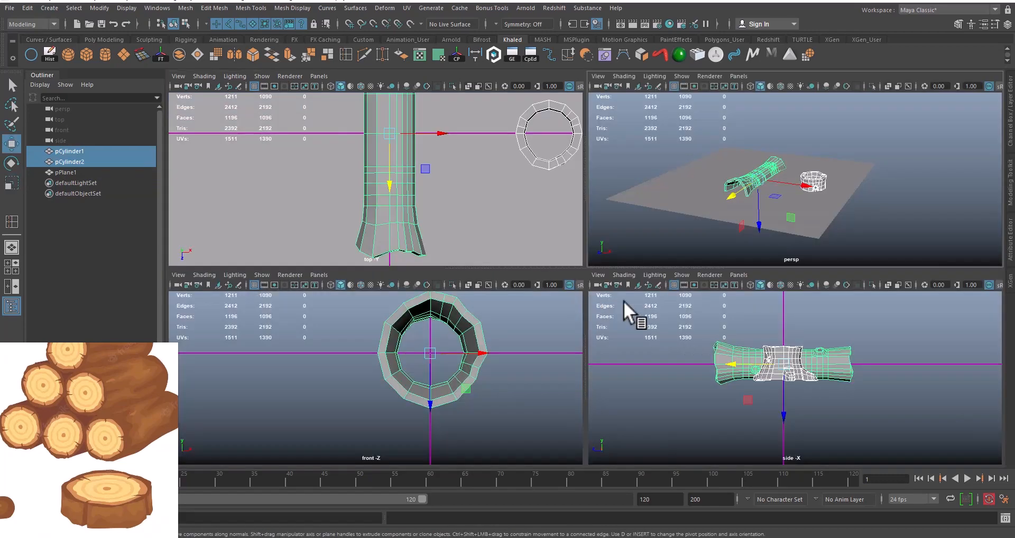
{"action": "key", "text": "space"}
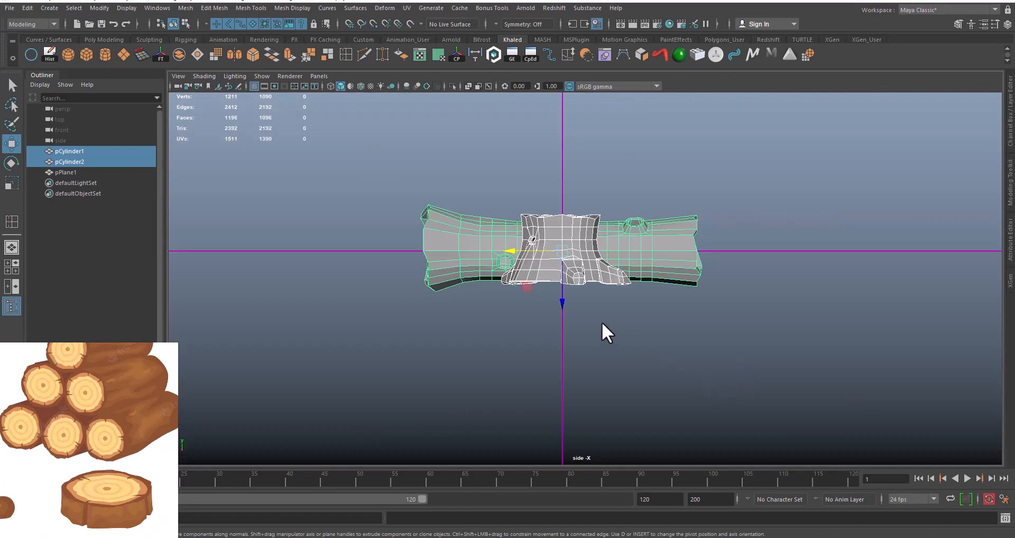
{"action": "left_click_drag", "start_coordinate": [561, 300], "coordinate": [563, 287]}
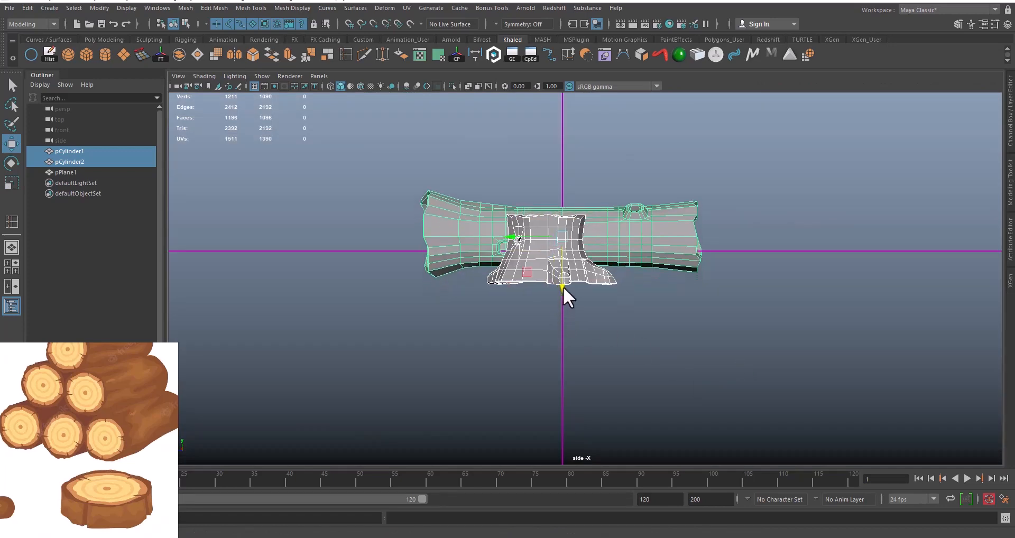
{"action": "key", "text": "ctrl+z"}
{"action": "middle_click_drag", "start_coordinate": [528, 311], "coordinate": [571, 336], "text": "alt"}
{"action": "scroll", "coordinate": [603, 327], "scroll_direction": "up", "scroll_amount": 1}
{"action": "scroll", "coordinate": [606, 332], "scroll_direction": "up", "scroll_amount": 1}
{"action": "left_click_drag", "start_coordinate": [544, 321], "coordinate": [620, 251], "text": "alt"}
{"action": "key", "text": "space"}
{"action": "key", "text": "space"}
{"action": "key", "text": "space"}
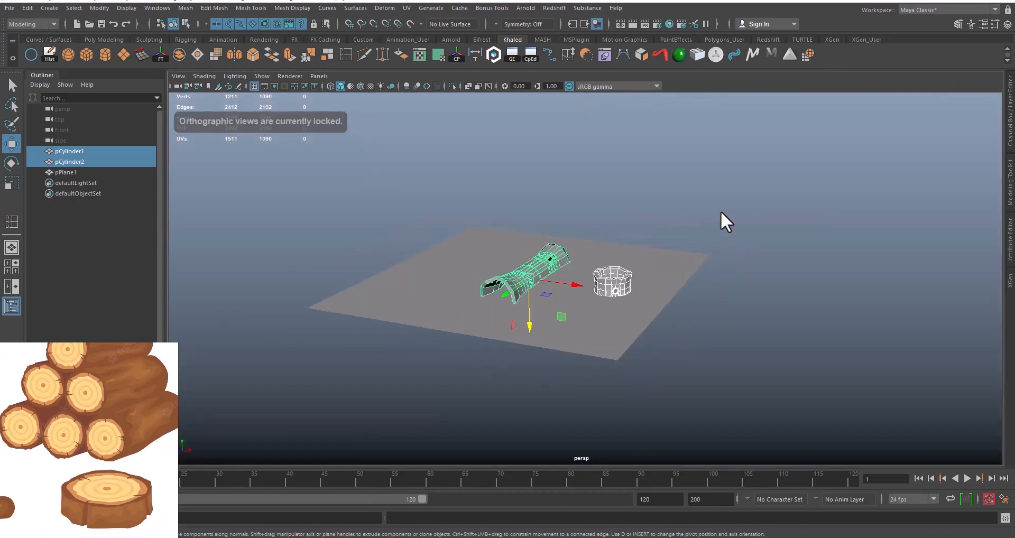
Group the selected log and stump into one group
{"action": "right_click_drag", "start_coordinate": [646, 245], "coordinate": [723, 339], "text": "alt"}
{"action": "left_click_drag", "start_coordinate": [723, 339], "coordinate": [713, 299], "text": "alt"}
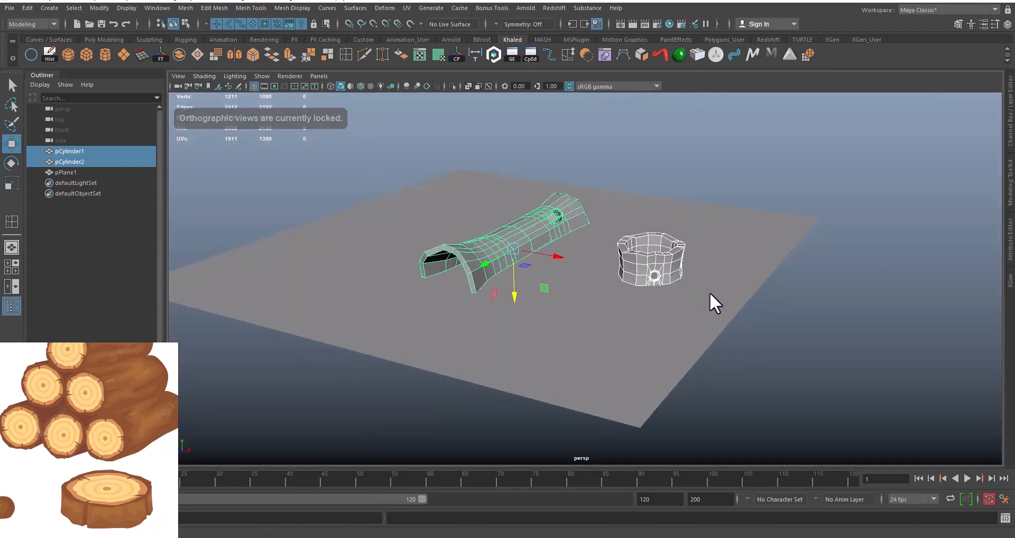
{"action": "scroll", "coordinate": [711, 296], "scroll_direction": "up", "scroll_amount": 2}
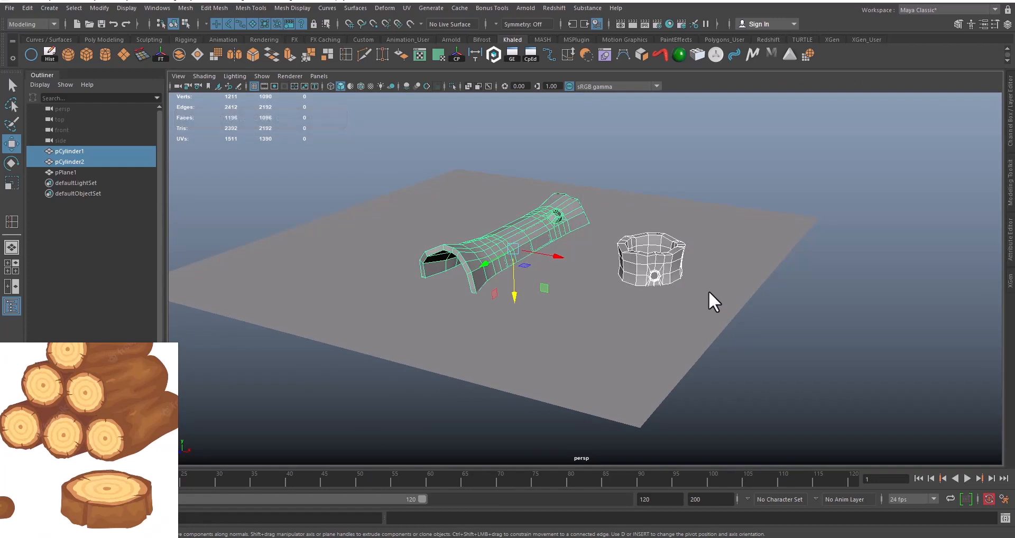
{"action": "key", "text": "ctrl+g"}
Examine the group's pivot position inside the hollow log and how the objects sit relative to the ground plane
{"action": "mouse_move", "coordinate": [676, 286]}
{"action": "left_mouse_down", "text": "alt"}
{"action": "mouse_move", "coordinate": [632, 296]}
{"action": "mouse_move", "coordinate": [715, 292]}
{"action": "mouse_move", "coordinate": [677, 284]}
{"action": "left_mouse_up", "text": "alt"}
{"action": "right_click_drag", "start_coordinate": [678, 284], "coordinate": [719, 332], "text": "alt"}
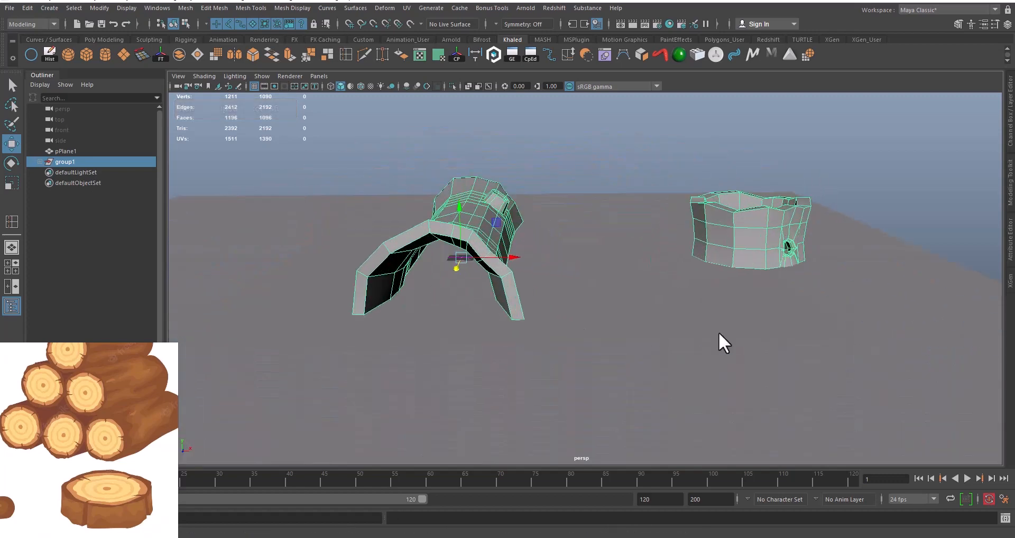
{"action": "left_click_drag", "start_coordinate": [718, 332], "coordinate": [603, 331], "text": "alt"}
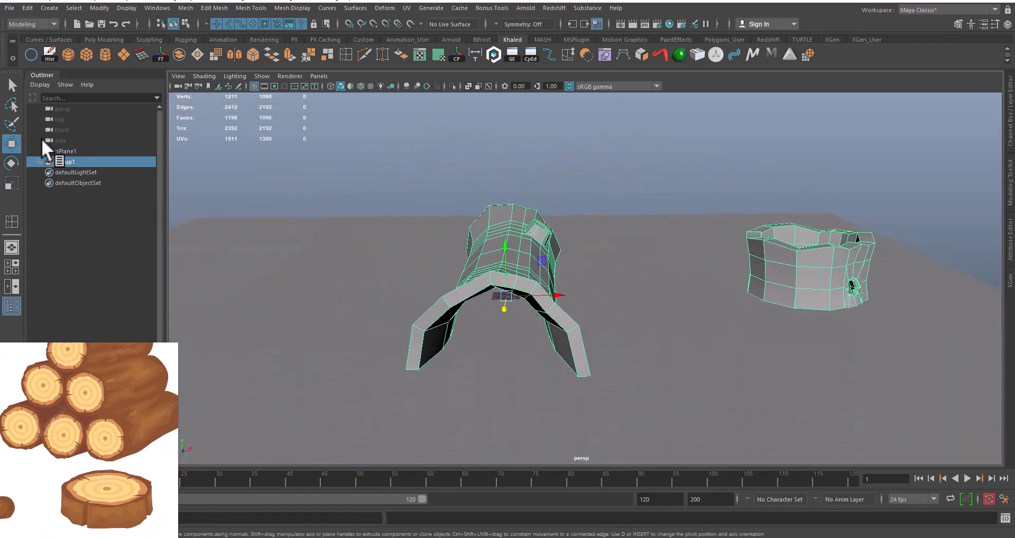
{"action": "middle_click_drag", "start_coordinate": [41, 138], "coordinate": [543, 290]}
{"action": "scroll", "coordinate": [475, 325], "scroll_direction": "up", "scroll_amount": 5}
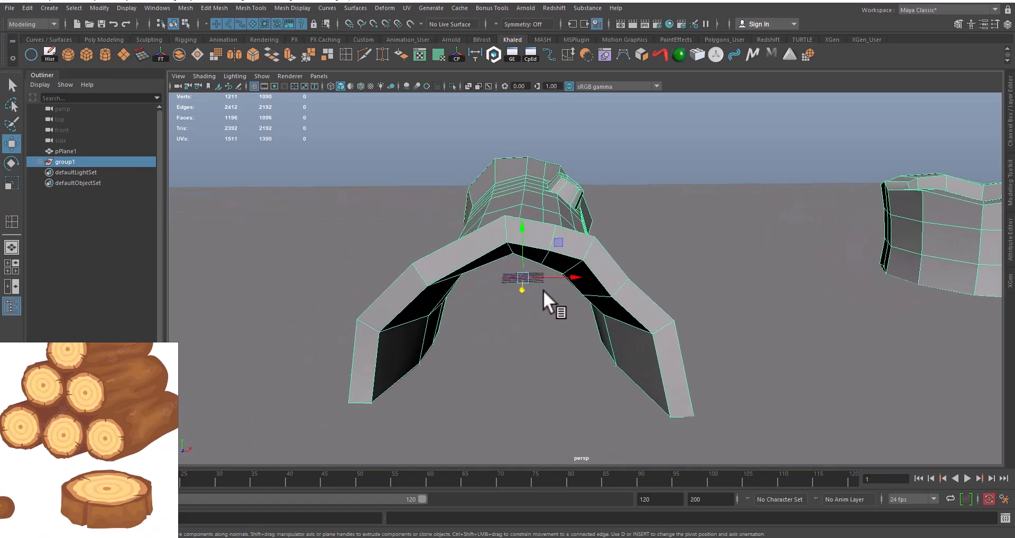
{"action": "scroll", "coordinate": [543, 289], "scroll_direction": "up", "scroll_amount": 10}
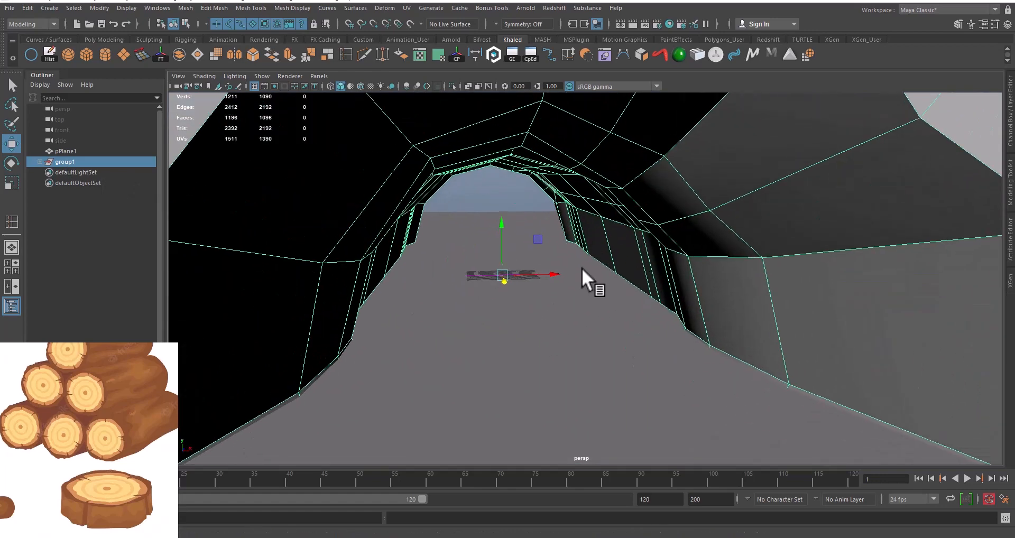
{"action": "left_click_drag", "start_coordinate": [581, 267], "coordinate": [468, 265], "text": "alt"}
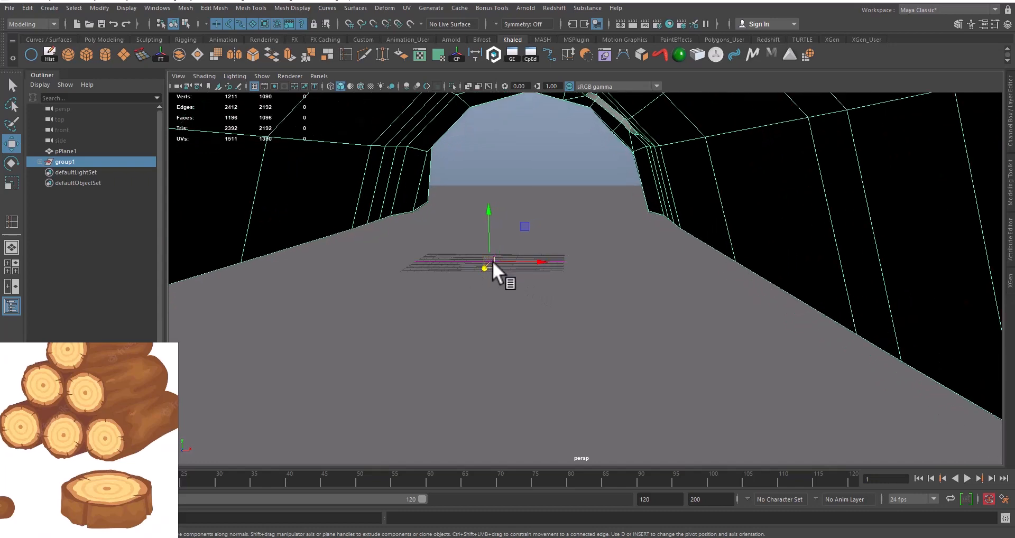
{"action": "scroll", "coordinate": [539, 268], "scroll_direction": "down", "scroll_amount": 10}
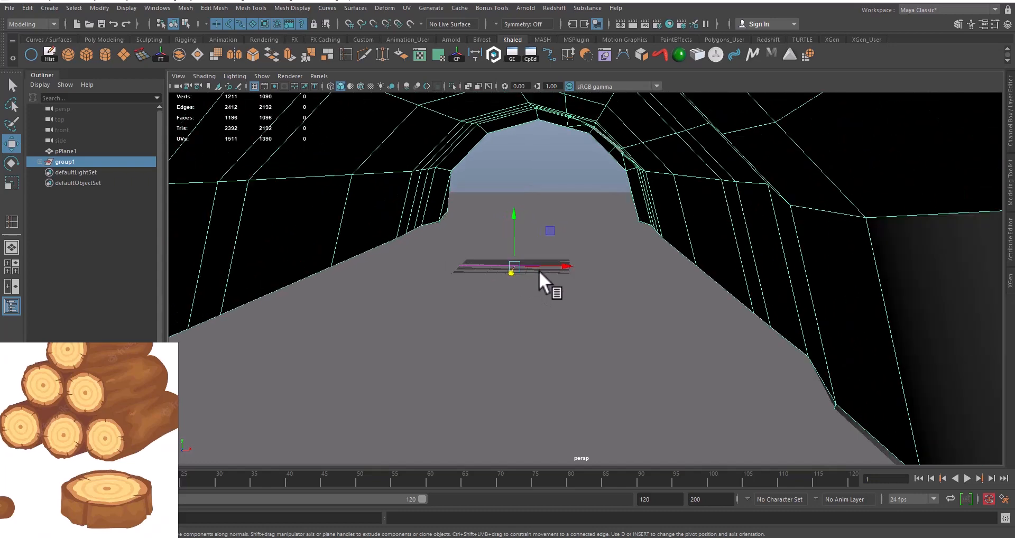
{"action": "scroll", "coordinate": [551, 277], "scroll_direction": "down", "scroll_amount": 5}
{"action": "left_click_drag", "start_coordinate": [660, 277], "coordinate": [600, 256], "text": "alt"}
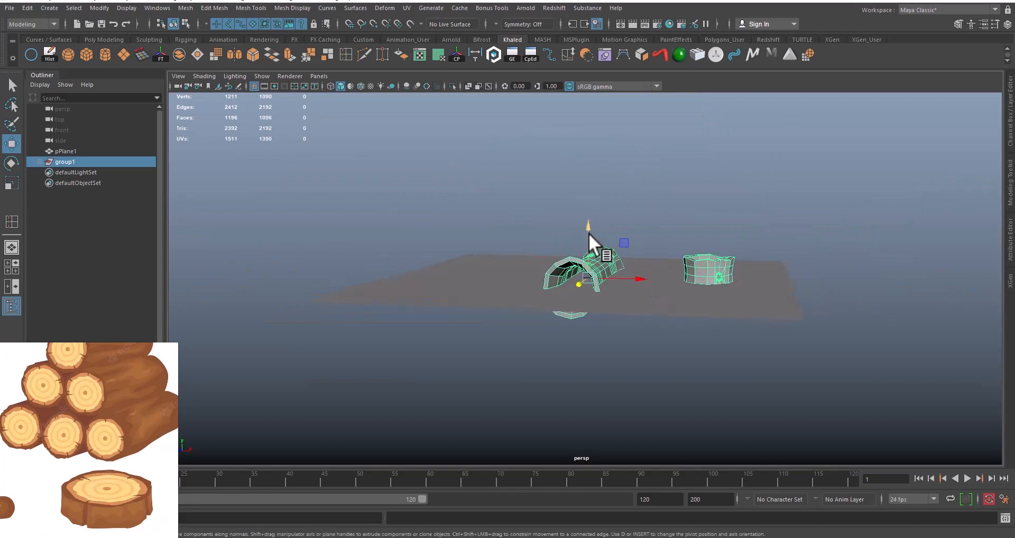
Move the group's pivot down to the base of the stump in the side view, using vertex snapping
{"action": "key", "text": "space"}
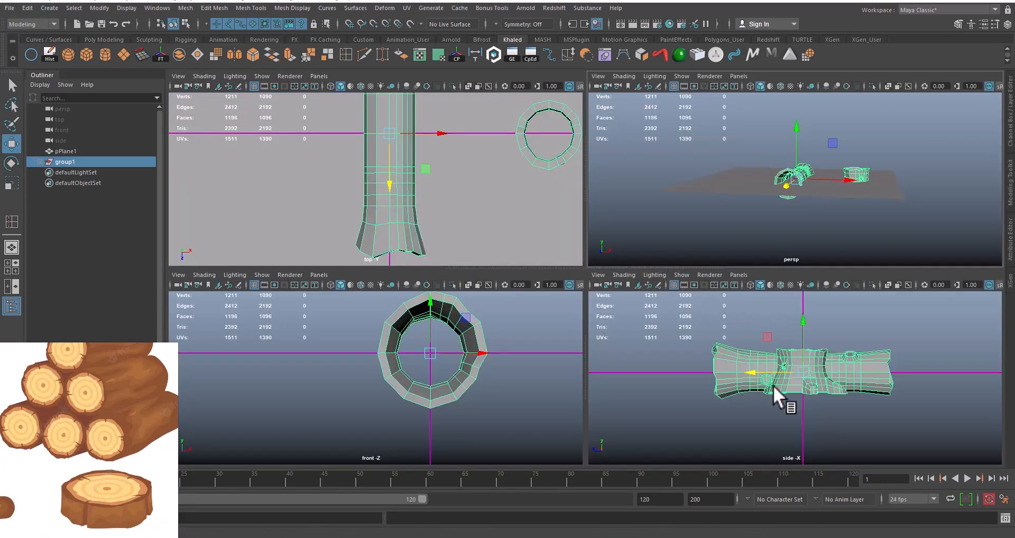
{"action": "key", "text": "space"}
{"action": "scroll", "coordinate": [650, 322], "scroll_direction": "up", "scroll_amount": 3}
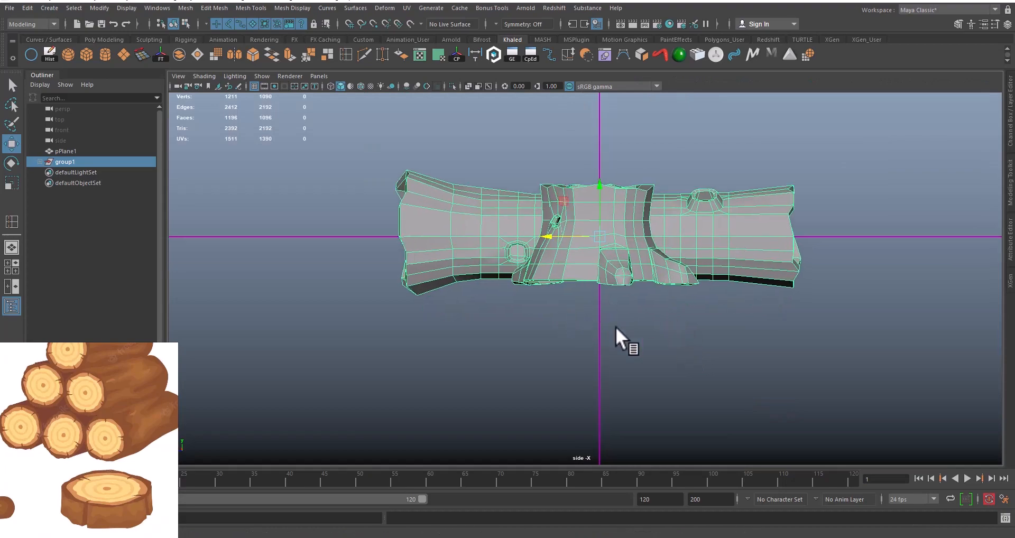
{"action": "scroll", "coordinate": [623, 349], "scroll_direction": "up", "scroll_amount": 2}
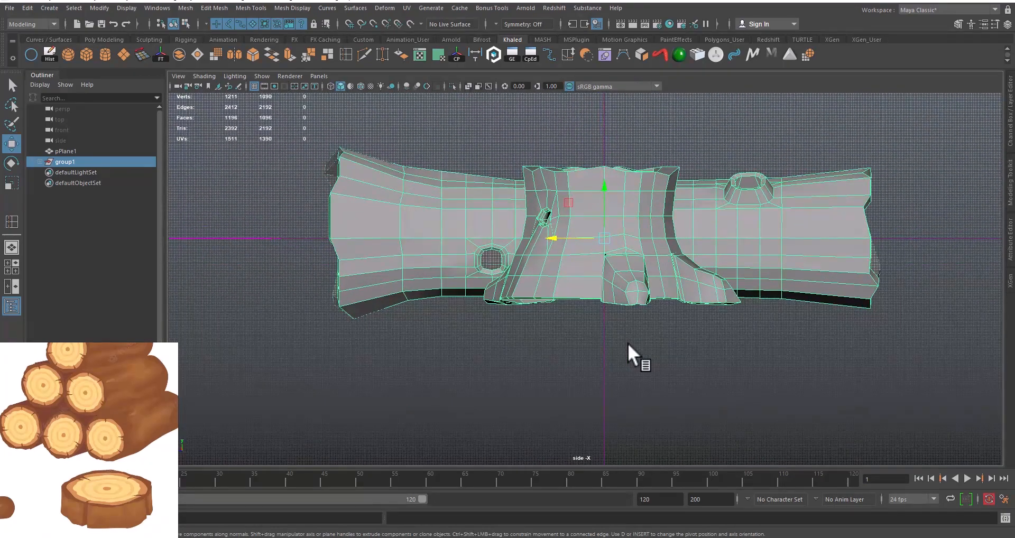
{"action": "key", "text": "d"}
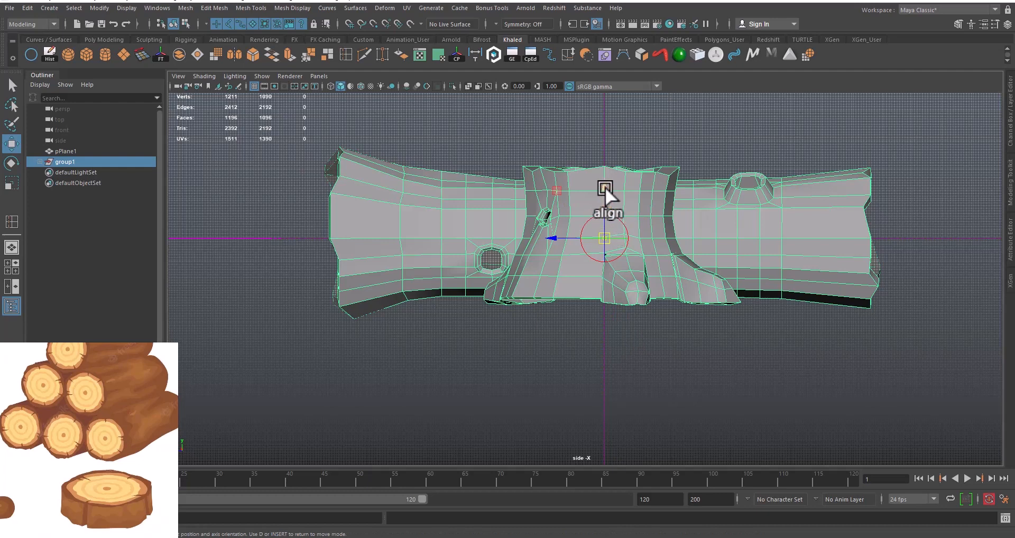
{"action": "key", "text": "v"}
{"action": "left_click_drag", "start_coordinate": [605, 186], "coordinate": [609, 294]}
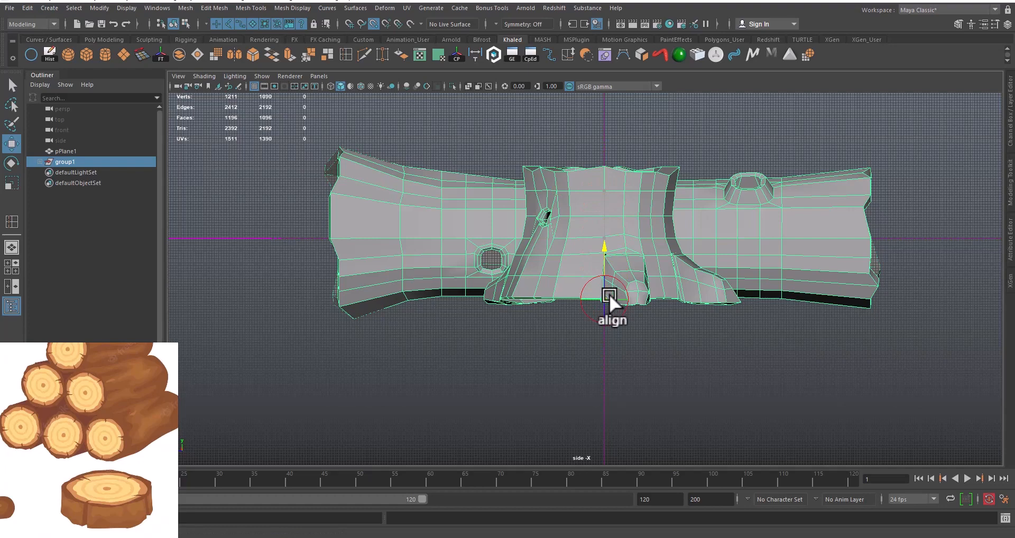
{"action": "scroll", "coordinate": [588, 326], "scroll_direction": "up", "scroll_amount": 2}
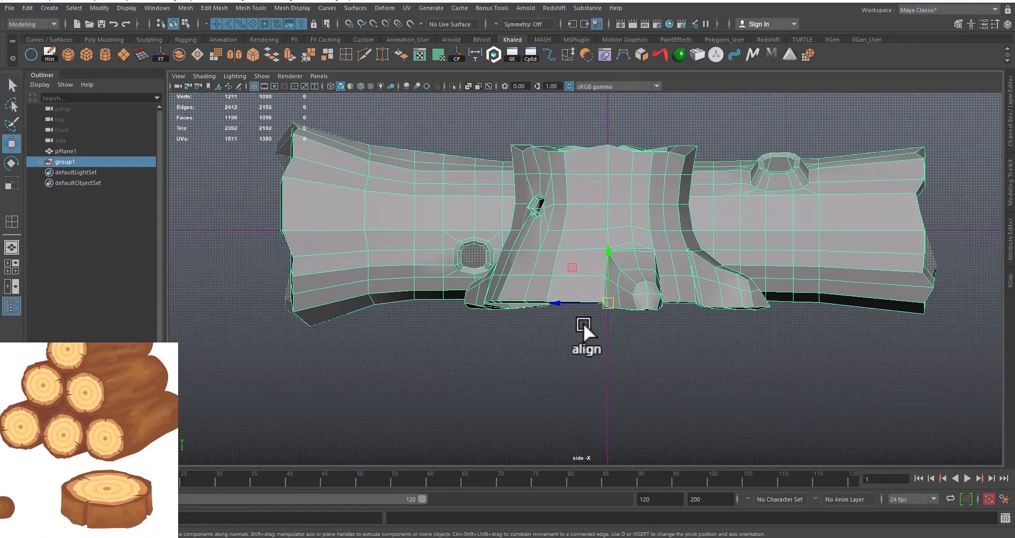
Try to raise the group to the ground line in the side view with grid snapping
{"action": "middle_click_drag", "start_coordinate": [583, 322], "coordinate": [581, 305], "text": "alt"}
{"action": "right_click_drag", "start_coordinate": [519, 296], "coordinate": [588, 284], "text": "alt"}
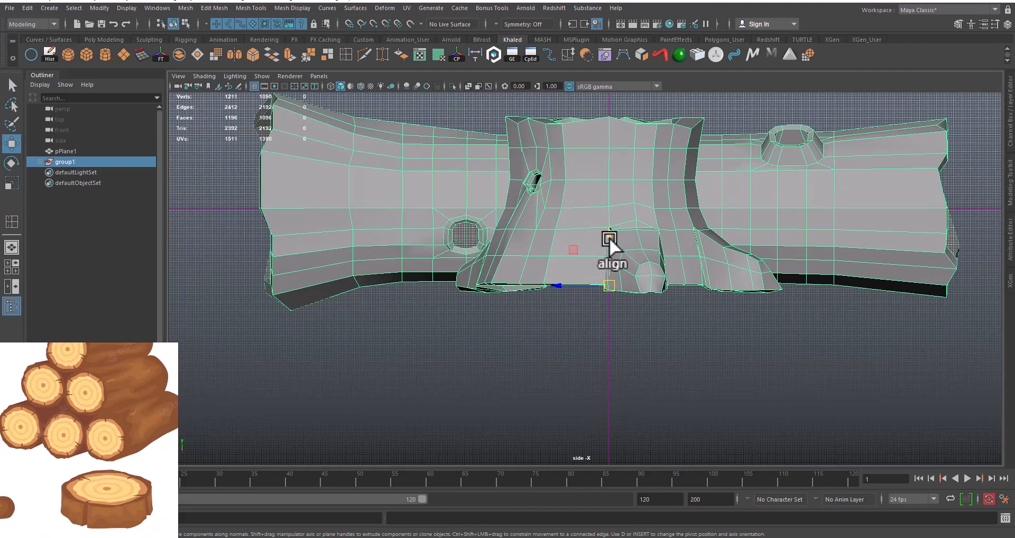
{"action": "key", "text": "x"}
{"action": "mouse_move", "coordinate": [608, 235]}
{"action": "left_mouse_down"}
{"action": "mouse_move", "coordinate": [610, 201]}
{"action": "mouse_move", "coordinate": [597, 227]}
{"action": "left_mouse_up"}
{"action": "middle_click_drag", "start_coordinate": [597, 226], "coordinate": [604, 280], "text": "alt"}
{"action": "middle_click_drag", "start_coordinate": [520, 236], "coordinate": [536, 227], "text": "alt"}
{"action": "right_click_drag", "start_coordinate": [574, 251], "coordinate": [624, 269], "text": "alt"}
{"action": "middle_click_drag", "start_coordinate": [588, 233], "coordinate": [555, 244], "text": "alt"}
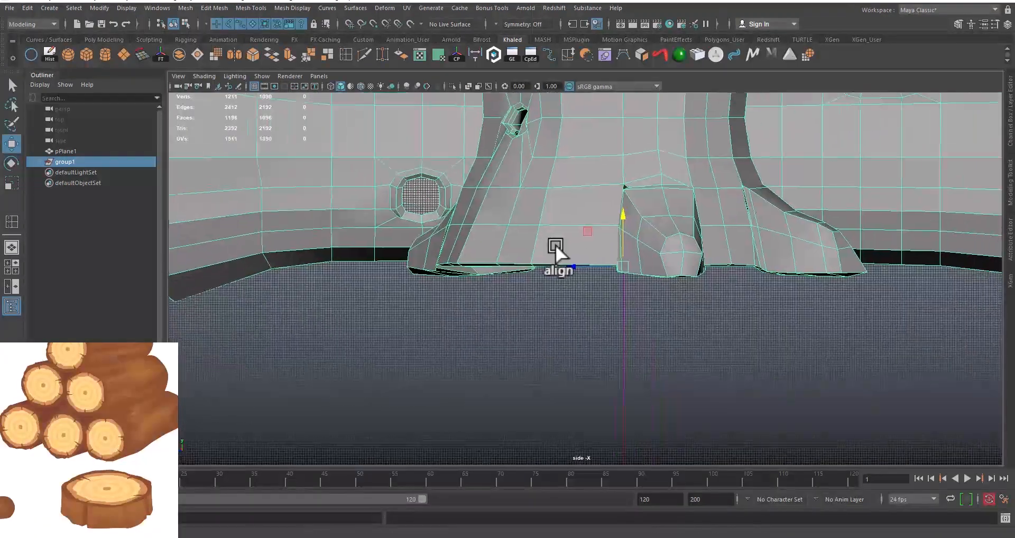
{"action": "mouse_move", "coordinate": [555, 245]}
{"action": "right_mouse_down", "text": "alt"}
{"action": "mouse_move", "coordinate": [591, 274]}
{"action": "mouse_move", "coordinate": [560, 269]}
{"action": "mouse_move", "coordinate": [552, 257]}
{"action": "right_mouse_up", "text": "alt"}
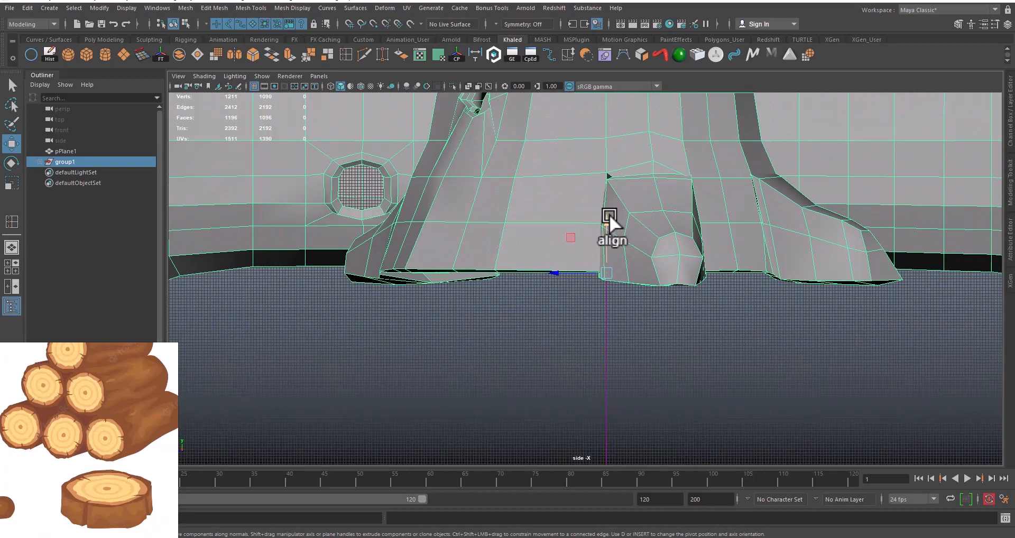
{"action": "middle_click_drag", "start_coordinate": [605, 220], "coordinate": [572, 235], "text": "alt"}
{"action": "right_click_drag", "start_coordinate": [515, 242], "coordinate": [880, 243], "text": "alt"}
{"action": "middle_click_drag", "start_coordinate": [824, 247], "coordinate": [812, 259], "text": "alt"}
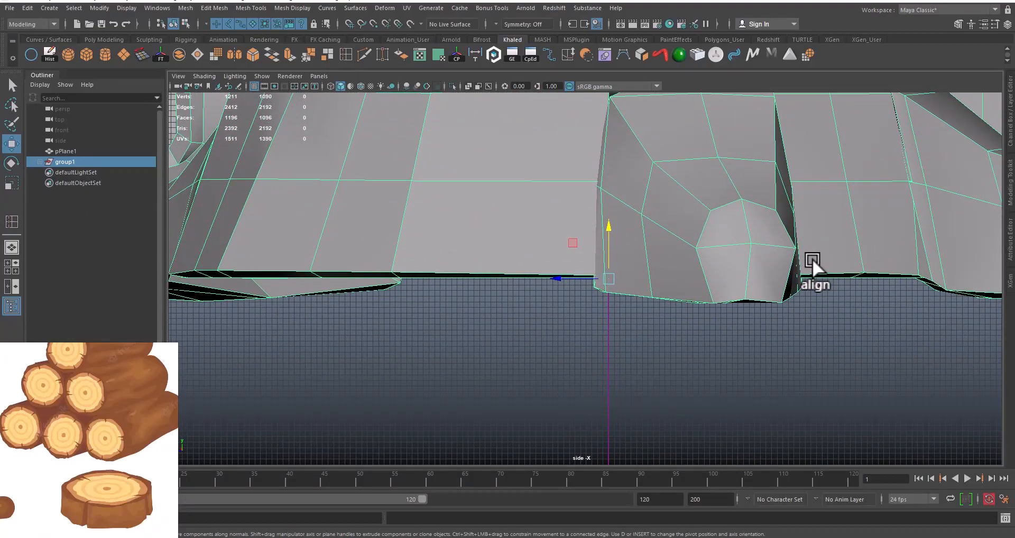
Raise the group in wireframe display until its base pivot snaps onto the horizontal ground line of the side view
{"action": "key", "text": "4"}
{"action": "middle_click_drag", "start_coordinate": [549, 209], "coordinate": [455, 290], "text": "alt"}
{"action": "right_click_drag", "start_coordinate": [455, 291], "coordinate": [663, 332], "text": "alt"}
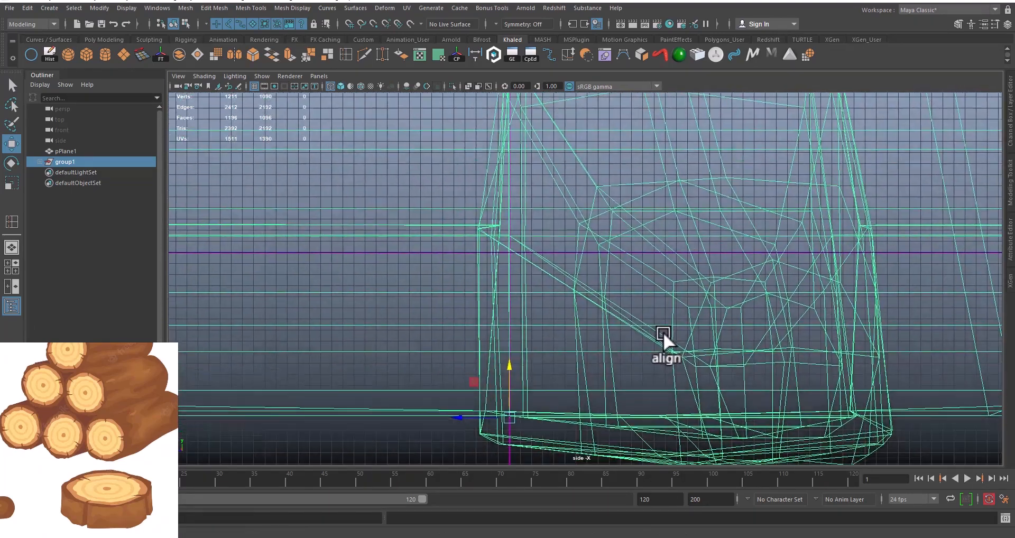
{"action": "middle_click_drag", "start_coordinate": [663, 332], "coordinate": [750, 315], "text": "alt"}
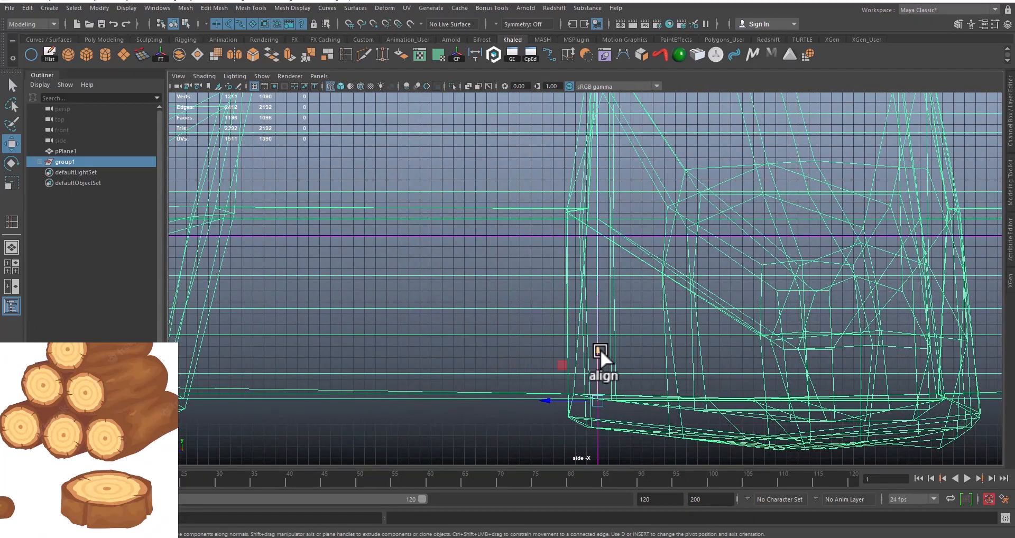
{"action": "left_click_drag", "start_coordinate": [601, 350], "coordinate": [578, 231]}
{"action": "key", "text": "v"}
{"action": "key", "text": "x"}
{"action": "left_click_drag", "start_coordinate": [596, 353], "coordinate": [602, 235]}
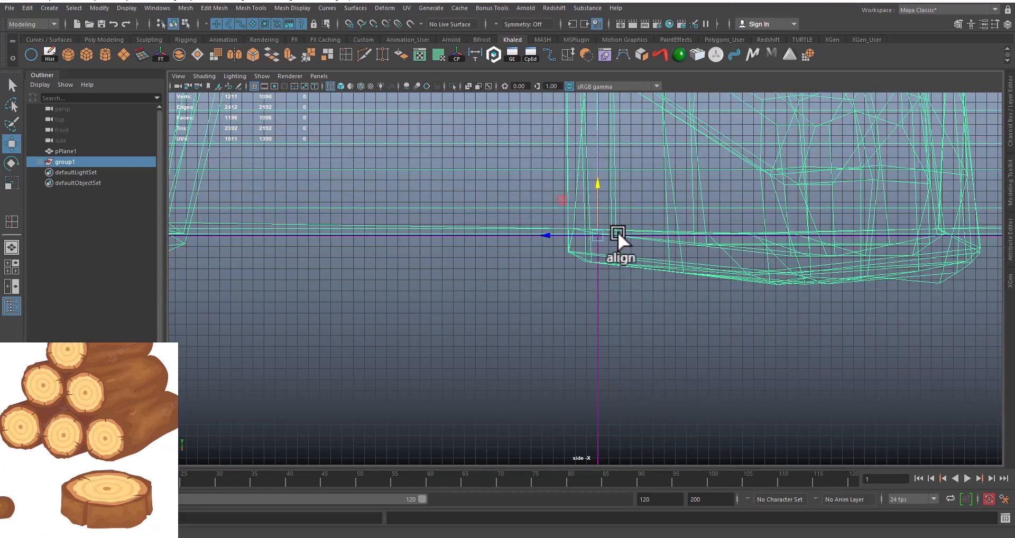
Examine how the log and stump sit relative to the ground in the front and perspective views
{"action": "key", "text": "space"}
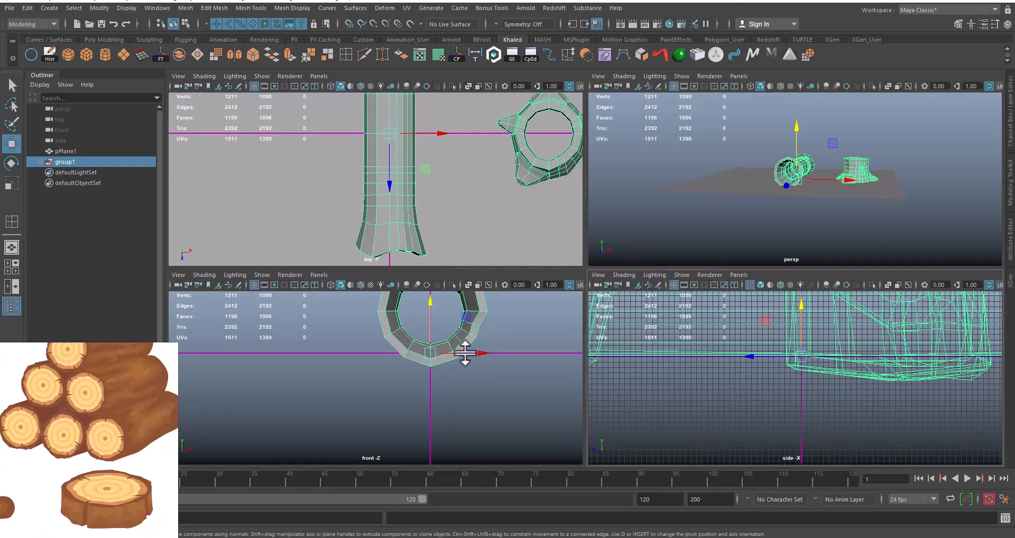
{"action": "key", "text": "space"}
{"action": "key", "text": "space"}
{"action": "scroll", "coordinate": [624, 271], "scroll_direction": "up", "scroll_amount": 3}
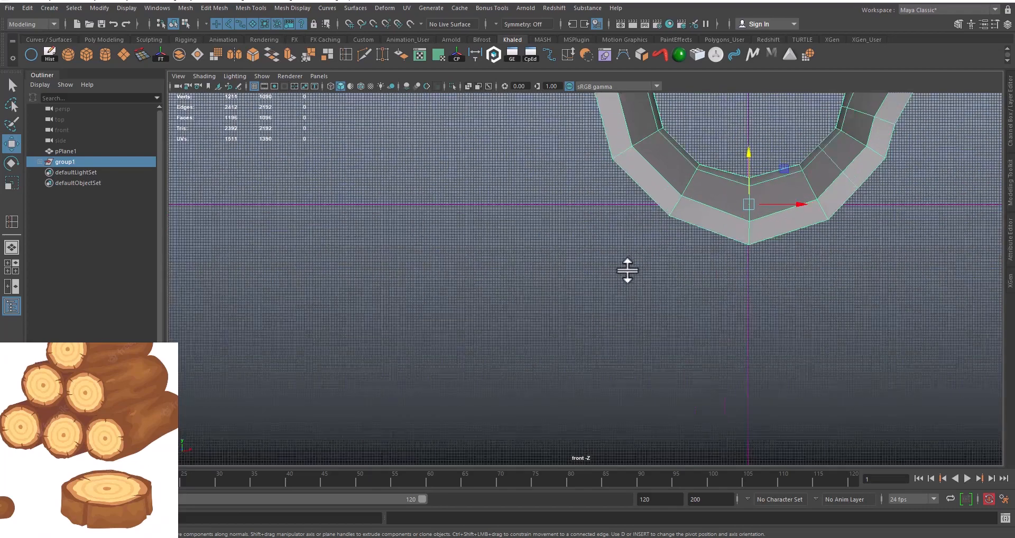
{"action": "middle_click_drag", "start_coordinate": [689, 236], "coordinate": [559, 320], "text": "alt"}
{"action": "key", "text": "4"}
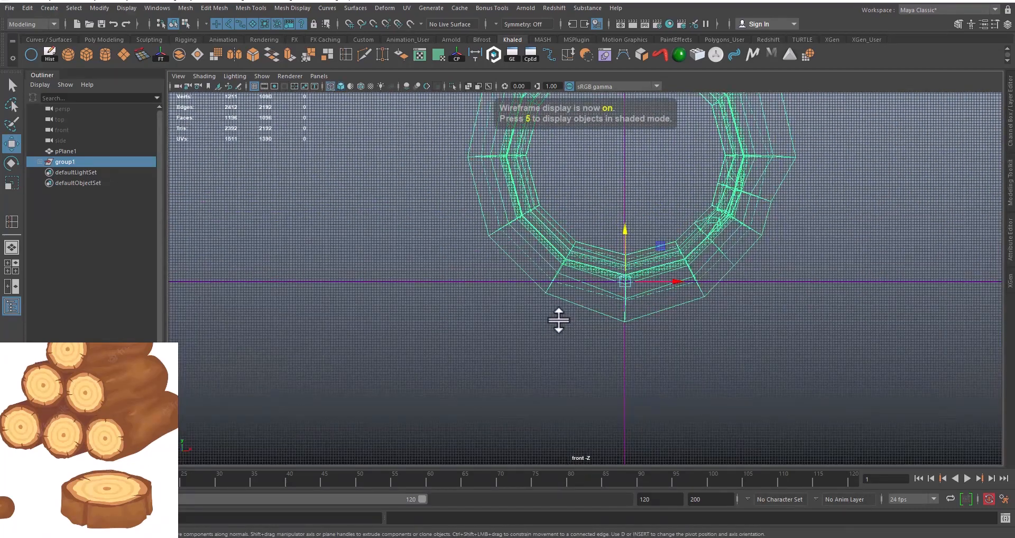
{"action": "right_click_drag", "start_coordinate": [559, 320], "coordinate": [715, 317], "text": "alt"}
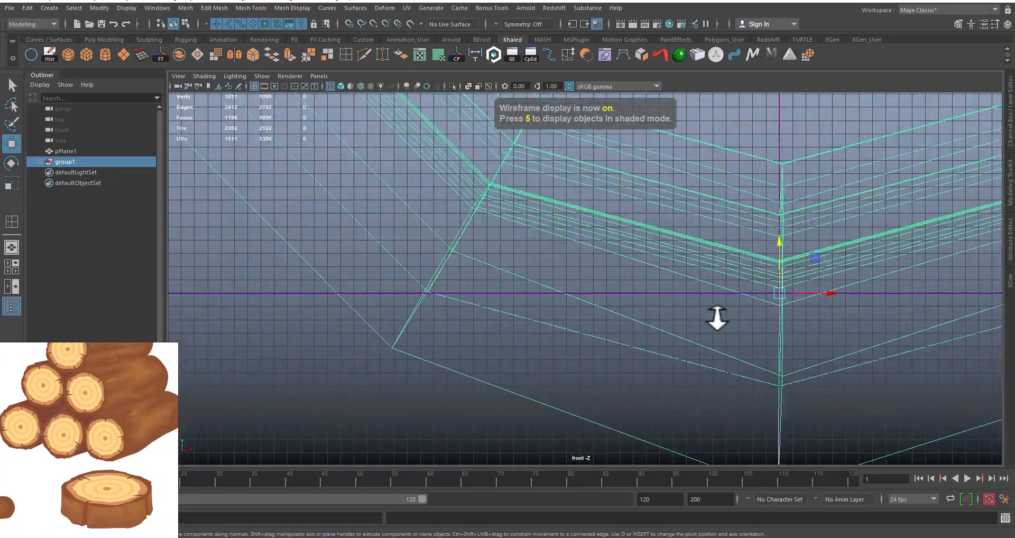
{"action": "scroll", "coordinate": [729, 328], "scroll_direction": "down", "scroll_amount": 10}
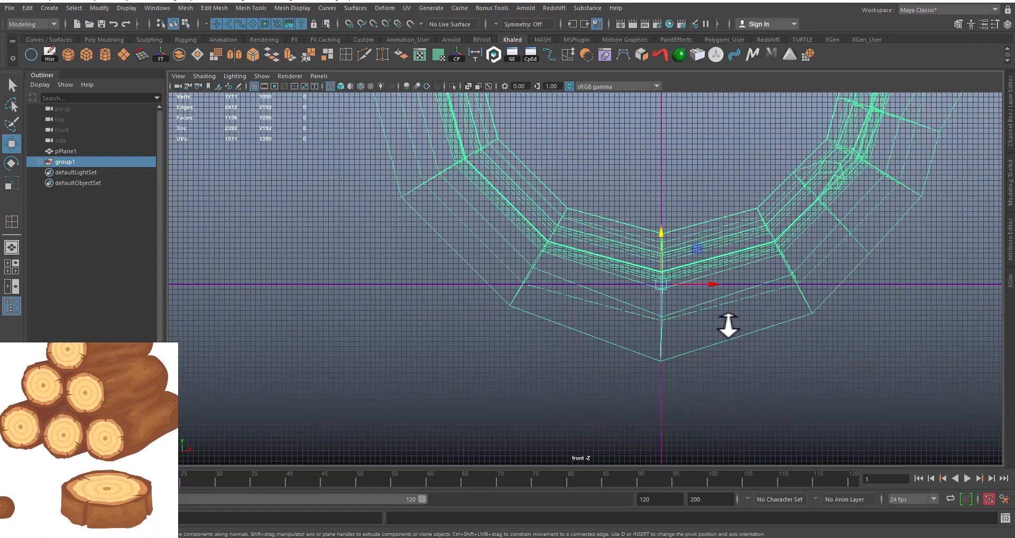
{"action": "middle_click_drag", "start_coordinate": [728, 326], "coordinate": [667, 410], "text": "alt"}
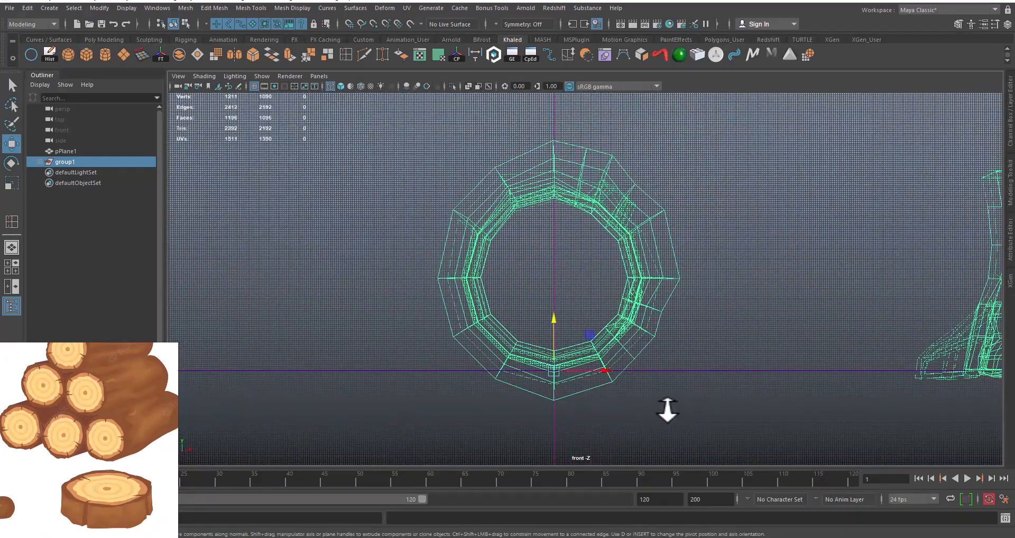
{"action": "key", "text": "5"}
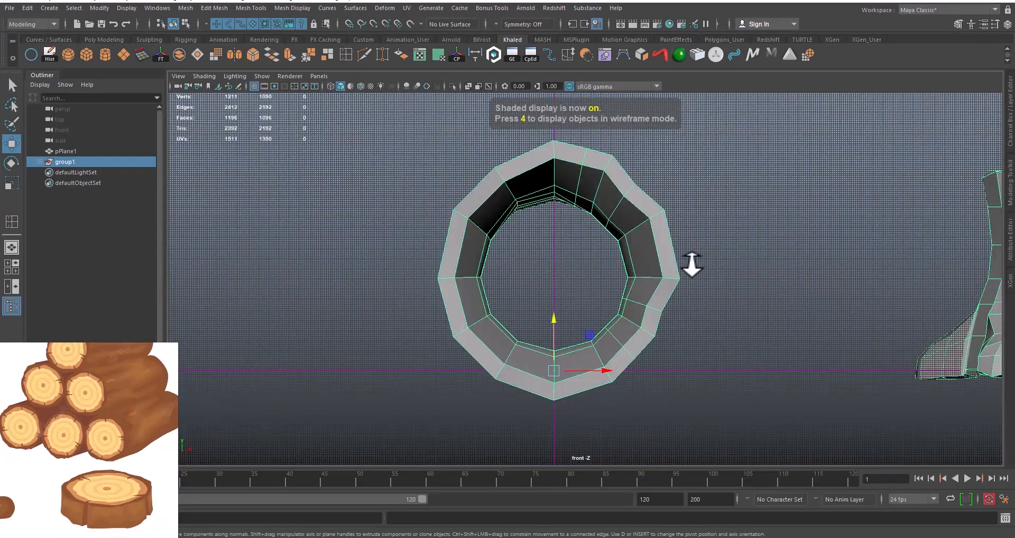
{"action": "key", "text": "space"}
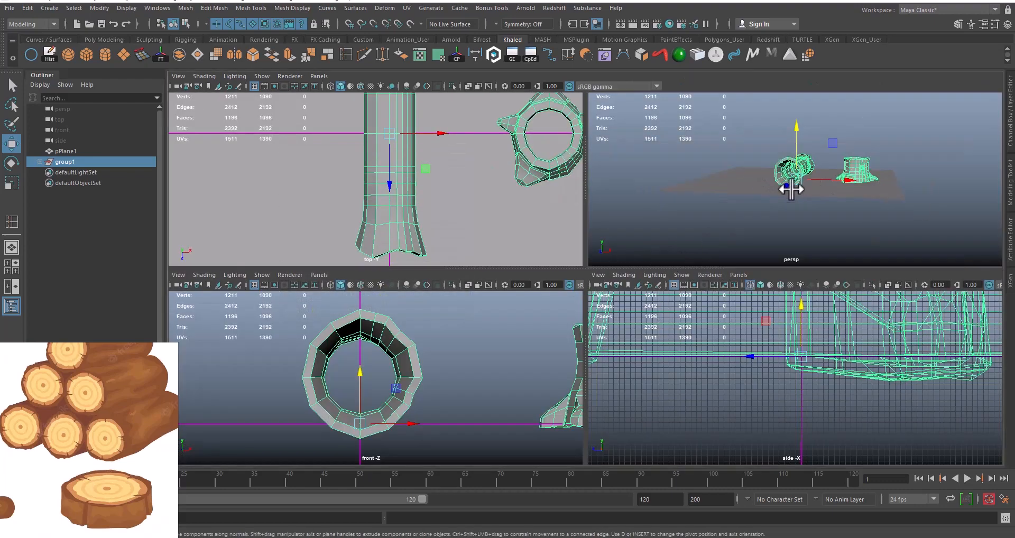
{"action": "key", "text": "space"}
{"action": "middle_click_drag", "start_coordinate": [720, 275], "coordinate": [641, 300], "text": "alt"}
{"action": "left_click_drag", "start_coordinate": [642, 299], "coordinate": [670, 300], "text": "alt"}
{"action": "right_click_drag", "start_coordinate": [530, 301], "coordinate": [829, 339], "text": "alt"}
{"action": "mouse_move", "coordinate": [665, 304]}
{"action": "left_mouse_down", "text": "alt"}
{"action": "mouse_move", "coordinate": [625, 331]}
{"action": "mouse_move", "coordinate": [664, 297]}
{"action": "left_mouse_up", "text": "alt"}
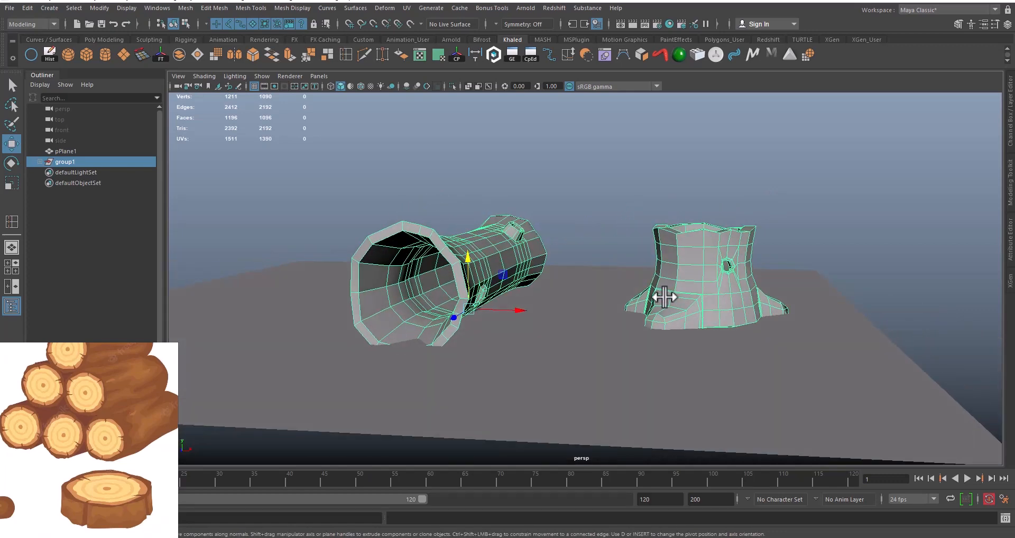
Rotate the hollow log slightly to level its two ends, and lower it a little into the ground plane
{"action": "left_click", "coordinate": [515, 260]}
{"action": "middle_click_drag", "start_coordinate": [525, 282], "coordinate": [601, 279], "text": "alt"}
{"action": "left_click_drag", "start_coordinate": [643, 289], "coordinate": [720, 292], "text": "alt"}
{"action": "right_click_drag", "start_coordinate": [457, 340], "coordinate": [557, 358], "text": "alt"}
{"action": "middle_click_drag", "start_coordinate": [557, 358], "coordinate": [597, 313], "text": "alt"}
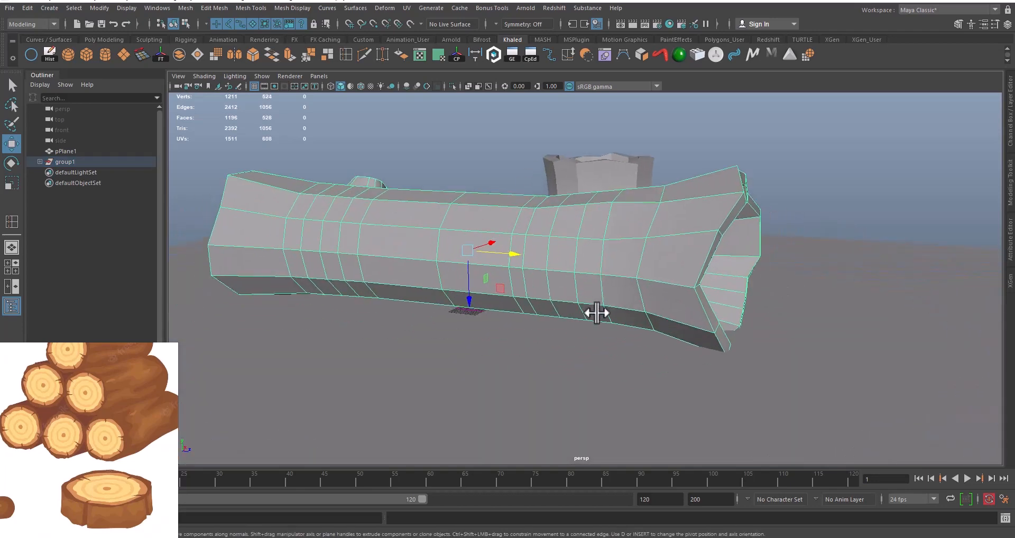
{"action": "left_click_drag", "start_coordinate": [596, 313], "coordinate": [627, 300], "text": "alt"}
{"action": "left_click_drag", "start_coordinate": [489, 300], "coordinate": [731, 318], "text": "alt"}
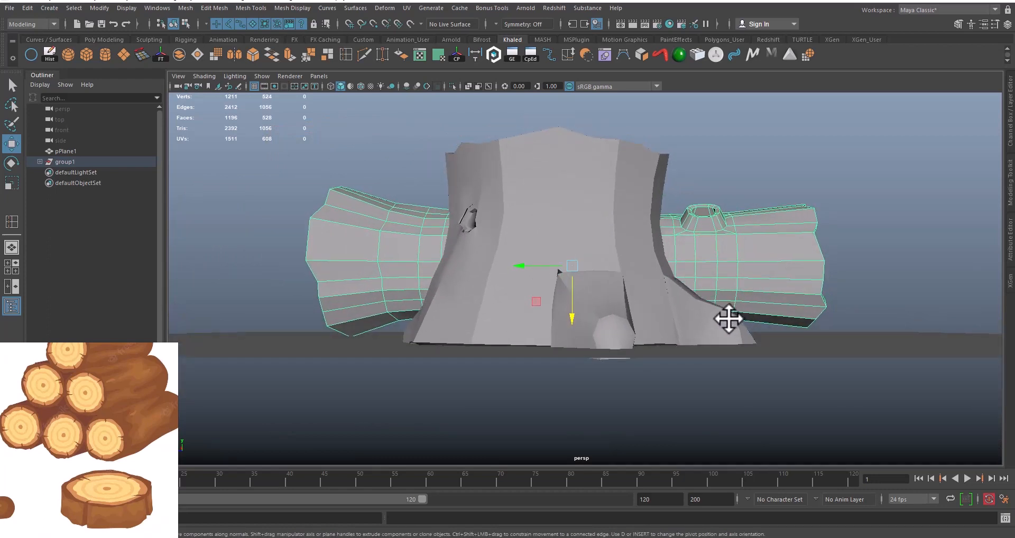
{"action": "key", "text": "e"}
{"action": "left_click_drag", "start_coordinate": [615, 275], "coordinate": [614, 277]}
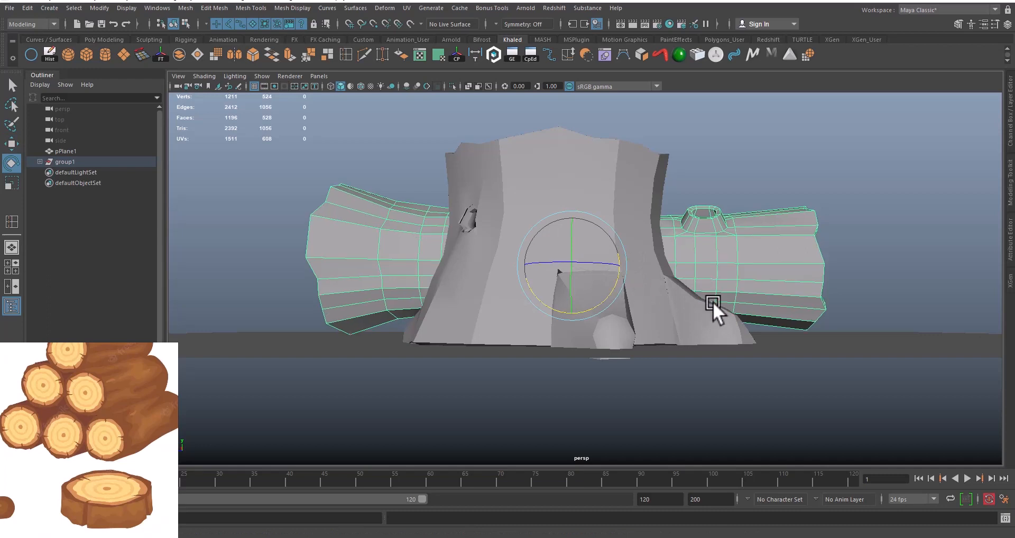
{"action": "key", "text": "w"}
{"action": "left_click_drag", "start_coordinate": [569, 299], "coordinate": [614, 365]}
{"action": "scroll", "coordinate": [647, 315], "scroll_direction": "down", "scroll_amount": 1}
Raise the stump slightly so that its roots meet the ground plane, and clear the selection
{"action": "left_click", "coordinate": [587, 248]}
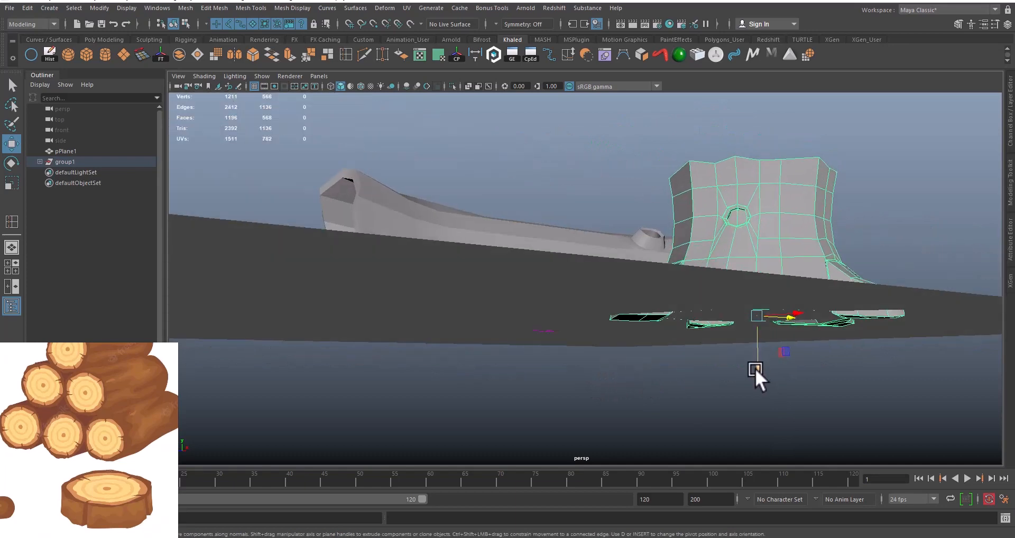
{"action": "left_click_drag", "start_coordinate": [757, 360], "coordinate": [757, 360]}
{"action": "left_click_drag", "start_coordinate": [757, 359], "coordinate": [762, 327]}
{"action": "left_click", "coordinate": [740, 195]}
{"action": "left_click_drag", "start_coordinate": [741, 196], "coordinate": [562, 299], "text": "alt"}
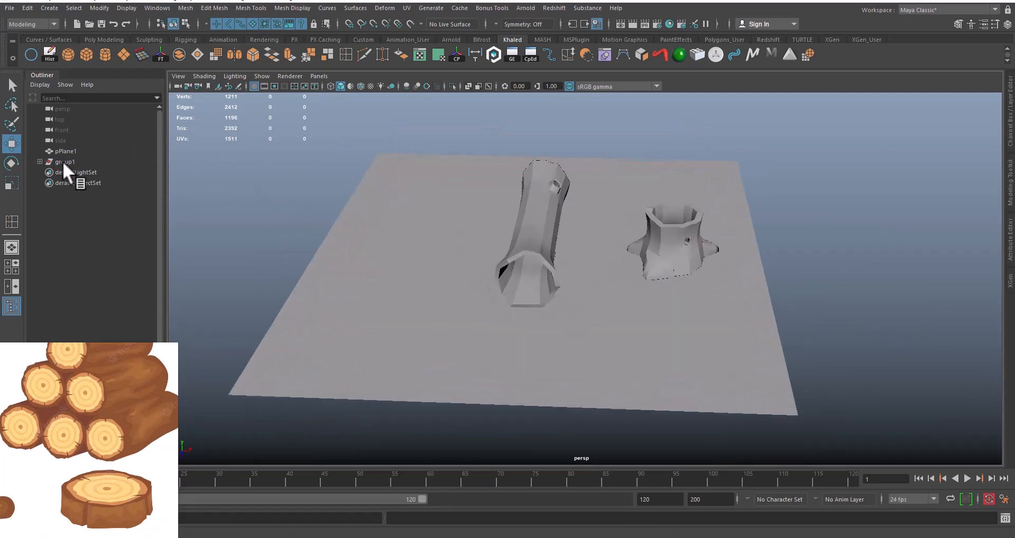
Select the stump and the log together, move them sideways along X toward the middle of the ground plane, and deselect them
{"action": "left_click", "coordinate": [663, 252]}
{"action": "left_click", "coordinate": [513, 223]}
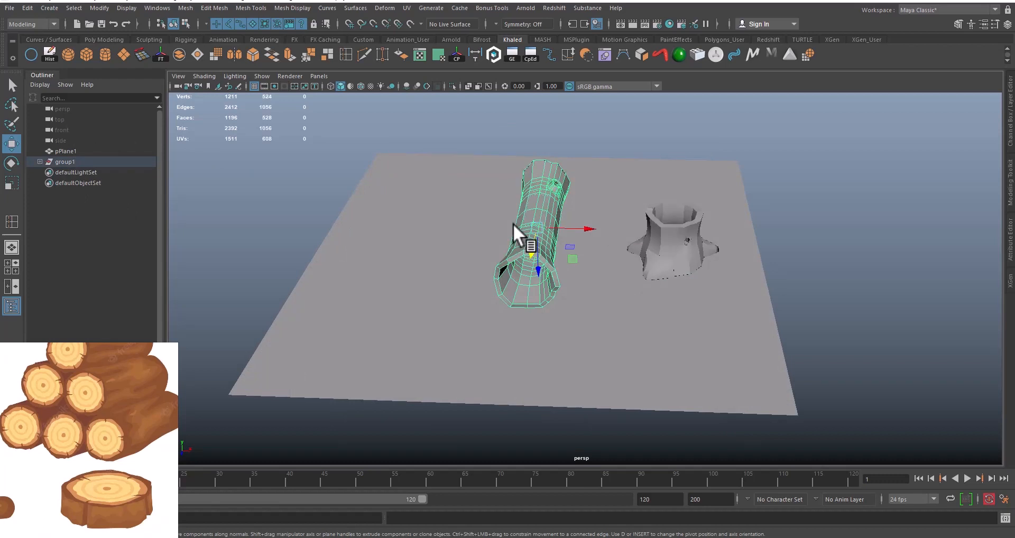
{"action": "left_click", "coordinate": [682, 242]}
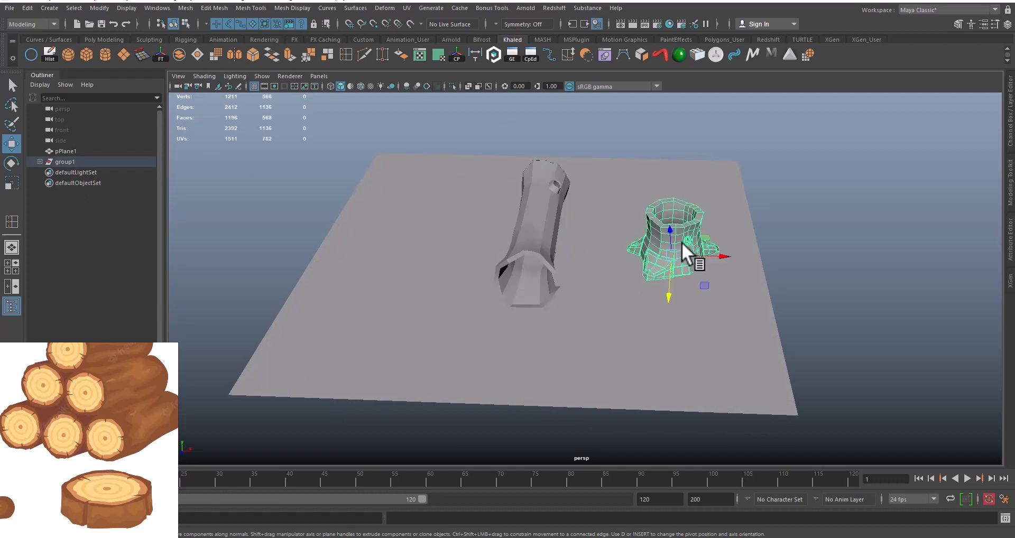
{"action": "left_click", "coordinate": [532, 233]}
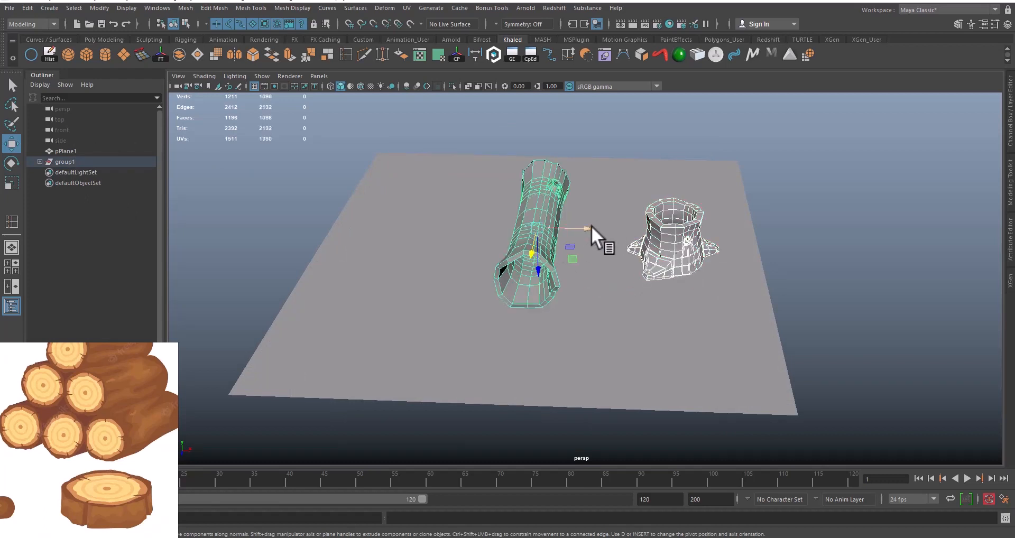
{"action": "middle_click_drag", "start_coordinate": [591, 226], "coordinate": [528, 223]}
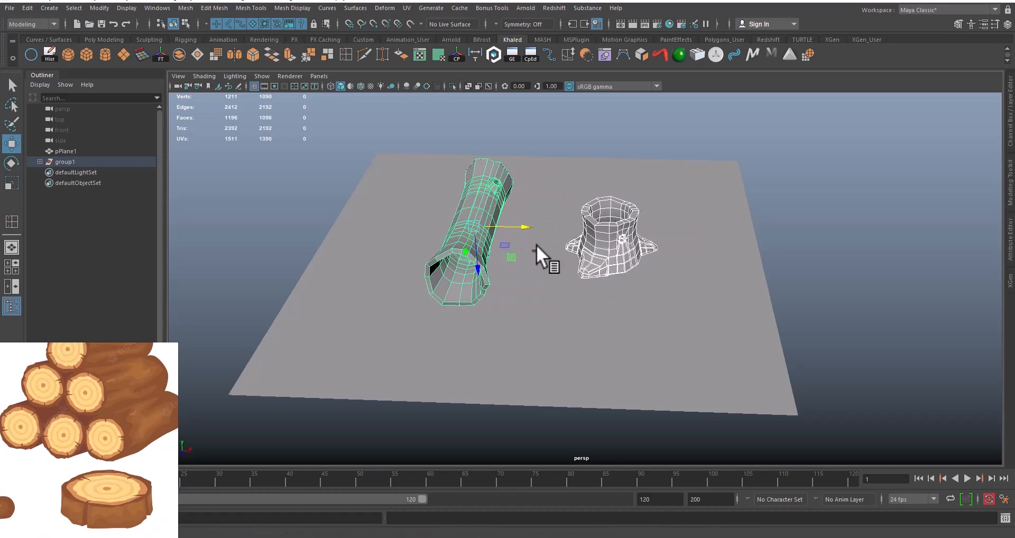
{"action": "left_click_drag", "start_coordinate": [536, 245], "coordinate": [581, 291], "text": "alt"}
{"action": "left_click", "coordinate": [612, 171]}
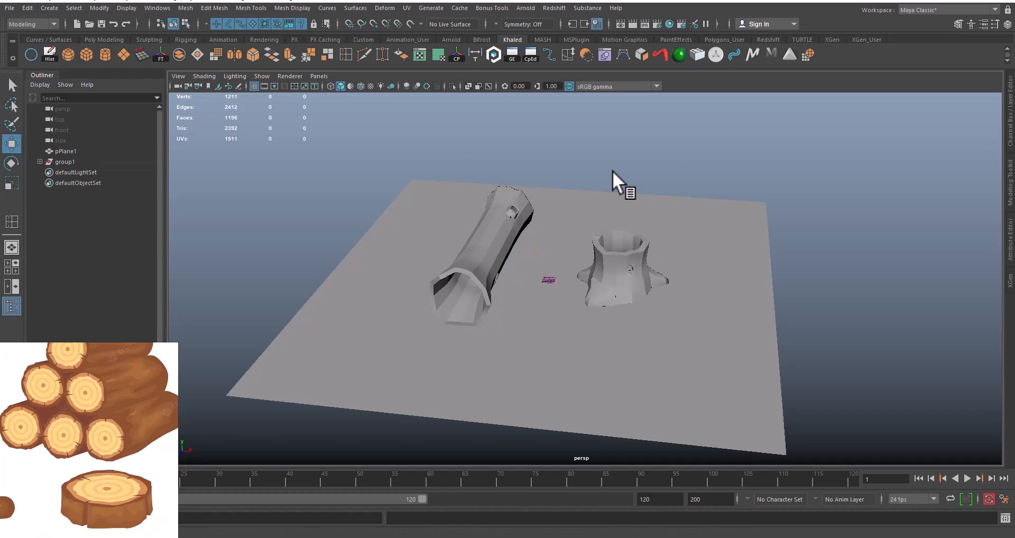
Switch the hollow log to smooth mesh preview and clear the selection
{"action": "middle_click_drag", "start_coordinate": [607, 334], "coordinate": [621, 279], "text": "alt"}
{"action": "left_click_drag", "start_coordinate": [621, 278], "coordinate": [373, 145], "text": "alt"}
{"action": "scroll", "coordinate": [373, 145], "scroll_direction": "up", "scroll_amount": 5}
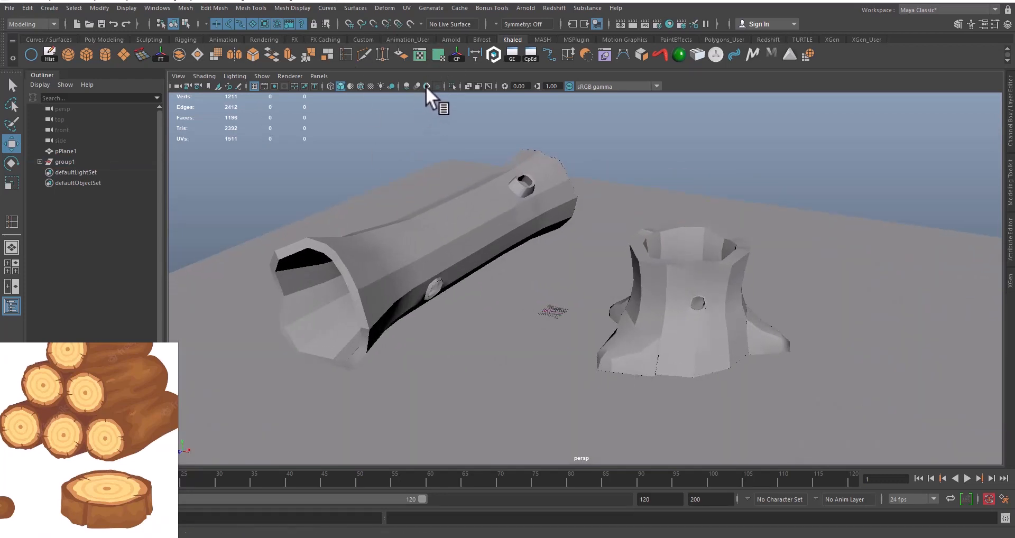
{"action": "left_click_drag", "start_coordinate": [457, 159], "coordinate": [531, 253], "text": "alt"}
{"action": "left_click", "coordinate": [531, 253]}
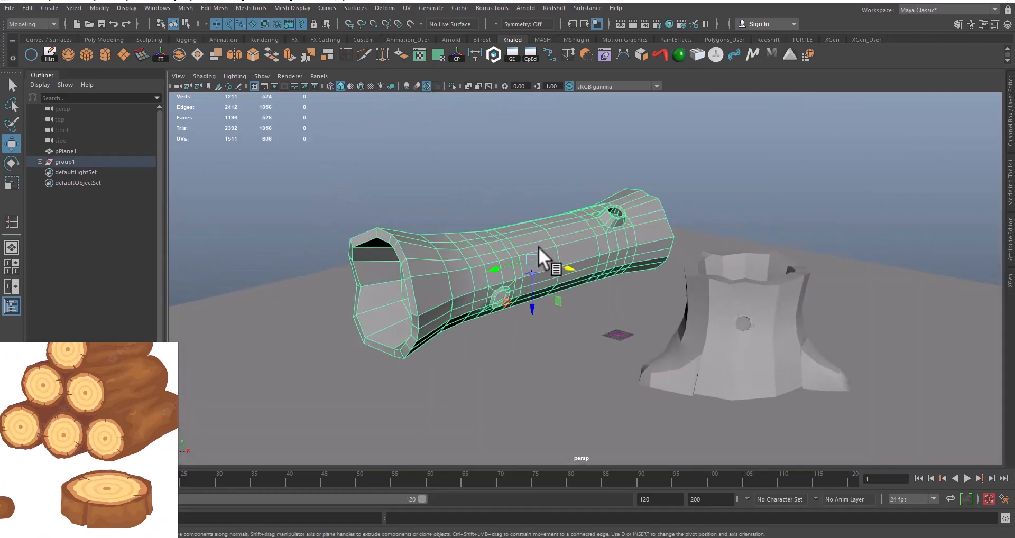
{"action": "key", "text": "3"}
{"action": "left_click", "coordinate": [780, 151]}
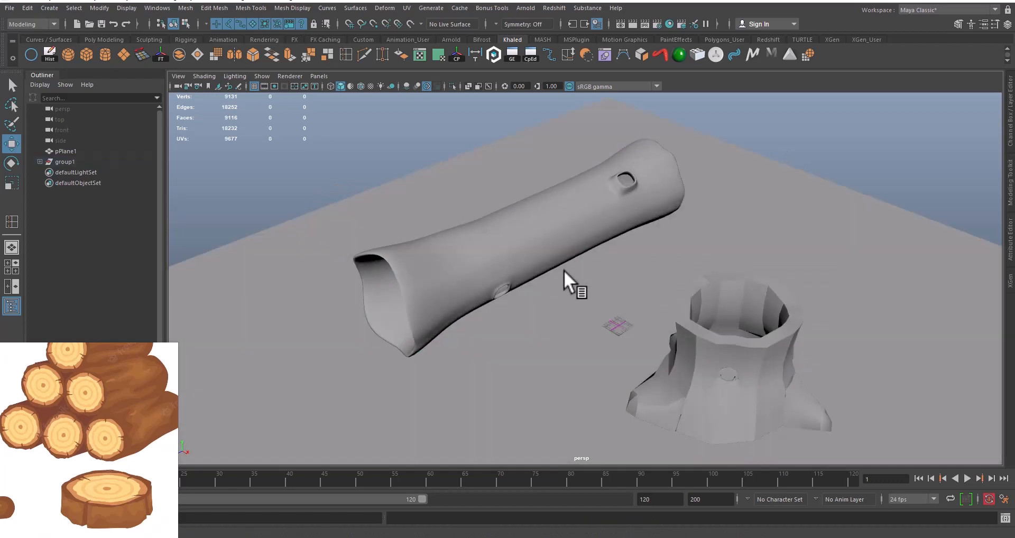
Check the smoothed log's opening and knot holes, with the log selected, and return it to unsmoothed display
{"action": "left_click_drag", "start_coordinate": [567, 283], "coordinate": [617, 271], "text": "alt"}
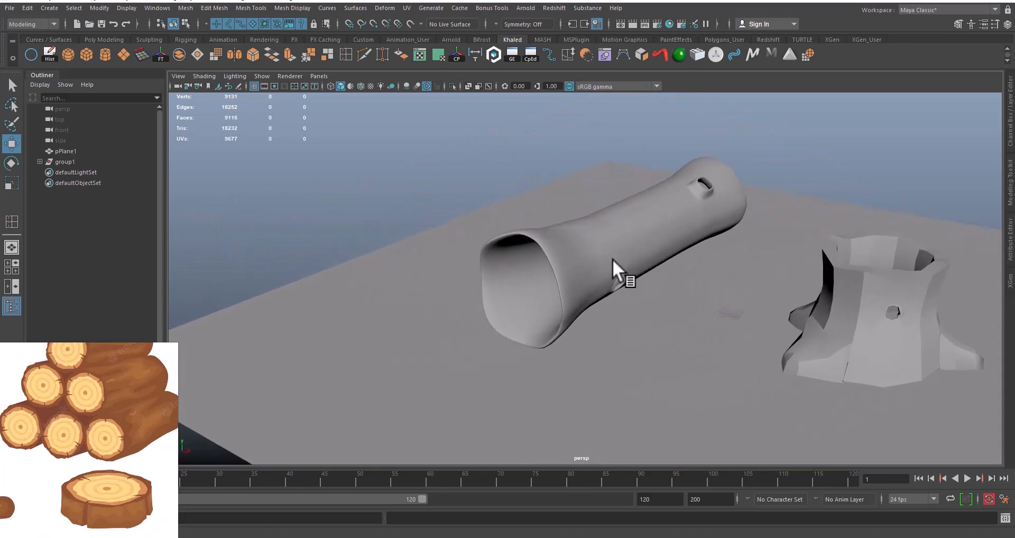
{"action": "scroll", "coordinate": [539, 278], "scroll_direction": "up", "scroll_amount": 5}
{"action": "left_click", "coordinate": [513, 275]}
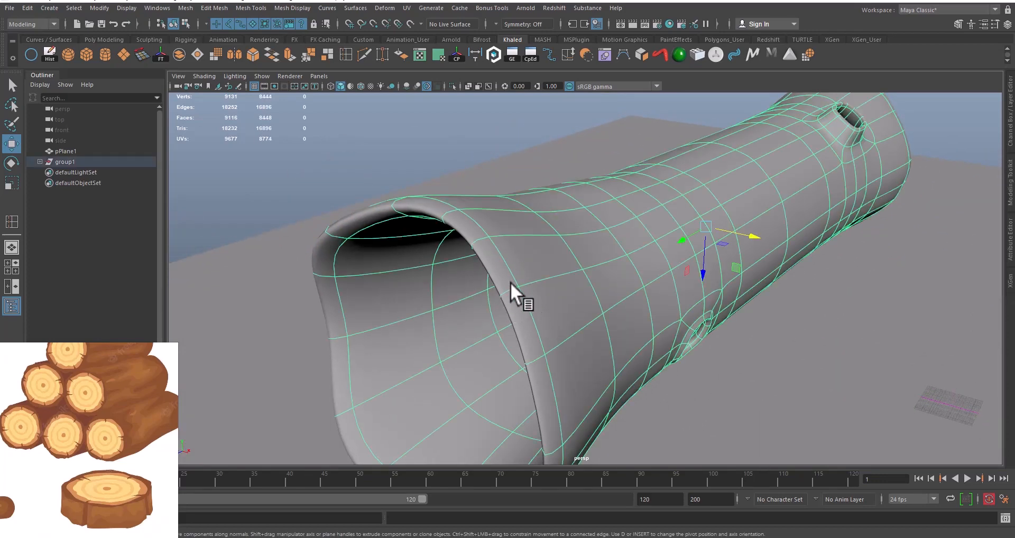
{"action": "left_click_drag", "start_coordinate": [510, 283], "coordinate": [731, 248], "text": "alt"}
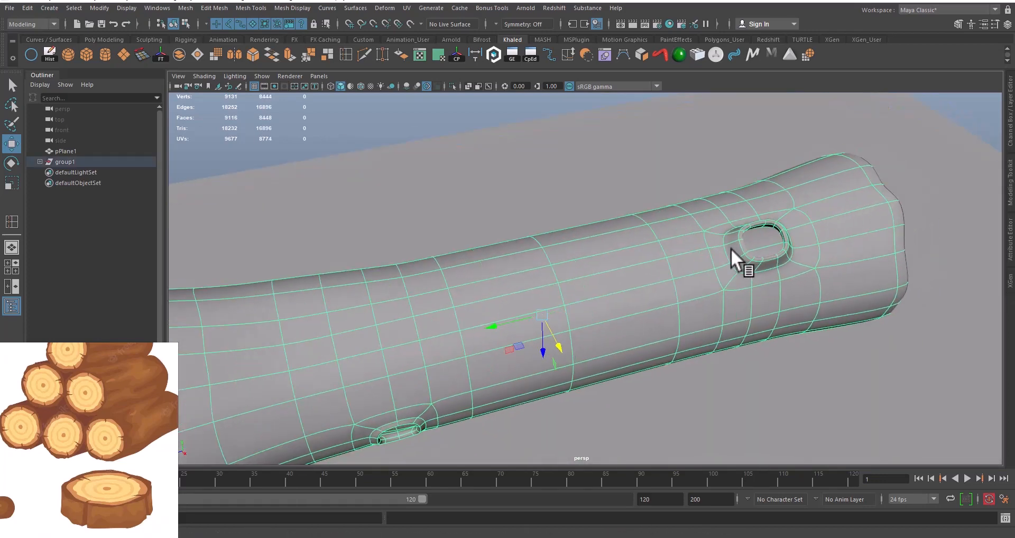
{"action": "middle_click_drag", "start_coordinate": [731, 249], "coordinate": [591, 249], "text": "alt"}
{"action": "scroll", "coordinate": [591, 250], "scroll_direction": "up", "scroll_amount": 3}
{"action": "scroll", "coordinate": [591, 250], "scroll_direction": "down", "scroll_amount": 8}
{"action": "middle_click_drag", "start_coordinate": [507, 285], "coordinate": [602, 252], "text": "alt"}
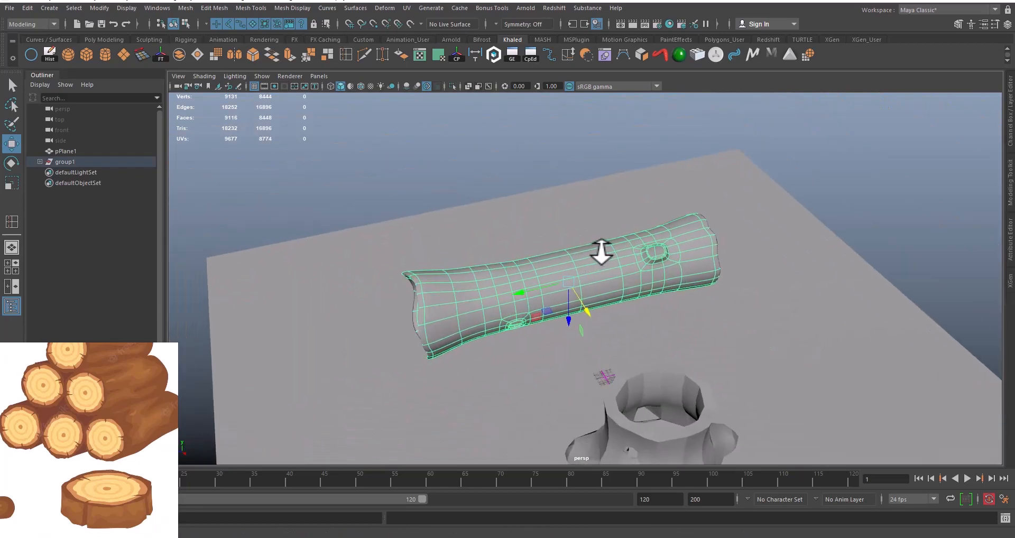
{"action": "left_click_drag", "start_coordinate": [602, 252], "coordinate": [656, 239], "text": "alt"}
{"action": "key", "text": "1"}
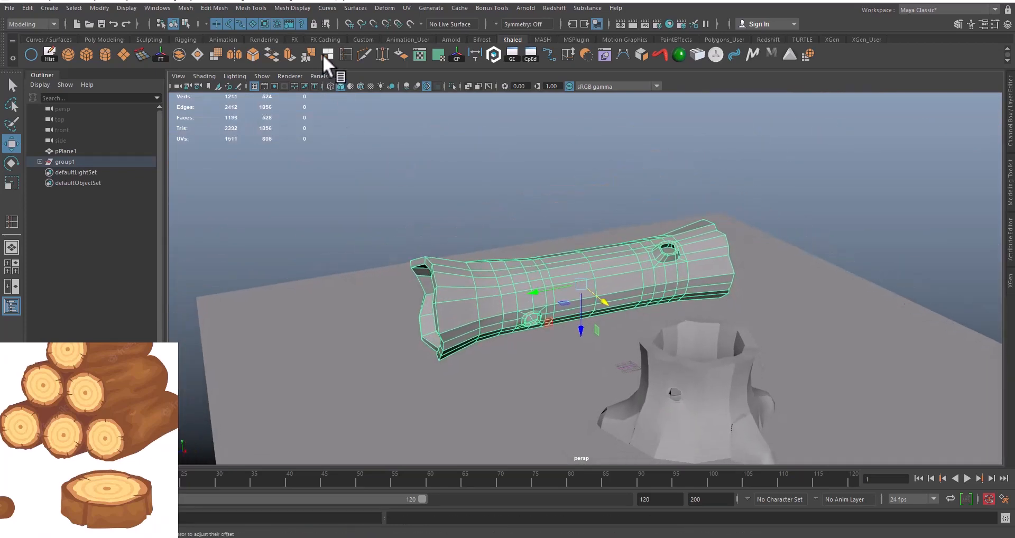
Insert supporting edge loops around the base of the upper knot hole near the log's far end
{"action": "left_click", "coordinate": [345, 54]}
{"action": "left_click_drag", "start_coordinate": [375, 153], "coordinate": [483, 250], "text": "alt"}
{"action": "right_click_drag", "start_coordinate": [483, 249], "coordinate": [782, 322], "text": "alt"}
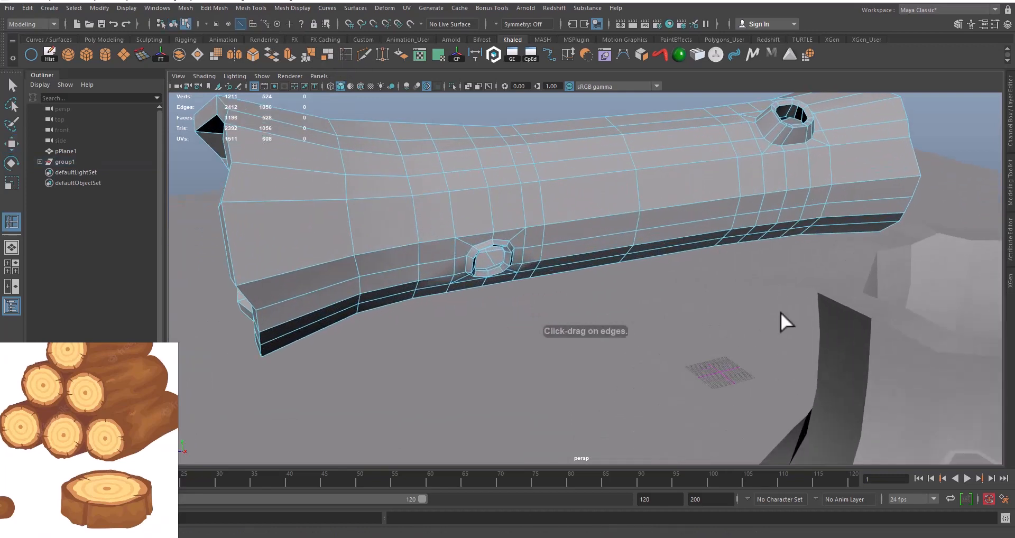
{"action": "middle_click_drag", "start_coordinate": [782, 322], "coordinate": [484, 407], "text": "alt"}
{"action": "right_click_drag", "start_coordinate": [484, 407], "coordinate": [455, 312], "text": "alt"}
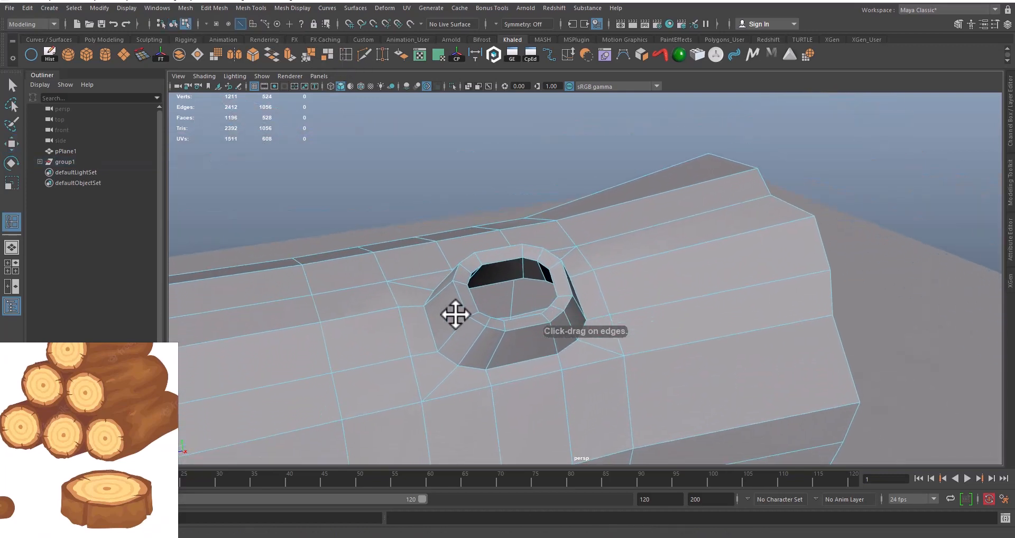
{"action": "left_click_drag", "start_coordinate": [455, 312], "coordinate": [498, 309], "text": "alt"}
{"action": "right_click_drag", "start_coordinate": [498, 309], "coordinate": [383, 361], "text": "alt"}
{"action": "left_click_drag", "start_coordinate": [382, 361], "coordinate": [576, 211], "text": "alt"}
{"action": "right_click_drag", "start_coordinate": [576, 210], "coordinate": [531, 261], "text": "alt"}
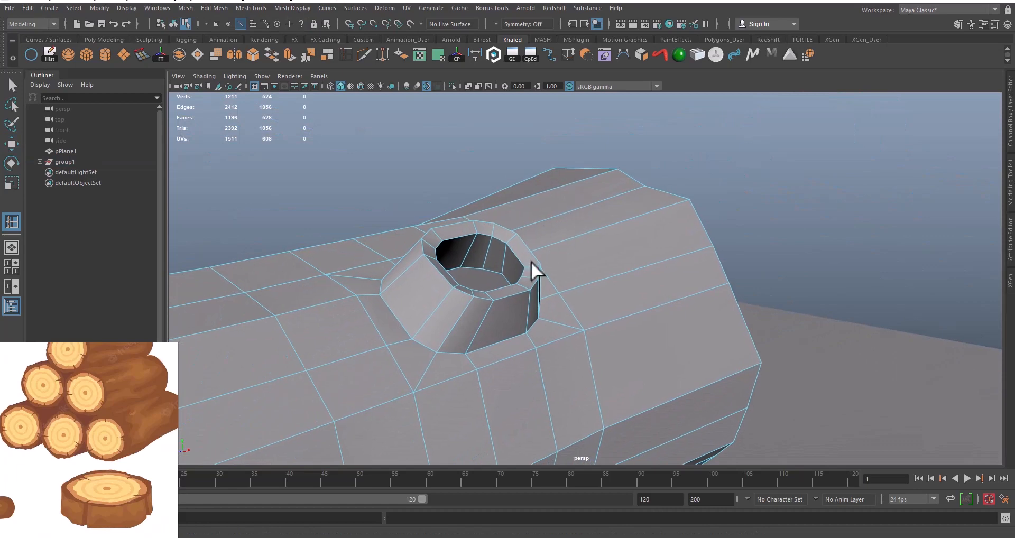
{"action": "middle_click_drag", "start_coordinate": [473, 350], "coordinate": [564, 252], "text": "alt"}
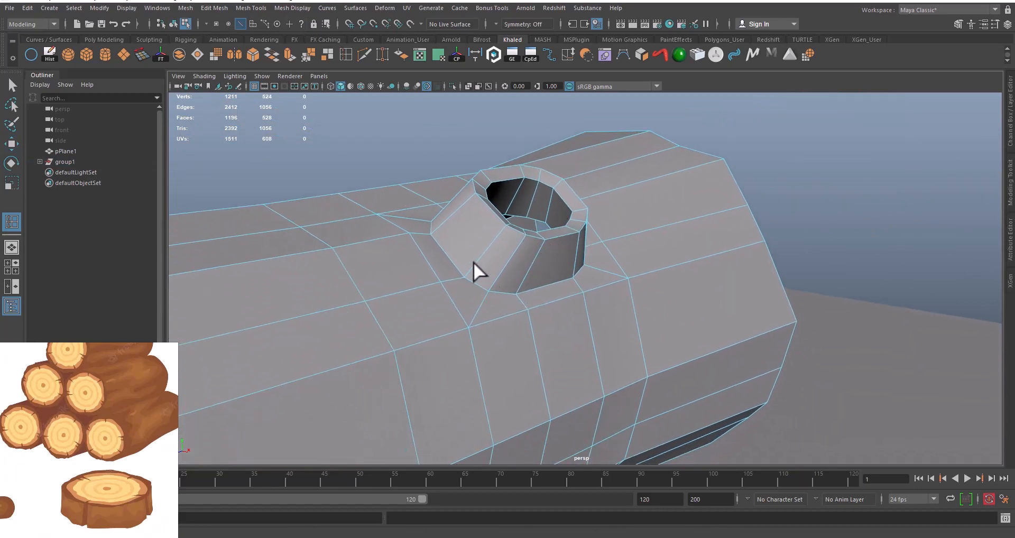
{"action": "left_click_drag", "start_coordinate": [473, 262], "coordinate": [463, 272]}
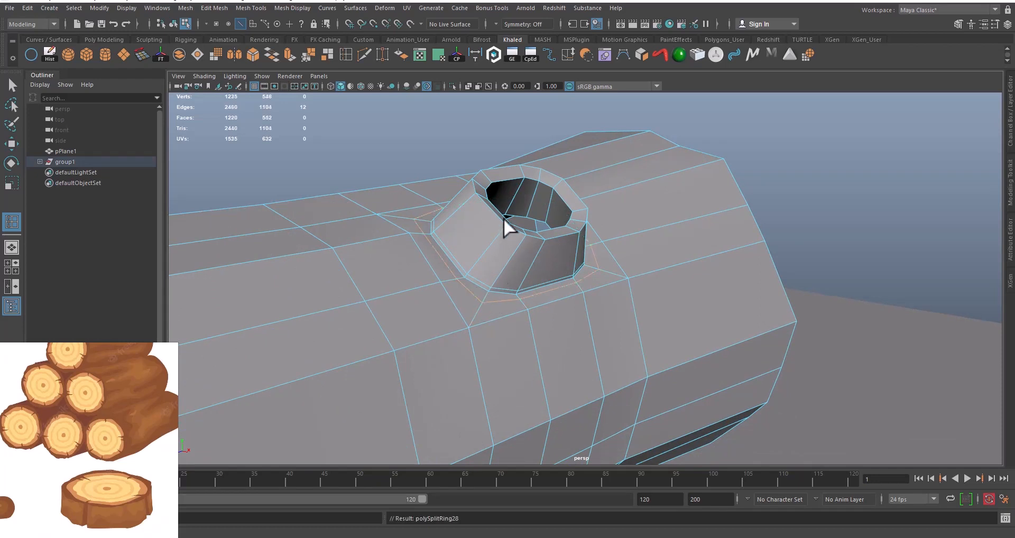
Select the inner rim edge loop of the upper knot hole and move it slightly upward in the XZ plane
{"action": "double_click", "coordinate": [494, 176]}
{"action": "key", "text": "w"}
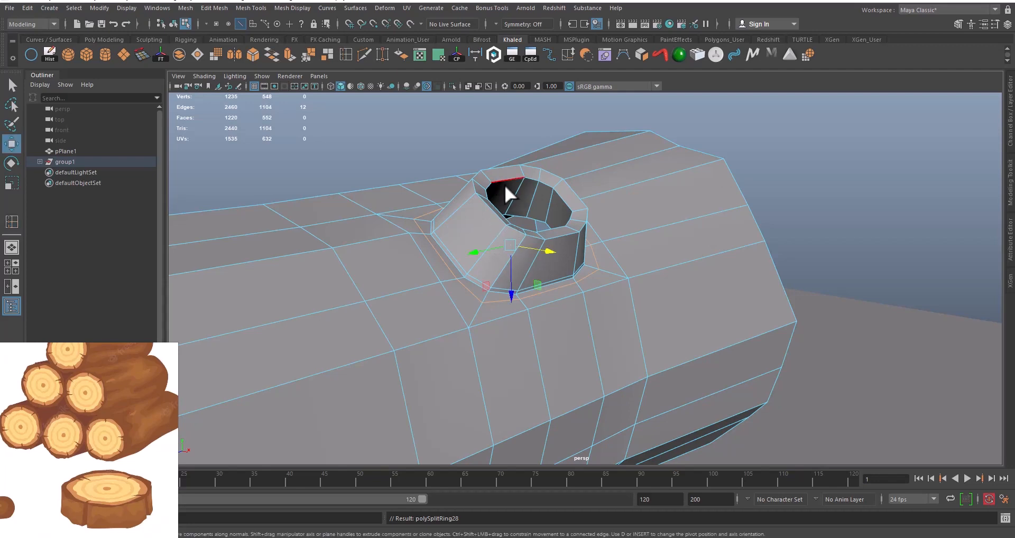
{"action": "left_click_drag", "start_coordinate": [514, 224], "coordinate": [452, 252], "text": "alt"}
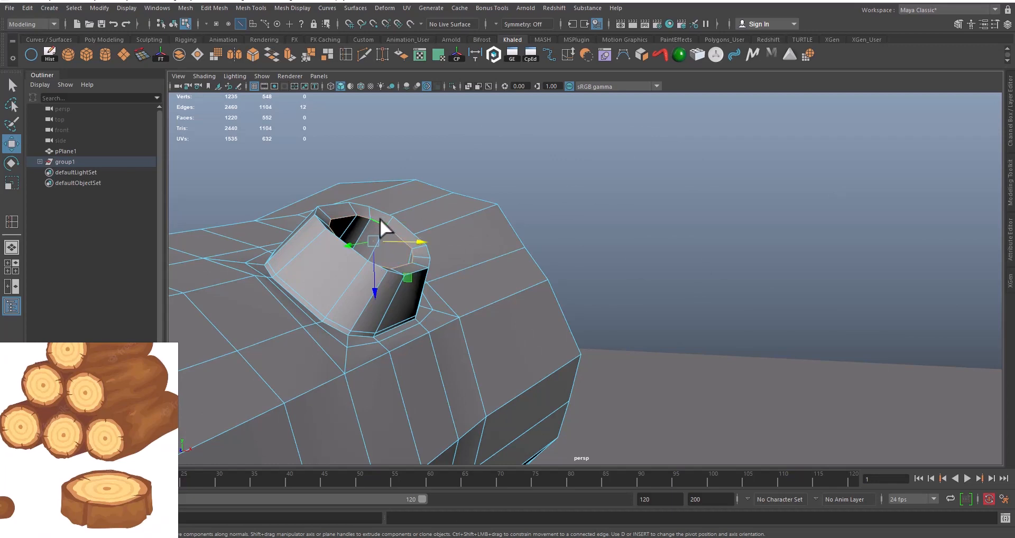
{"action": "key", "text": "f"}
{"action": "right_click_drag", "start_coordinate": [494, 263], "coordinate": [485, 266], "text": "alt"}
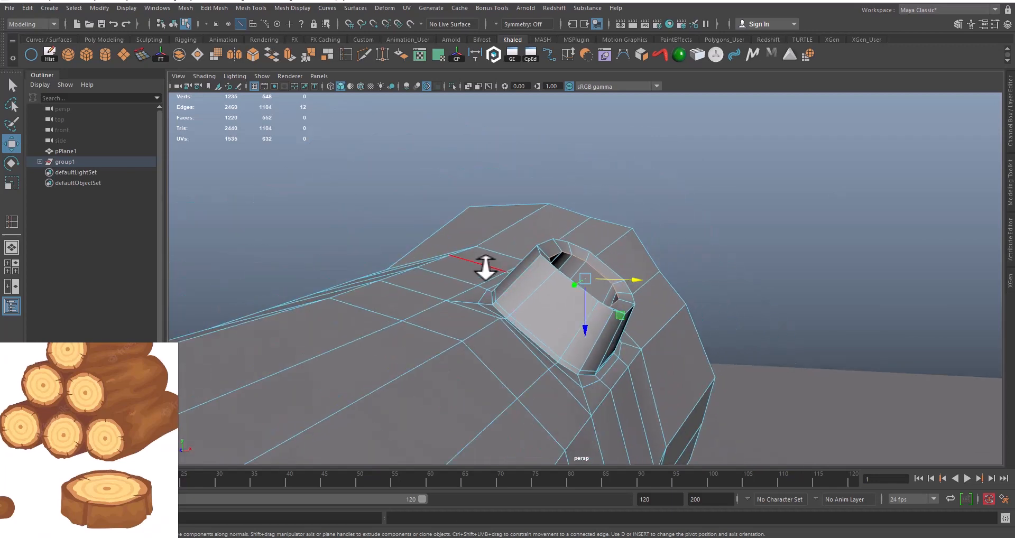
{"action": "left_click_drag", "start_coordinate": [485, 267], "coordinate": [527, 345], "text": "alt"}
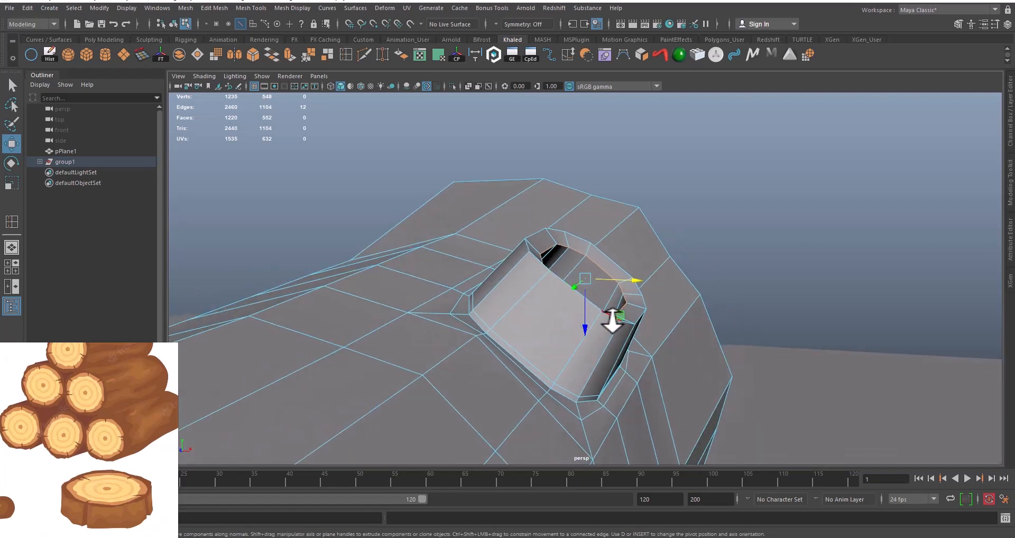
{"action": "mouse_move", "coordinate": [623, 316]}
{"action": "middle_mouse_down"}
{"action": "mouse_move", "coordinate": [629, 305]}
{"action": "mouse_move", "coordinate": [617, 301]}
{"action": "middle_mouse_up"}
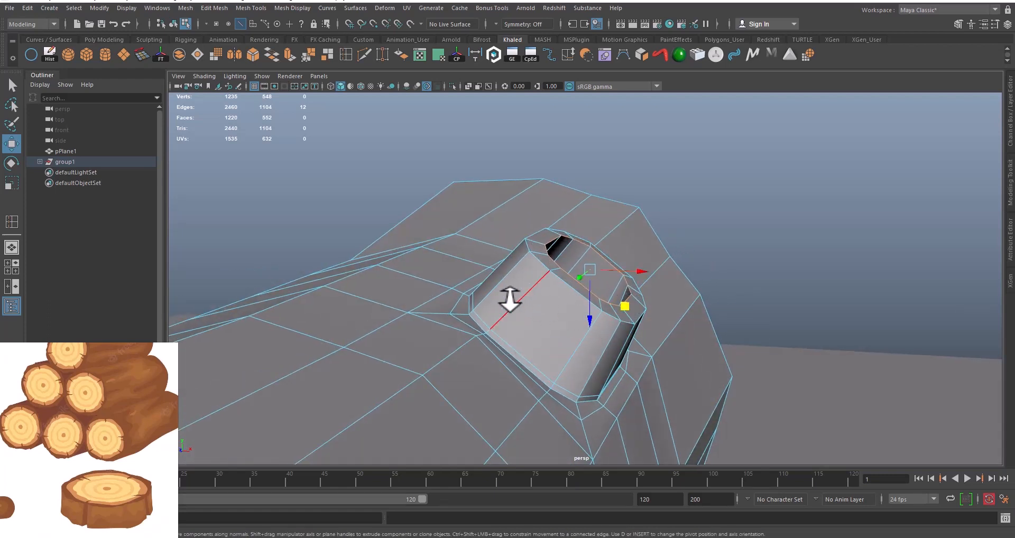
Select two pairs of adjoining inner and outer rim vertices on the knot hole and shift each slightly to make the rim uneven
{"action": "right_click_drag", "start_coordinate": [512, 299], "coordinate": [478, 239], "text": "alt"}
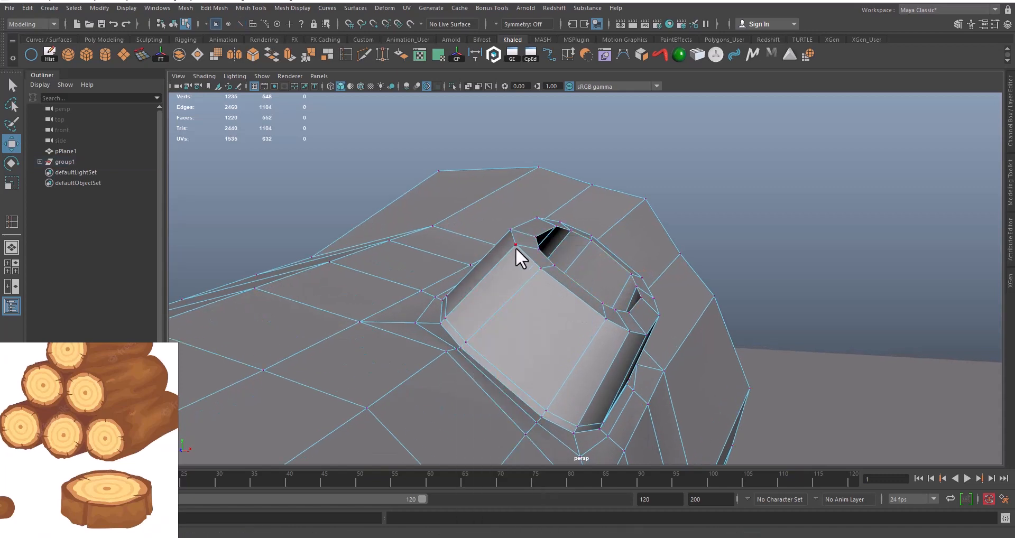
{"action": "left_click", "coordinate": [516, 246]}
{"action": "left_click", "coordinate": [540, 249], "text": "shift"}
{"action": "left_click_drag", "start_coordinate": [540, 252], "coordinate": [571, 290], "text": "alt"}
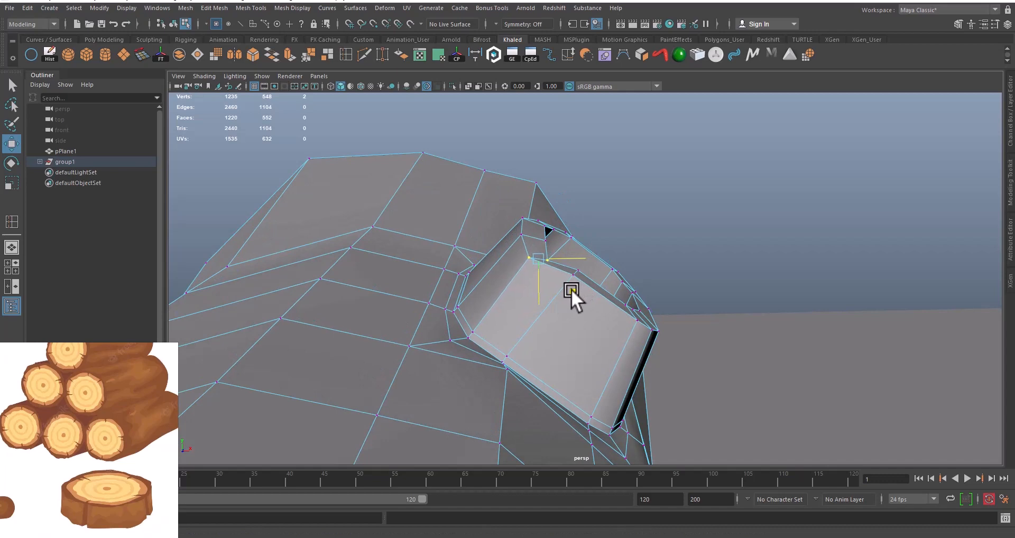
{"action": "left_click_drag", "start_coordinate": [627, 373], "coordinate": [588, 319], "text": "alt"}
{"action": "left_click", "coordinate": [591, 291]}
{"action": "left_click", "coordinate": [582, 291], "text": "shift"}
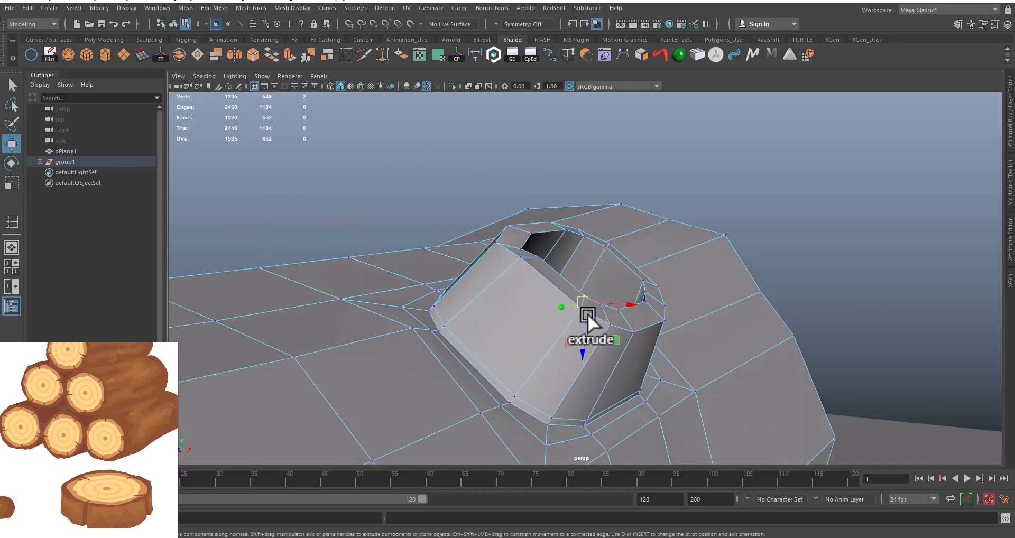
{"action": "left_click_drag", "start_coordinate": [606, 364], "coordinate": [601, 337], "text": "alt"}
{"action": "middle_click_drag", "start_coordinate": [631, 322], "coordinate": [622, 326]}
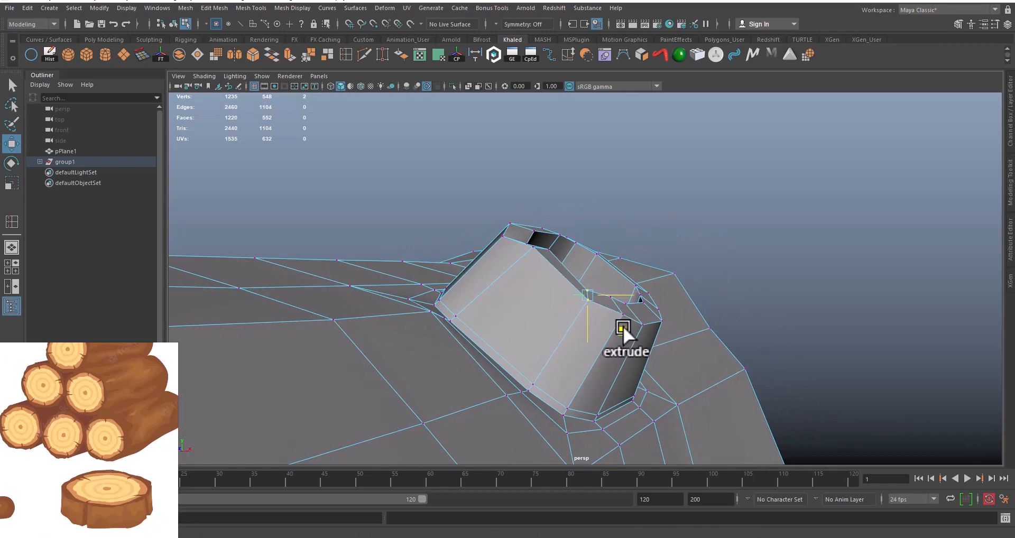
Select another pair of knot rim vertices and reposition it to continue the irregular rim outline
{"action": "left_click_drag", "start_coordinate": [615, 322], "coordinate": [516, 350], "text": "alt"}
{"action": "left_click_drag", "start_coordinate": [629, 291], "coordinate": [607, 306], "text": "alt"}
{"action": "left_click", "coordinate": [611, 275]}
{"action": "left_click", "coordinate": [625, 283], "text": "shift"}
{"action": "left_click_drag", "start_coordinate": [546, 302], "coordinate": [695, 282]}
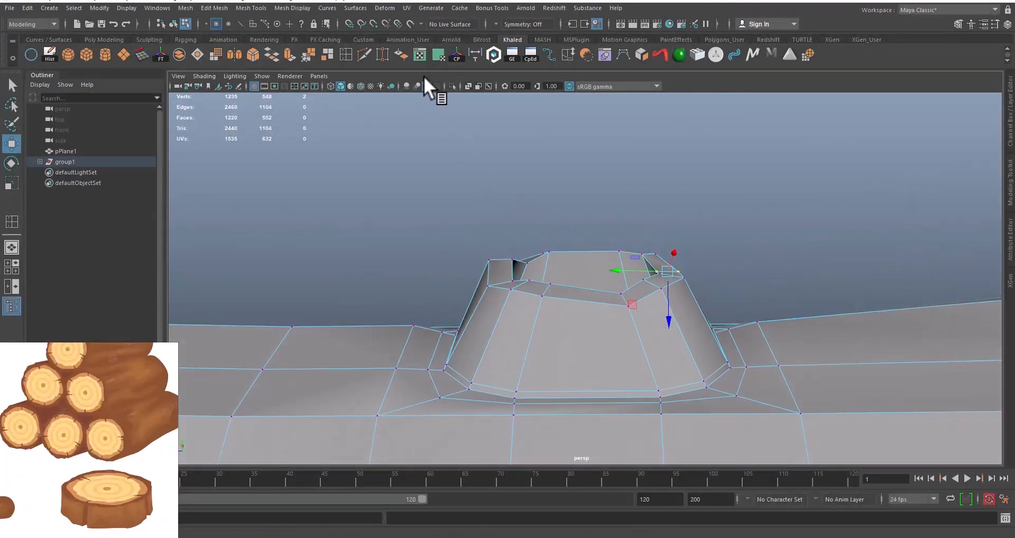
Insert two edge loops around the knot's outer wall, one just below the rim and one midway down
{"action": "left_click", "coordinate": [346, 54]}
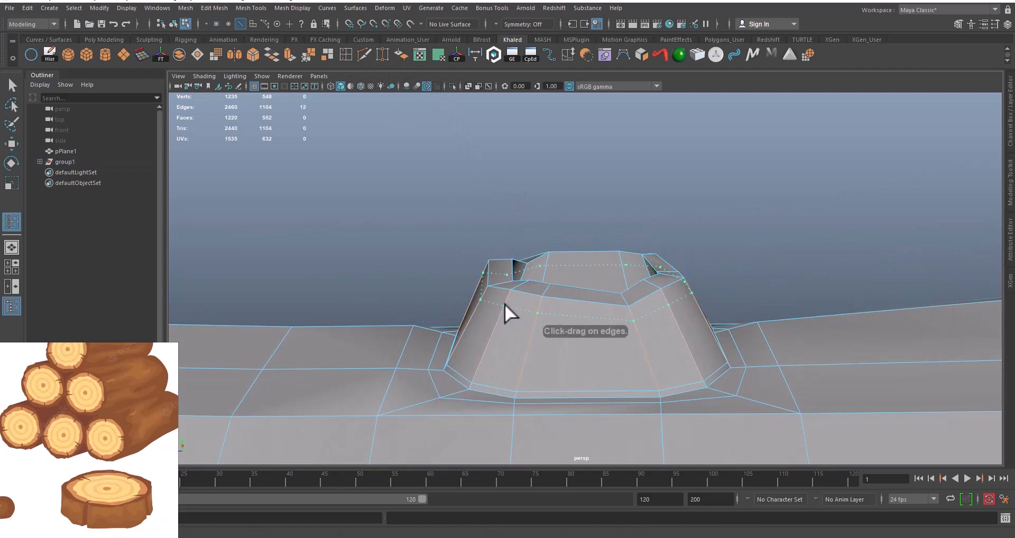
{"action": "left_click", "coordinate": [504, 303]}
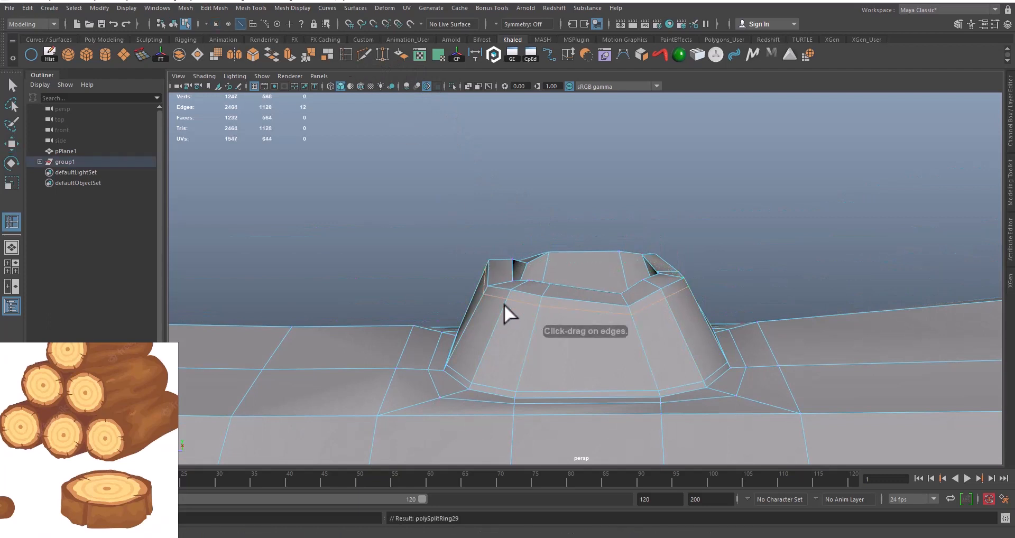
{"action": "left_click", "coordinate": [493, 342]}
{"action": "key", "text": "w"}
{"action": "left_click_drag", "start_coordinate": [492, 328], "coordinate": [521, 355], "text": "alt"}
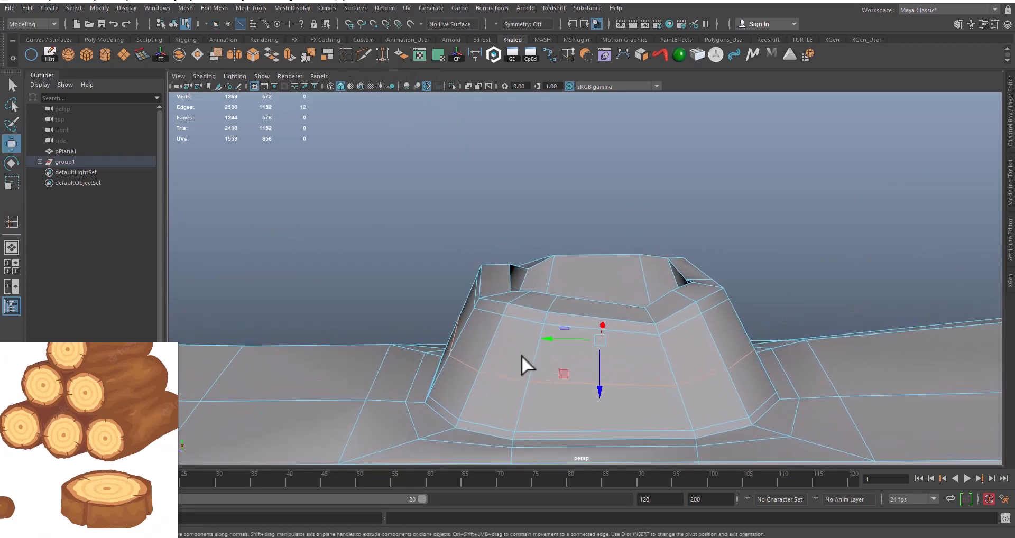
Select the edge loops of the knot hole's rim together and scale them up to flare the rim outward
{"action": "double_click", "coordinate": [518, 318]}
{"action": "double_click", "coordinate": [528, 308], "text": "shift"}
{"action": "left_click_drag", "start_coordinate": [528, 308], "coordinate": [516, 285], "text": "alt"}
{"action": "double_click", "coordinate": [540, 256], "text": "shift"}
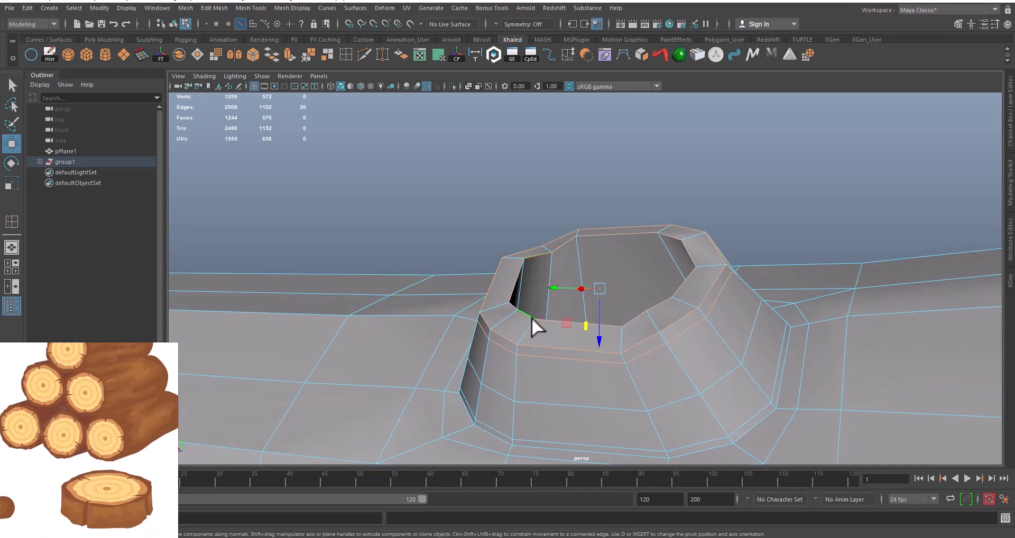
{"action": "left_click_drag", "start_coordinate": [531, 317], "coordinate": [623, 291], "text": "alt"}
{"action": "key", "text": "r"}
{"action": "right_click_drag", "start_coordinate": [624, 291], "coordinate": [567, 338], "text": "alt"}
{"action": "middle_click_drag", "start_coordinate": [566, 338], "coordinate": [521, 351], "text": "alt"}
{"action": "right_click_drag", "start_coordinate": [521, 351], "coordinate": [835, 397], "text": "alt"}
{"action": "middle_click_drag", "start_coordinate": [498, 365], "coordinate": [584, 319], "text": "alt"}
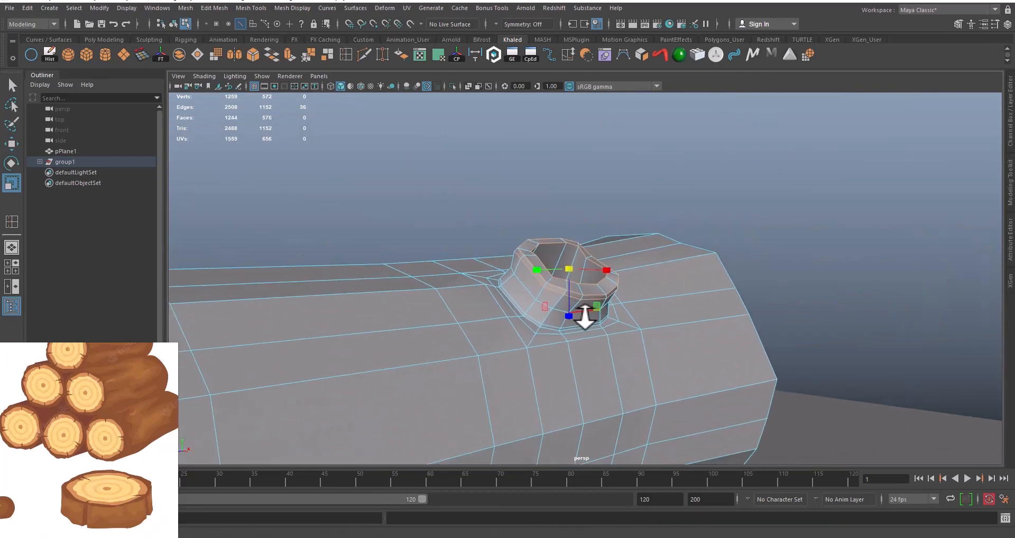
{"action": "left_click_drag", "start_coordinate": [585, 319], "coordinate": [347, 136], "text": "alt"}
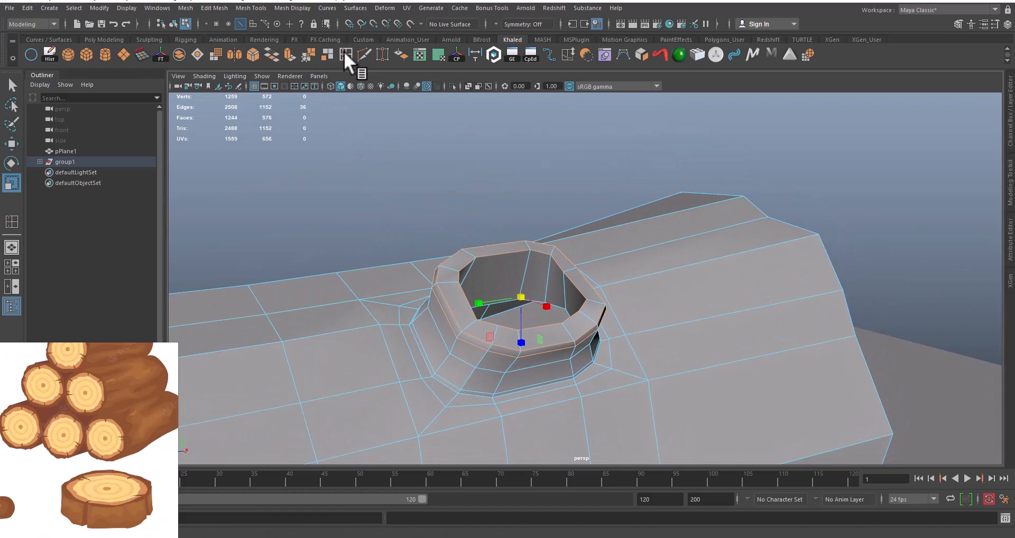
Insert three edge loops along the knot hole's inner wall: just below the rim, near the bottom, and in the middle
{"action": "left_click", "coordinate": [345, 54]}
{"action": "scroll", "coordinate": [512, 322], "scroll_direction": "up", "scroll_amount": 4}
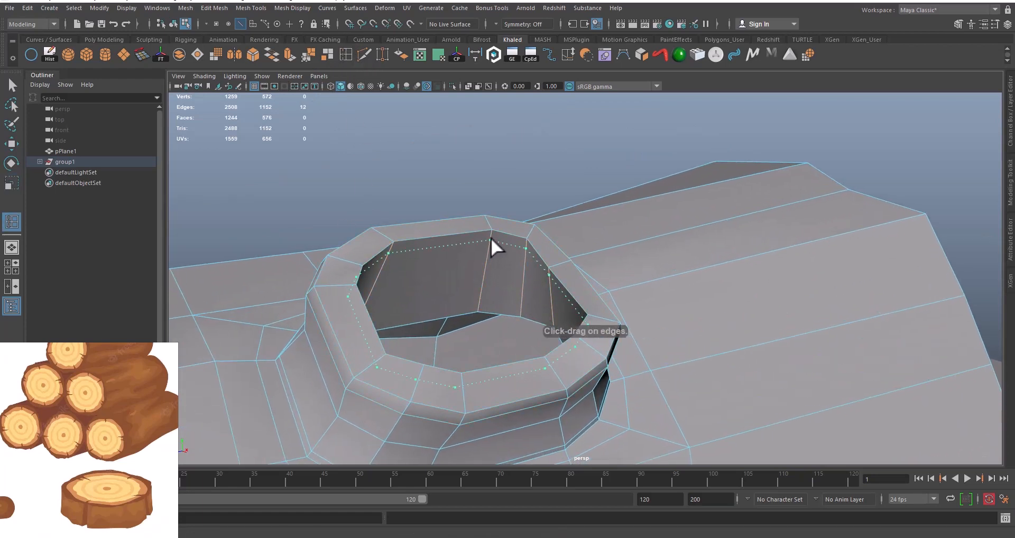
{"action": "left_click_drag", "start_coordinate": [491, 237], "coordinate": [490, 231]}
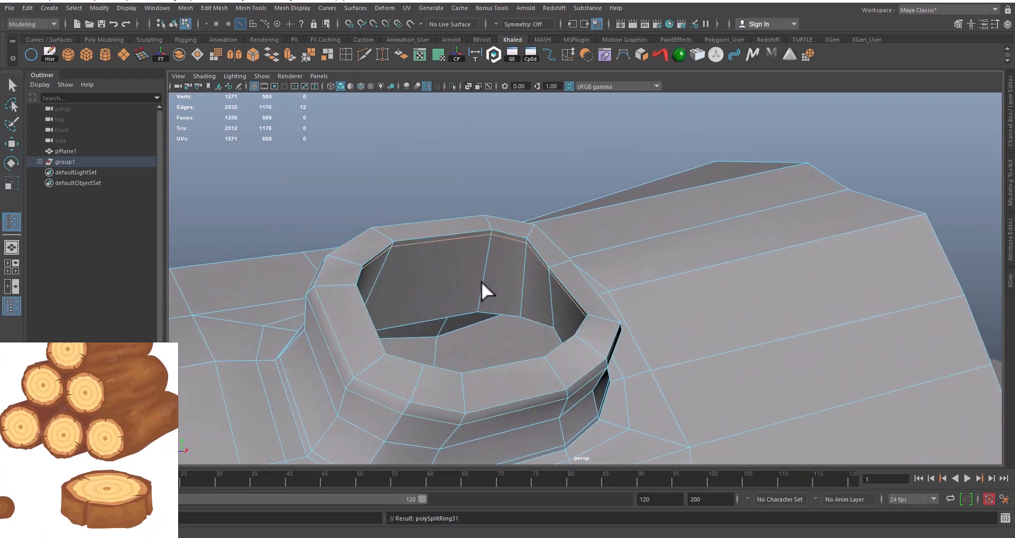
{"action": "left_click", "coordinate": [483, 267]}
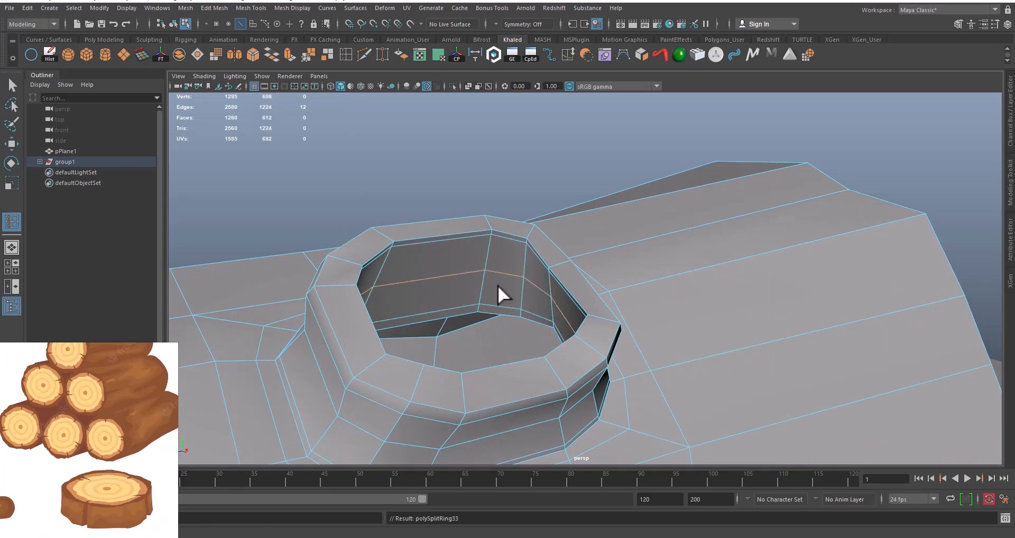
Insert two edge loops on the knot rim's top face, one close to its outer edge and one close to its inner edge
{"action": "left_click_drag", "start_coordinate": [497, 285], "coordinate": [547, 290], "text": "alt"}
{"action": "middle_click_drag", "start_coordinate": [355, 291], "coordinate": [441, 290], "text": "alt"}
{"action": "right_click_drag", "start_coordinate": [441, 290], "coordinate": [474, 323], "text": "alt"}
{"action": "left_click_drag", "start_coordinate": [474, 322], "coordinate": [430, 294], "text": "alt"}
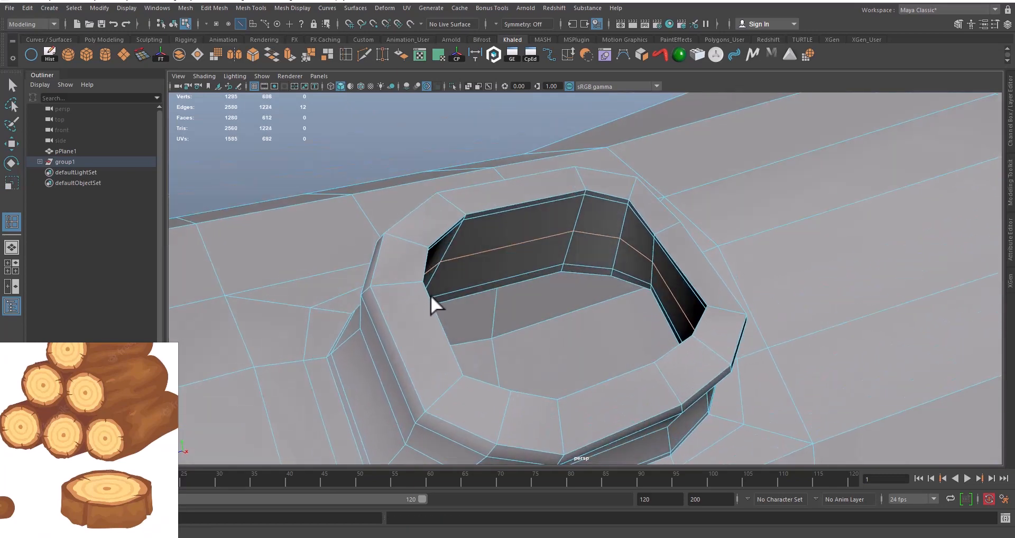
{"action": "left_click", "coordinate": [372, 285]}
{"action": "left_click_drag", "start_coordinate": [407, 281], "coordinate": [421, 283]}
{"action": "left_click", "coordinate": [408, 283]}
{"action": "key", "text": "w"}
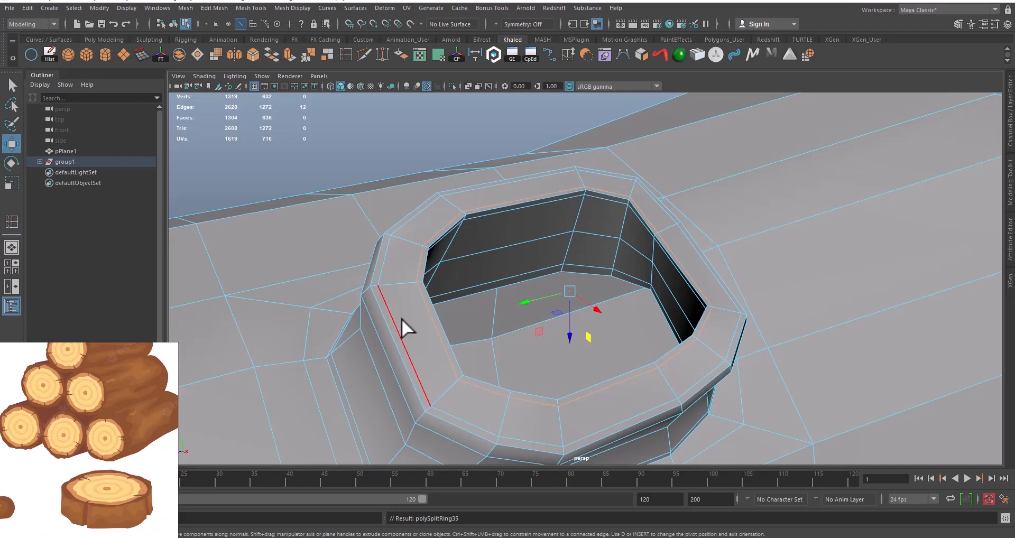
Select the outer edge loop just below the knot's rim, scale it in slightly, and return the log to object mode
{"action": "scroll", "coordinate": [402, 319], "scroll_direction": "down", "scroll_amount": 4}
{"action": "left_click_drag", "start_coordinate": [401, 318], "coordinate": [484, 351], "text": "alt"}
{"action": "double_click", "coordinate": [472, 328]}
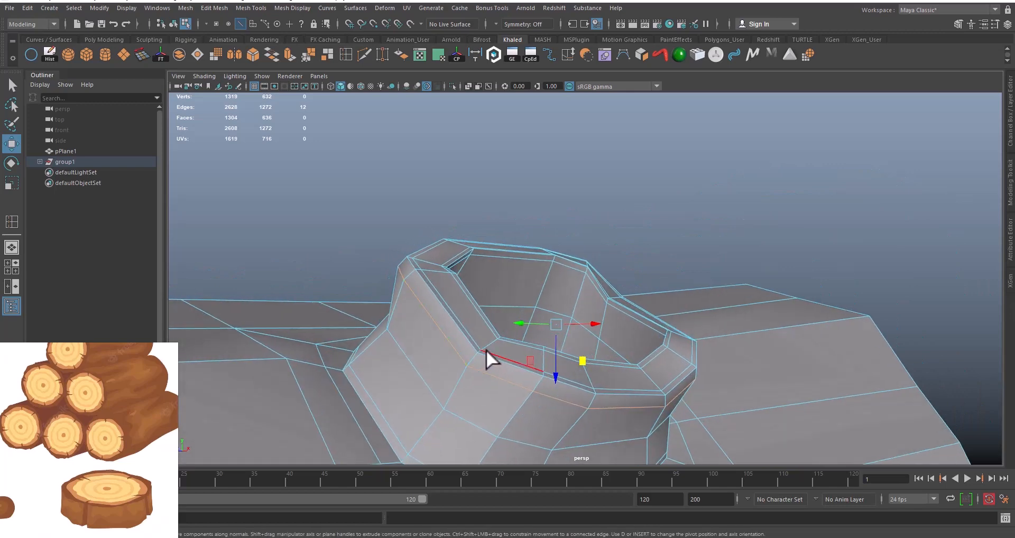
{"action": "key", "text": "r"}
{"action": "left_click_drag", "start_coordinate": [556, 320], "coordinate": [552, 318]}
{"action": "key", "text": "w"}
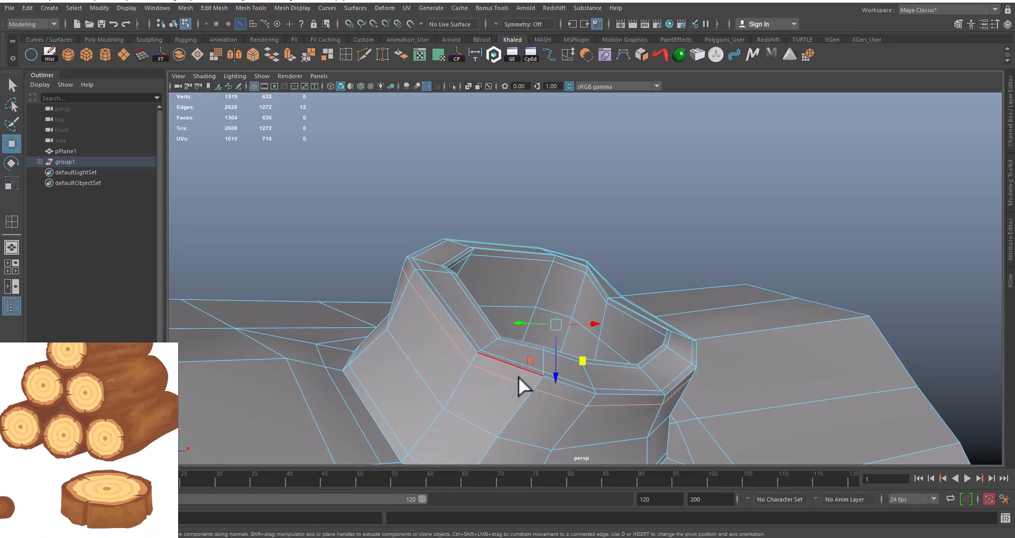
{"action": "left_click_drag", "start_coordinate": [518, 377], "coordinate": [560, 363], "text": "alt"}
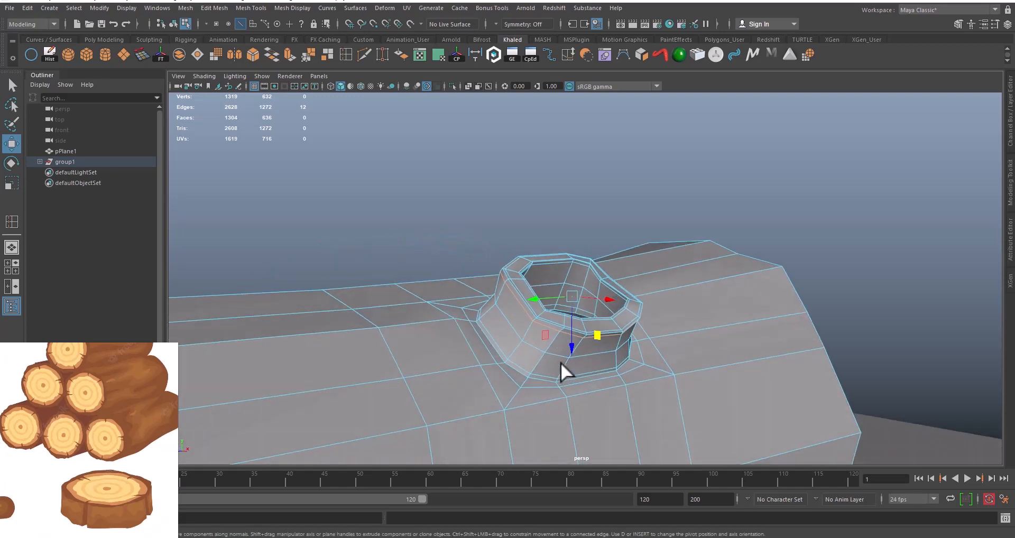
{"action": "right_click_drag", "start_coordinate": [482, 259], "coordinate": [514, 305]}
{"action": "right_click_drag", "start_coordinate": [529, 239], "coordinate": [528, 243]}
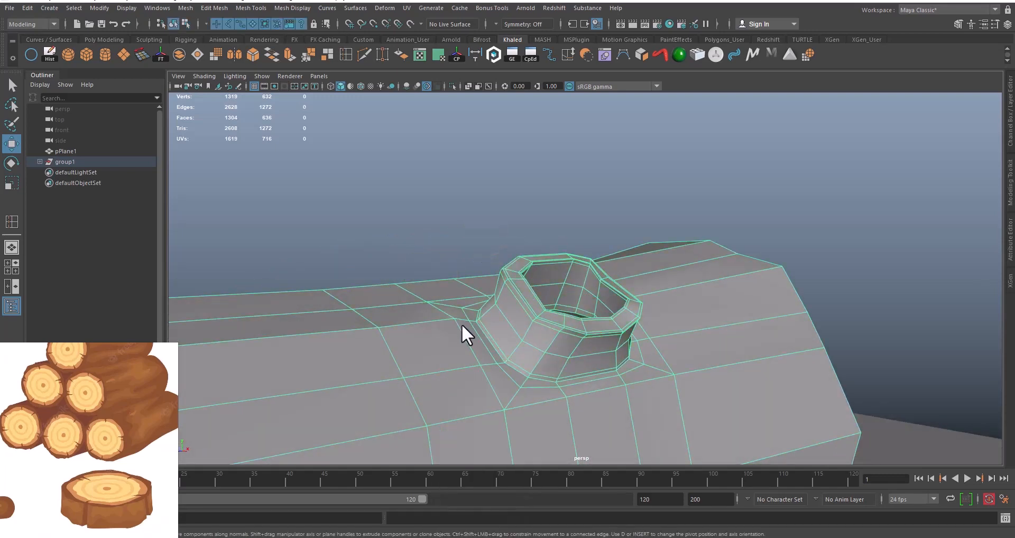
Preview the smoothed log around the knot hole from different angles, and return to the unsmoothed display
{"action": "key", "text": "3"}
{"action": "left_click", "coordinate": [454, 255]}
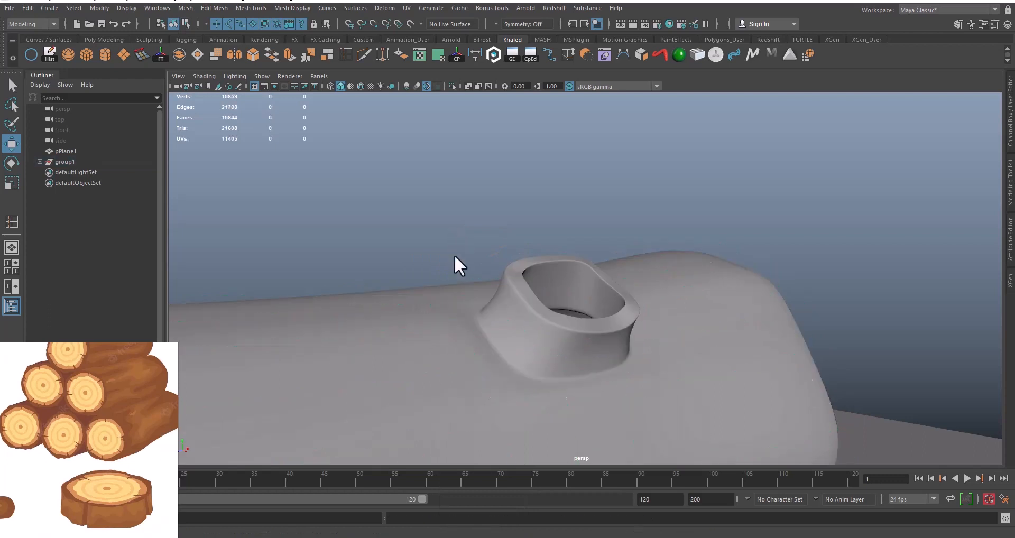
{"action": "left_click_drag", "start_coordinate": [455, 255], "coordinate": [532, 347], "text": "alt"}
{"action": "left_click", "coordinate": [532, 347]}
{"action": "key", "text": "1"}
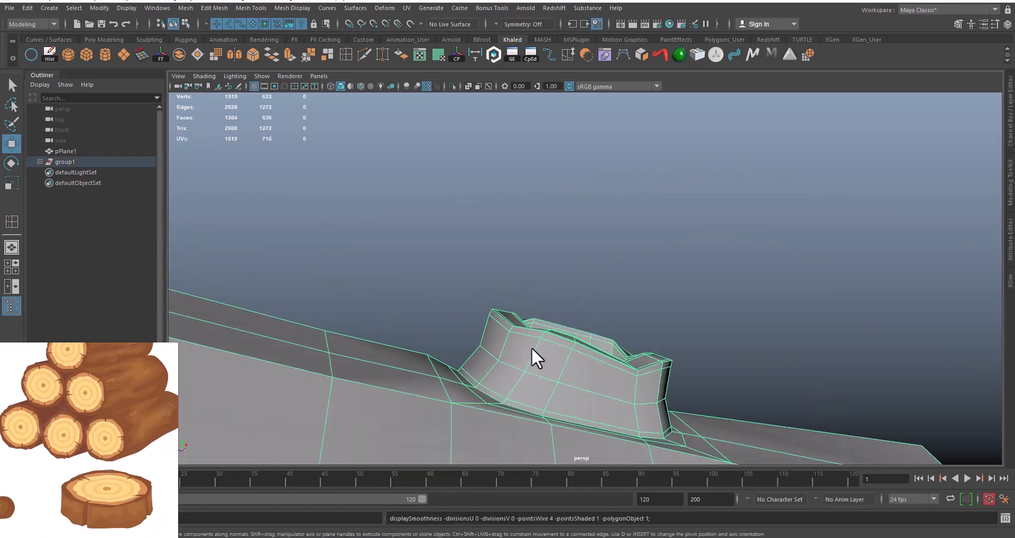
Insert three edge loops around the log's outer surface: one close to the open end's edge and two spaced toward the knot hole
{"action": "key", "text": "f"}
{"action": "left_click_drag", "start_coordinate": [542, 379], "coordinate": [477, 170], "text": "alt"}
{"action": "left_click", "coordinate": [352, 53]}
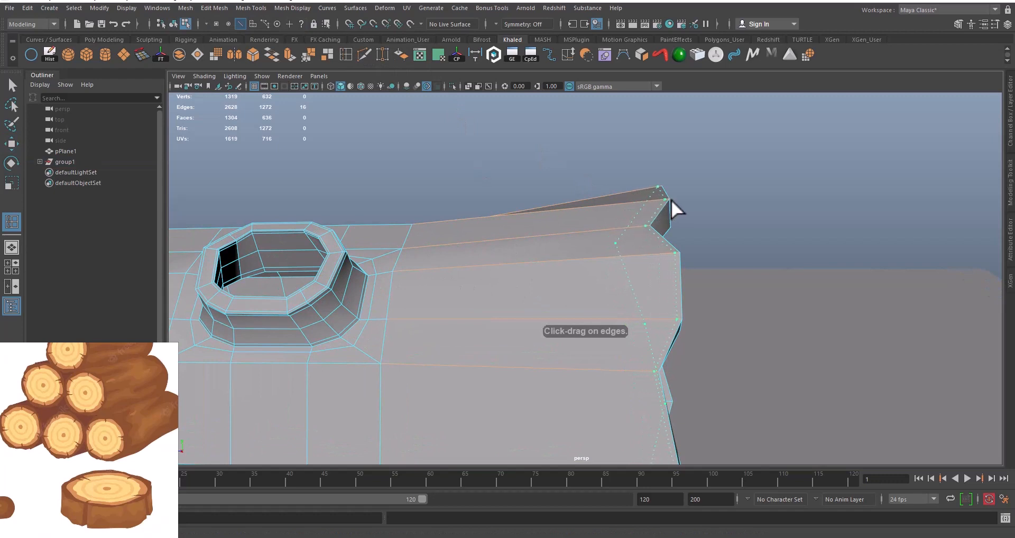
{"action": "left_click_drag", "start_coordinate": [670, 199], "coordinate": [563, 232], "text": "ctrl"}
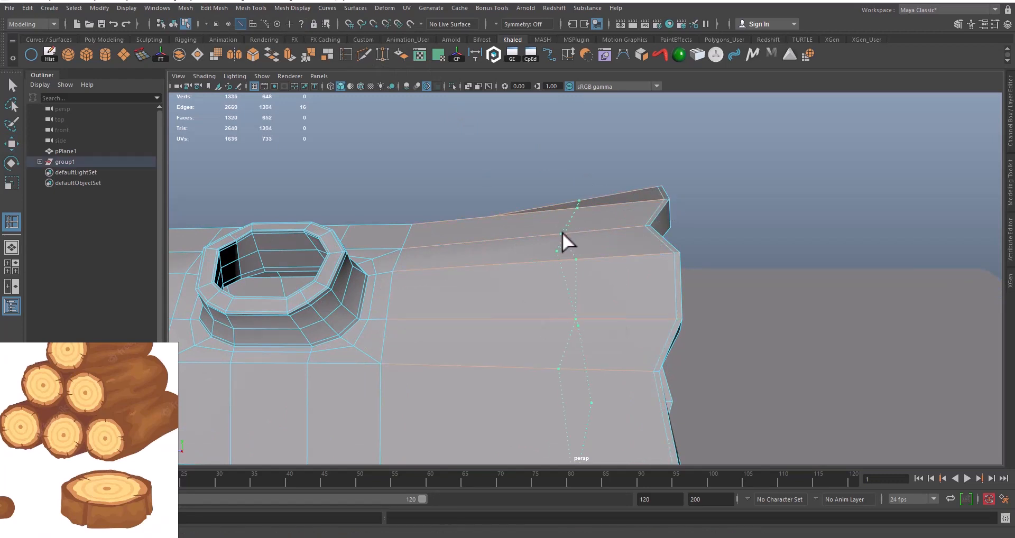
{"action": "left_click", "coordinate": [447, 238], "text": "ctrl"}
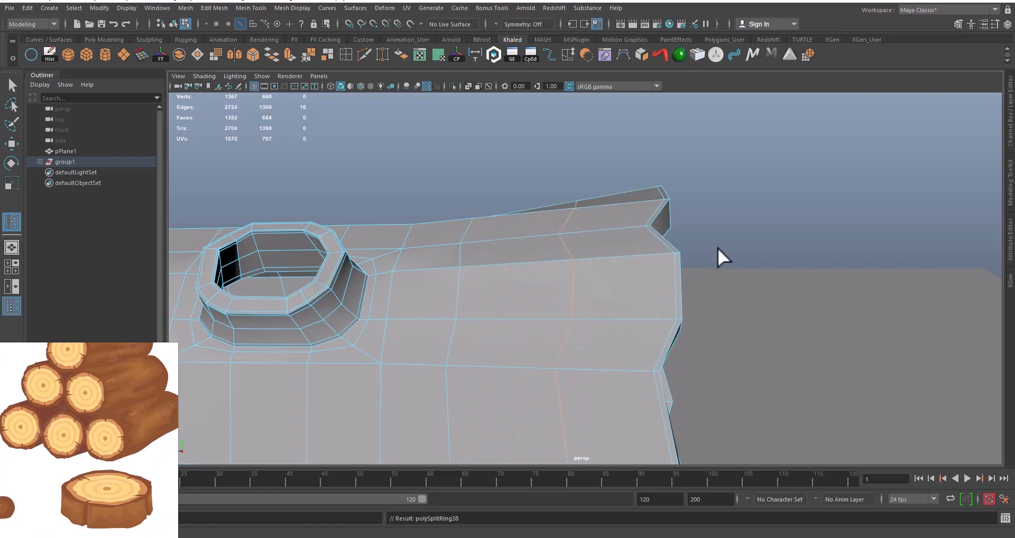
Insert edge loops near the outer and inner edges of the log's end rim, plus three around the inner wall, one just inside the opening
{"action": "left_click_drag", "start_coordinate": [717, 248], "coordinate": [596, 244], "text": "alt"}
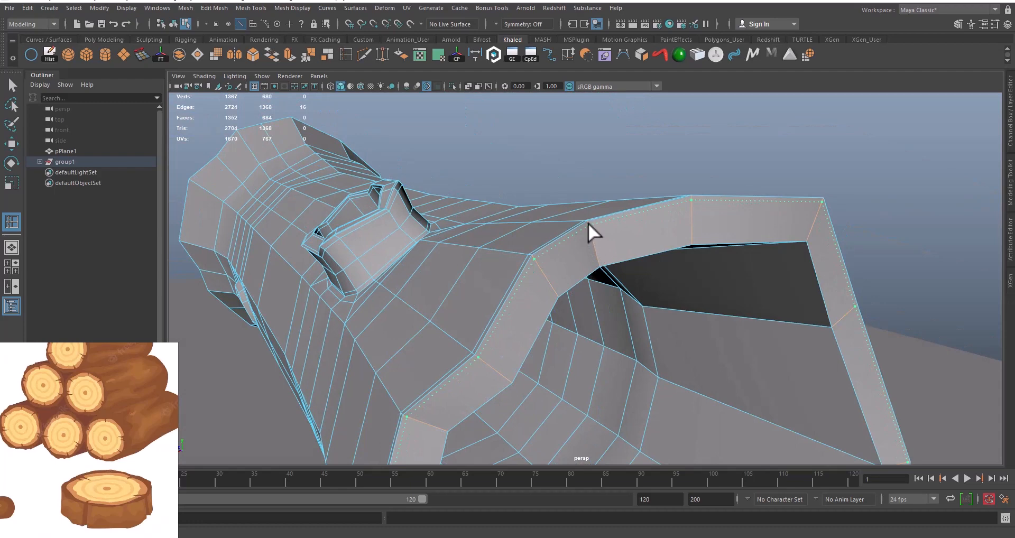
{"action": "left_click", "coordinate": [588, 223]}
{"action": "left_click_drag", "start_coordinate": [592, 235], "coordinate": [784, 245]}
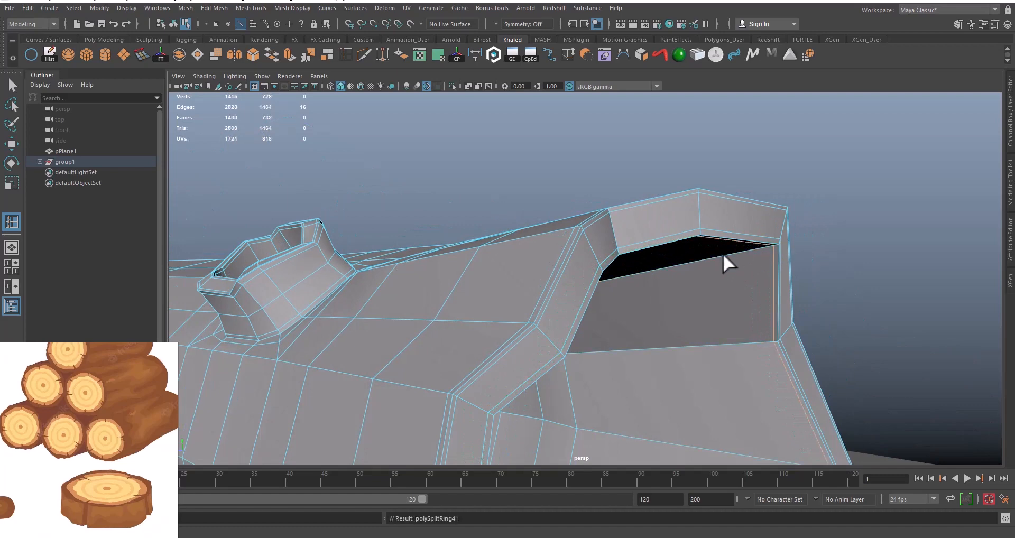
{"action": "left_click_drag", "start_coordinate": [626, 282], "coordinate": [693, 259]}
{"action": "right_click_drag", "start_coordinate": [693, 259], "coordinate": [605, 322], "text": "alt"}
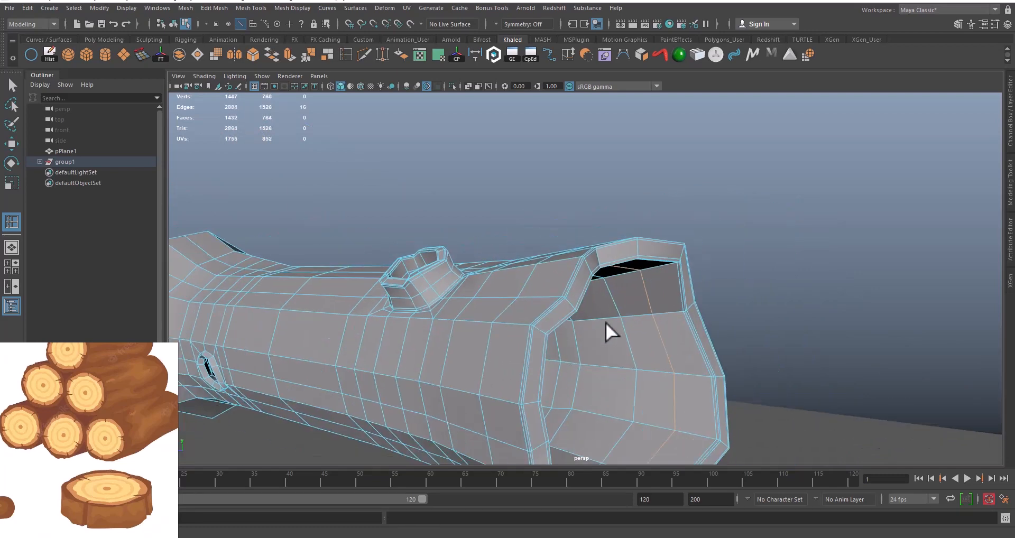
Check the face flow around the knot hole's base by selecting the ring of faces surrounding it on the log's surface
{"action": "middle_click_drag", "start_coordinate": [605, 322], "coordinate": [655, 248], "text": "alt"}
{"action": "left_click_drag", "start_coordinate": [655, 249], "coordinate": [610, 239], "text": "alt"}
{"action": "middle_click_drag", "start_coordinate": [476, 280], "coordinate": [622, 294], "text": "alt"}
{"action": "right_click_drag", "start_coordinate": [622, 294], "coordinate": [582, 250], "text": "alt"}
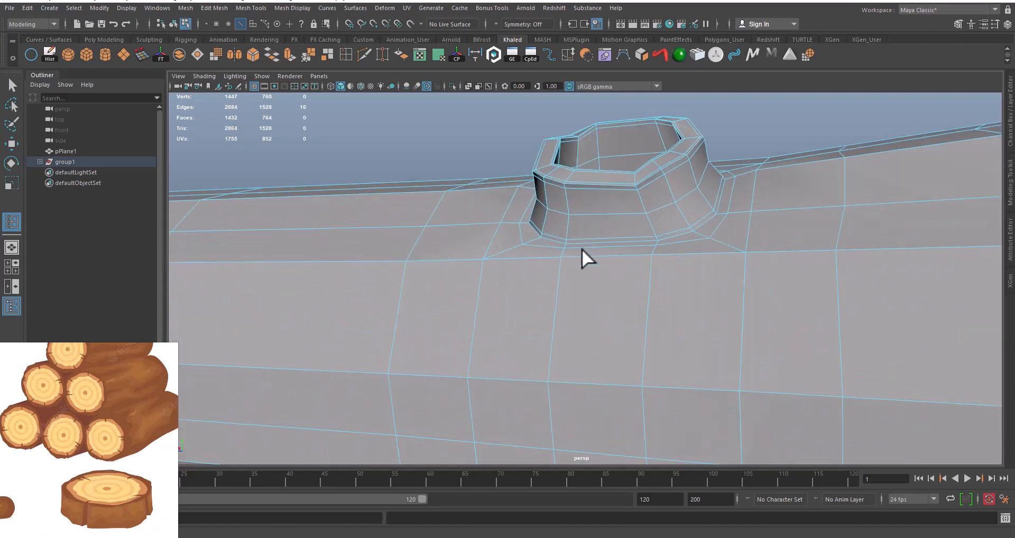
{"action": "left_click_drag", "start_coordinate": [557, 250], "coordinate": [599, 255], "text": "alt"}
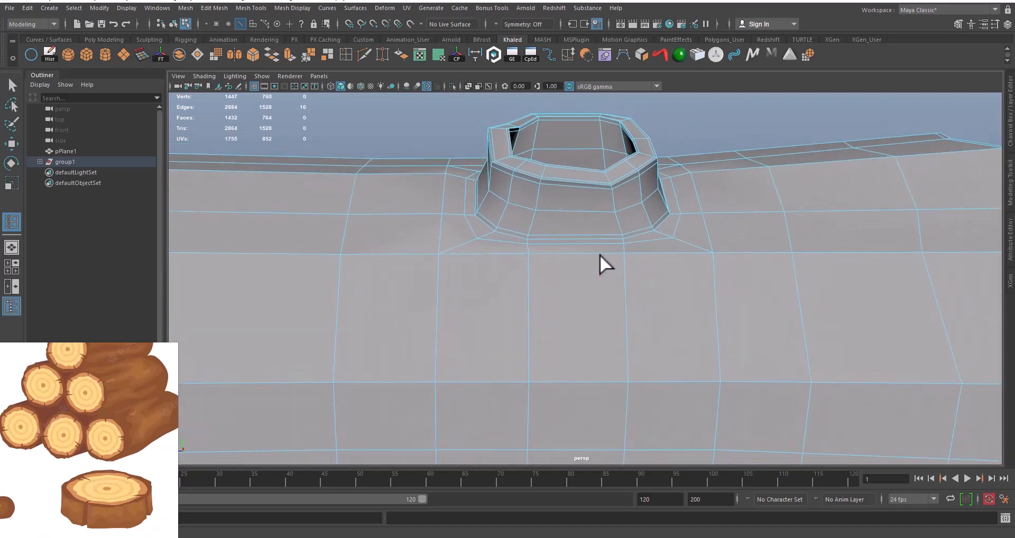
{"action": "key", "text": "w"}
{"action": "middle_click_drag", "start_coordinate": [575, 255], "coordinate": [568, 278], "text": "alt"}
{"action": "left_click_drag", "start_coordinate": [568, 278], "coordinate": [642, 243], "text": "alt"}
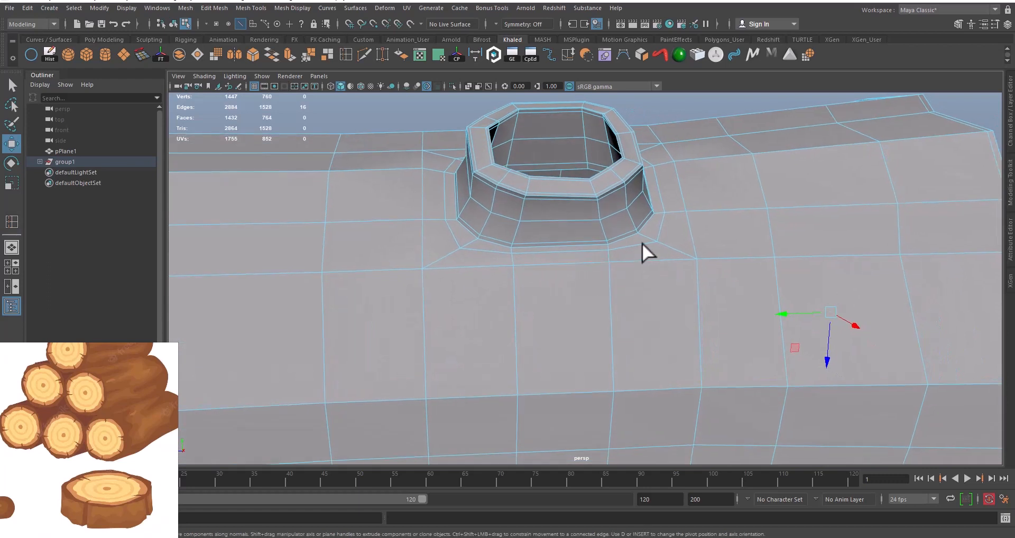
{"action": "middle_click_drag", "start_coordinate": [646, 245], "coordinate": [653, 272], "text": "alt"}
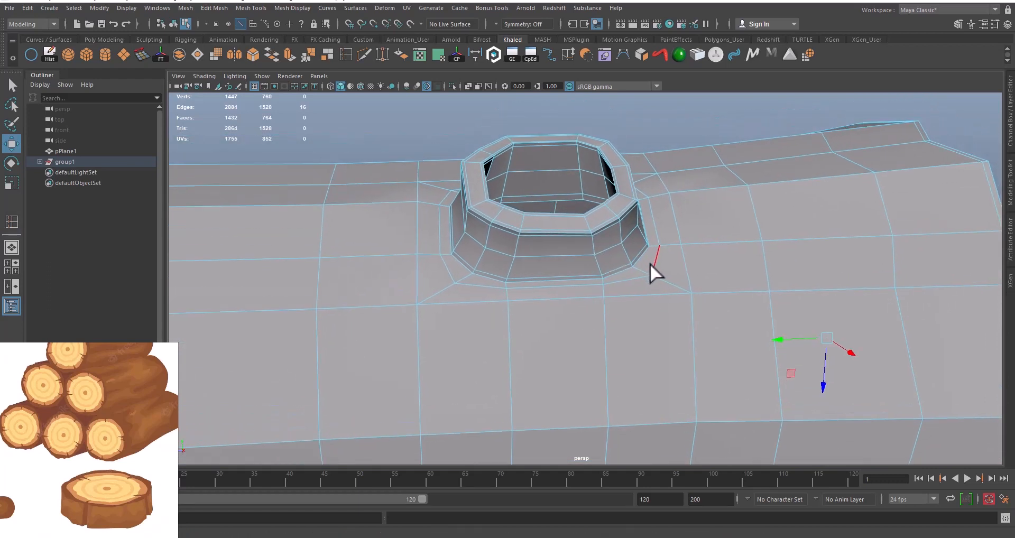
{"action": "left_click", "coordinate": [662, 222]}
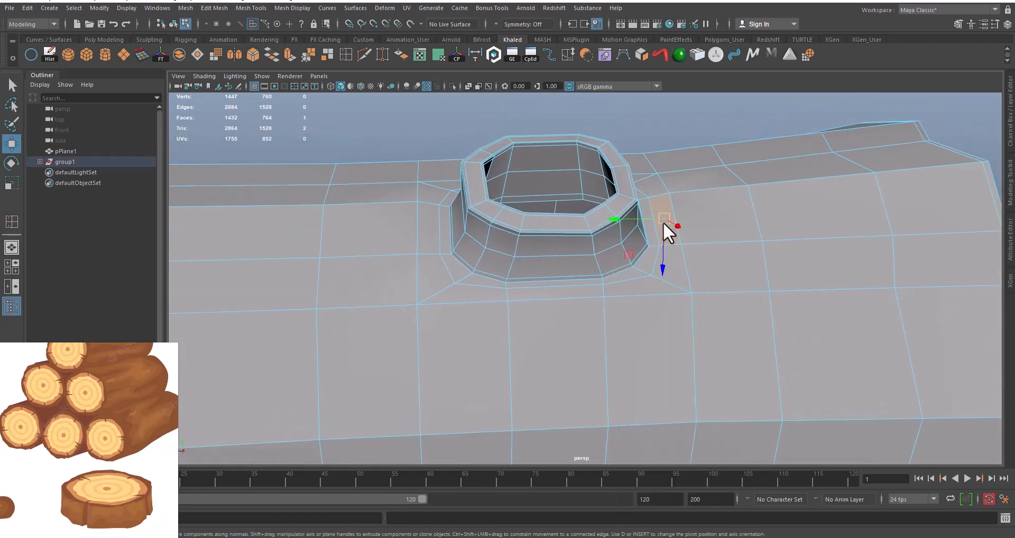
{"action": "double_click", "coordinate": [674, 259], "text": "shift"}
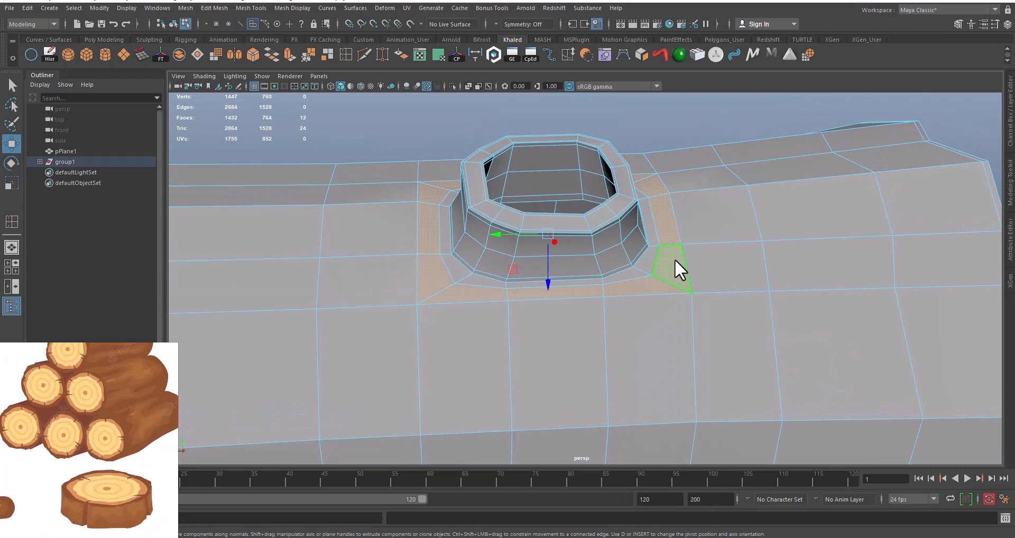
{"action": "left_click", "coordinate": [658, 217]}
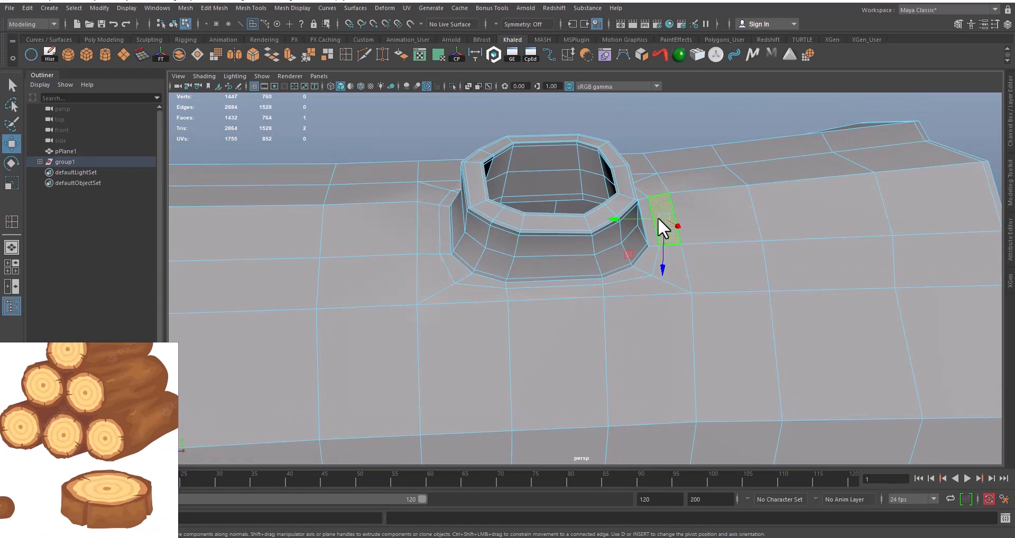
{"action": "double_click", "coordinate": [678, 274], "text": "shift"}
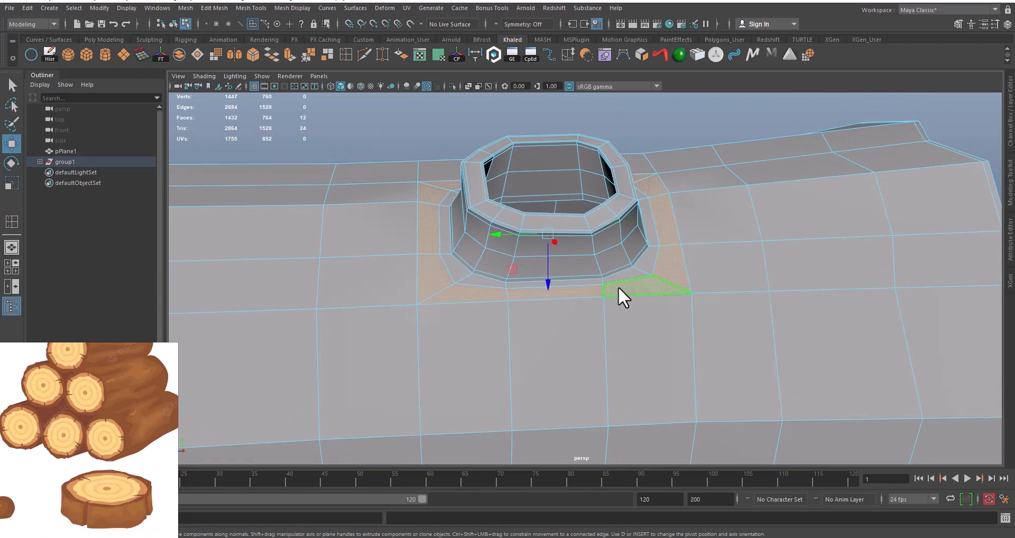
Insert an edge loop through the ring of faces around the knot hole's base, close to its outer border
{"action": "mouse_move", "coordinate": [618, 295]}
{"action": "left_mouse_down", "text": "alt"}
{"action": "mouse_move", "coordinate": [641, 287]}
{"action": "mouse_move", "coordinate": [618, 283]}
{"action": "left_mouse_up", "text": "alt"}
{"action": "middle_click_drag", "start_coordinate": [560, 291], "coordinate": [575, 301], "text": "alt"}
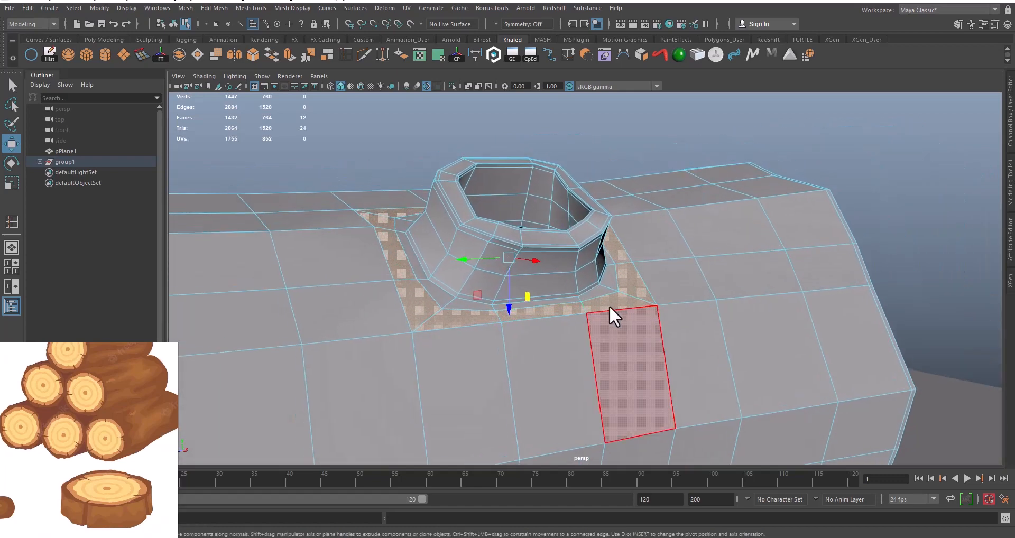
{"action": "left_click_drag", "start_coordinate": [609, 305], "coordinate": [596, 301], "text": "alt"}
{"action": "left_click", "coordinate": [345, 54]}
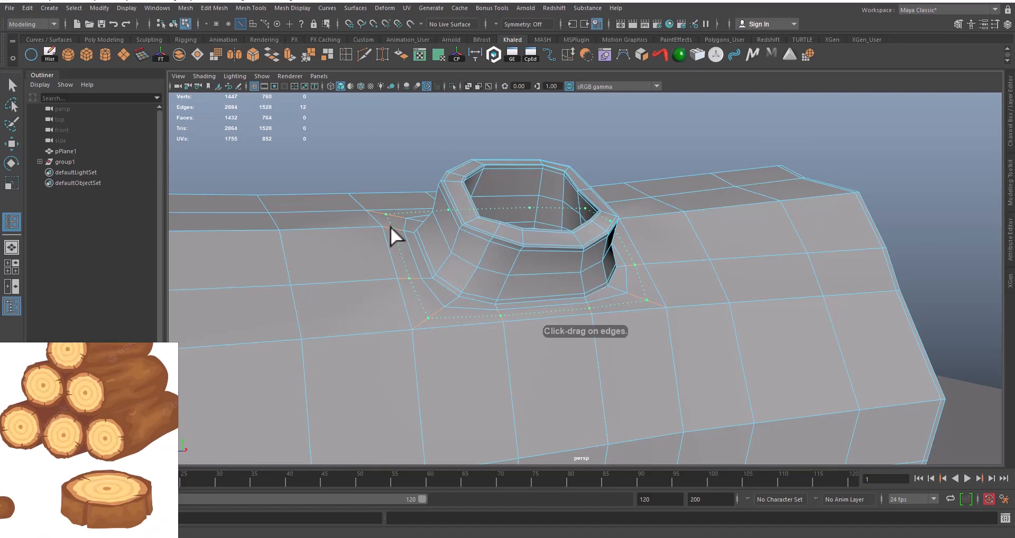
{"action": "left_click", "coordinate": [390, 226]}
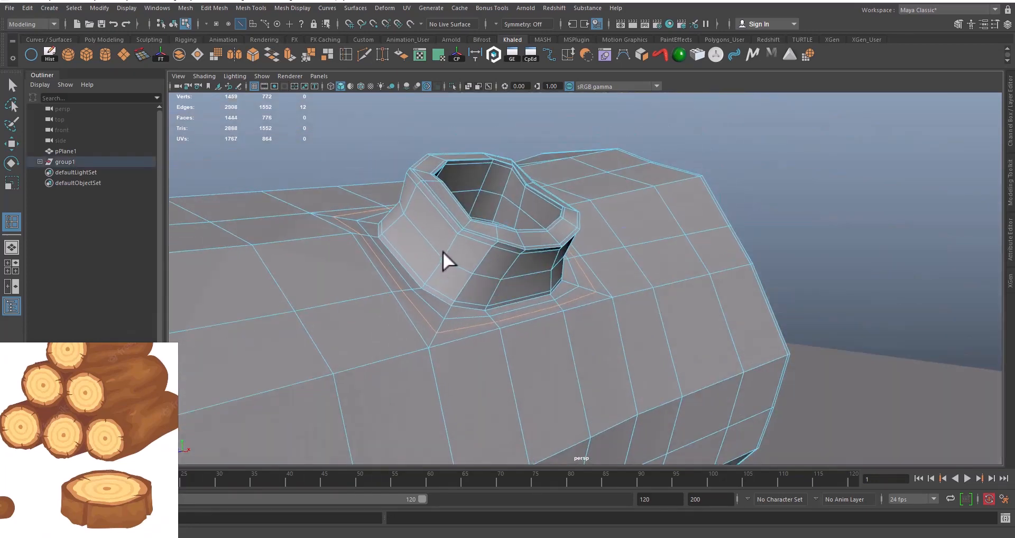
{"action": "key", "text": "w"}
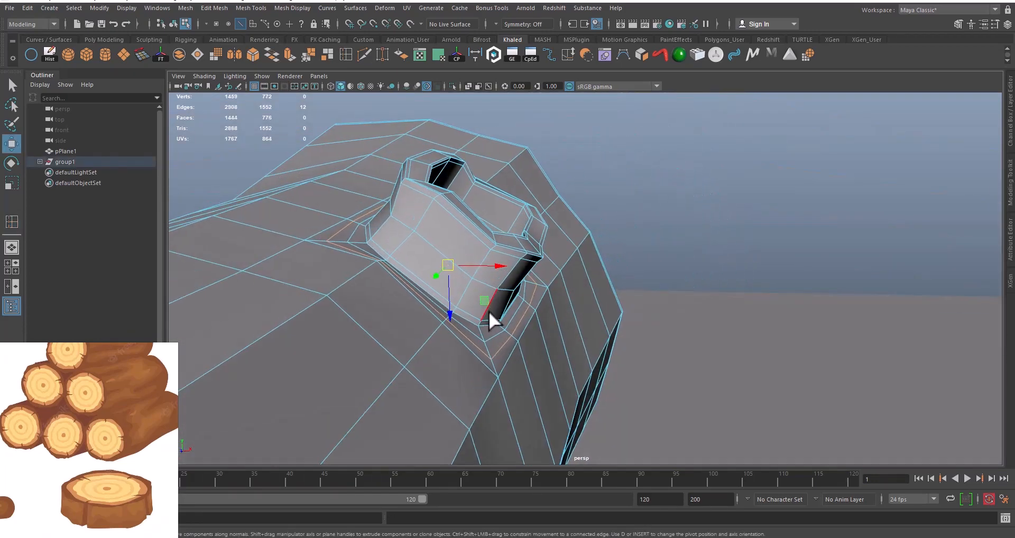